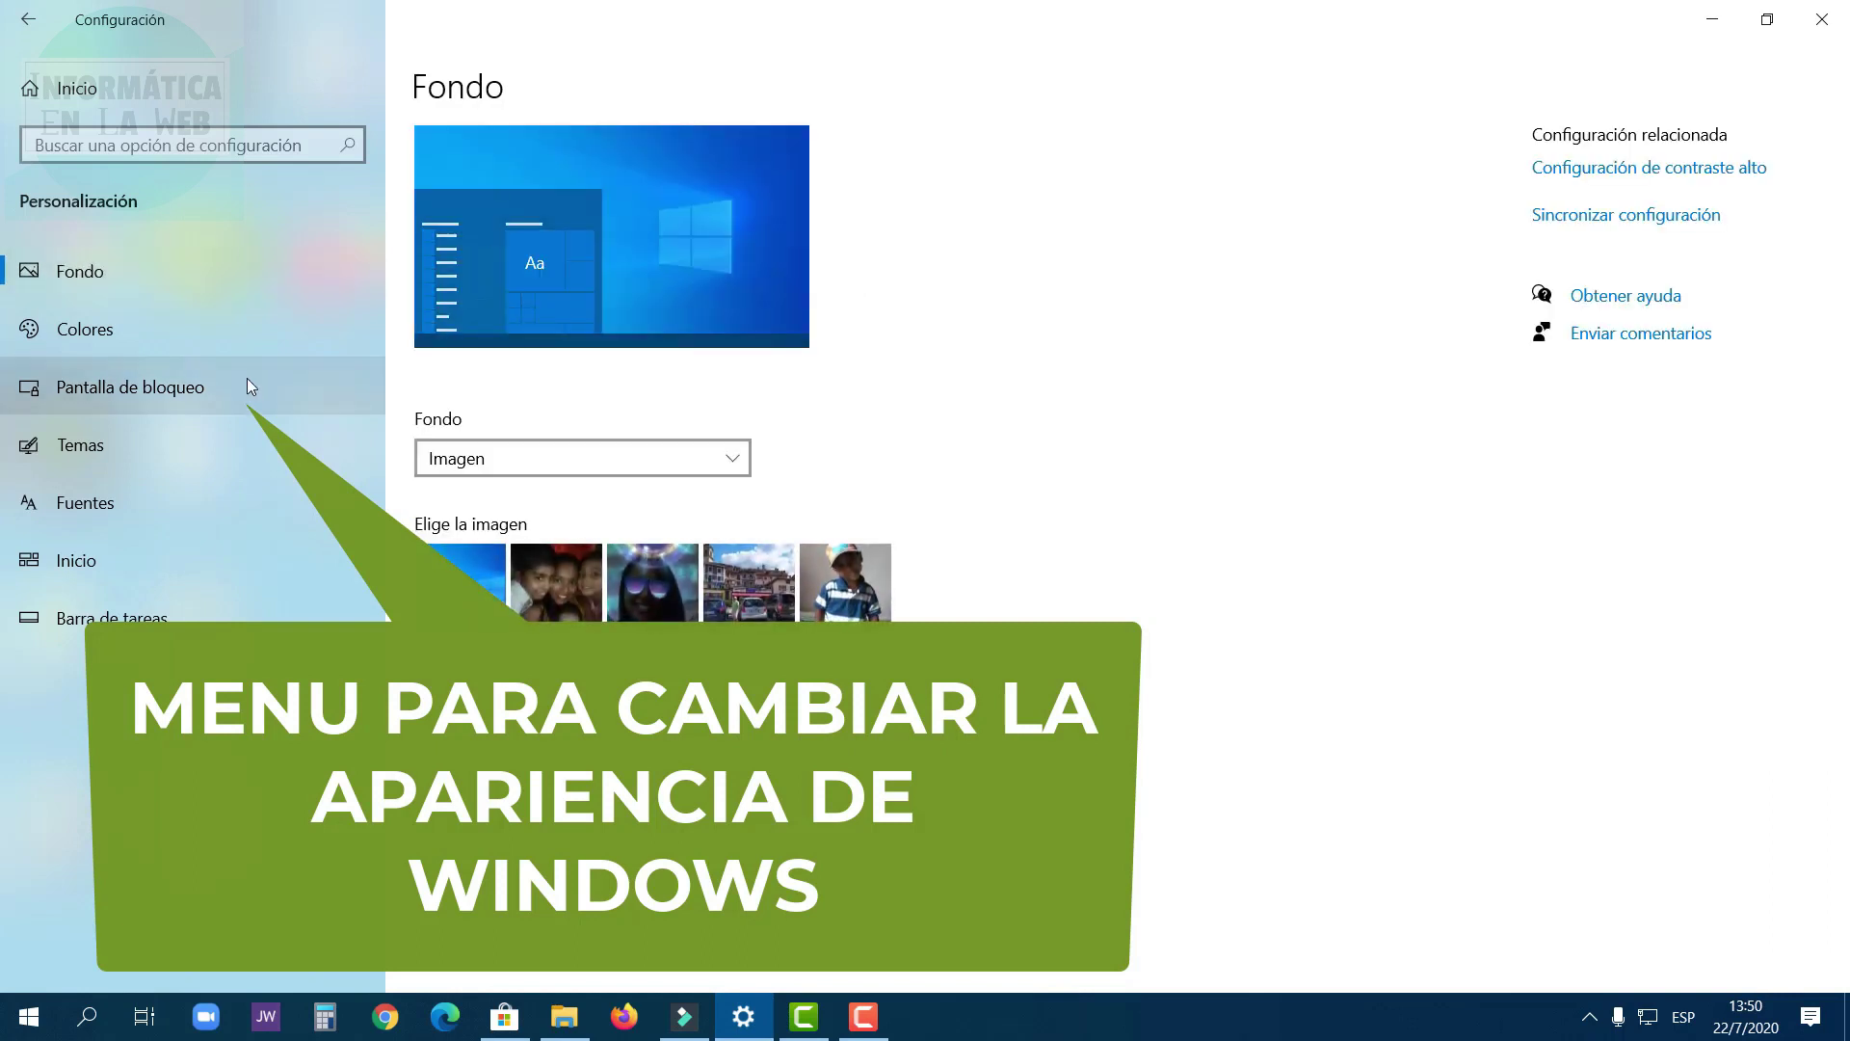
# Examine the Colores page's recent and Windows color palettes, and open the Pantalla de bloqueo page.
pyautogui.click(156, 327)
pyautogui.scroll(-10, 517, 433)
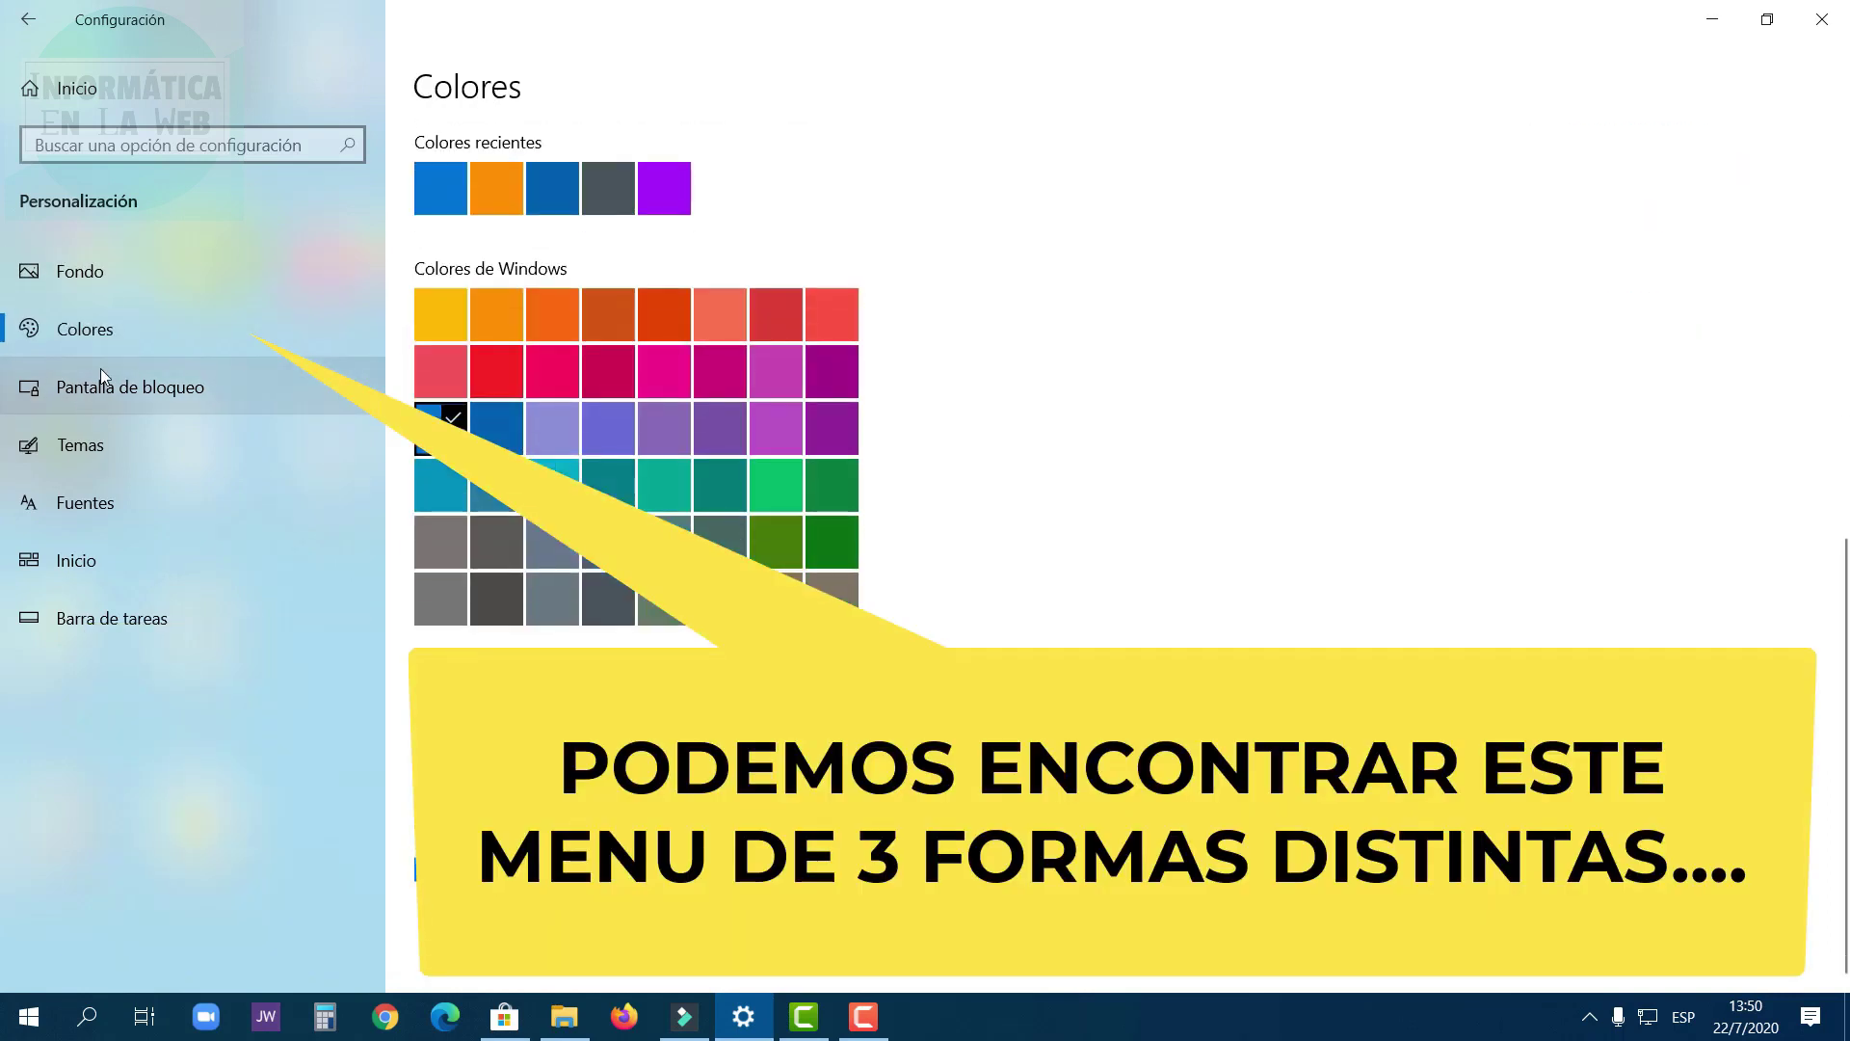
pyautogui.scroll(10, 671, 524)
pyautogui.click(135, 385)
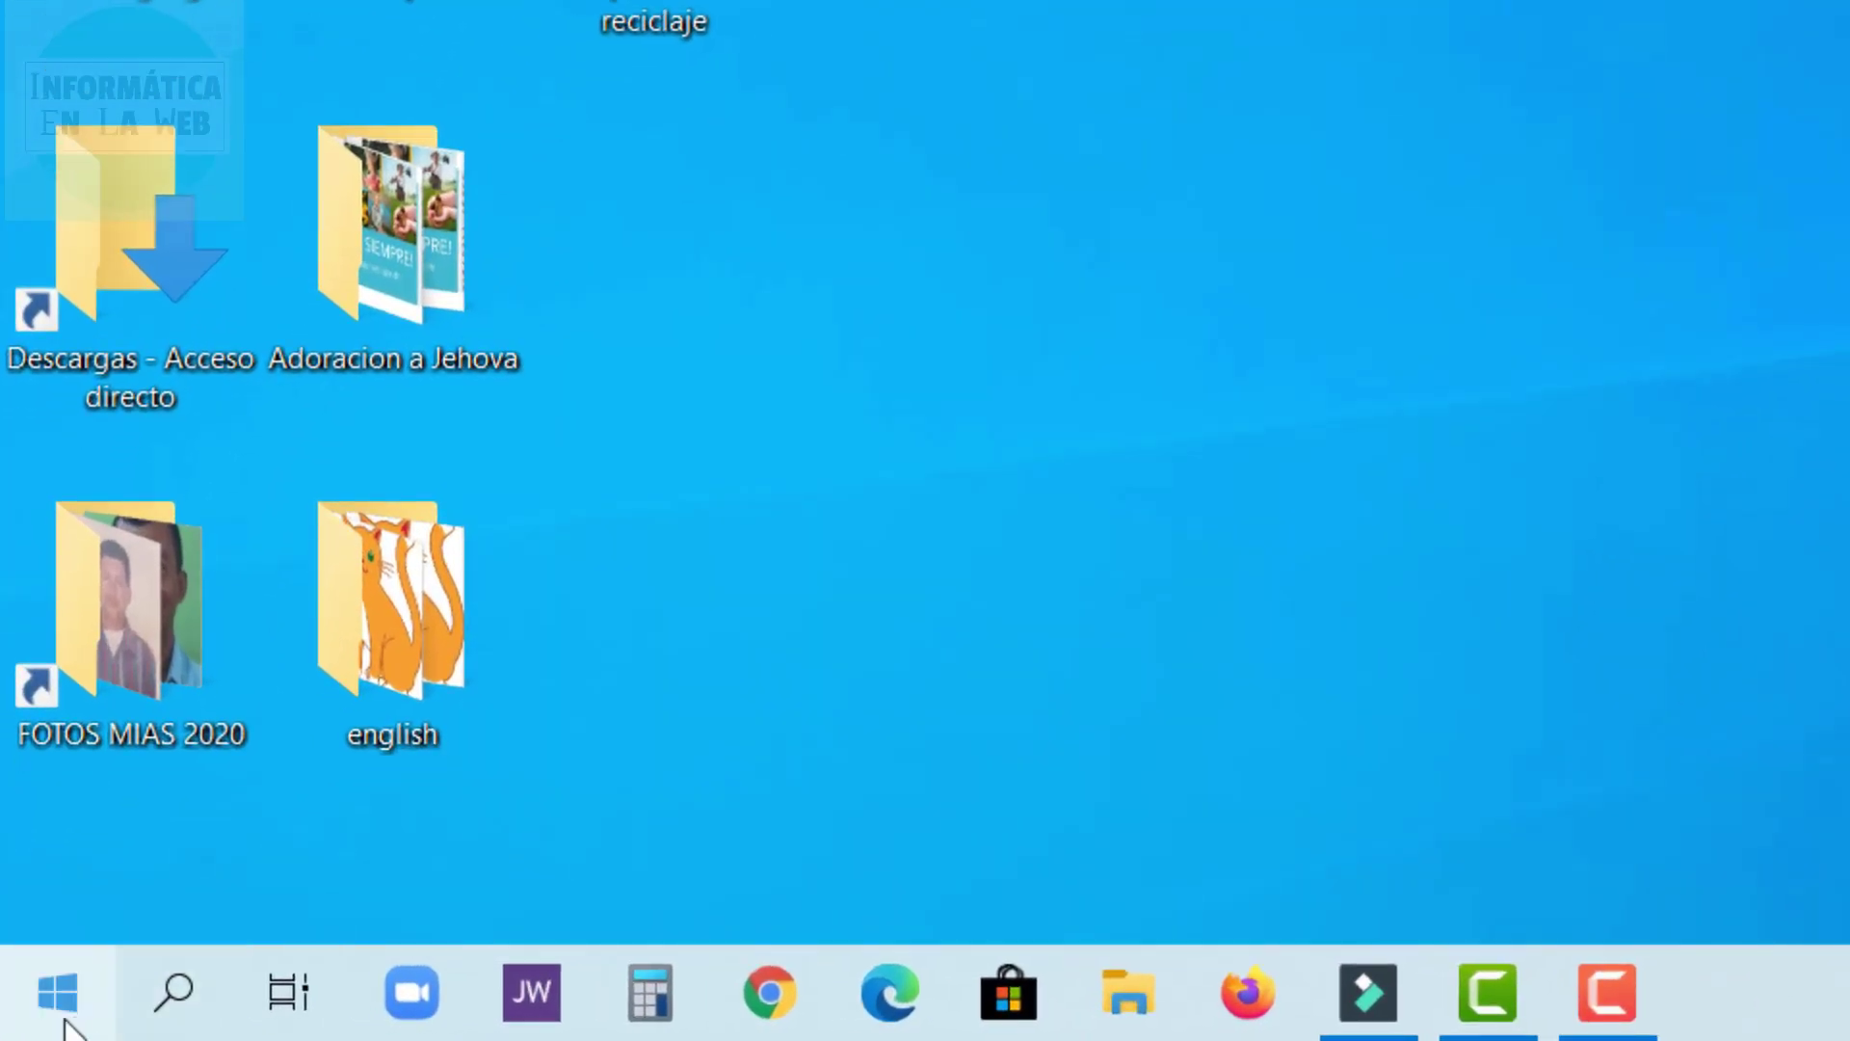
# Open the Windows settings and go to the Personalización category.
pyautogui.click(62, 993)
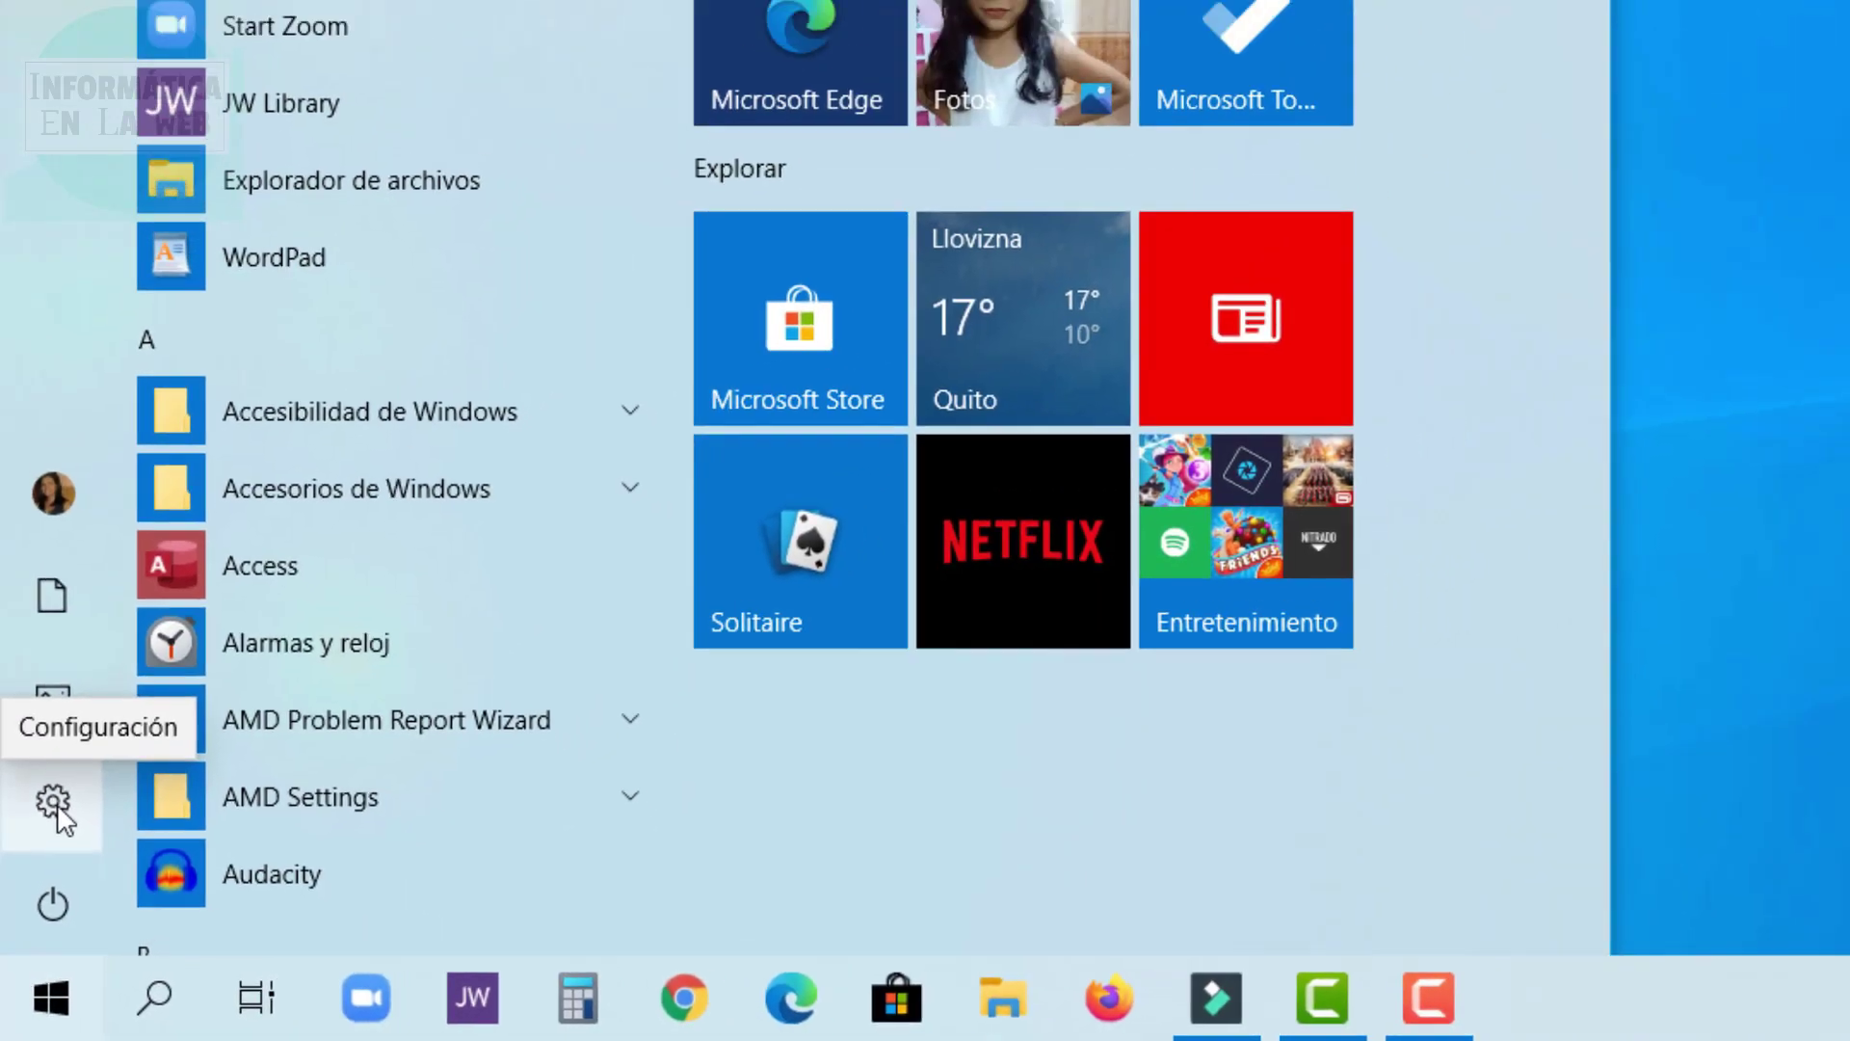
pyautogui.click(61, 773)
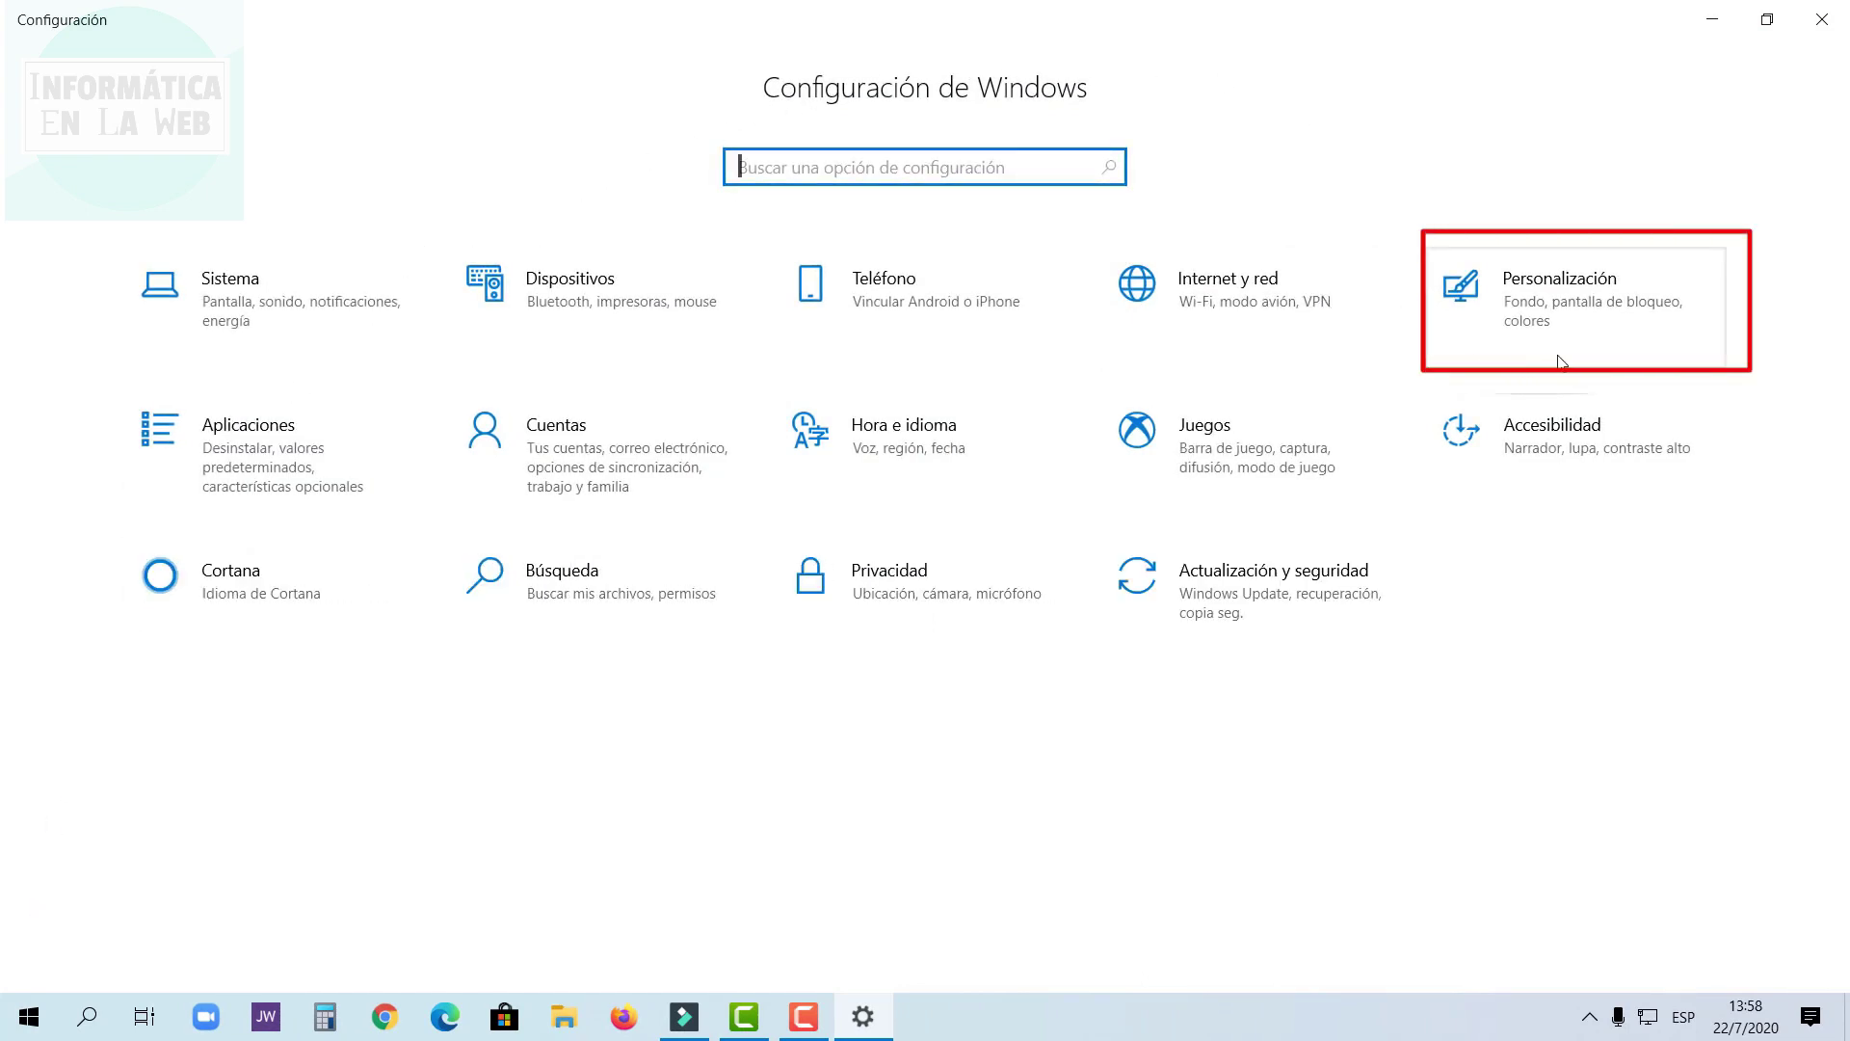
pyautogui.click(1538, 307)
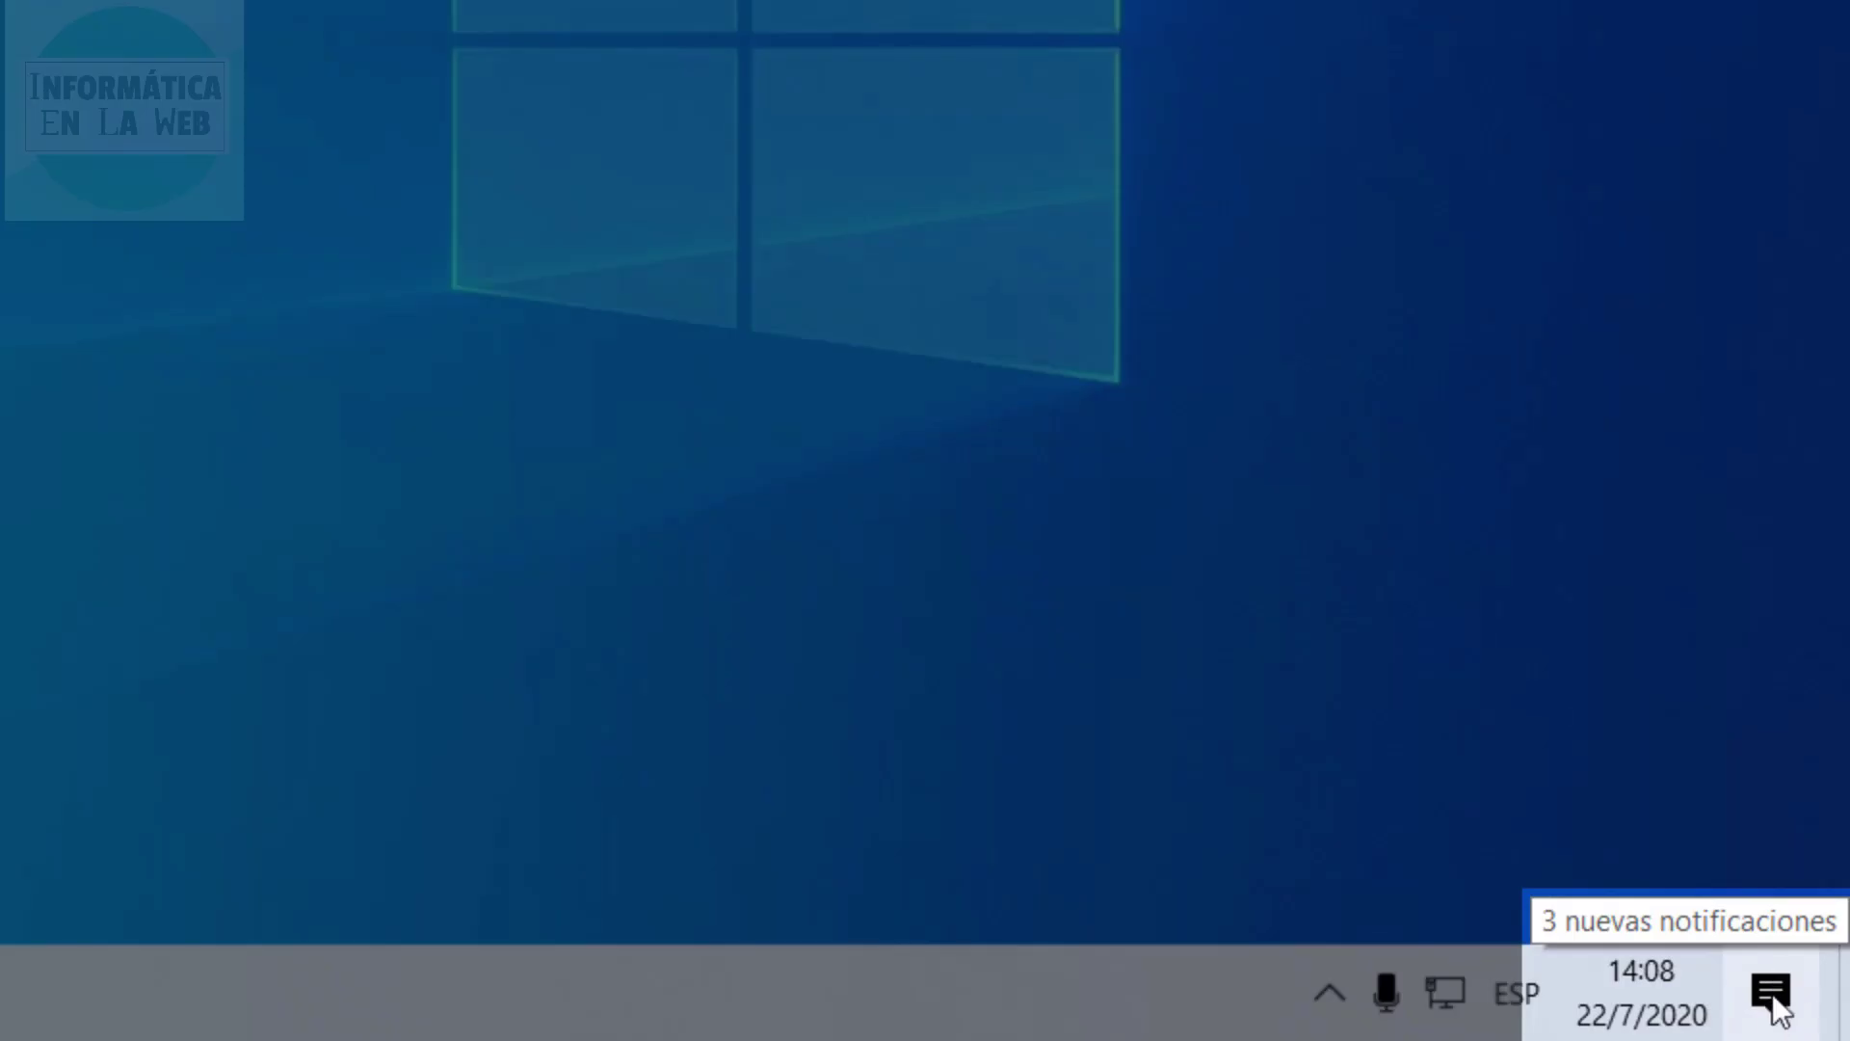
# Open all settings from the notification center and go to the Colores page under Personalización.
pyautogui.click(1772, 992)
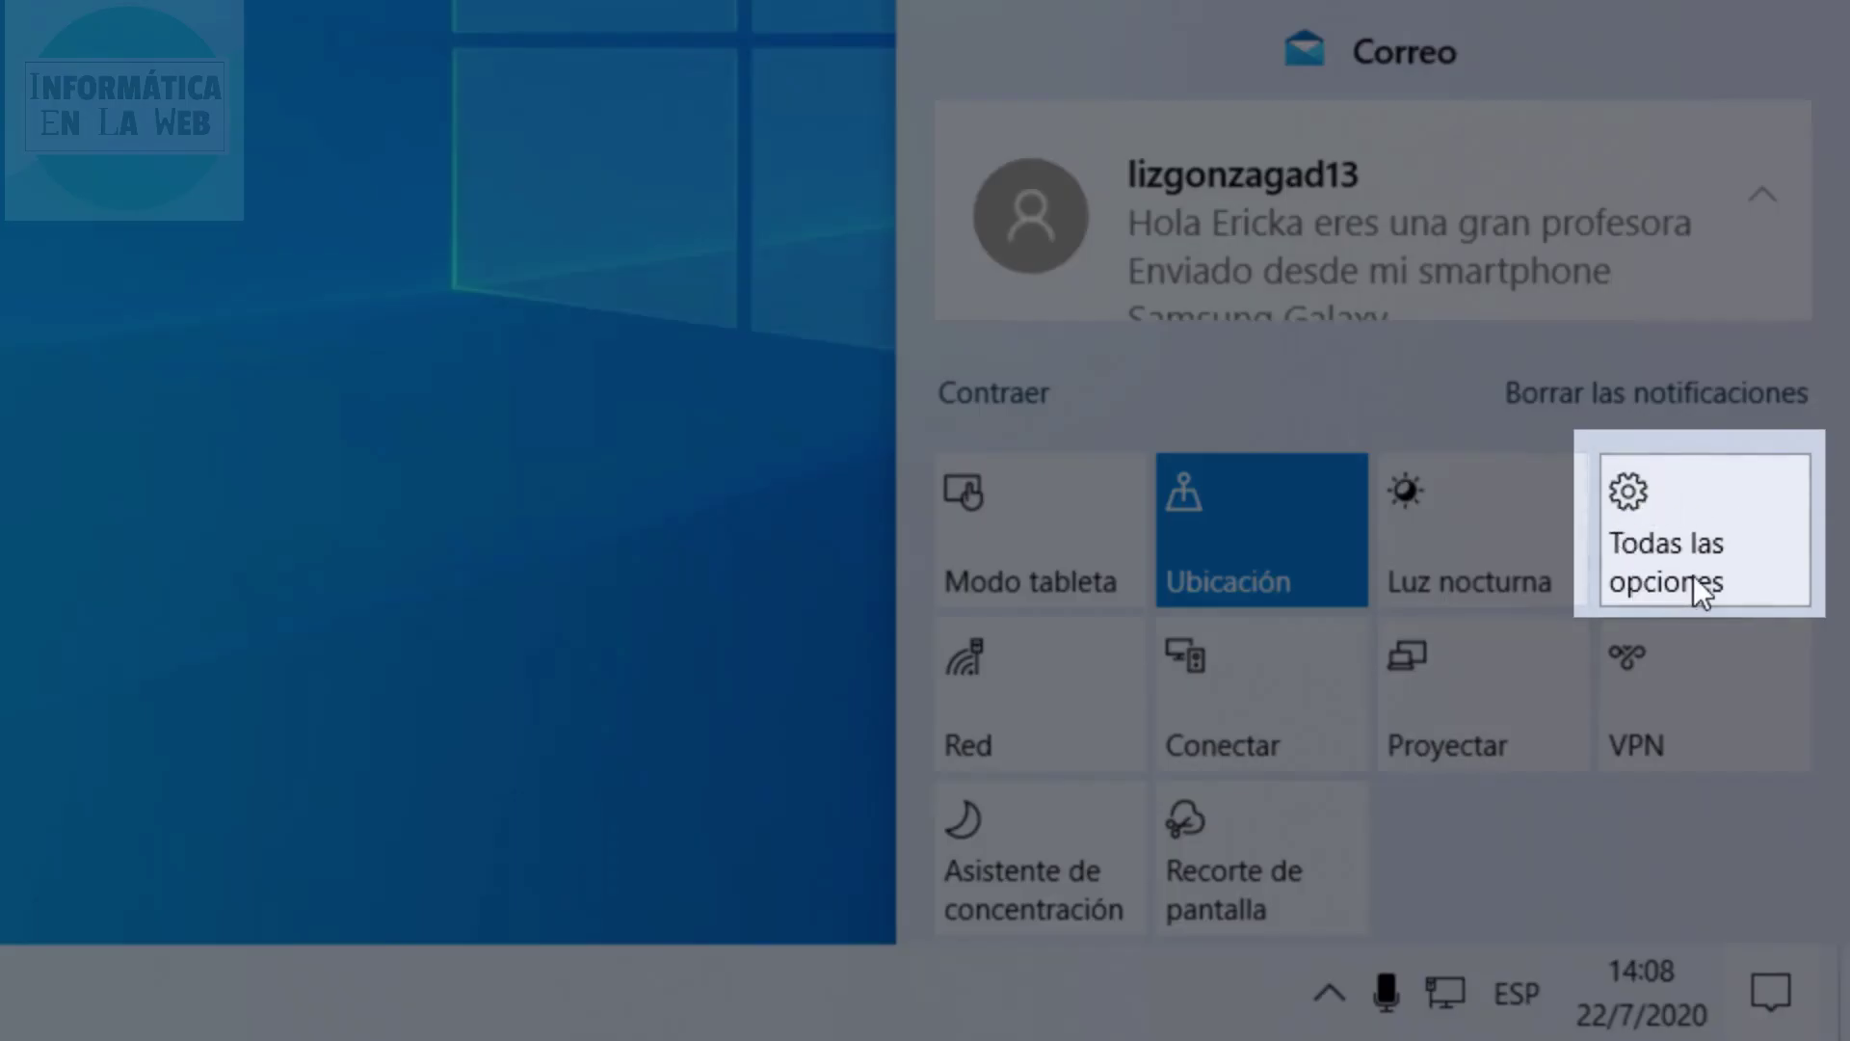
pyautogui.click(1663, 516)
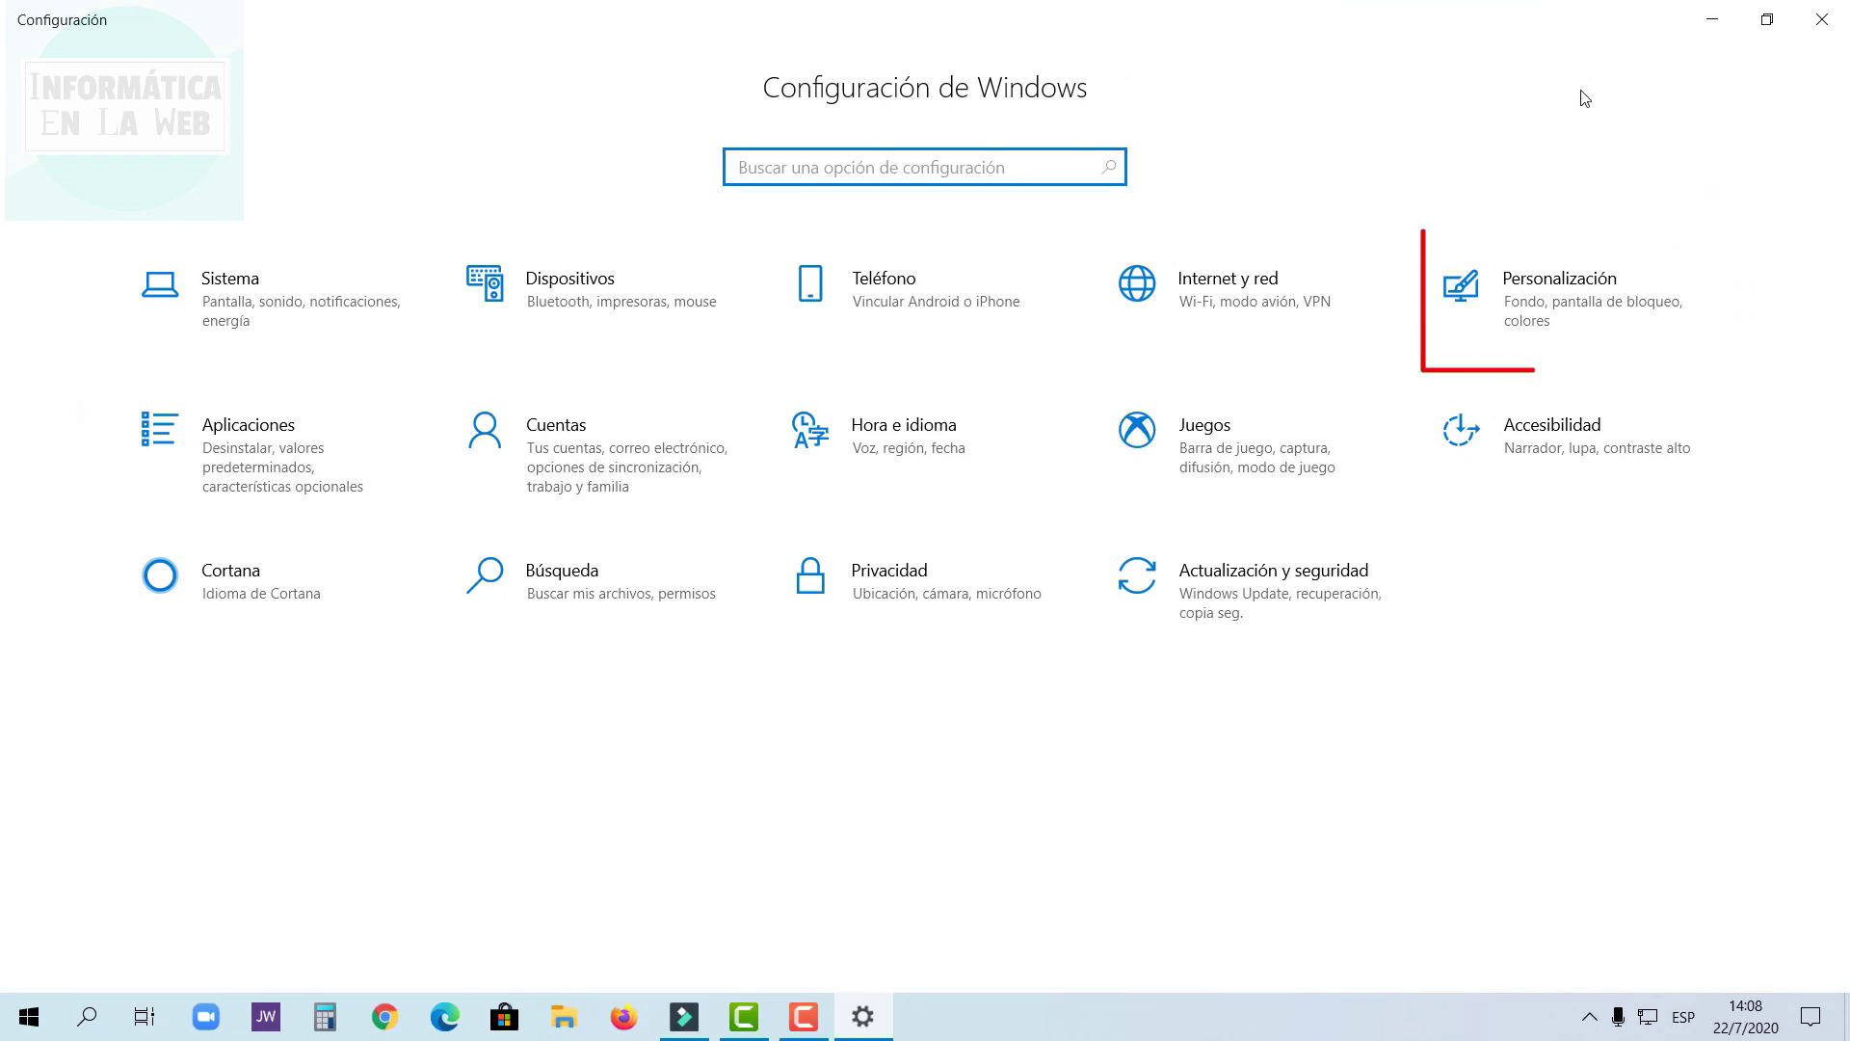
pyautogui.click(1523, 305)
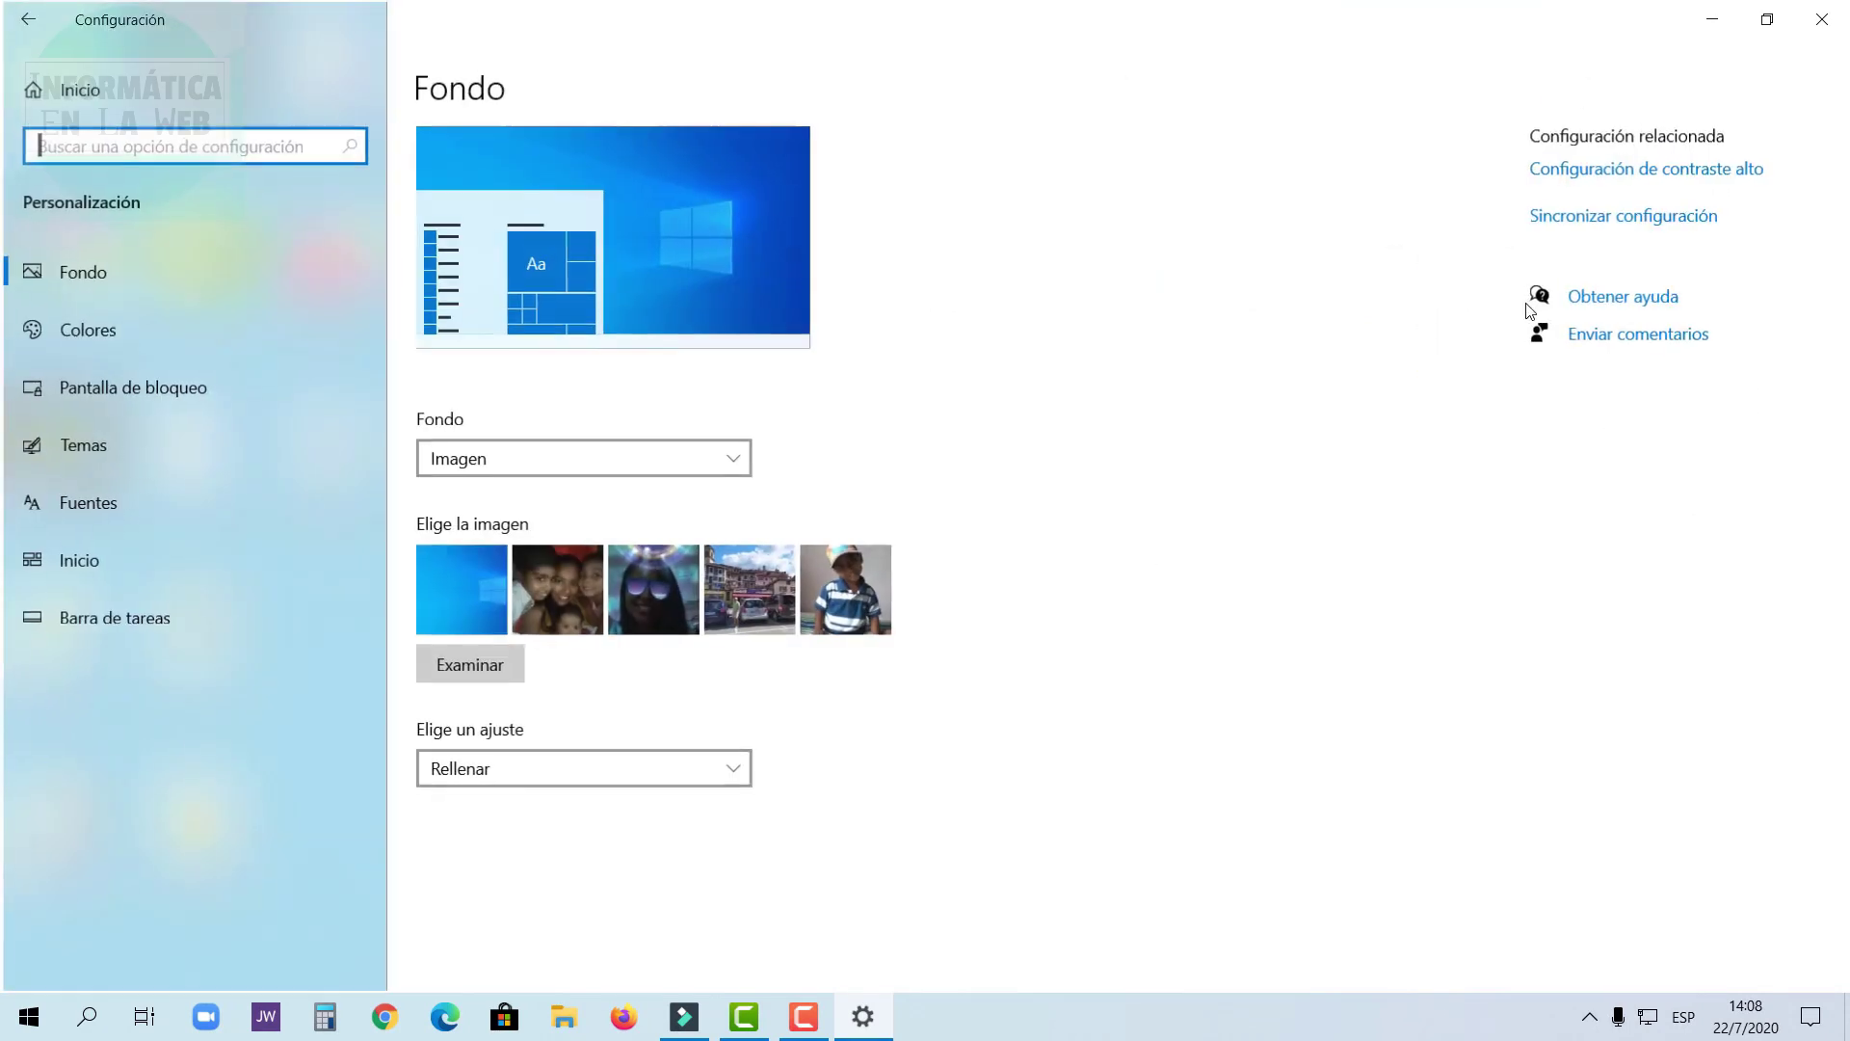
pyautogui.click(90, 329)
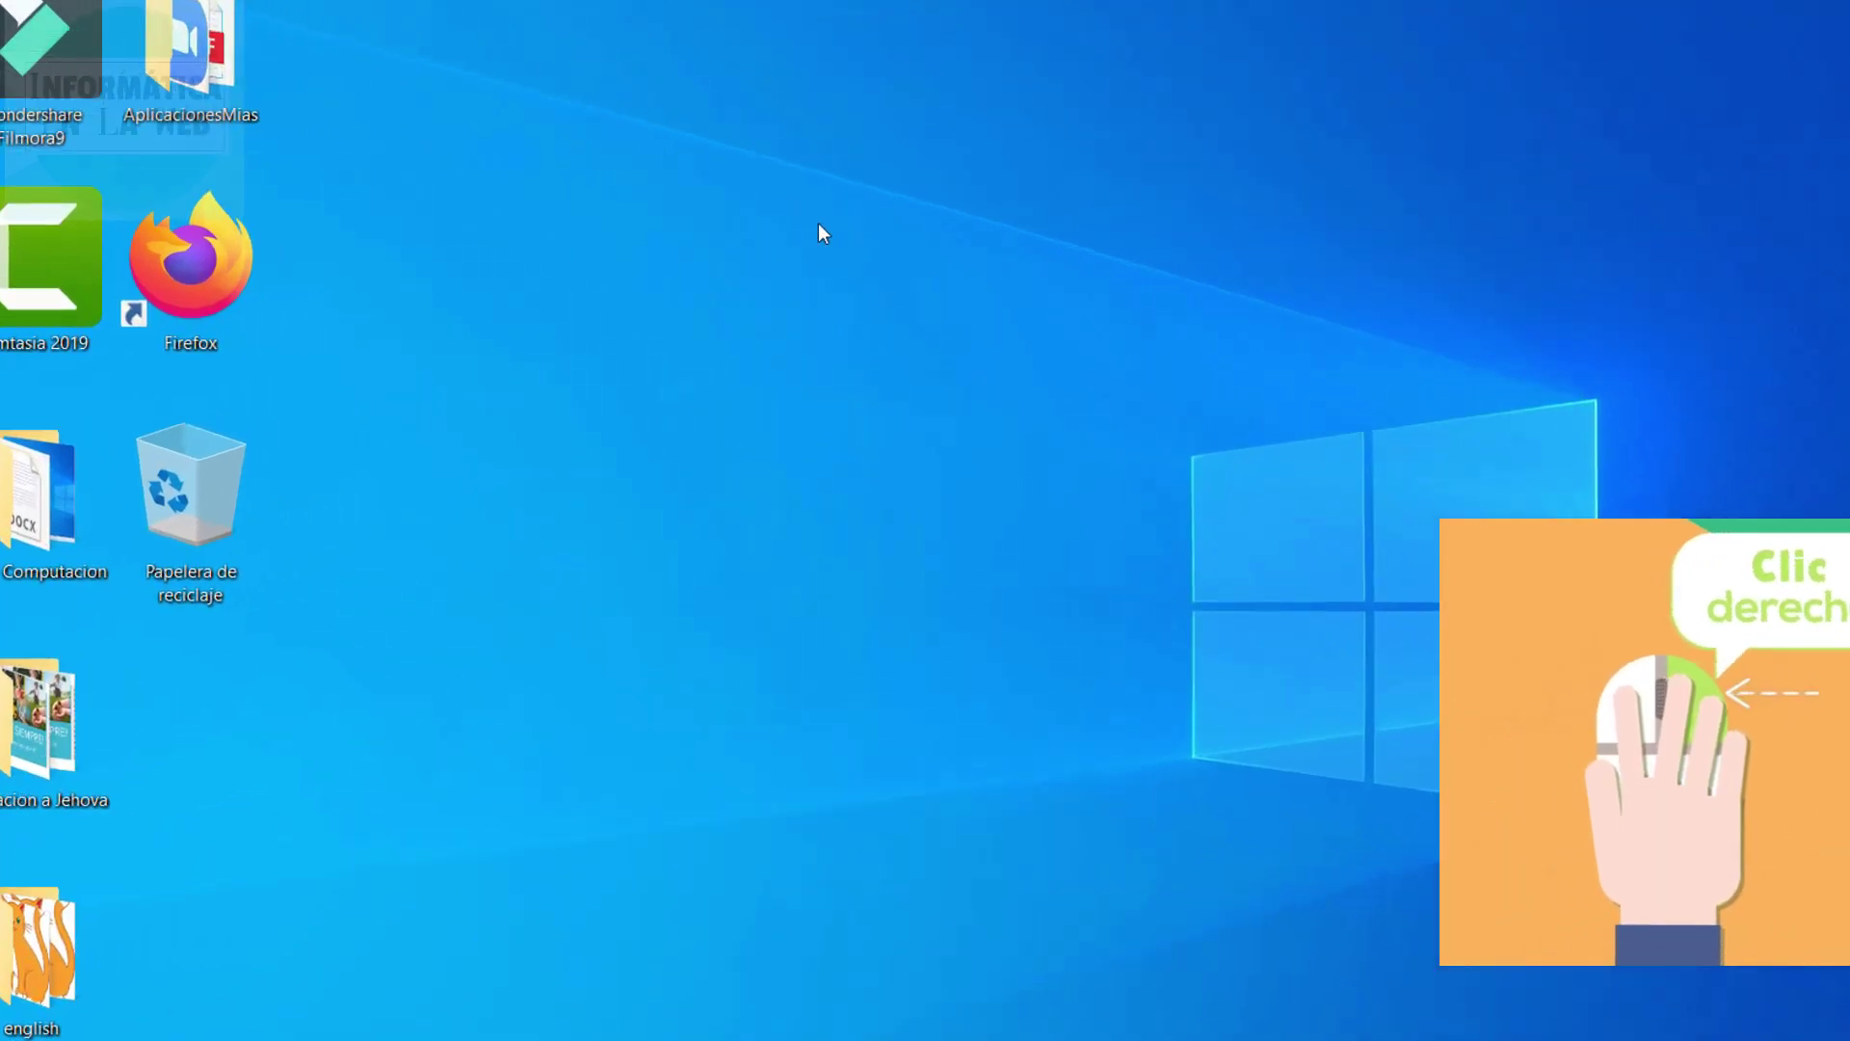
# Open the personalization settings directly from an empty area of the desktop.
pyautogui.rightClick(799, 204)
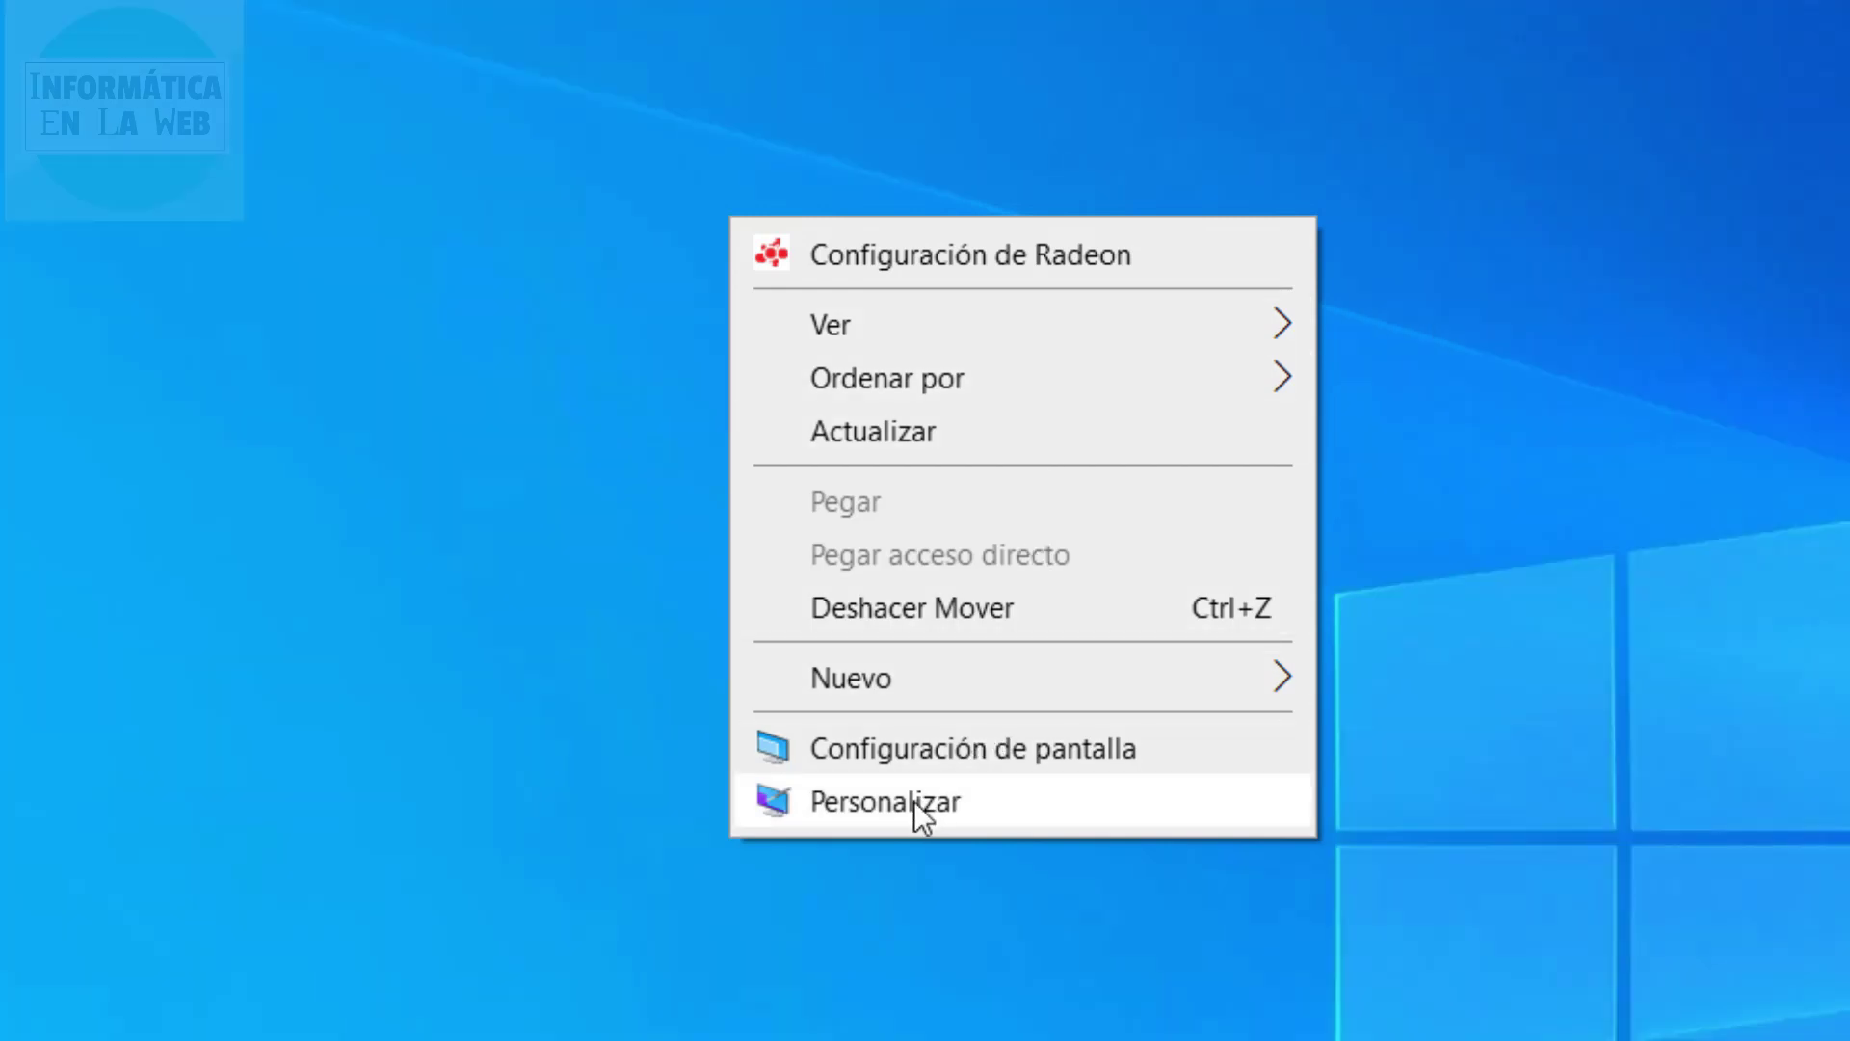
pyautogui.click(913, 800)
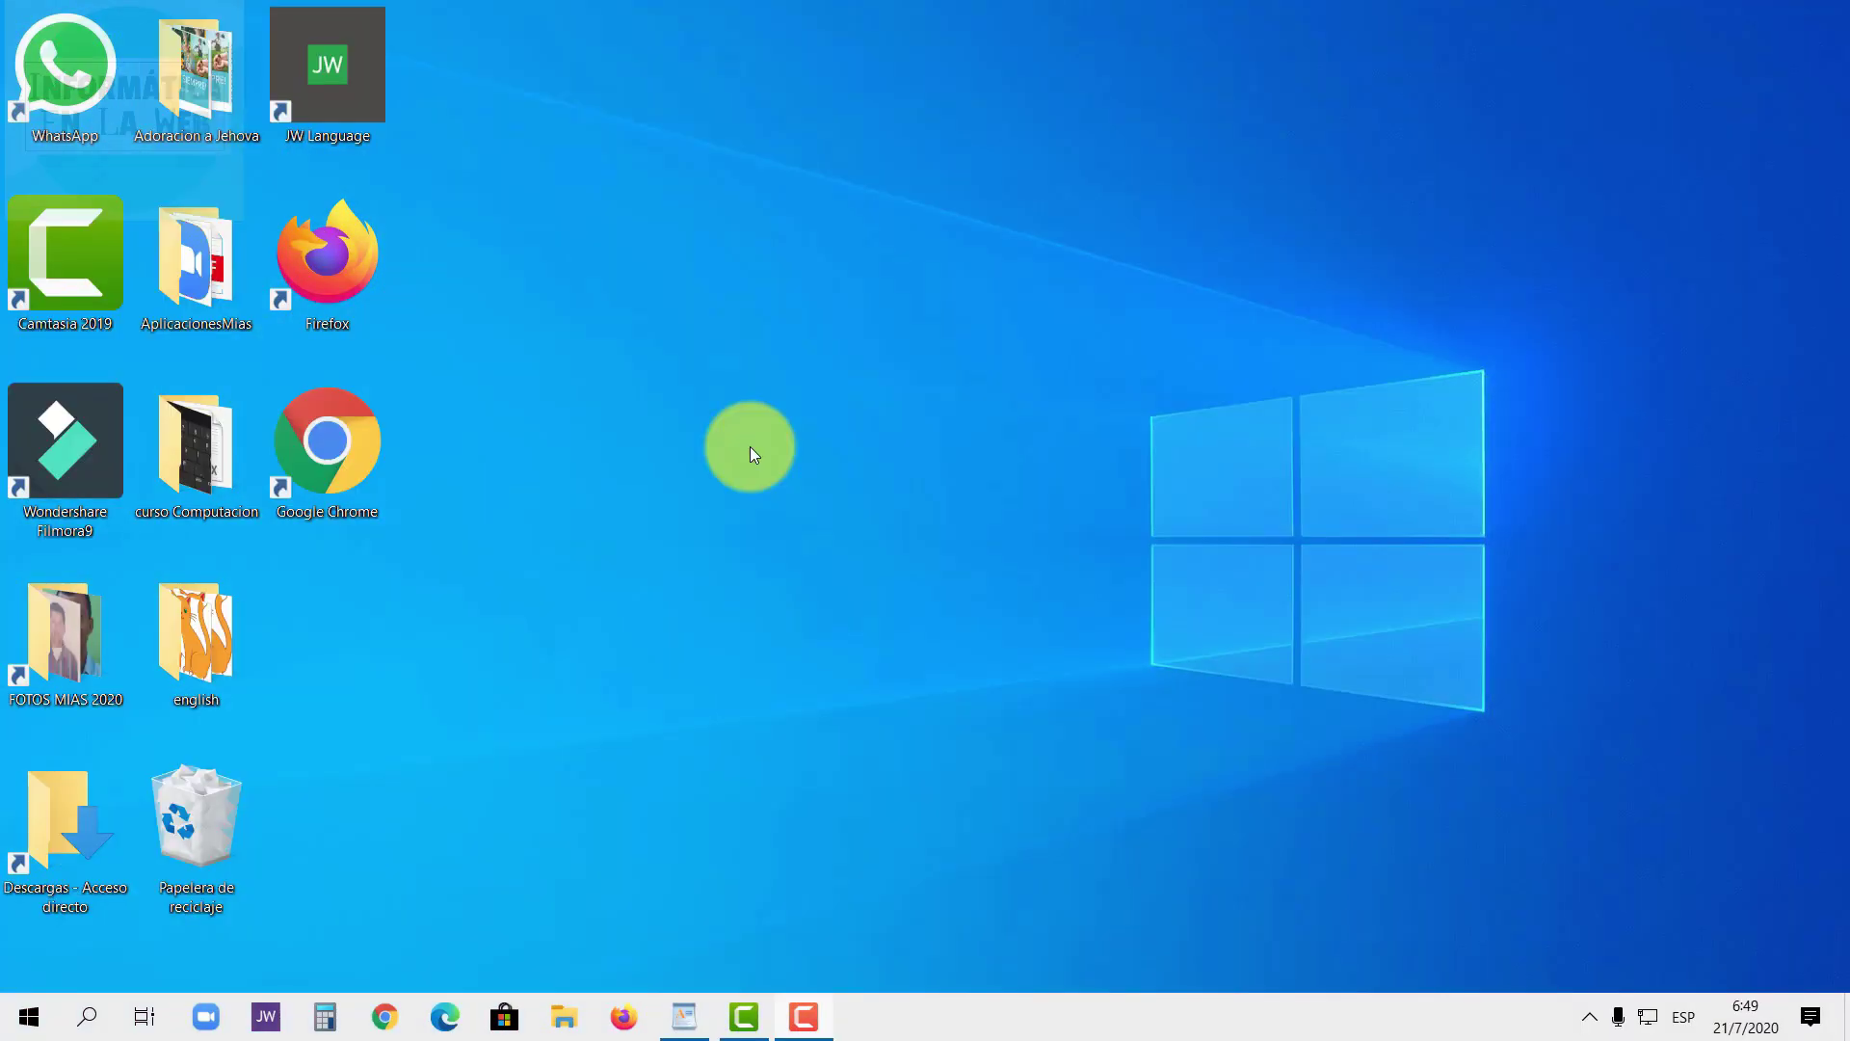
pyautogui.rightClick(741, 444)
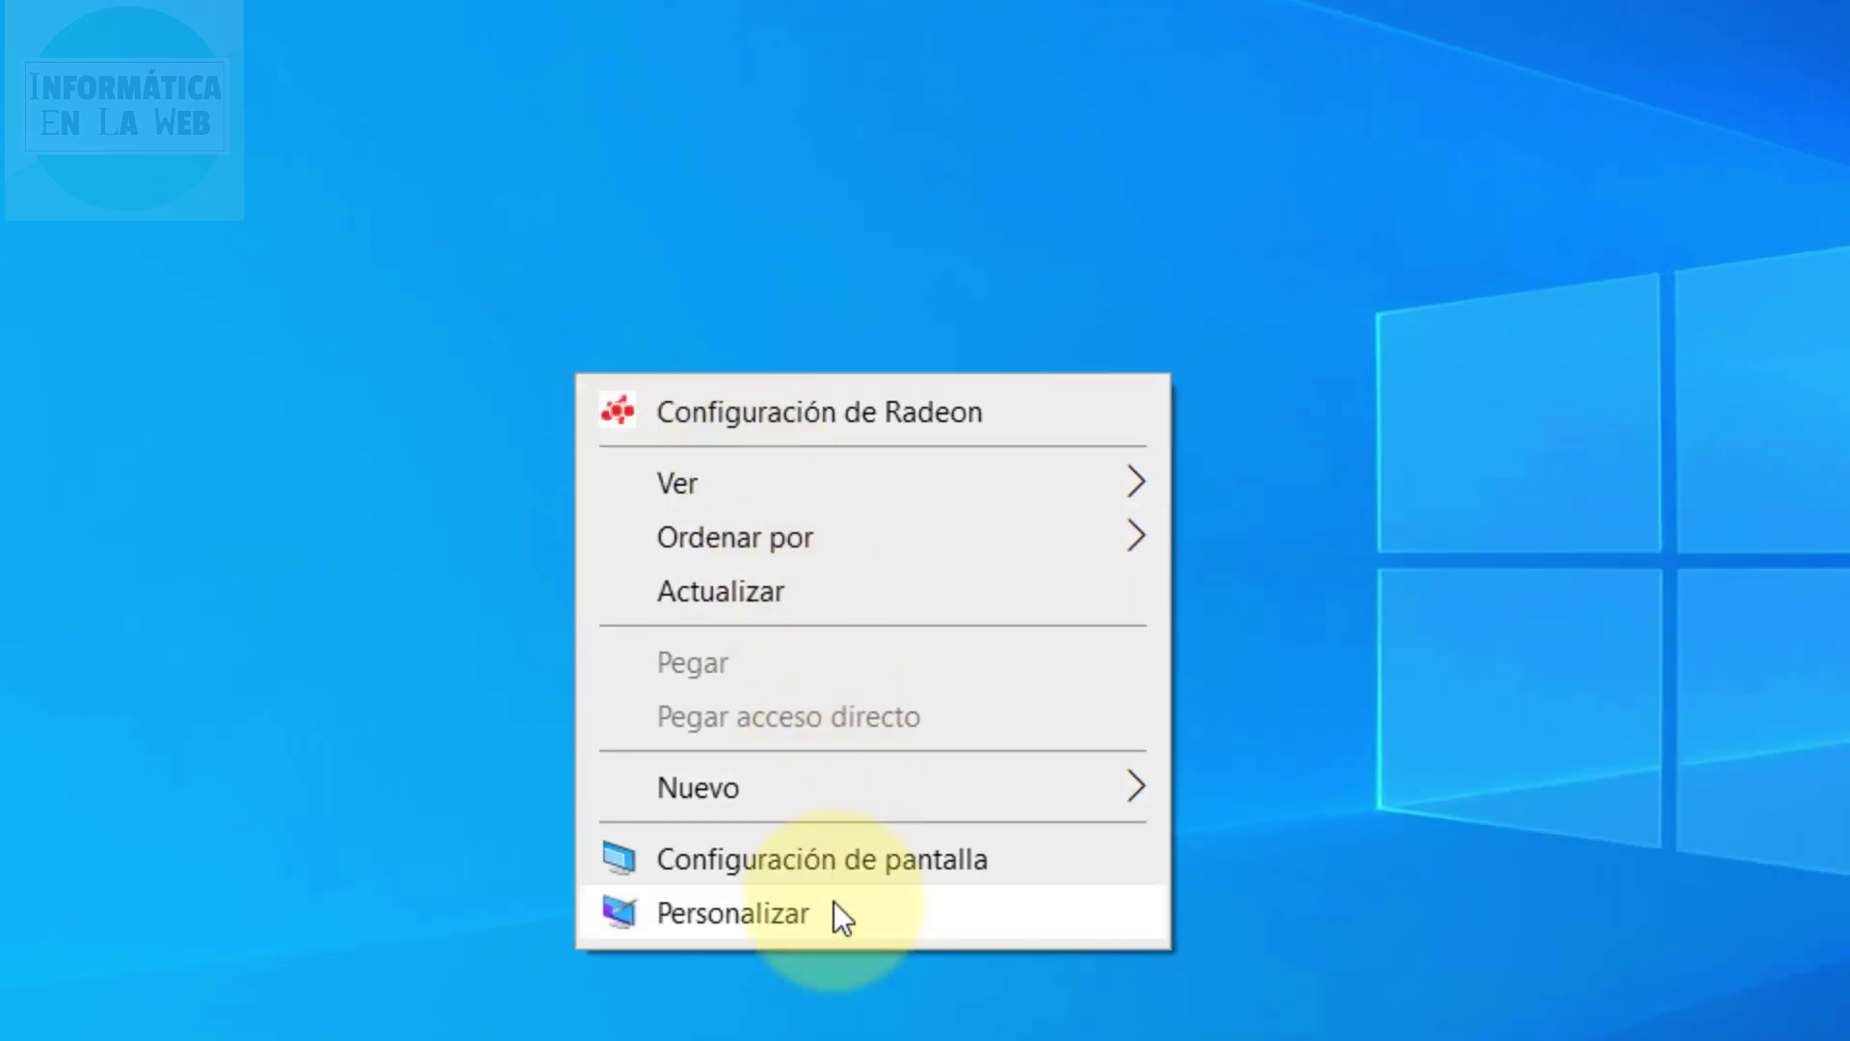
pyautogui.click(834, 906)
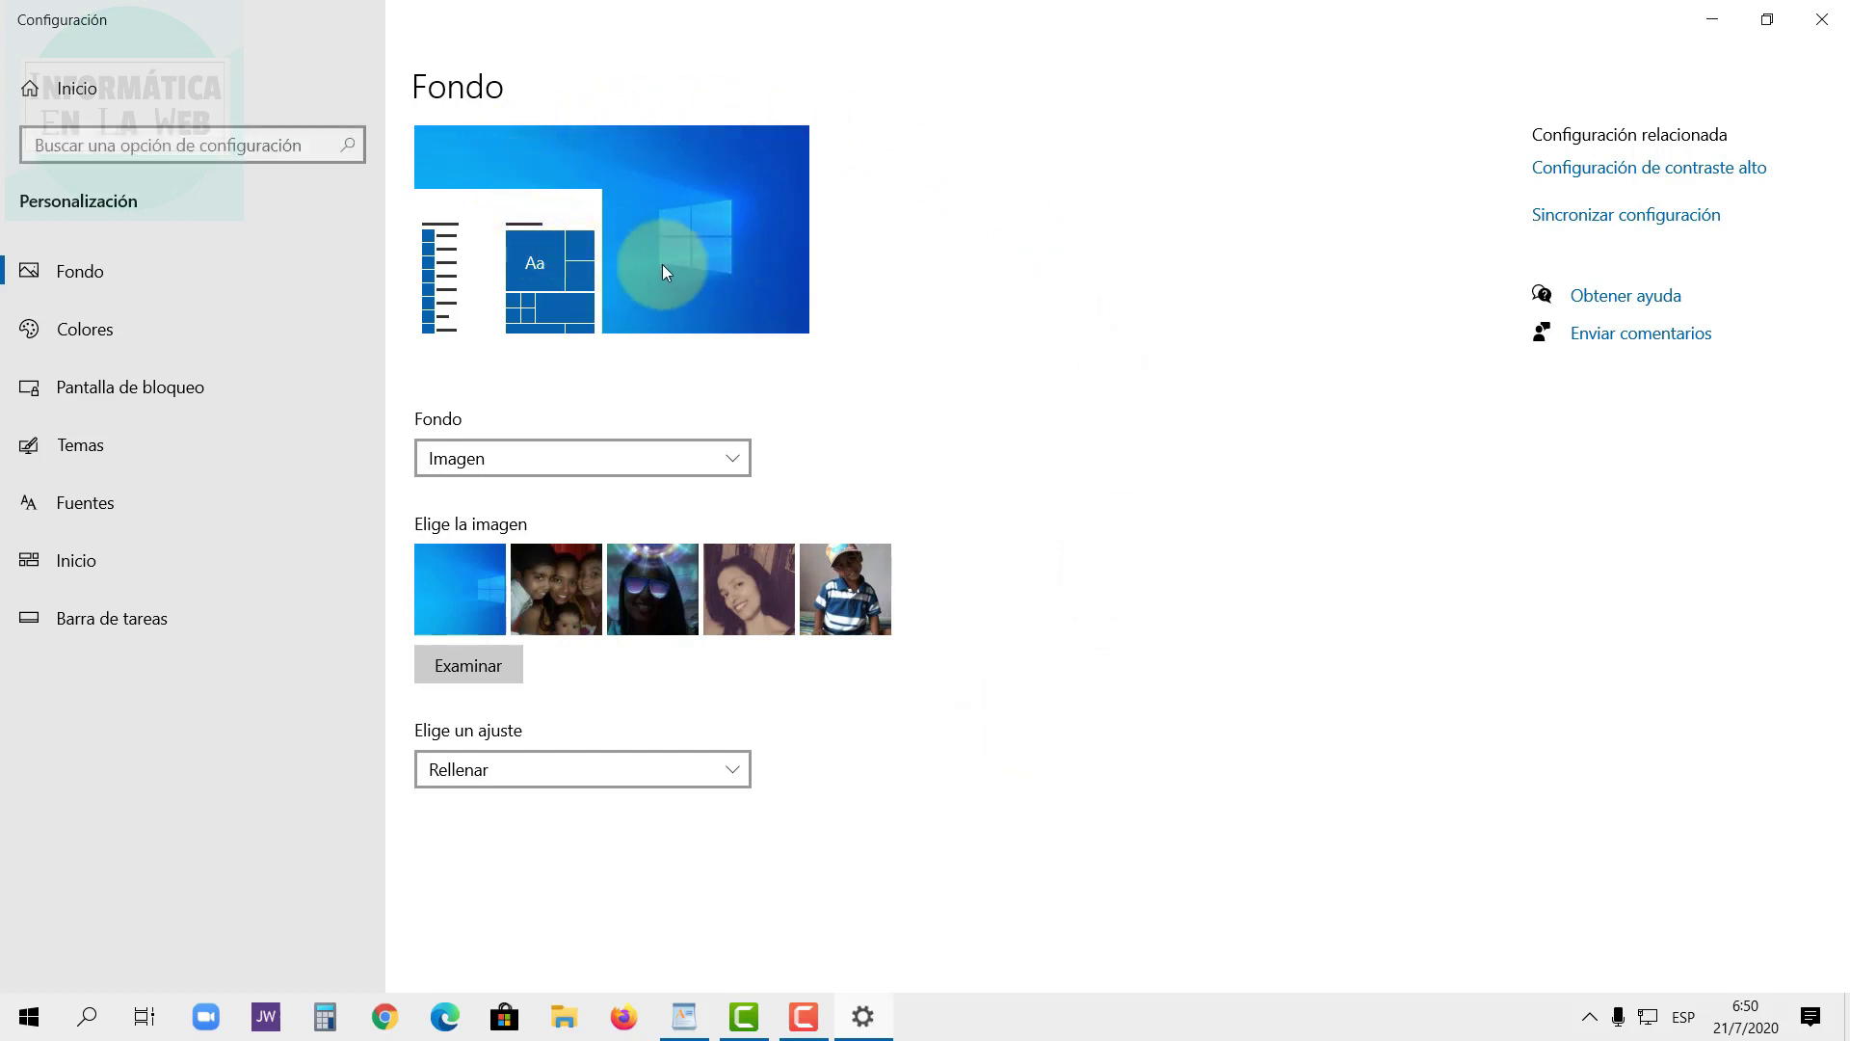
# Set the background type to Imagen, apply the group family photo as wallpaper, and show the desktop.
pyautogui.click(525, 458)
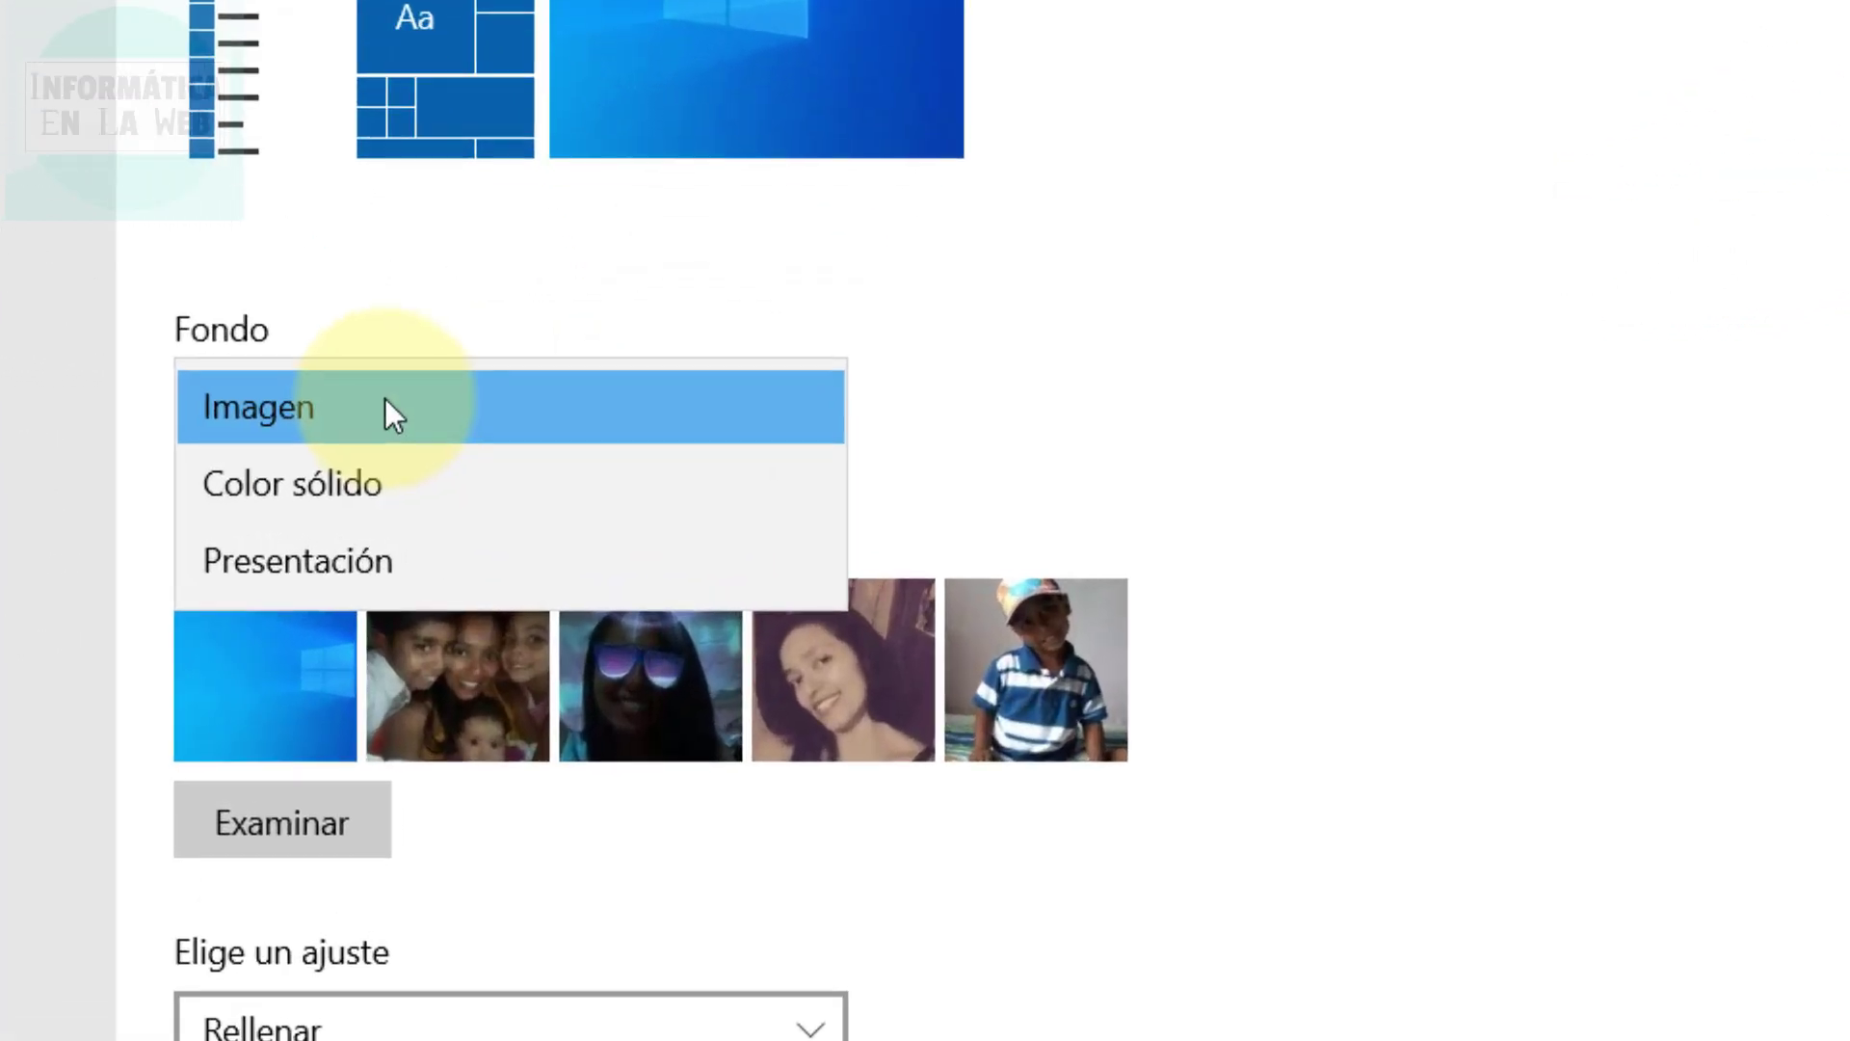
pyautogui.click(384, 399)
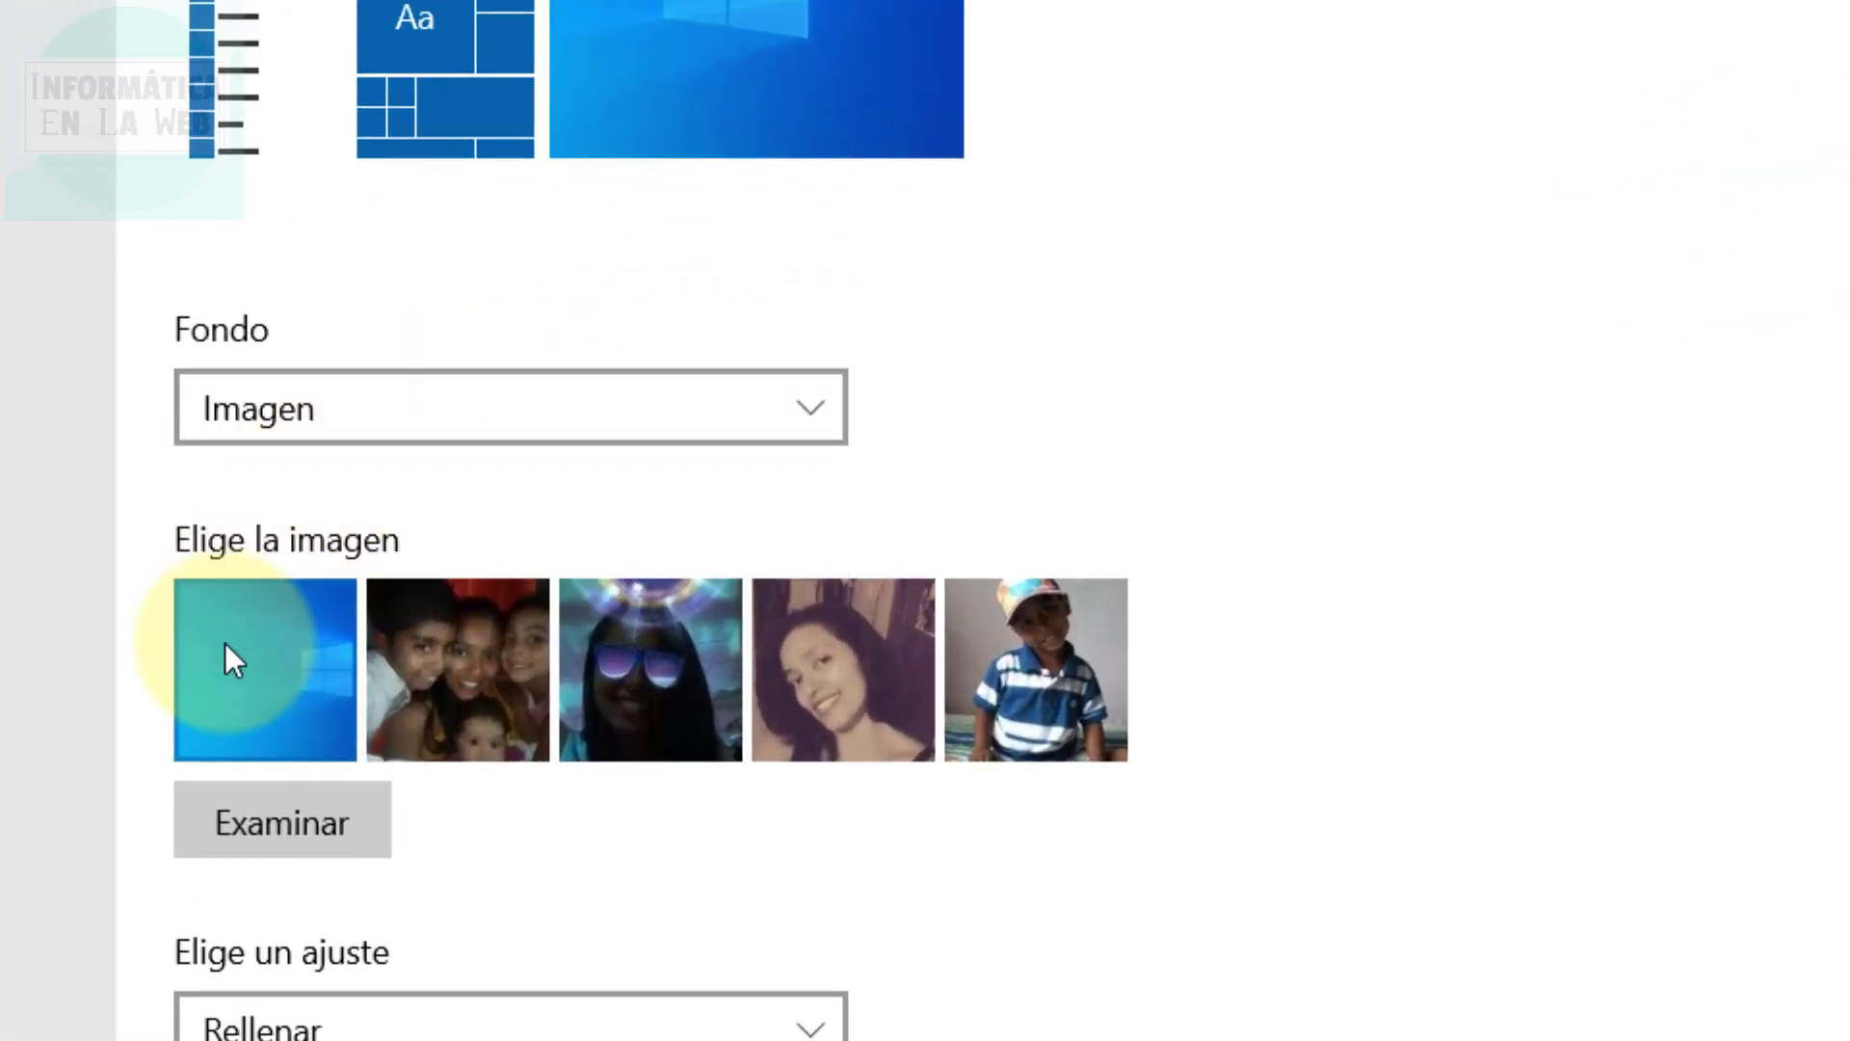
pyautogui.click(488, 653)
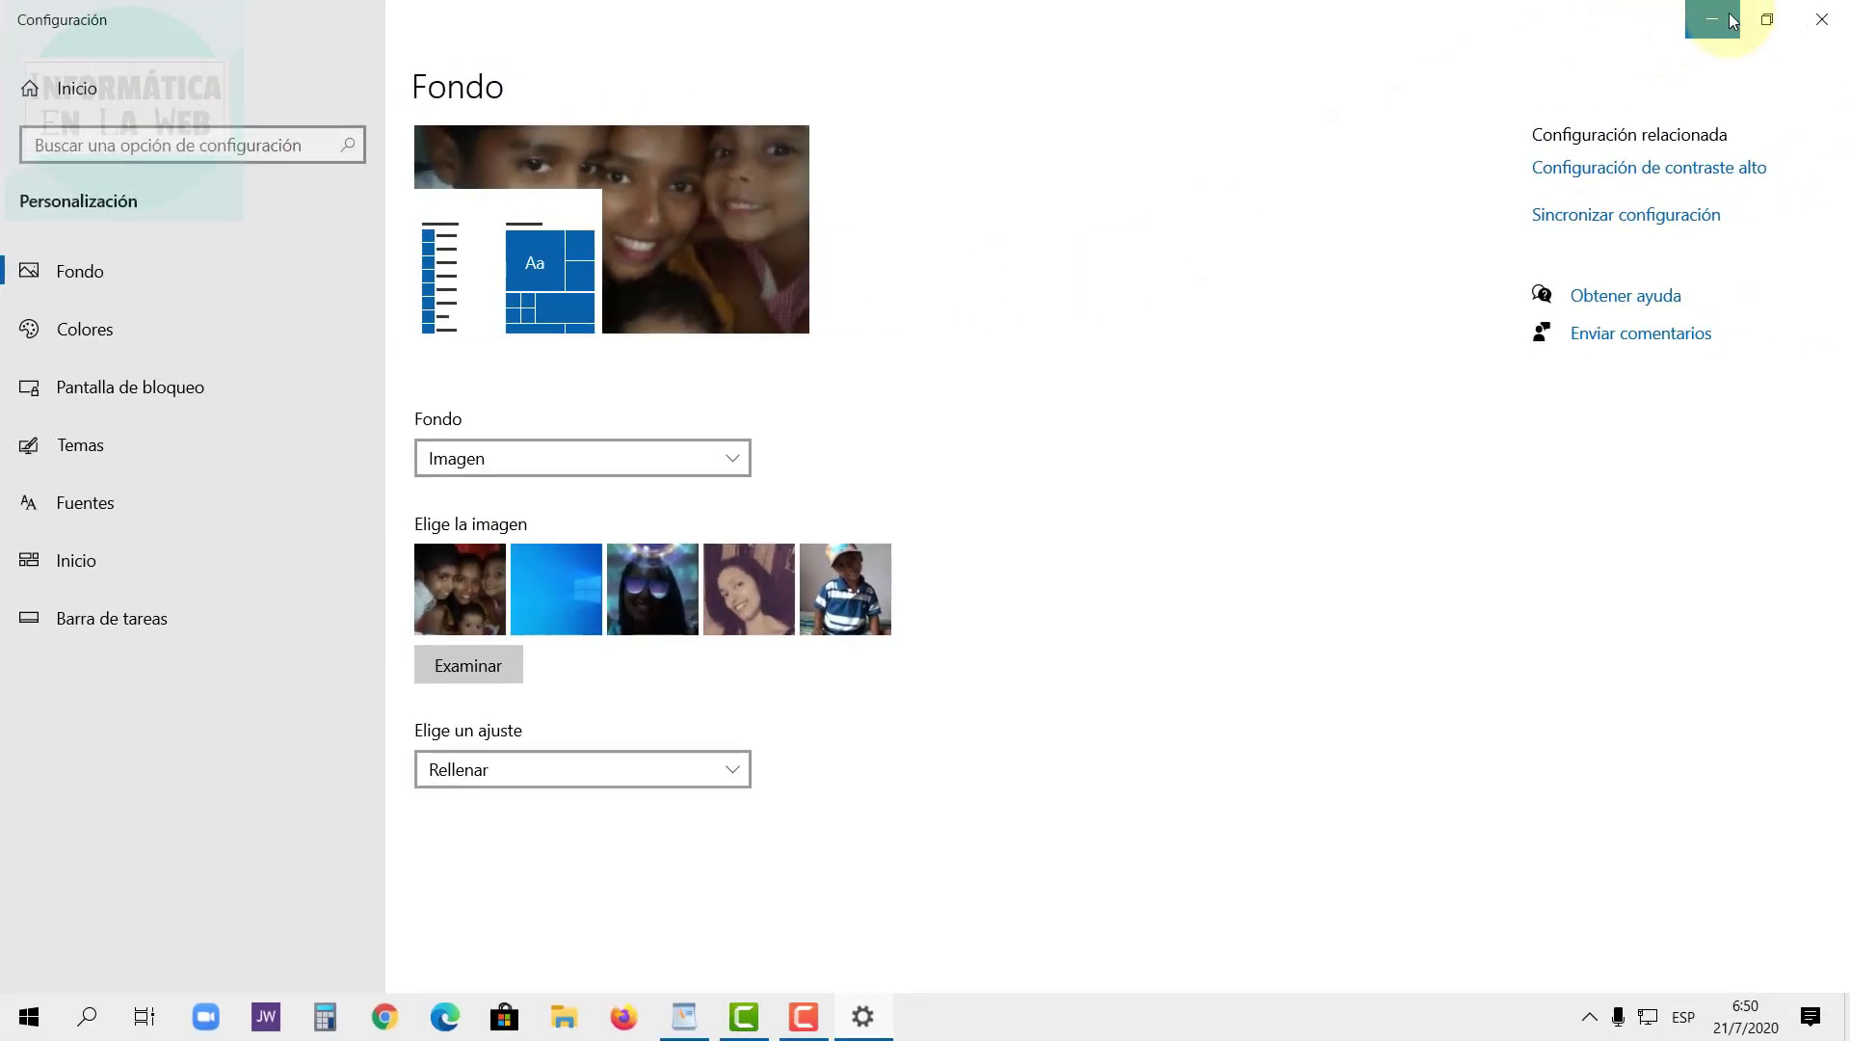
pyautogui.click(1713, 19)
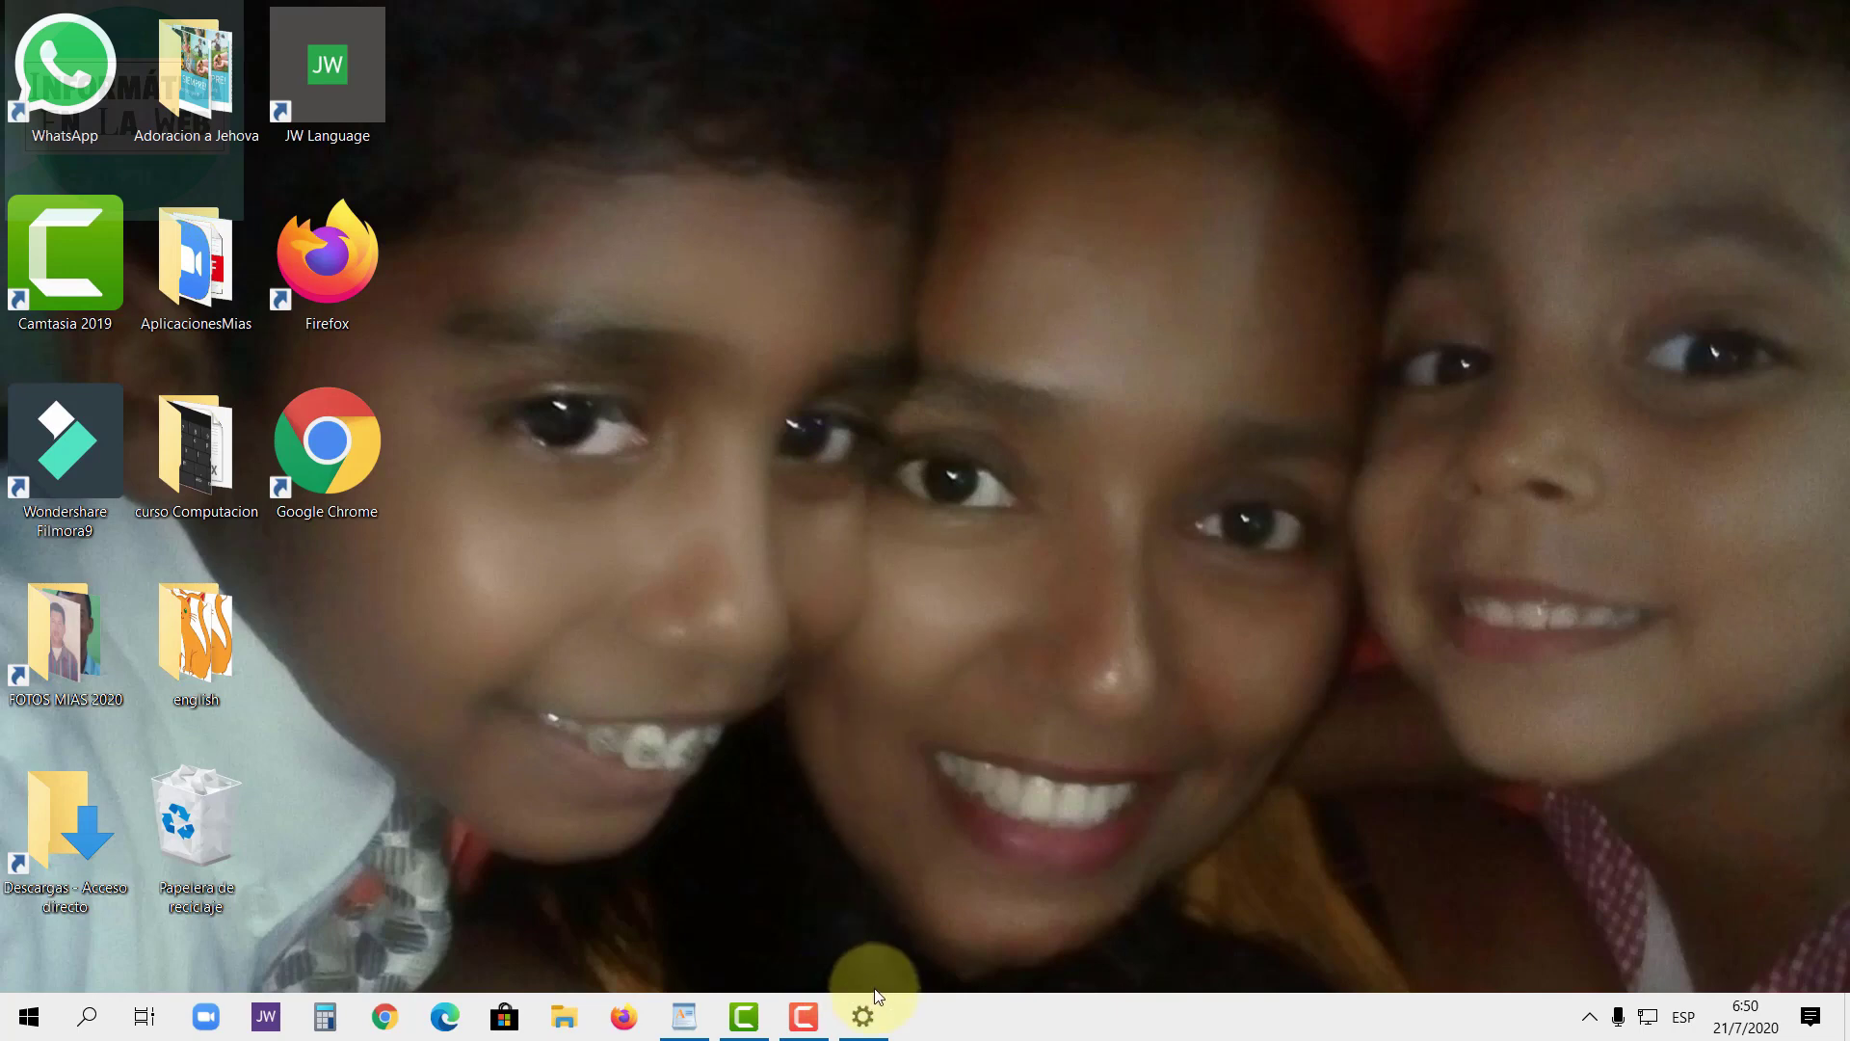
# Return to the background settings, apply the photo of the woman in sunglasses as wallpaper, and show the desktop.
pyautogui.click(863, 1019)
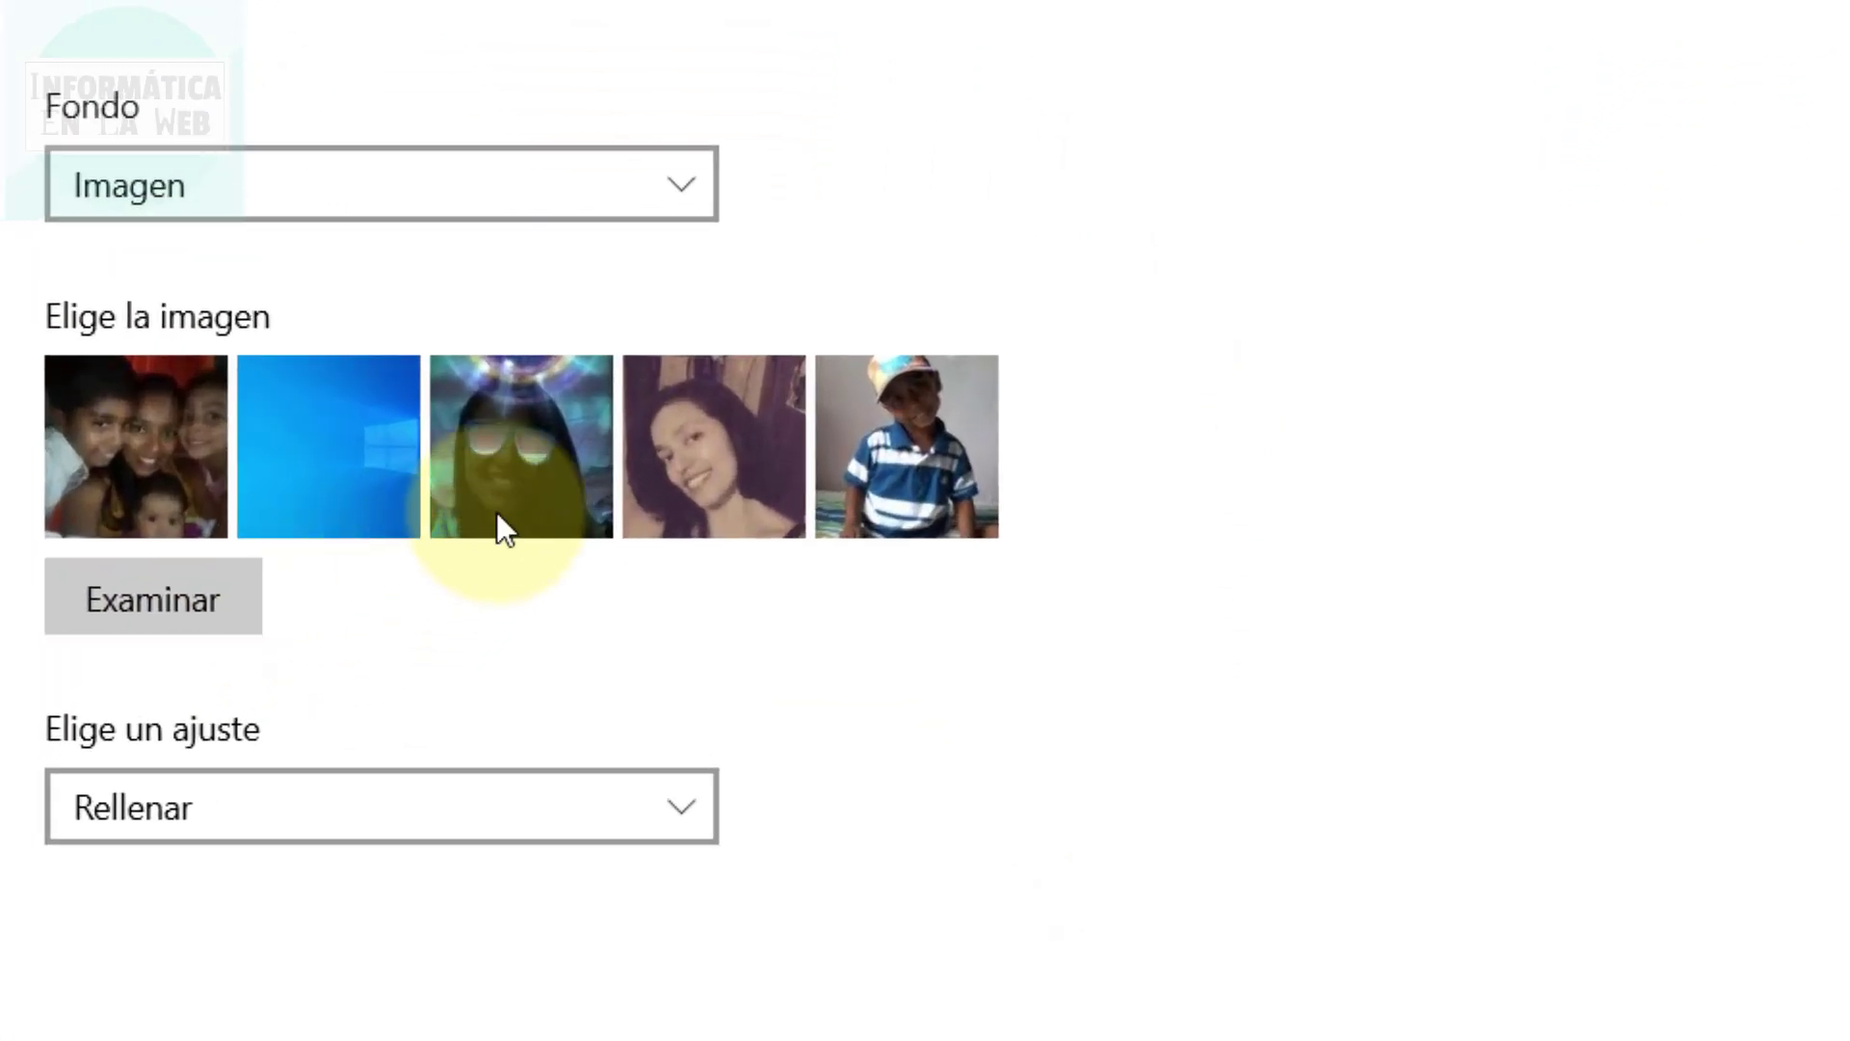
pyautogui.click(507, 489)
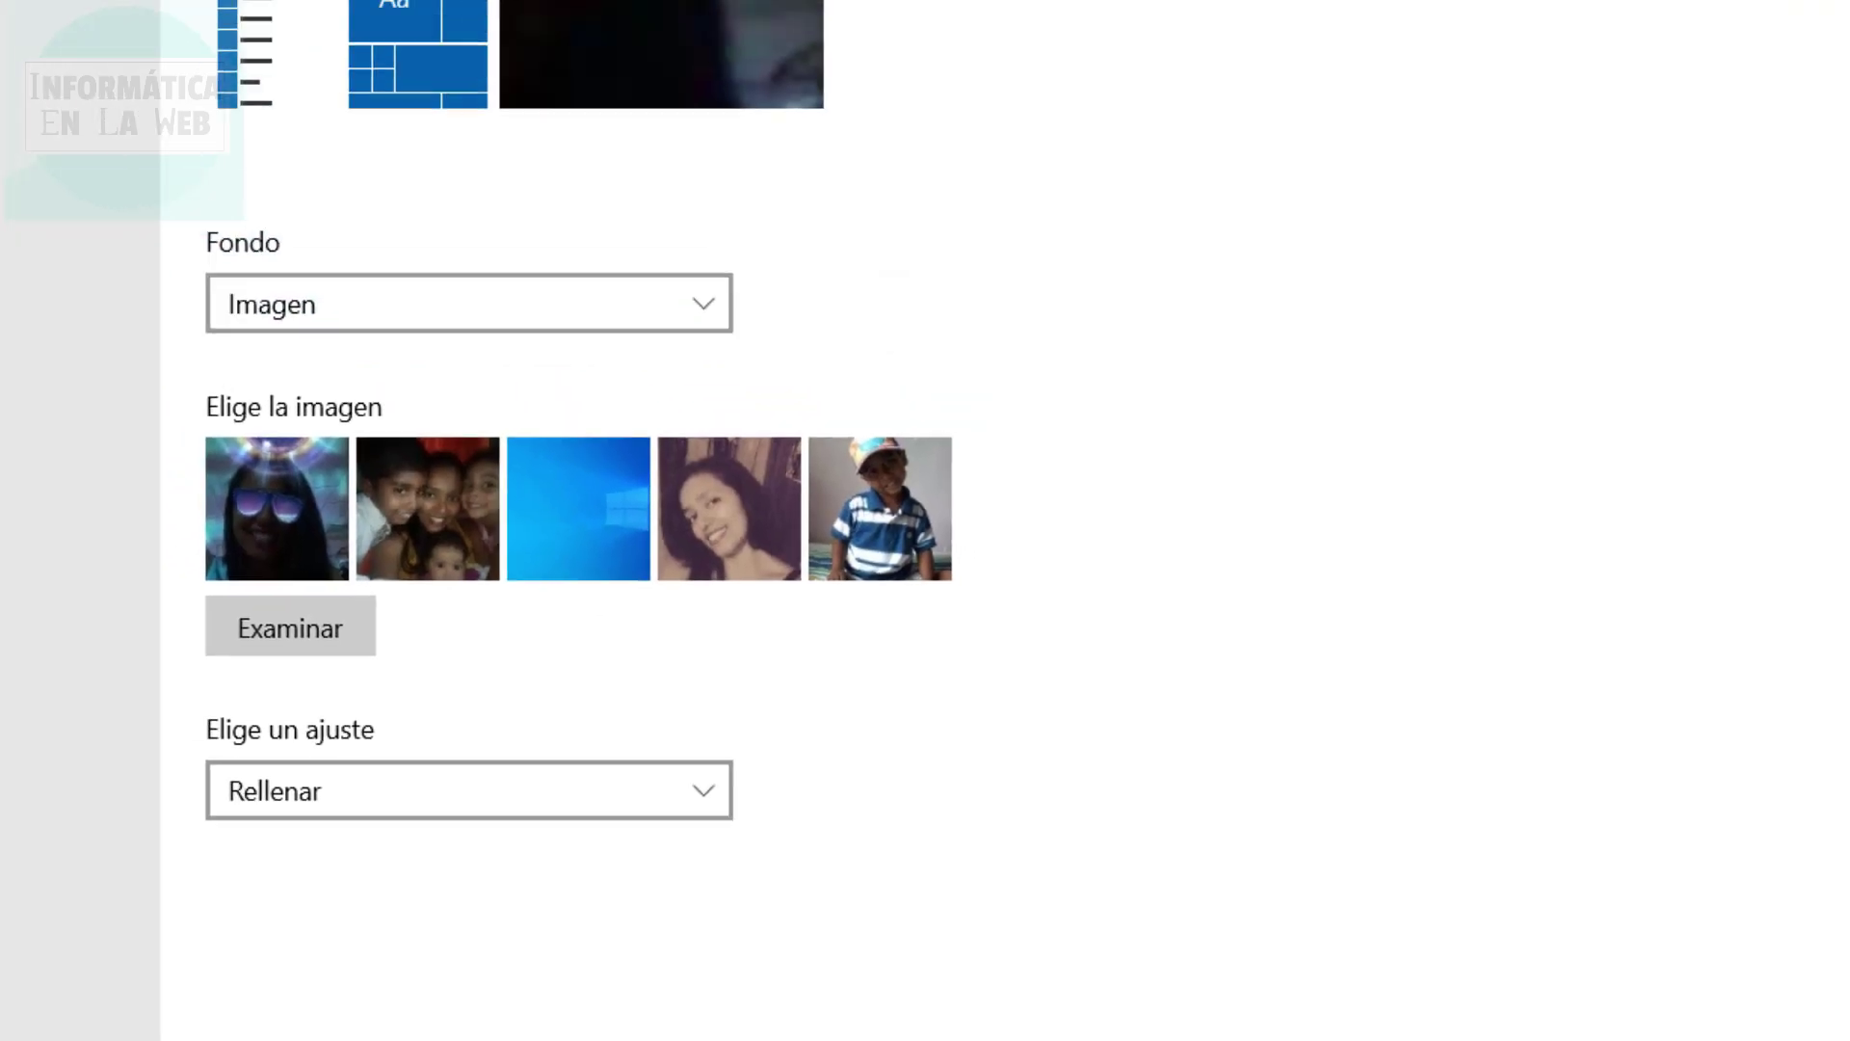
pyautogui.click(1726, 18)
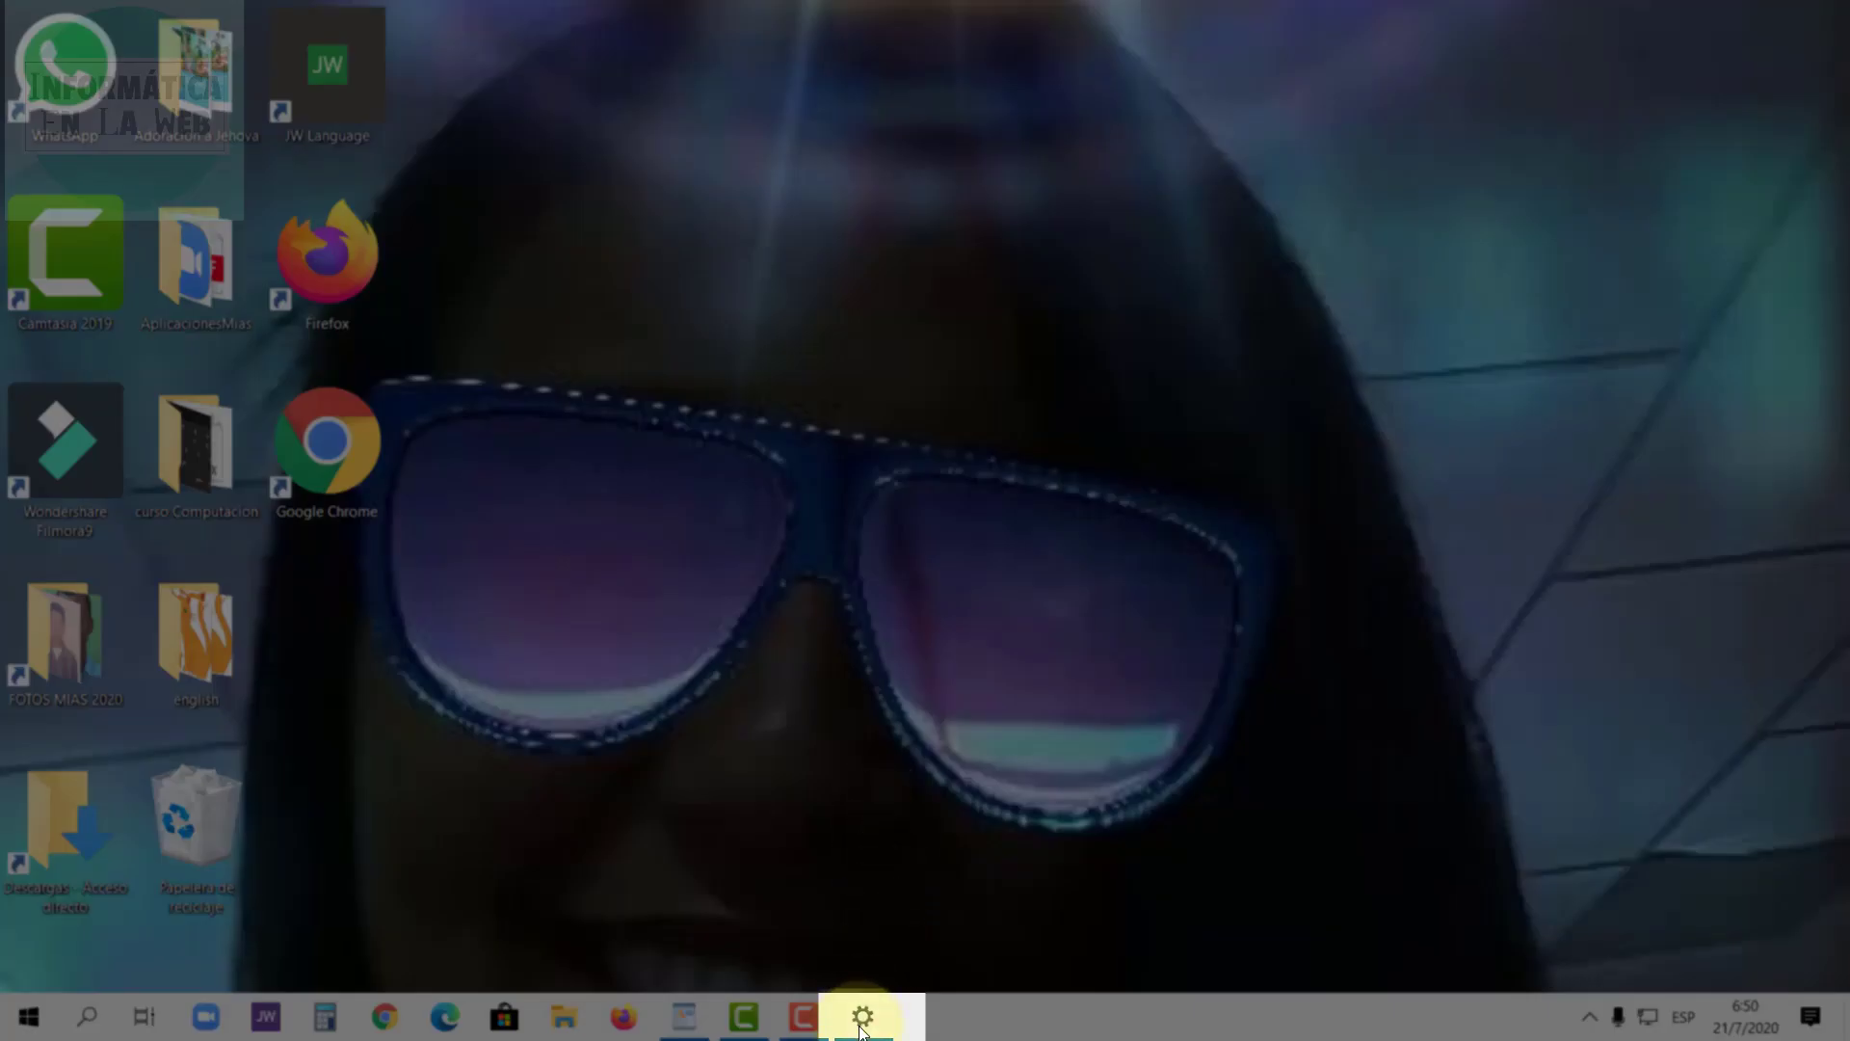
# Set the wallpaper fit to Ajustar in the background settings and view it on the desktop.
pyautogui.click(862, 1022)
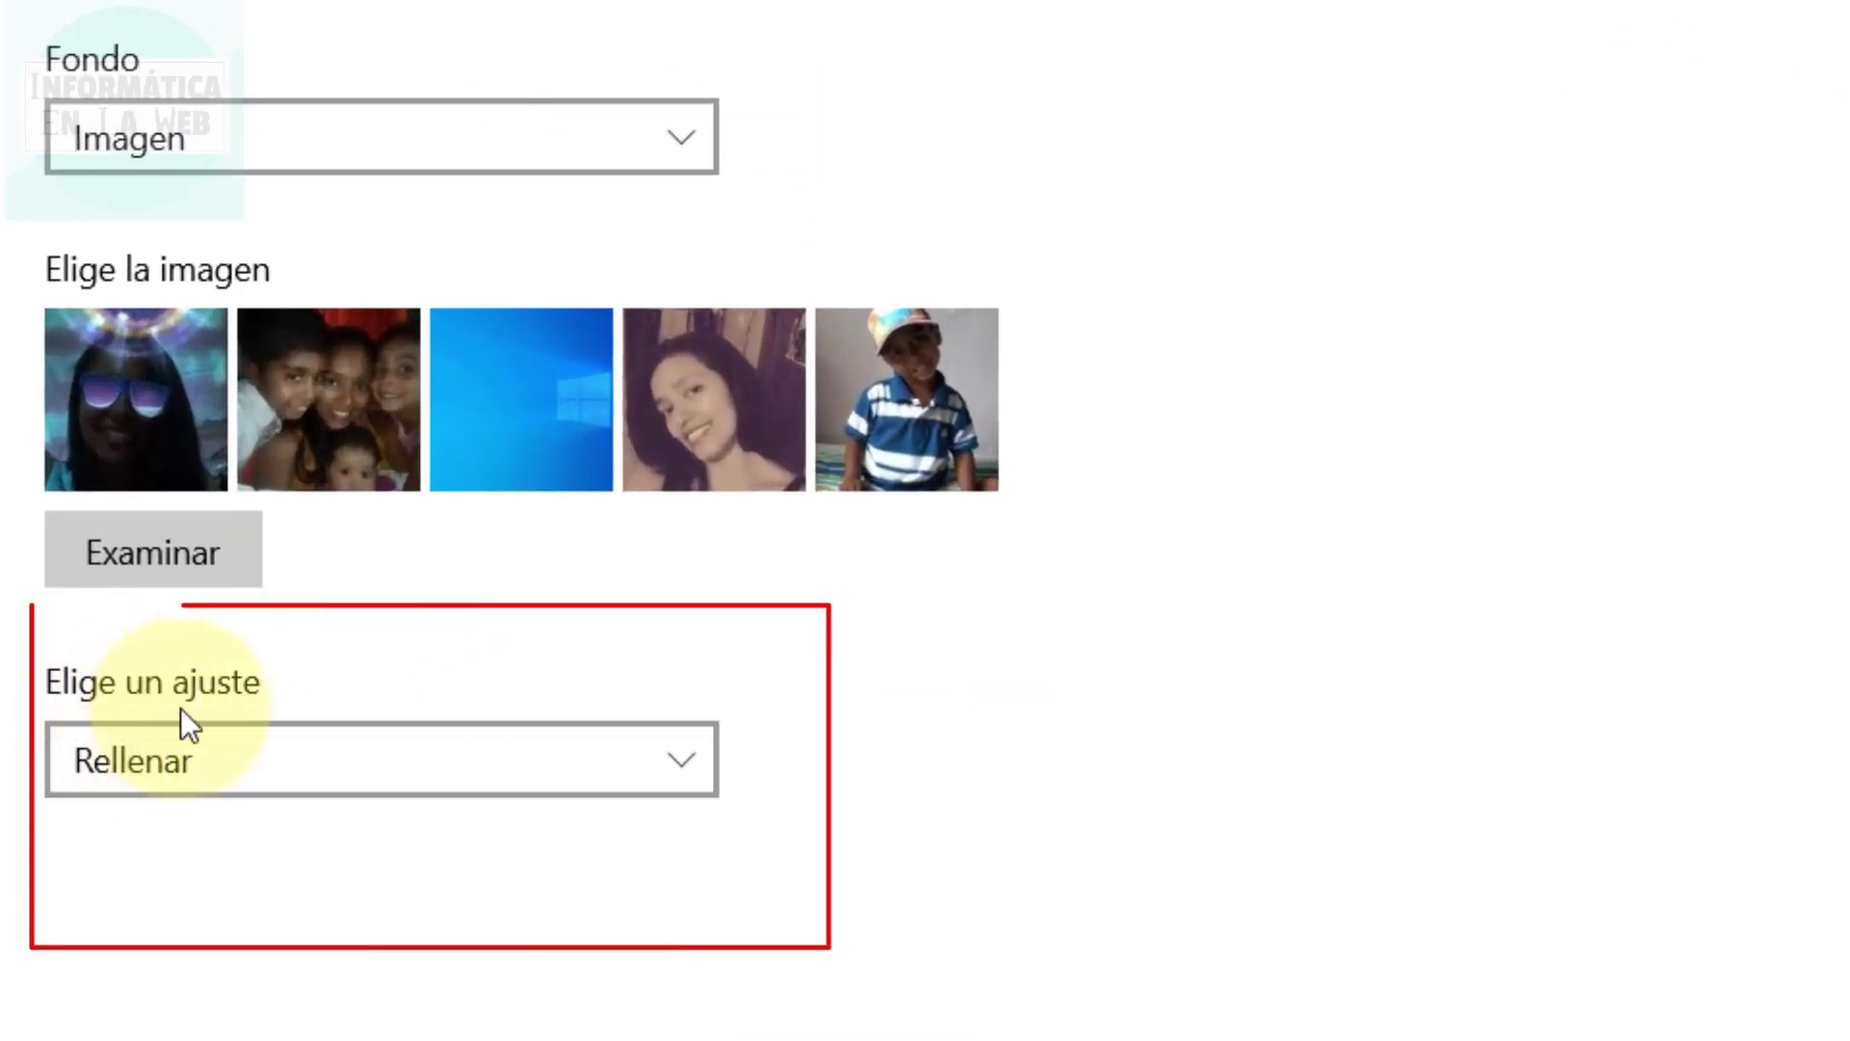
pyautogui.click(678, 763)
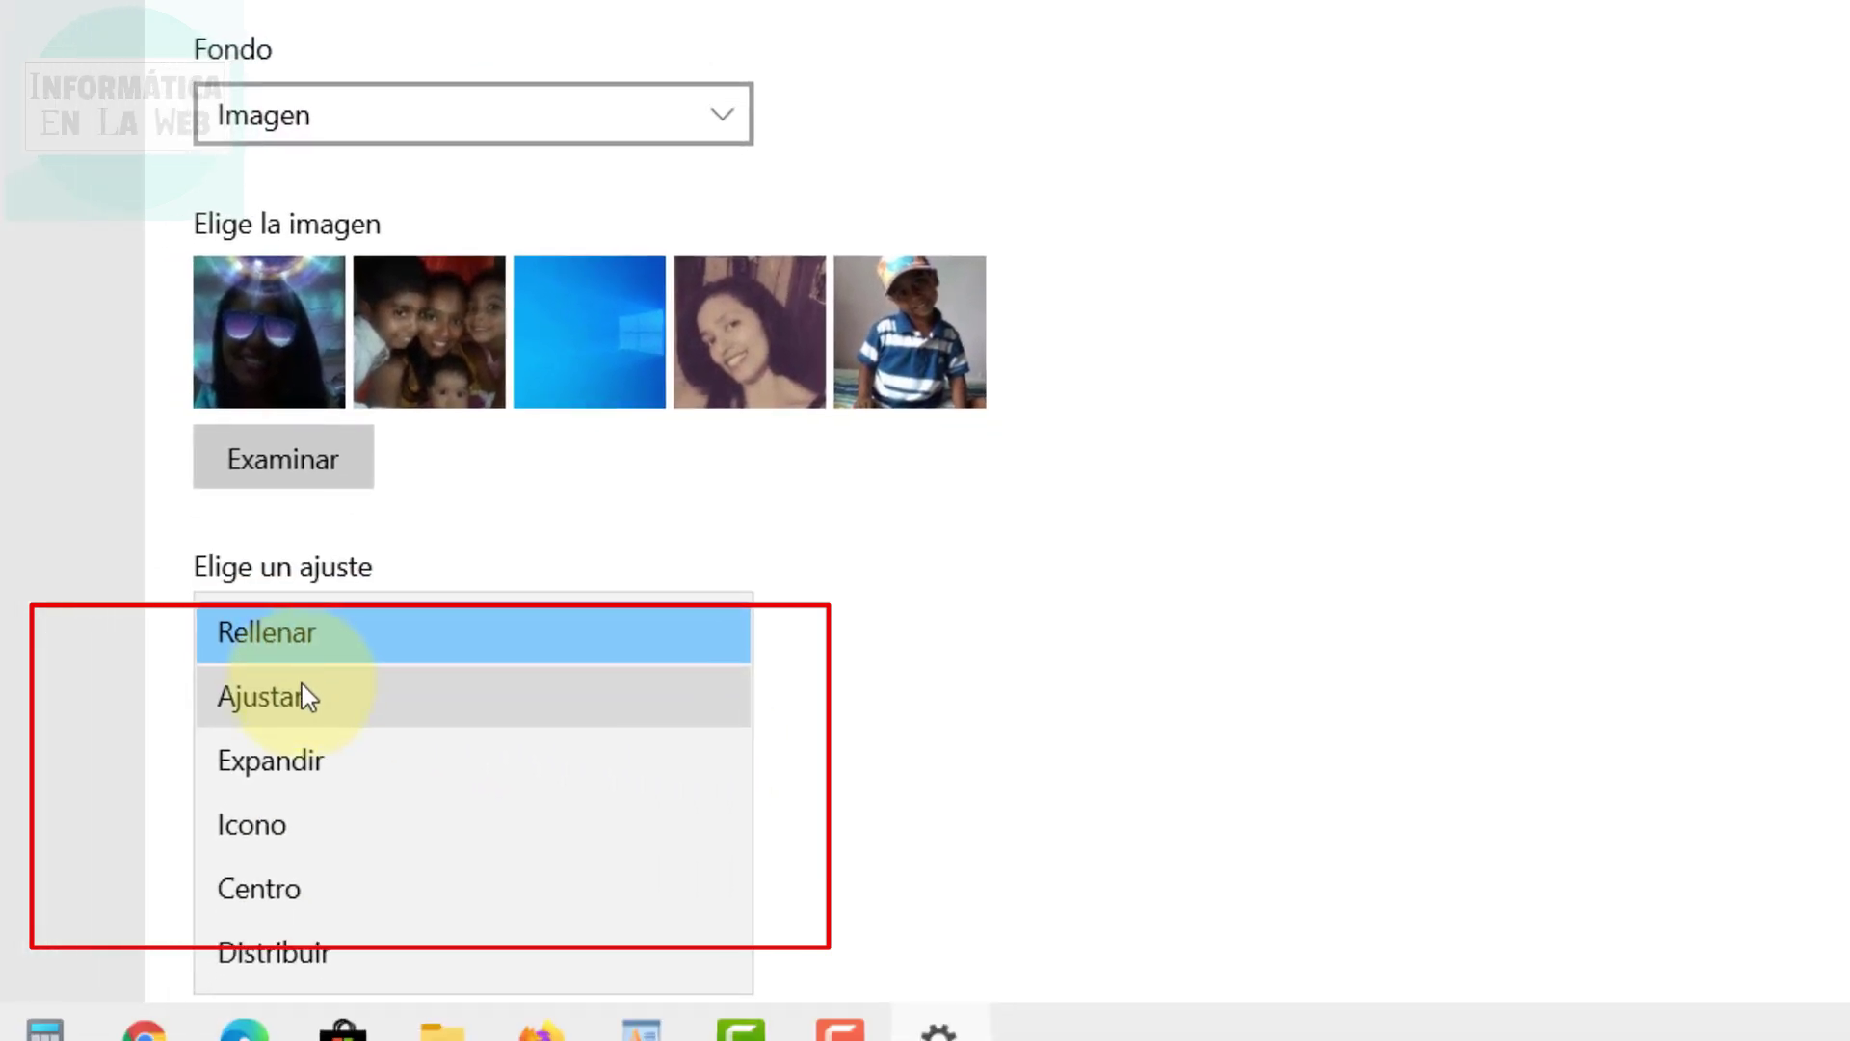
pyautogui.click(304, 695)
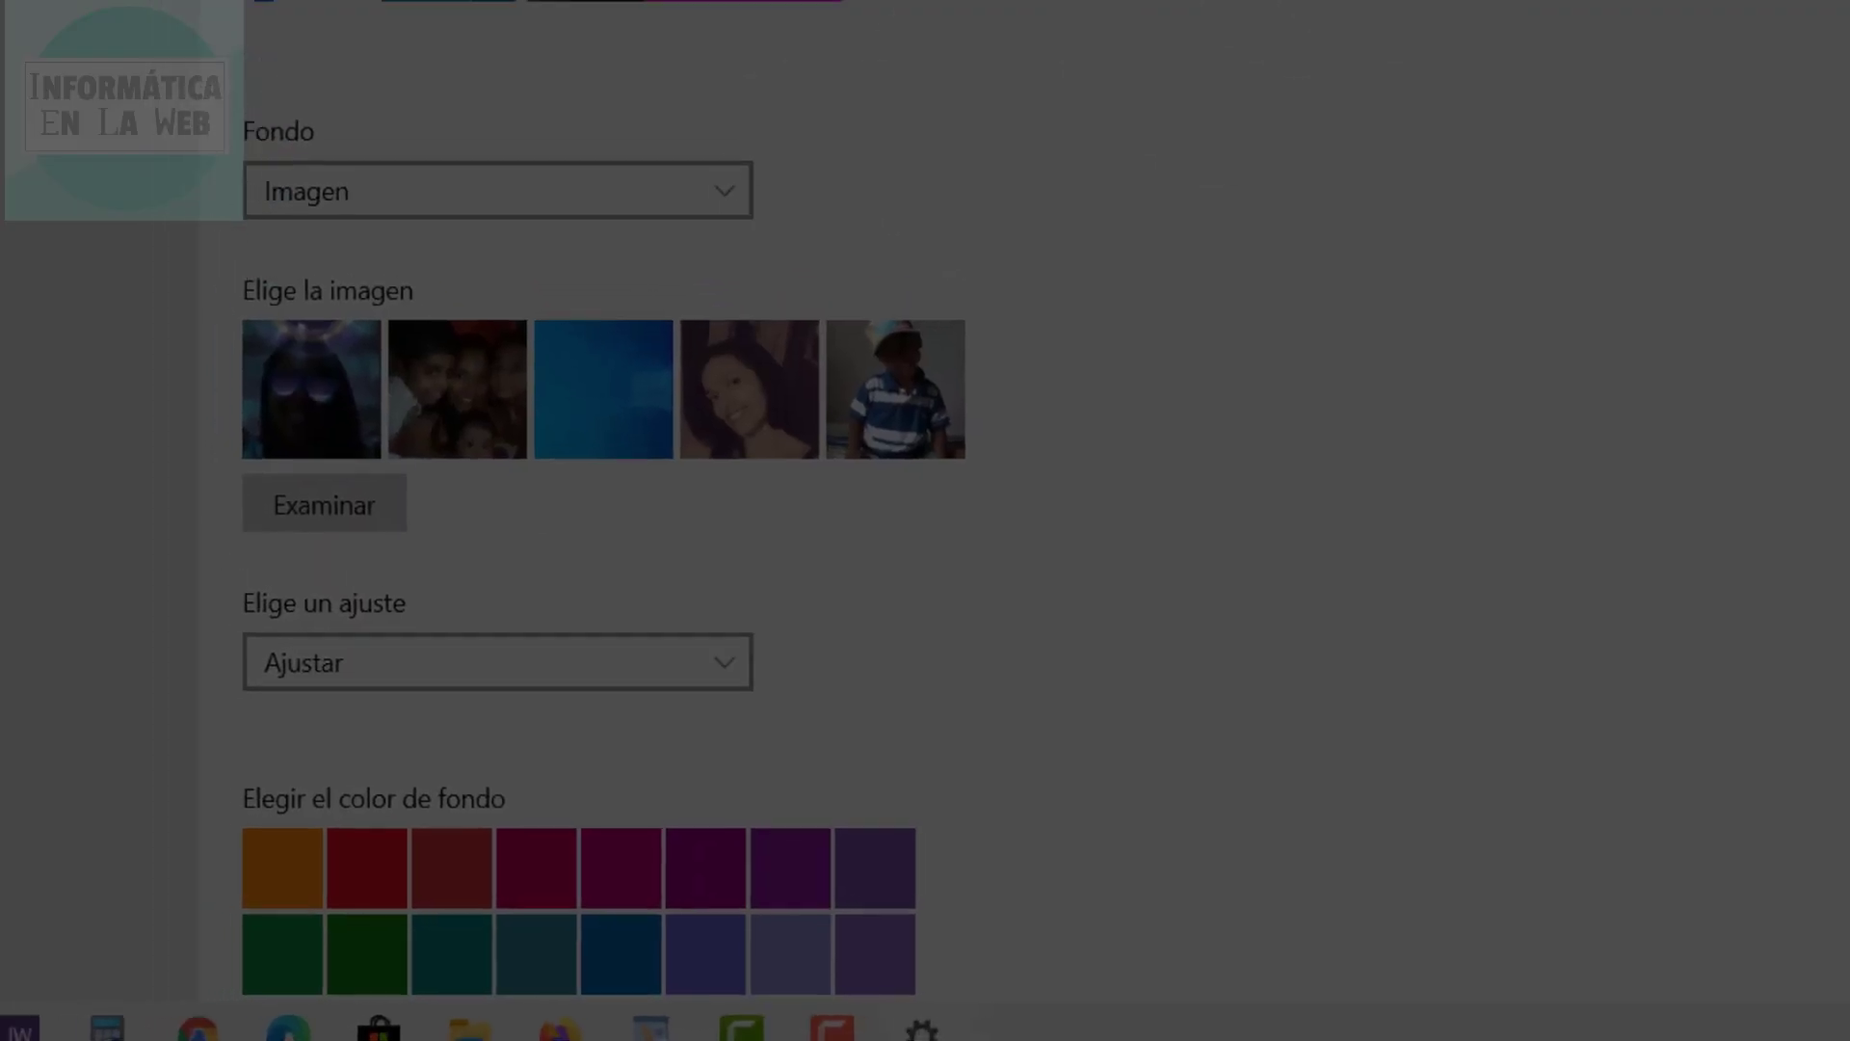
pyautogui.click(1715, 12)
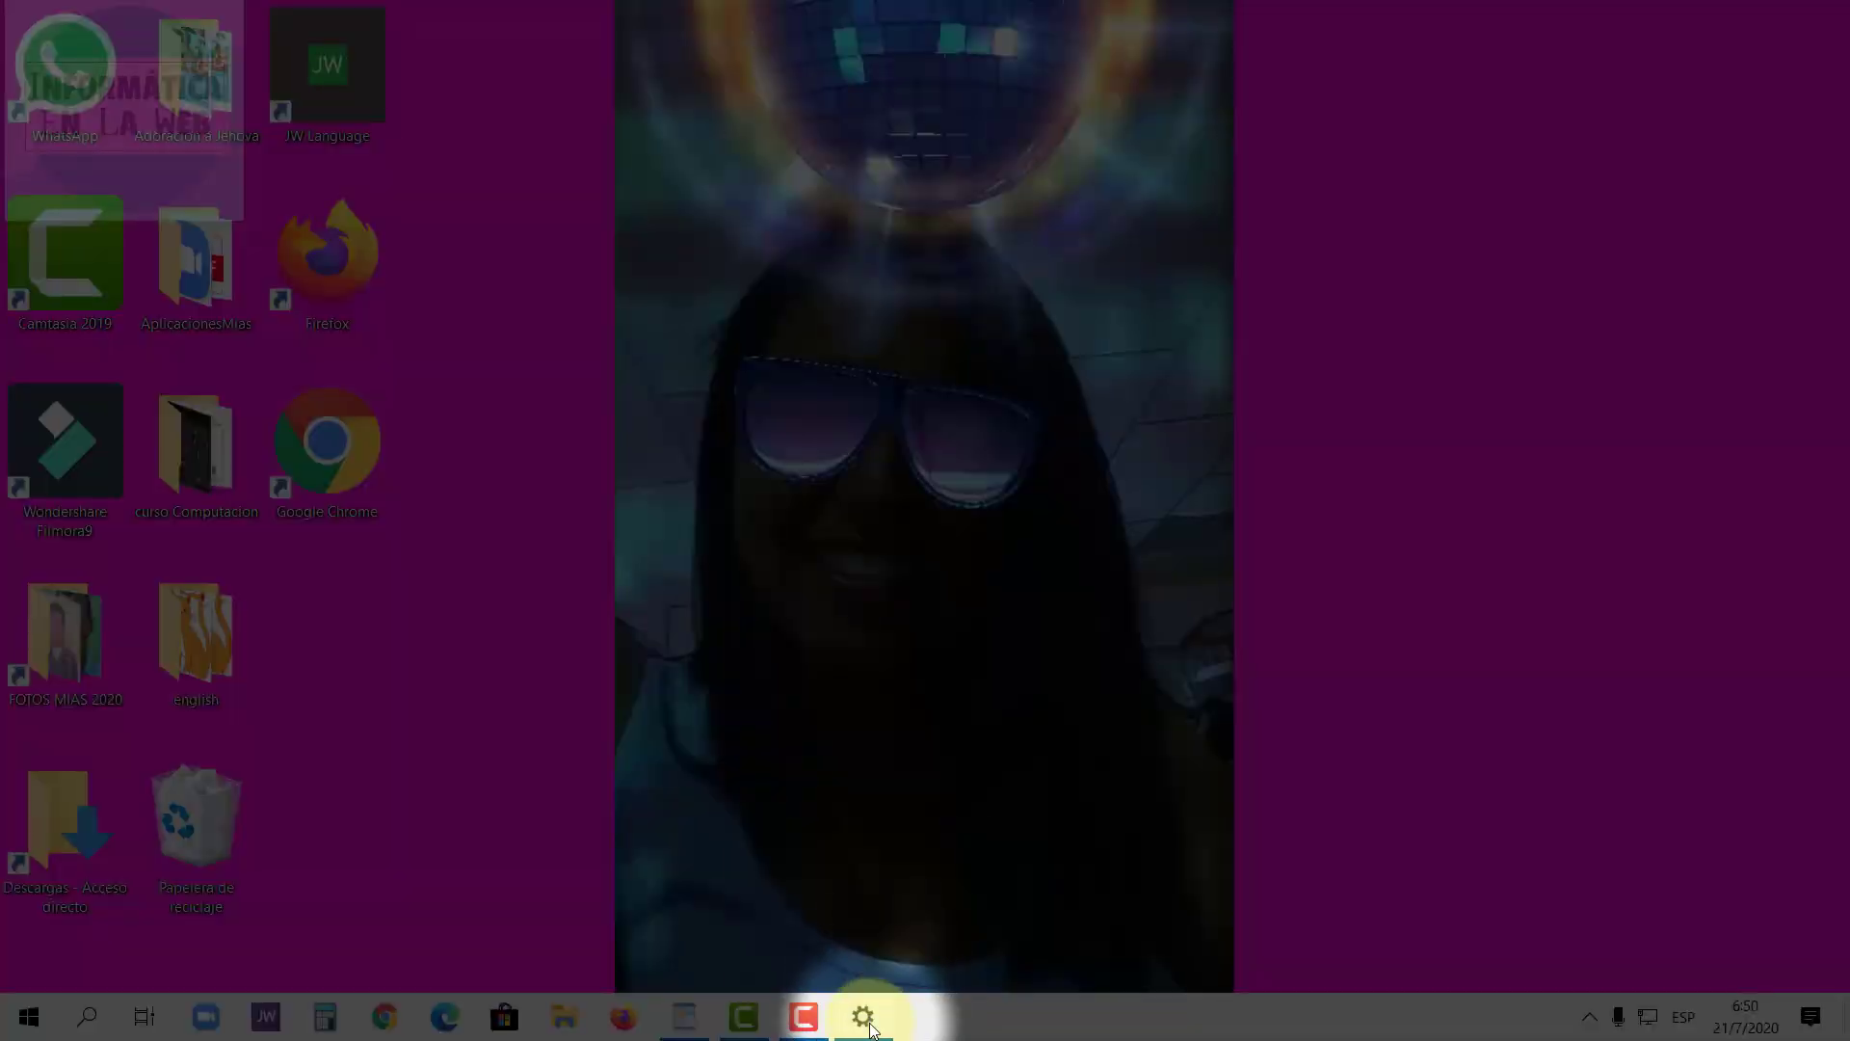
# Return to the background settings and set the wallpaper fit to Expandir.
pyautogui.click(866, 1014)
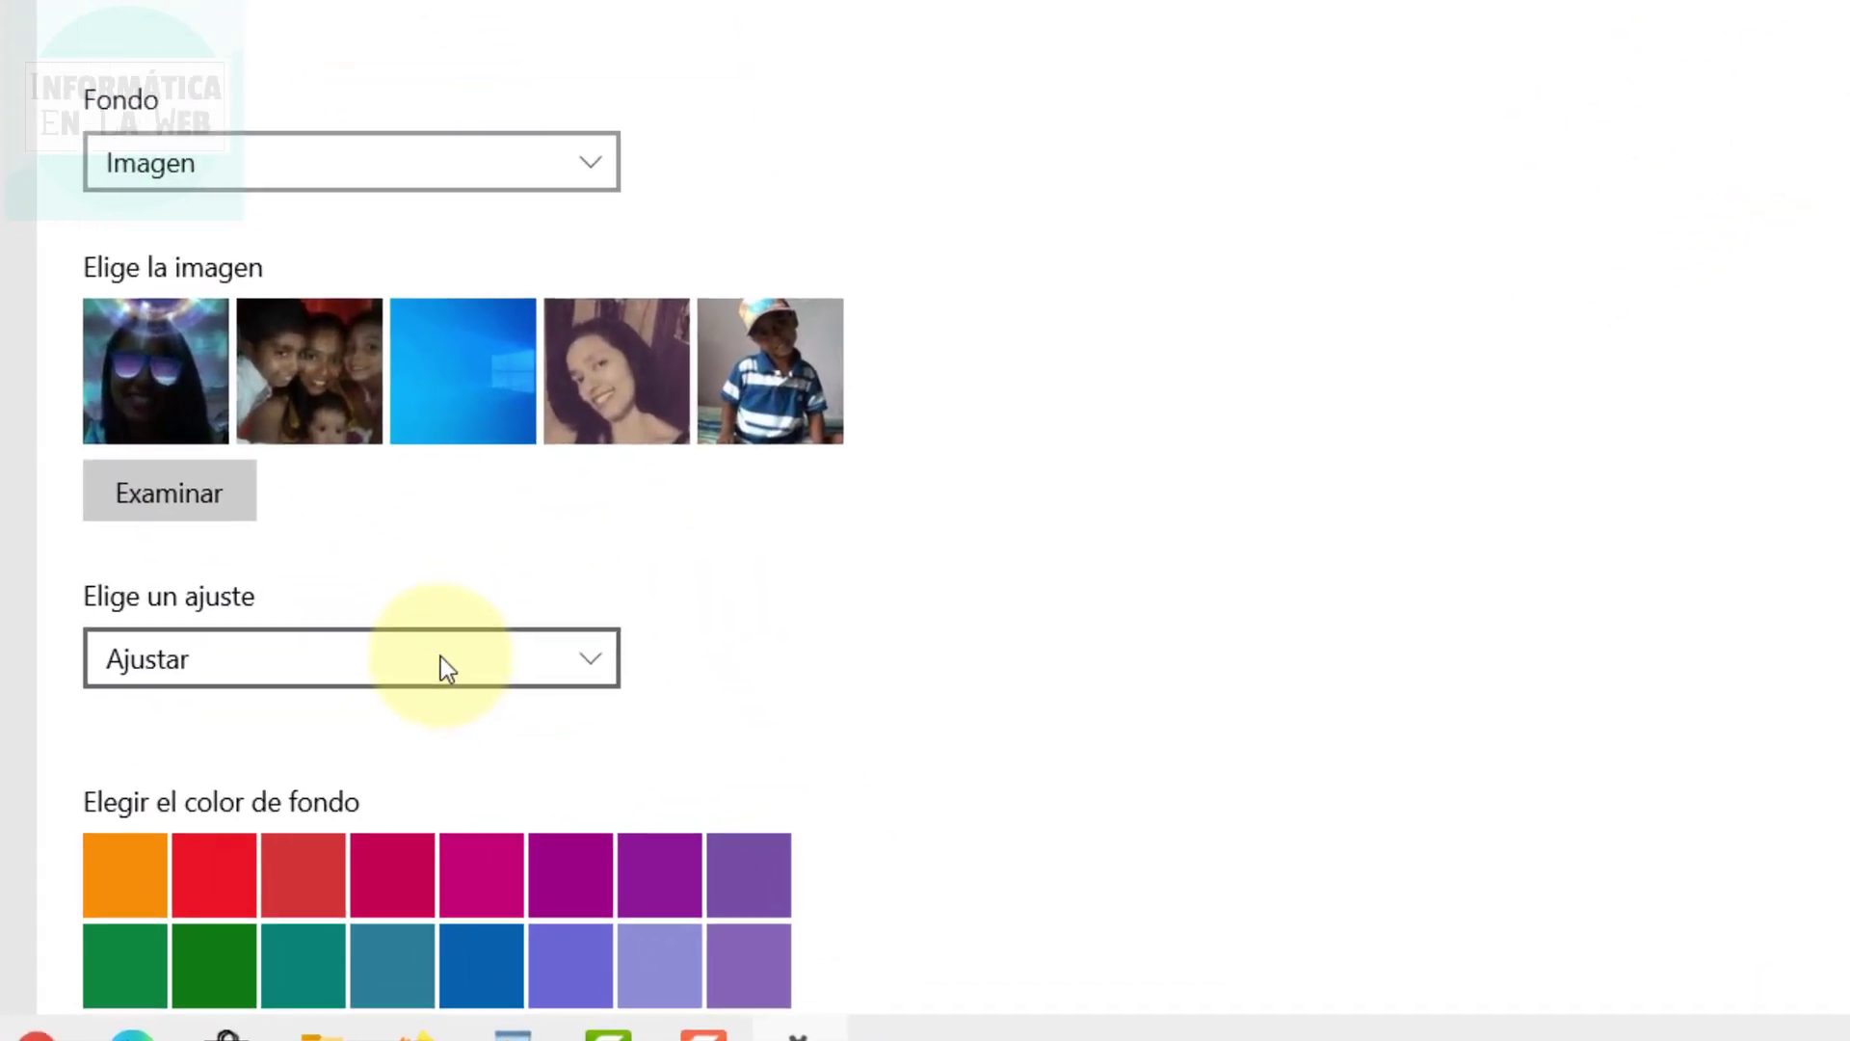
pyautogui.click(441, 657)
pyautogui.click(416, 715)
# Set the wallpaper fit to Icono and view the tiled picture on the desktop.
pyautogui.click(409, 659)
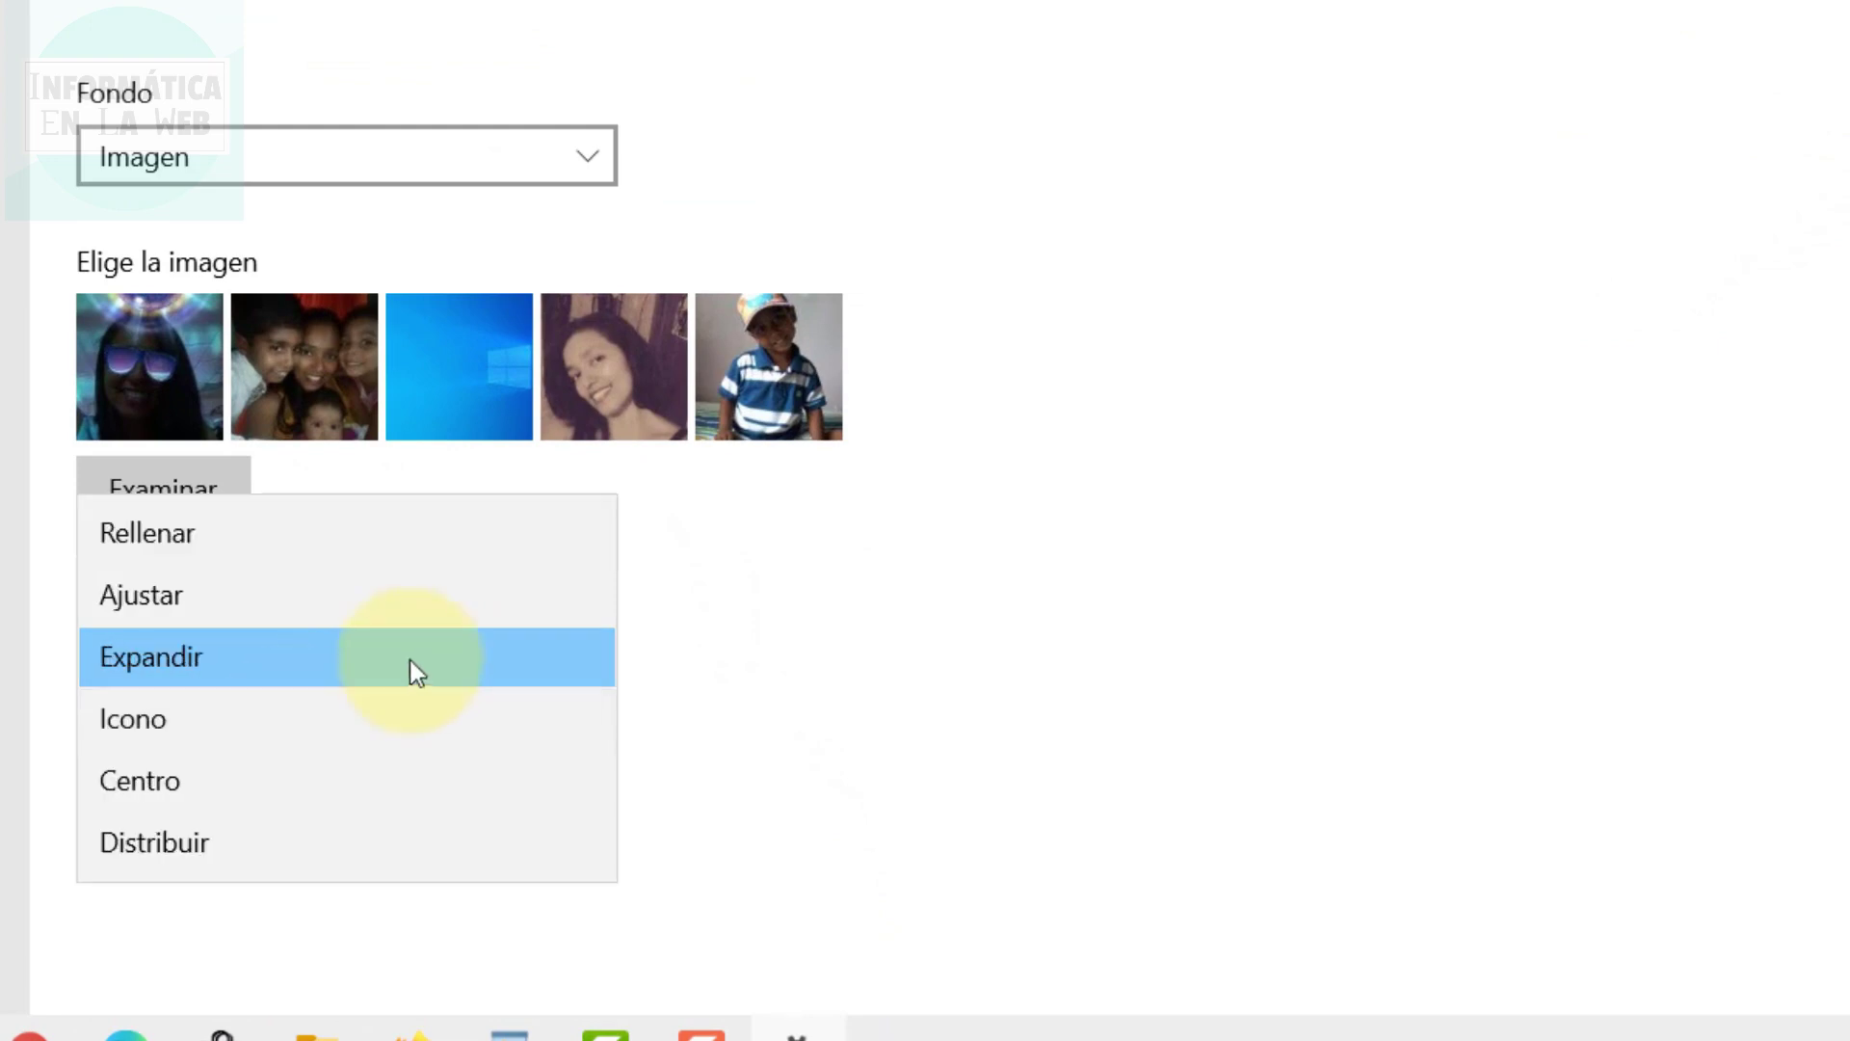
pyautogui.click(159, 727)
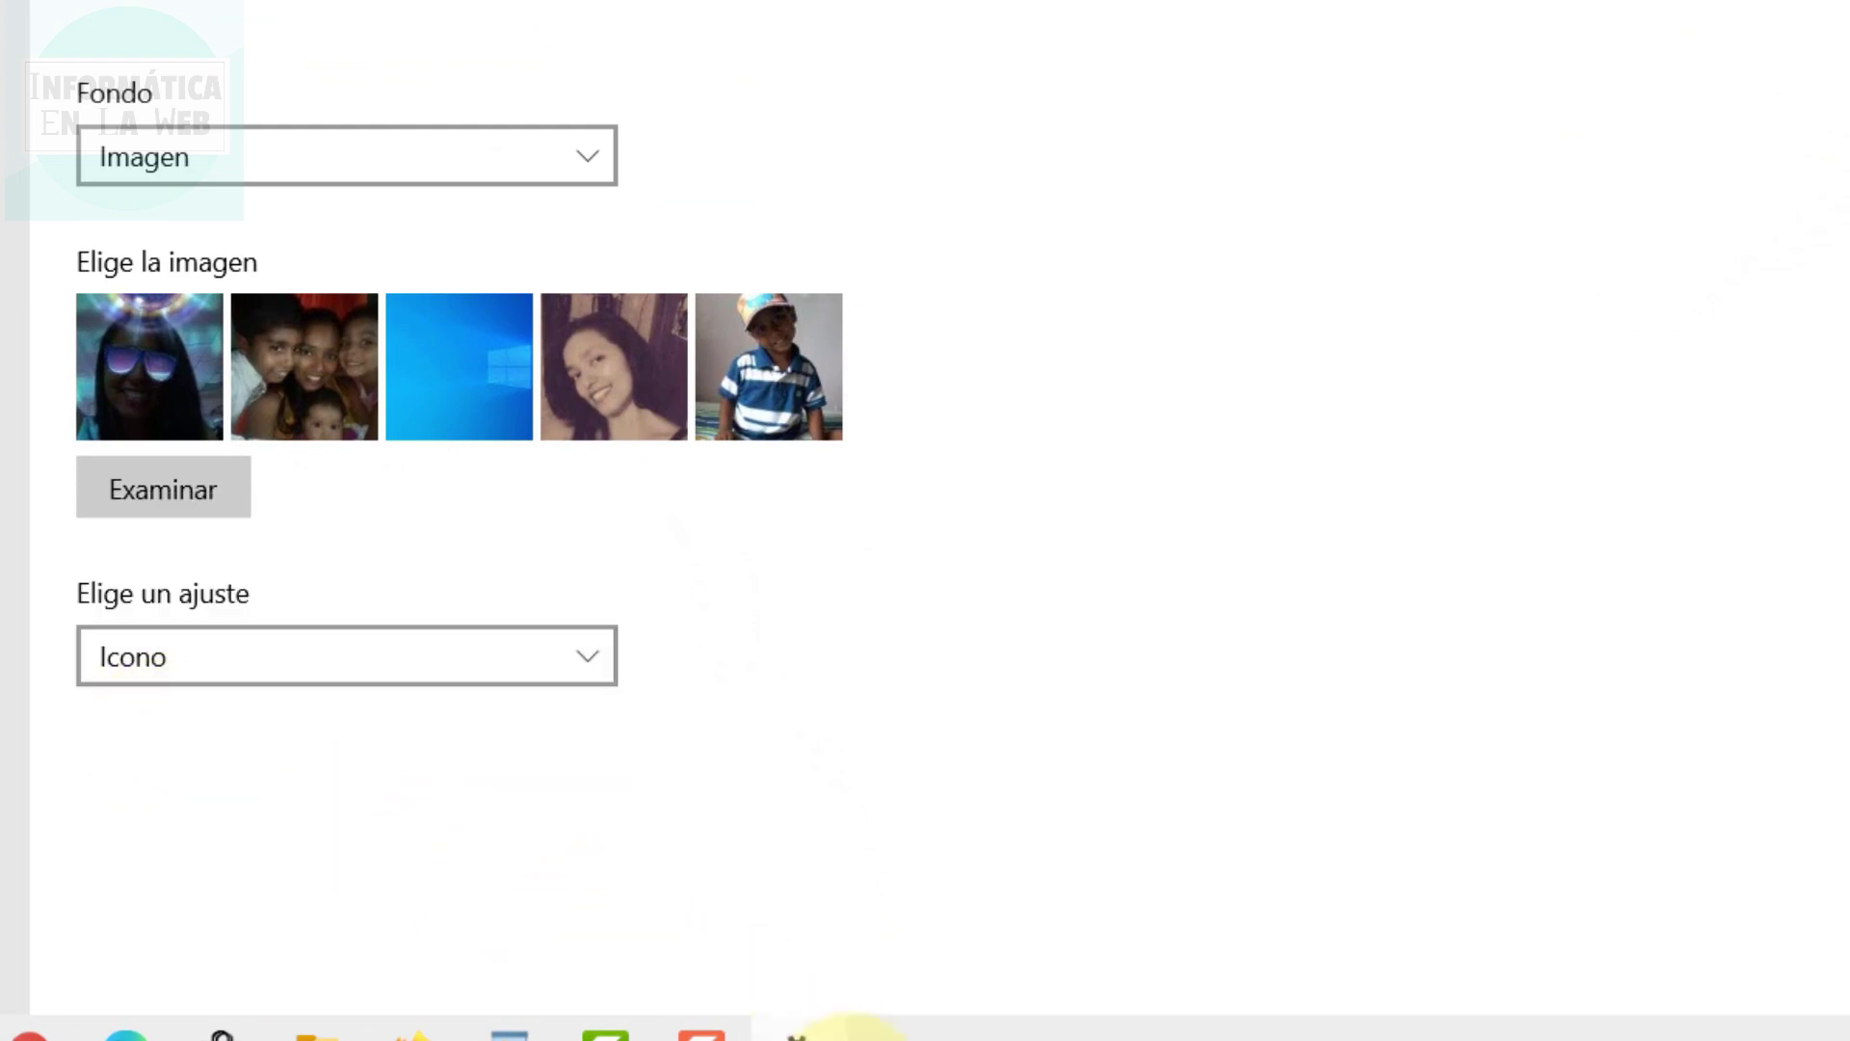
pyautogui.click(798, 1035)
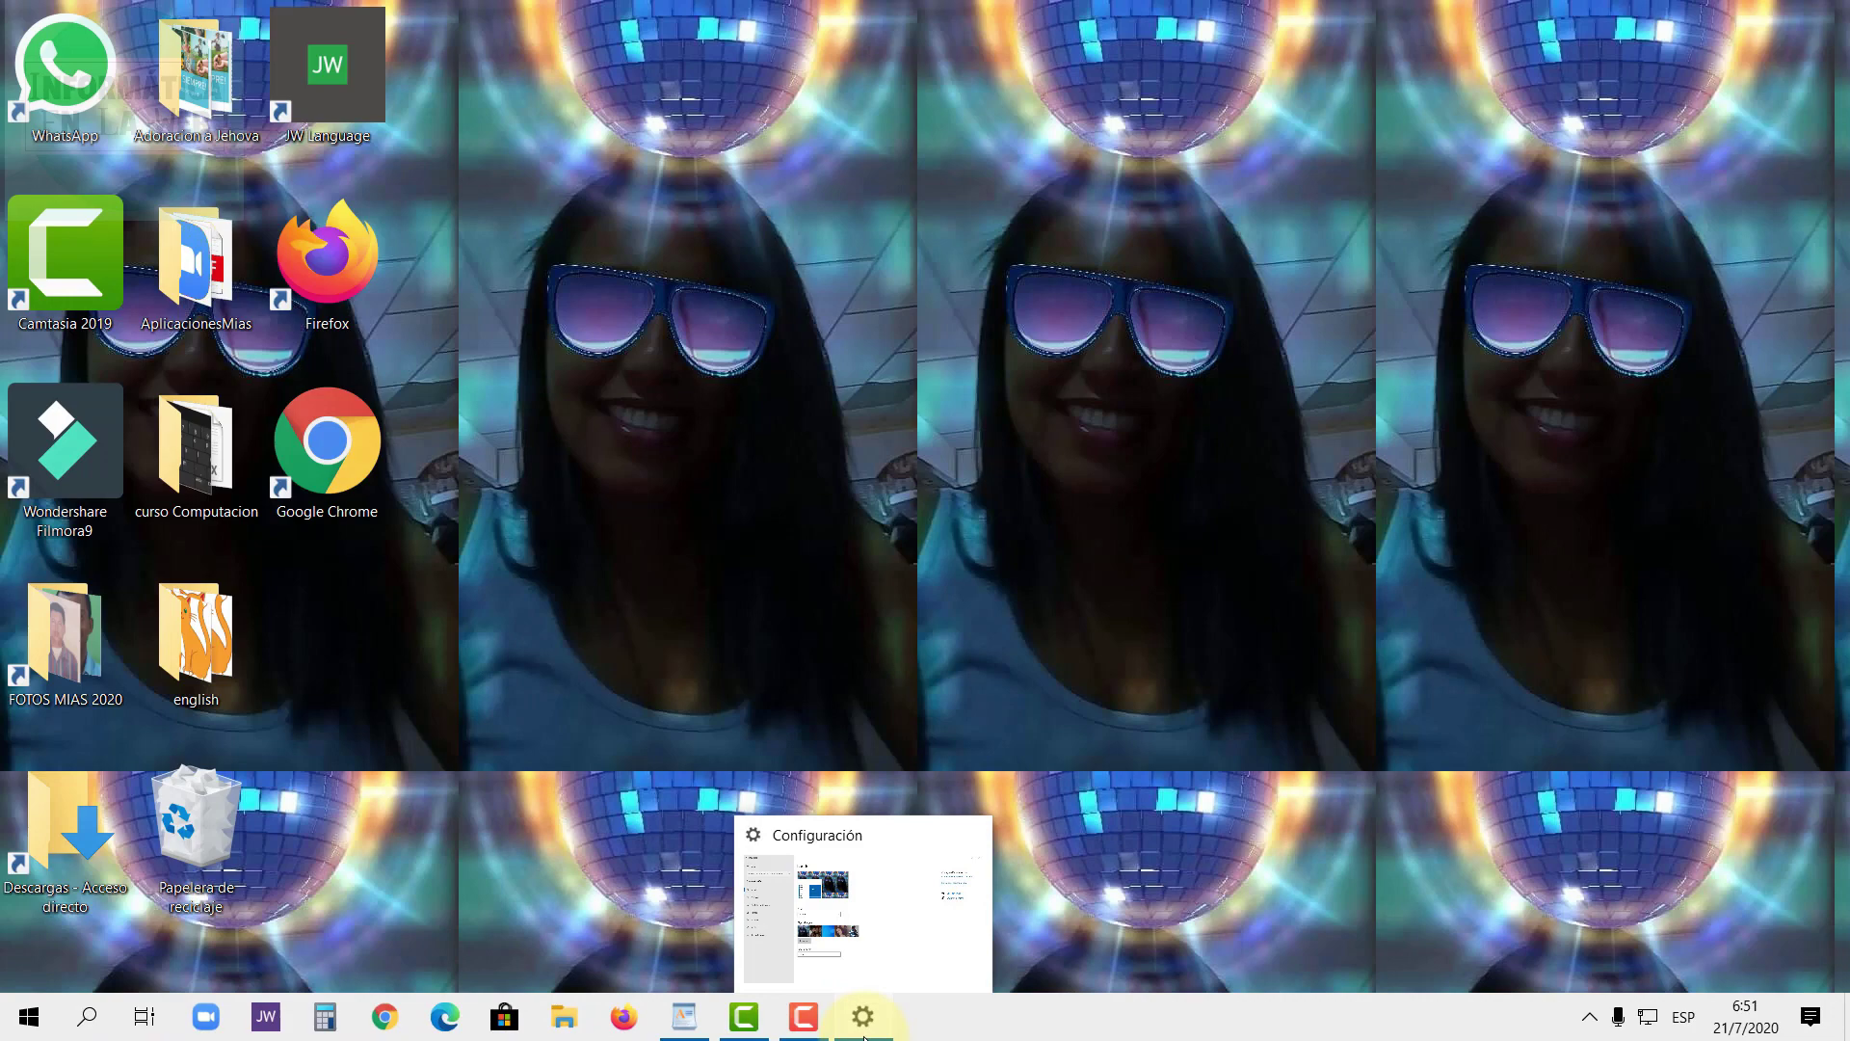
# Set the wallpaper fit to Centro in the background settings and view it on the desktop.
pyautogui.click(864, 1021)
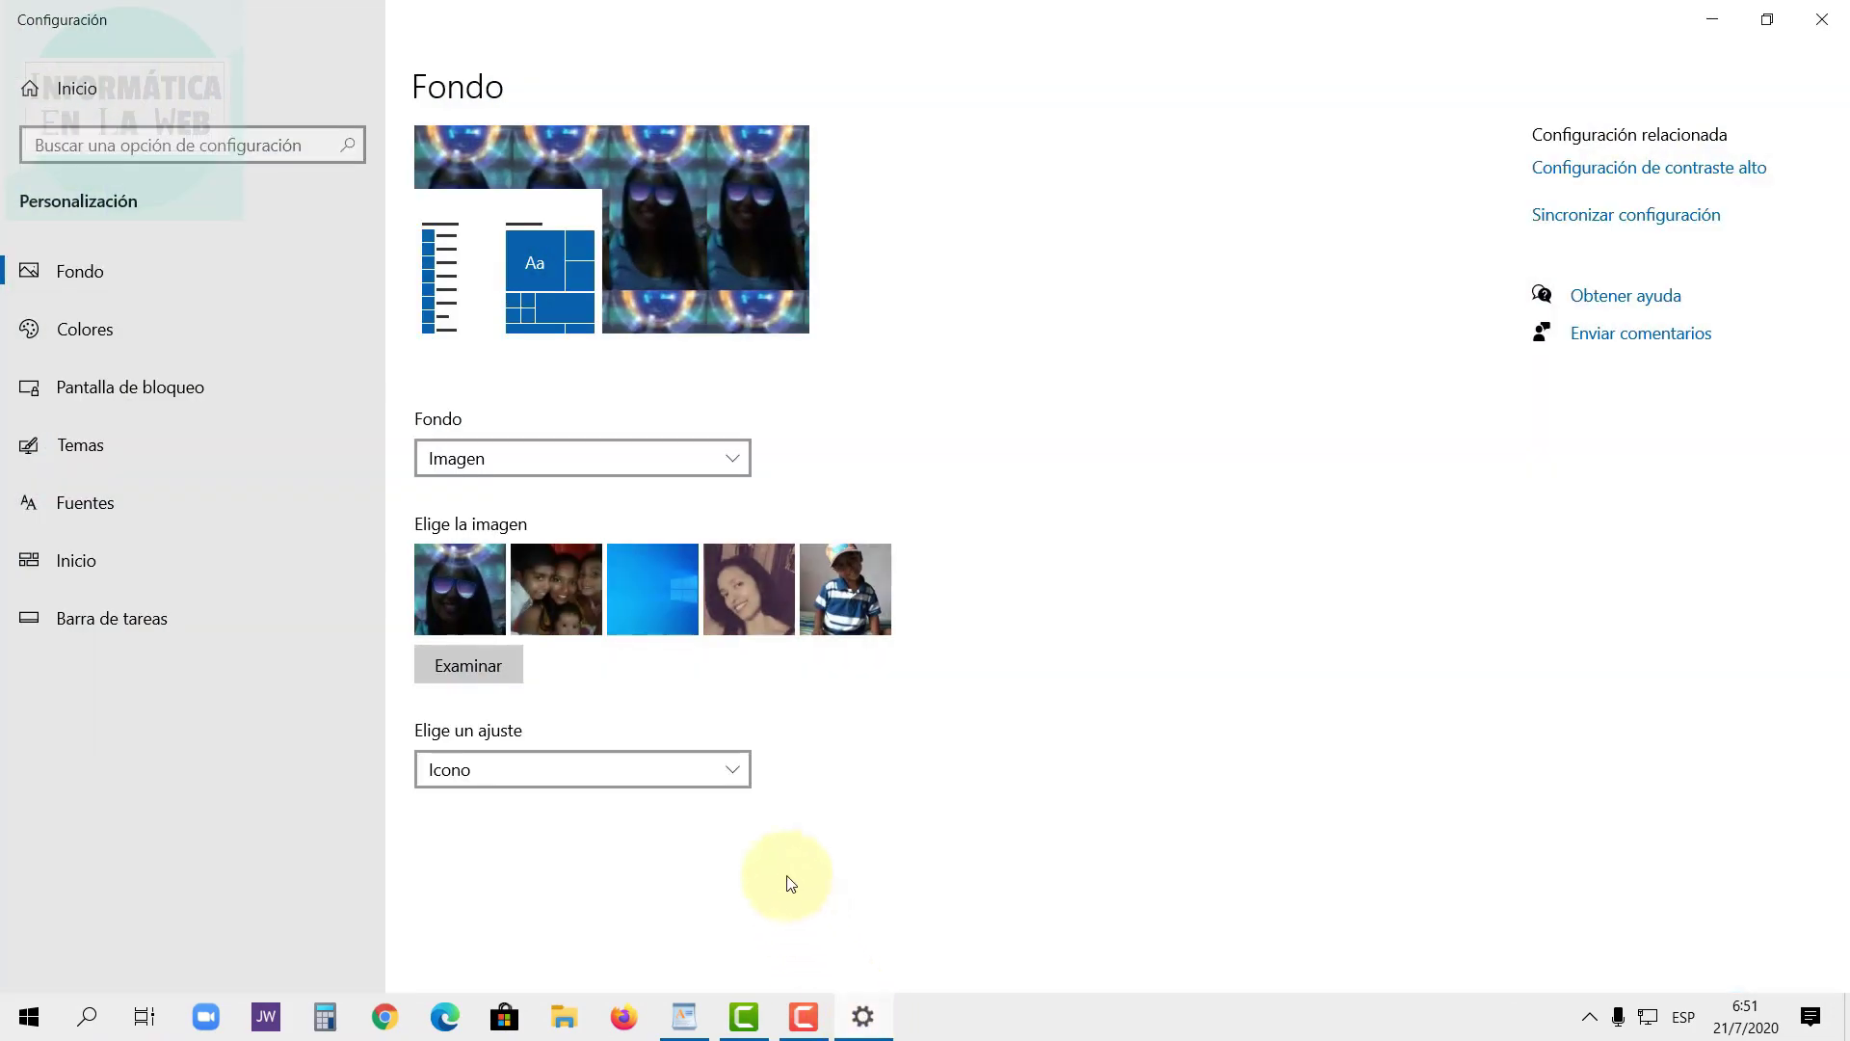
pyautogui.click(732, 781)
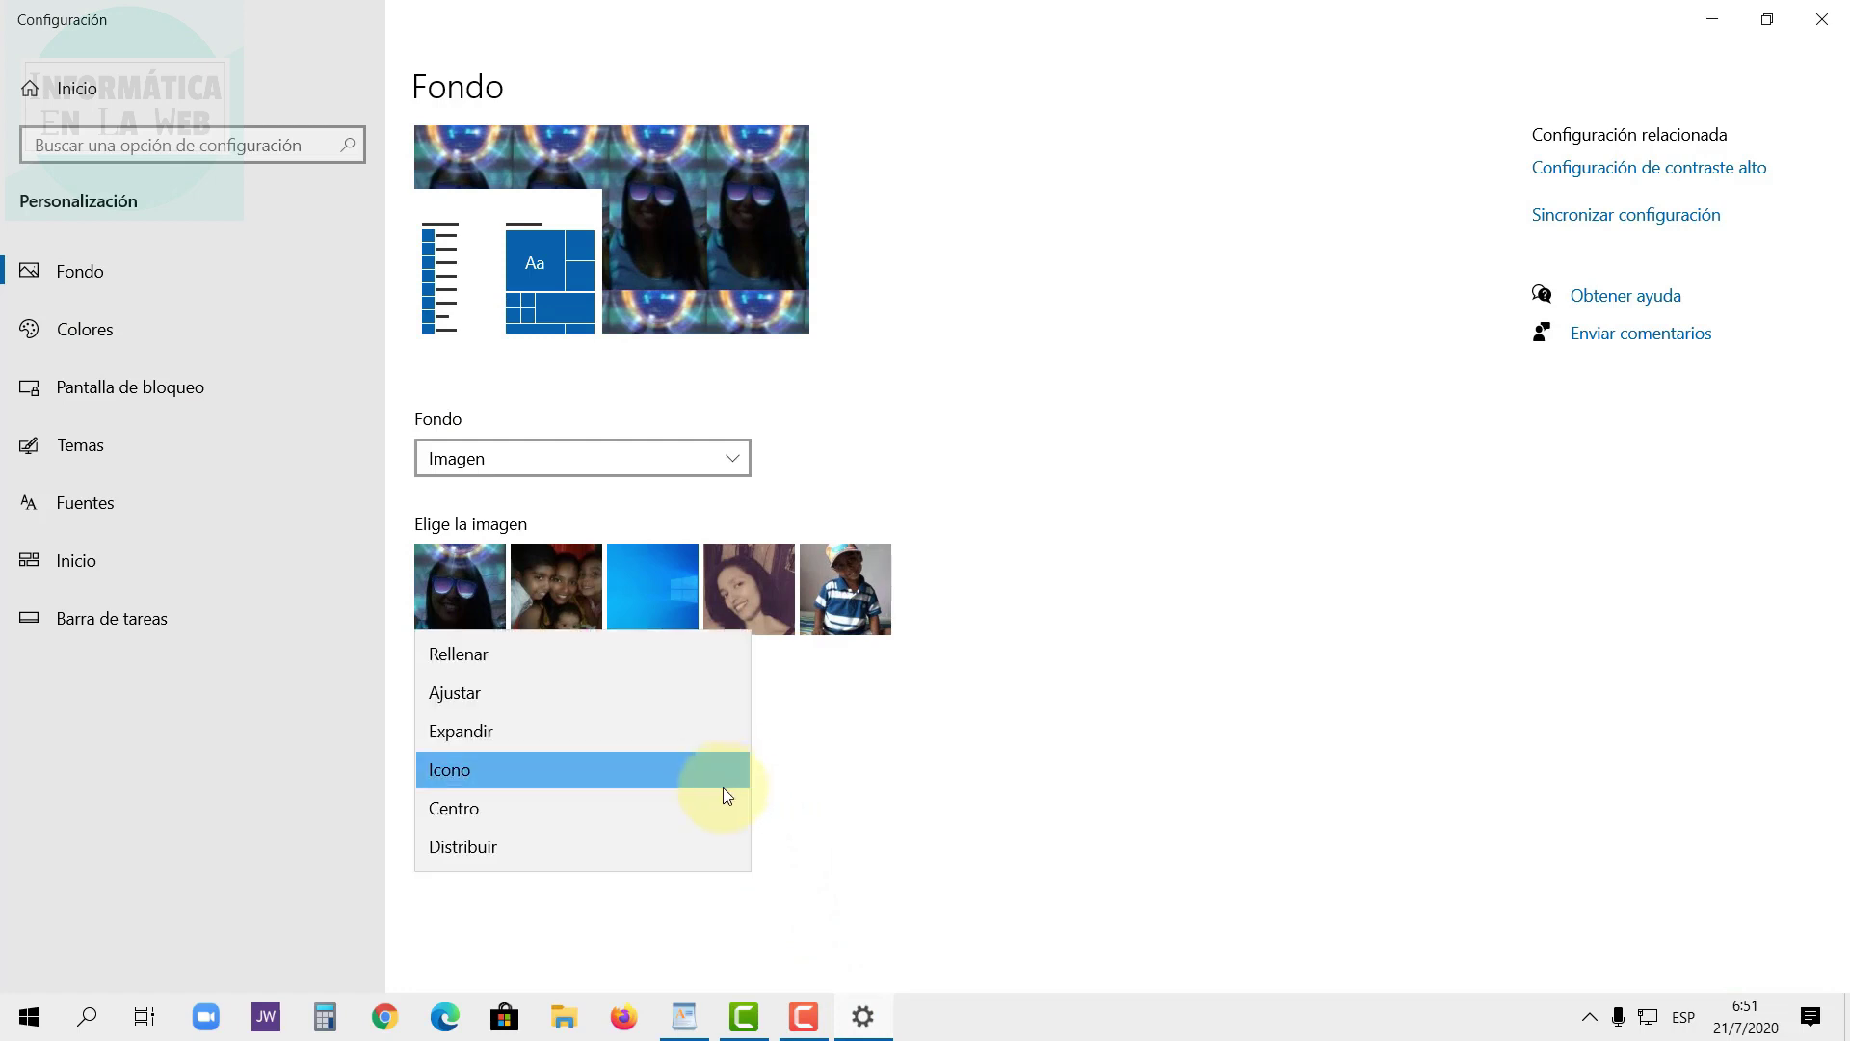
pyautogui.click(546, 817)
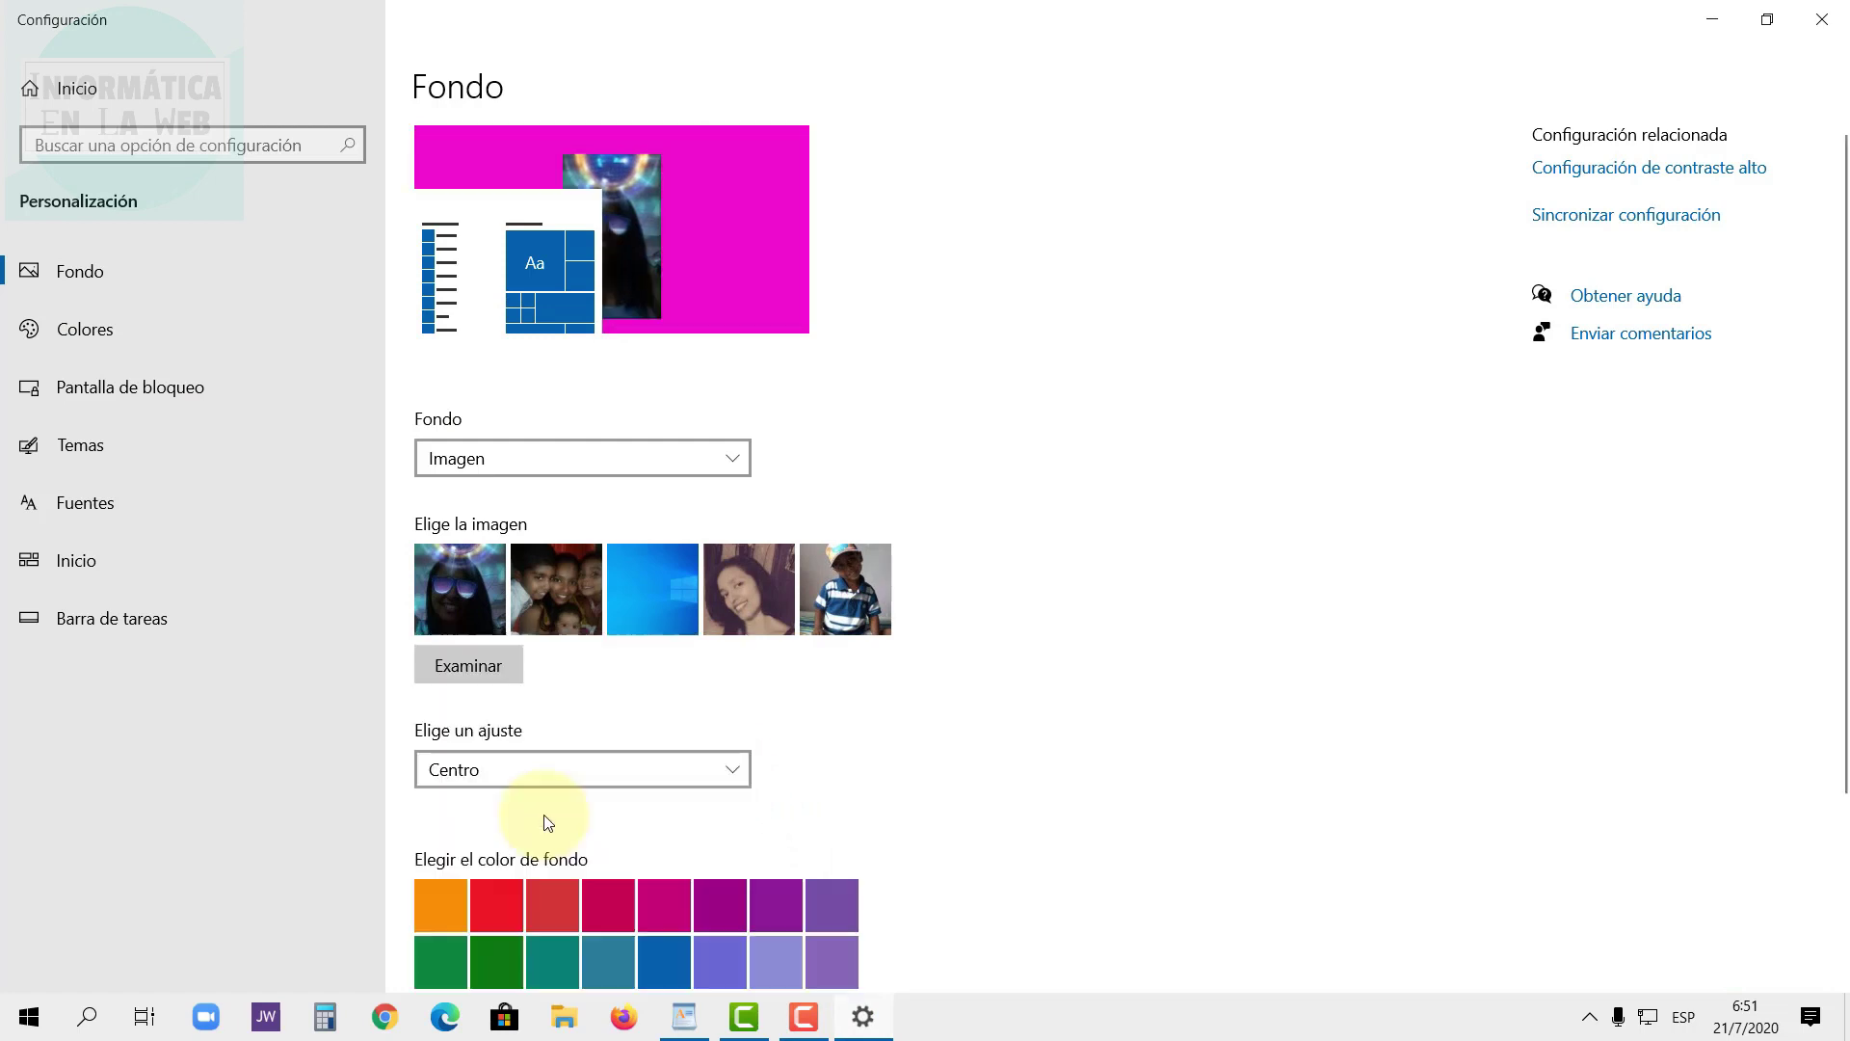
pyautogui.click(872, 1020)
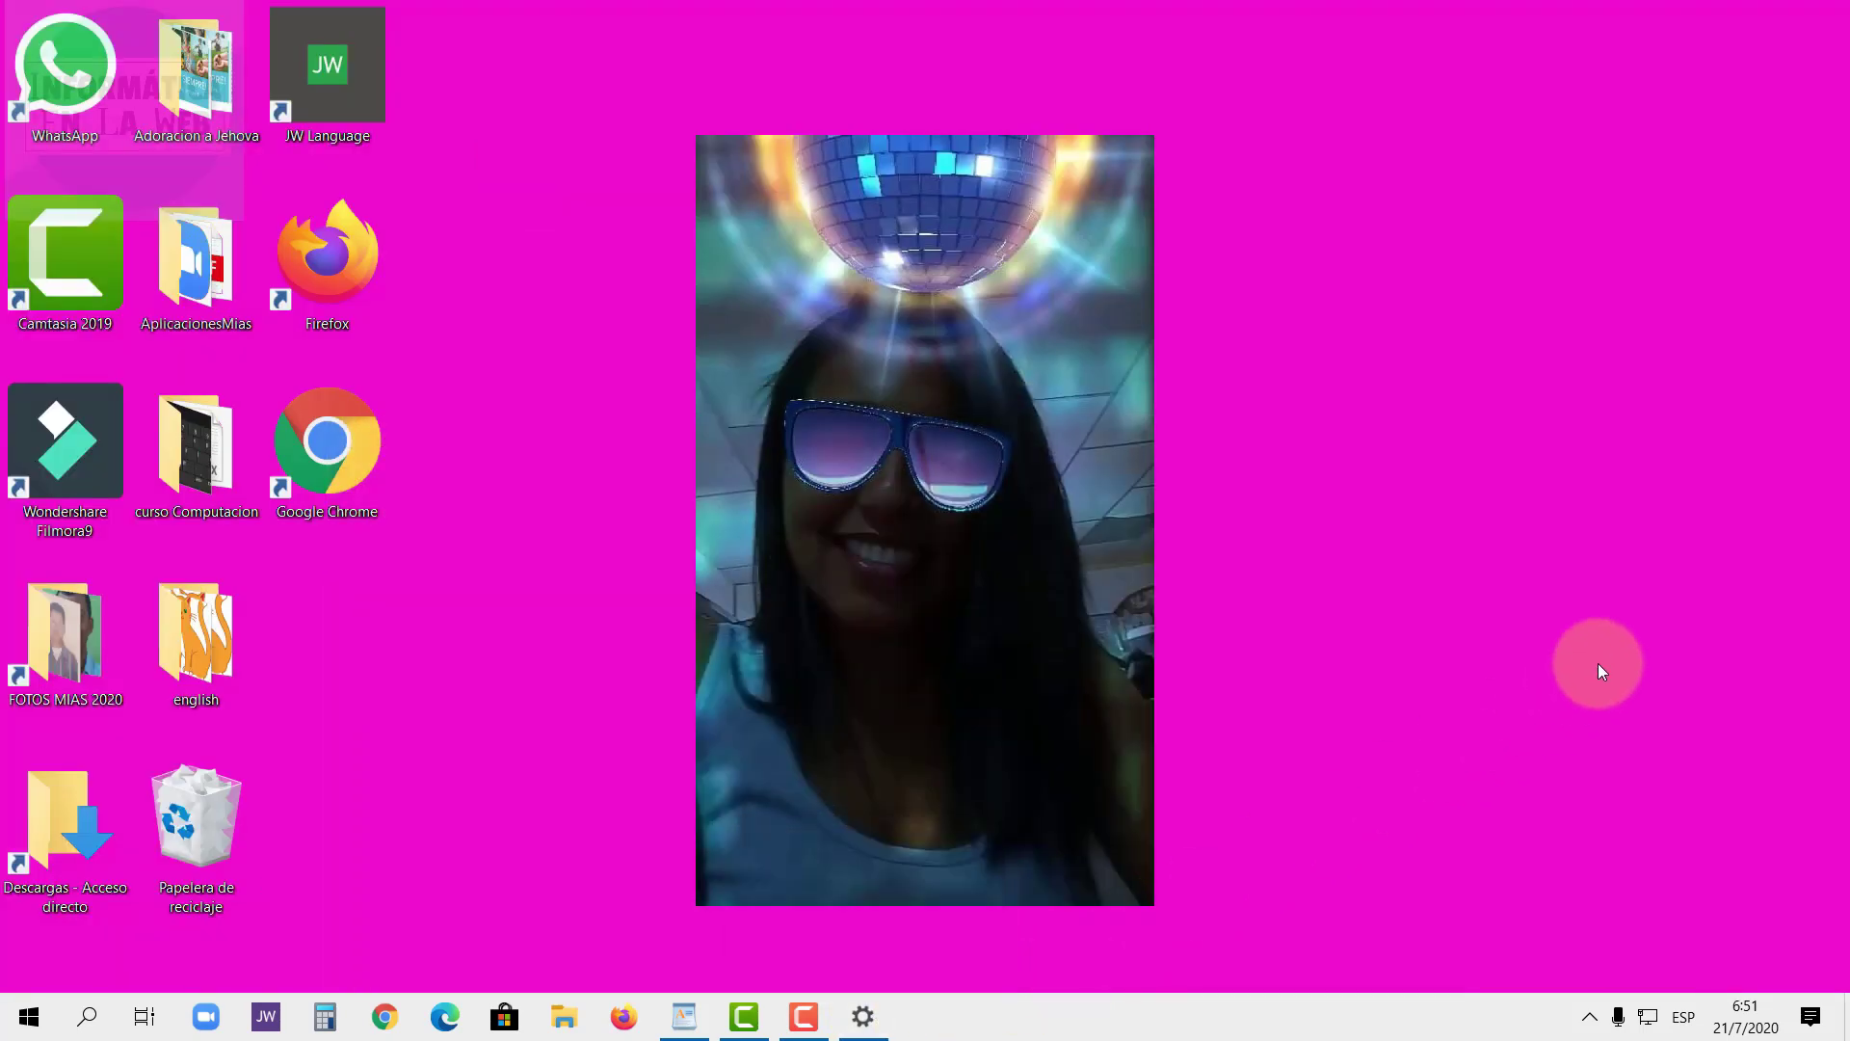
# Set the wallpaper fit to Distribuir in the background settings and view it on the desktop.
pyautogui.click(862, 1023)
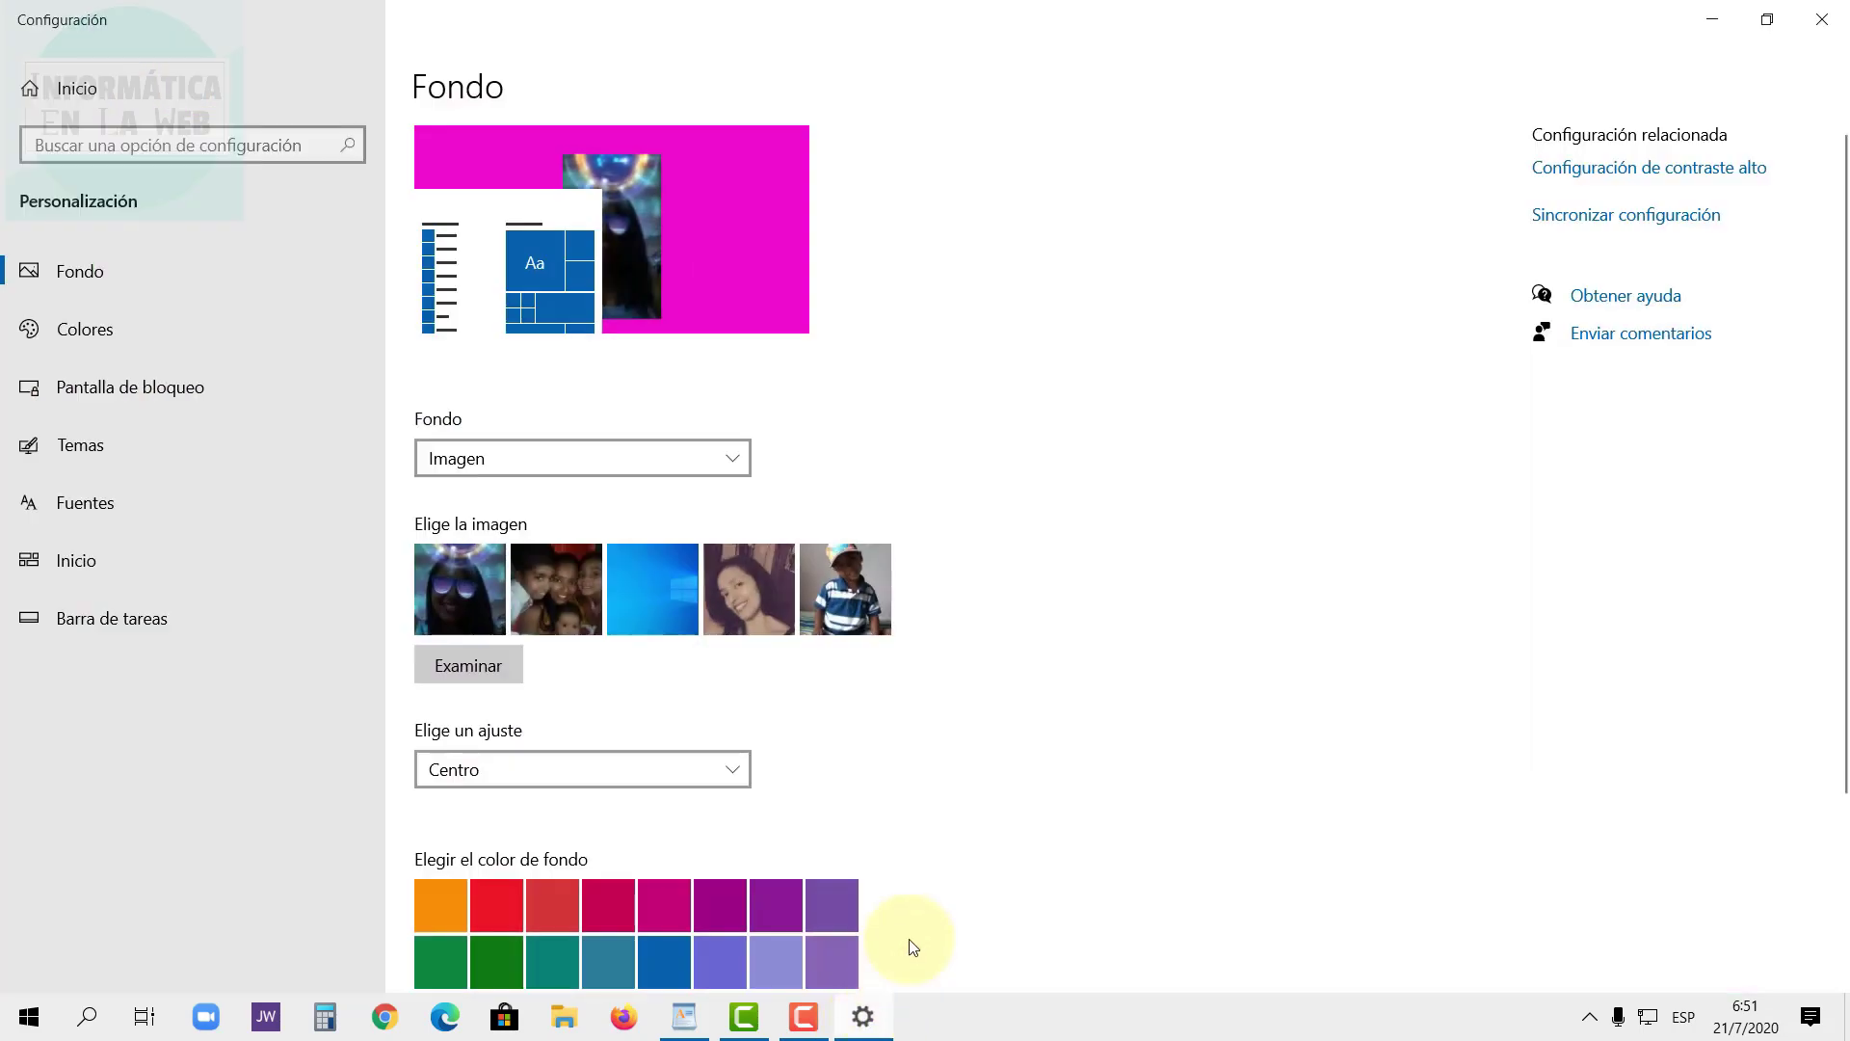
pyautogui.click(700, 781)
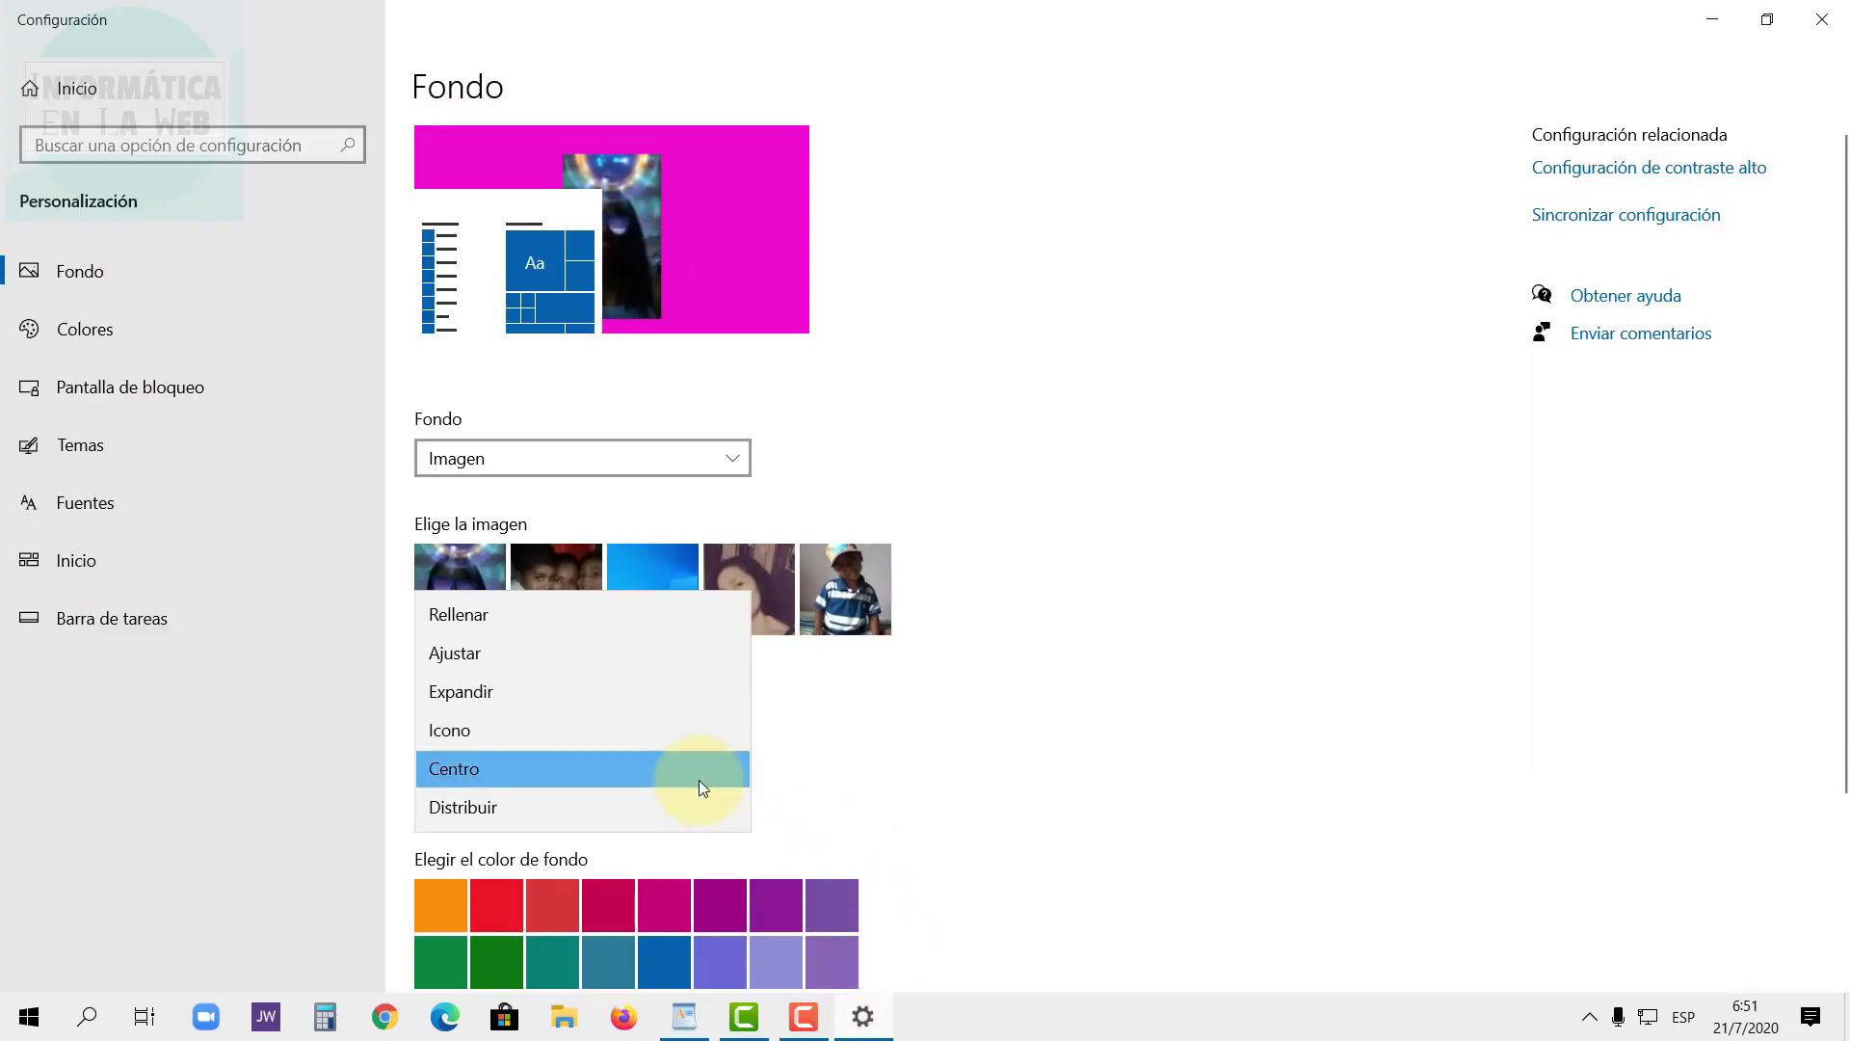
pyautogui.click(519, 810)
pyautogui.click(871, 1008)
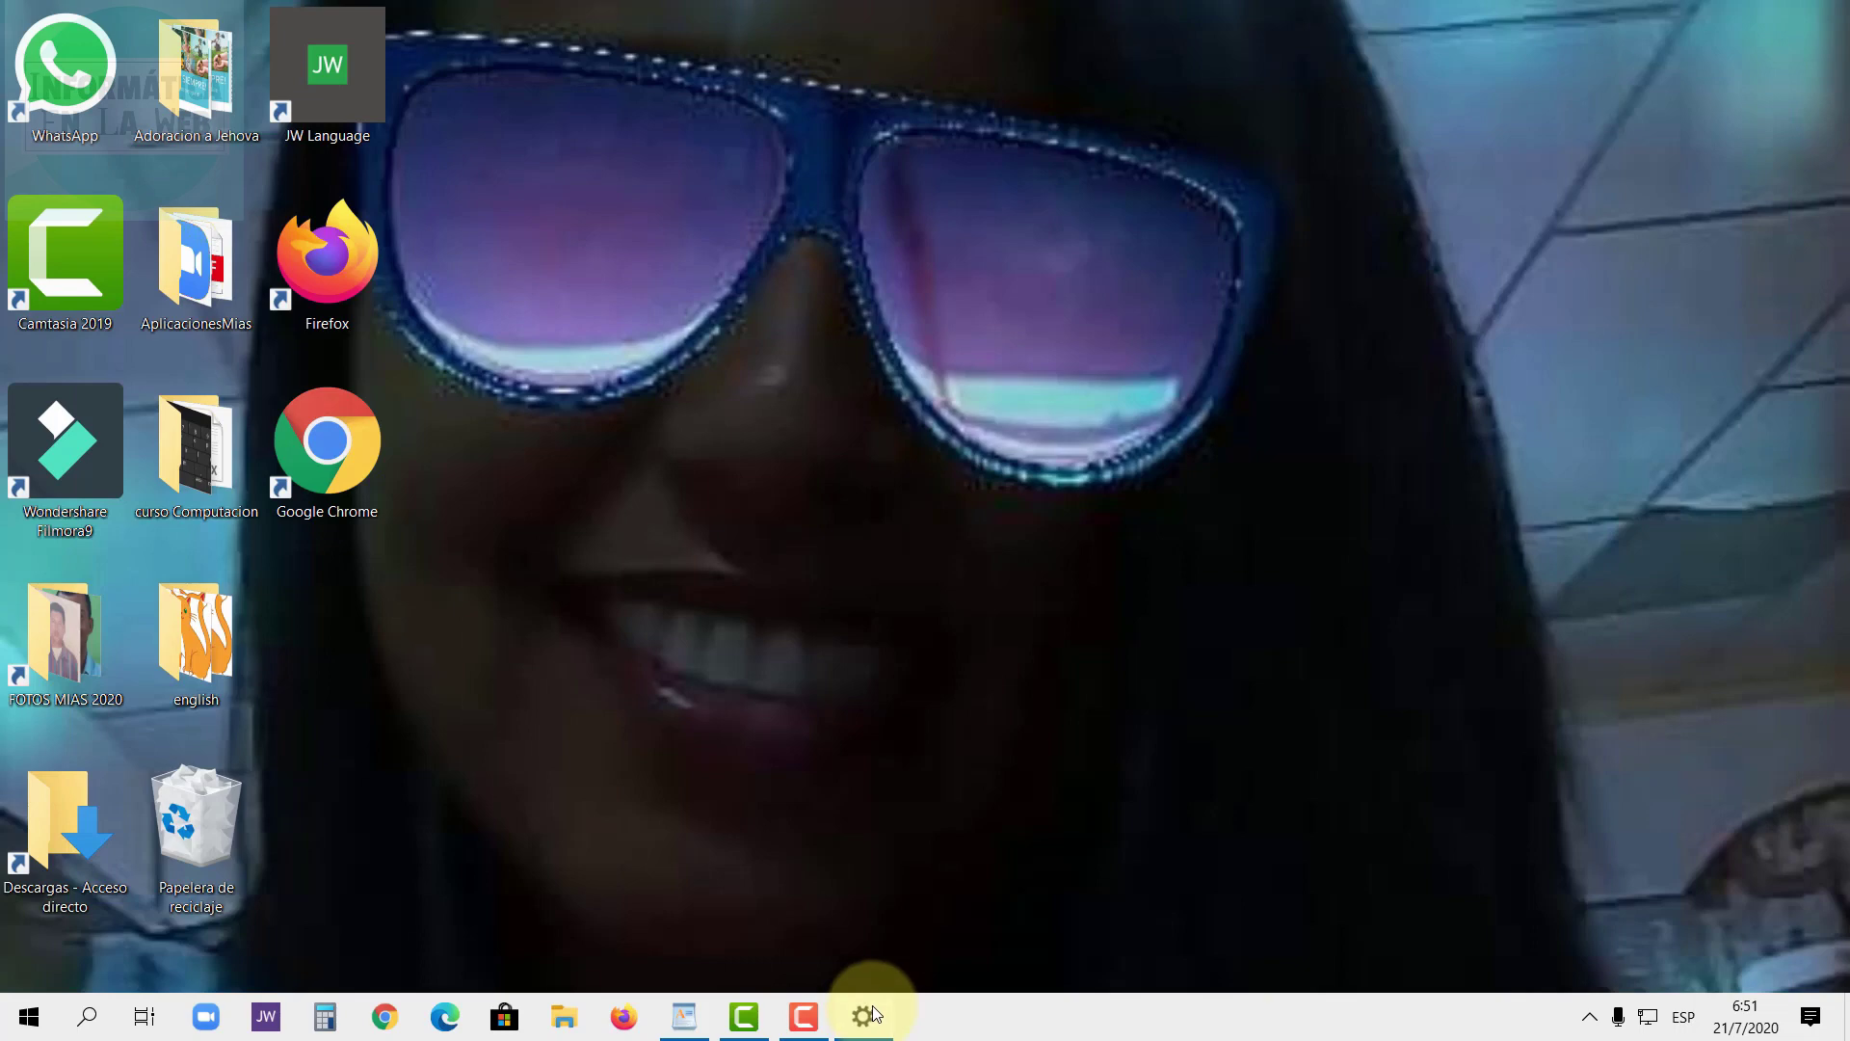
# Return to the background settings, set the wallpaper fit to Icono and view it on the desktop.
pyautogui.click(871, 1004)
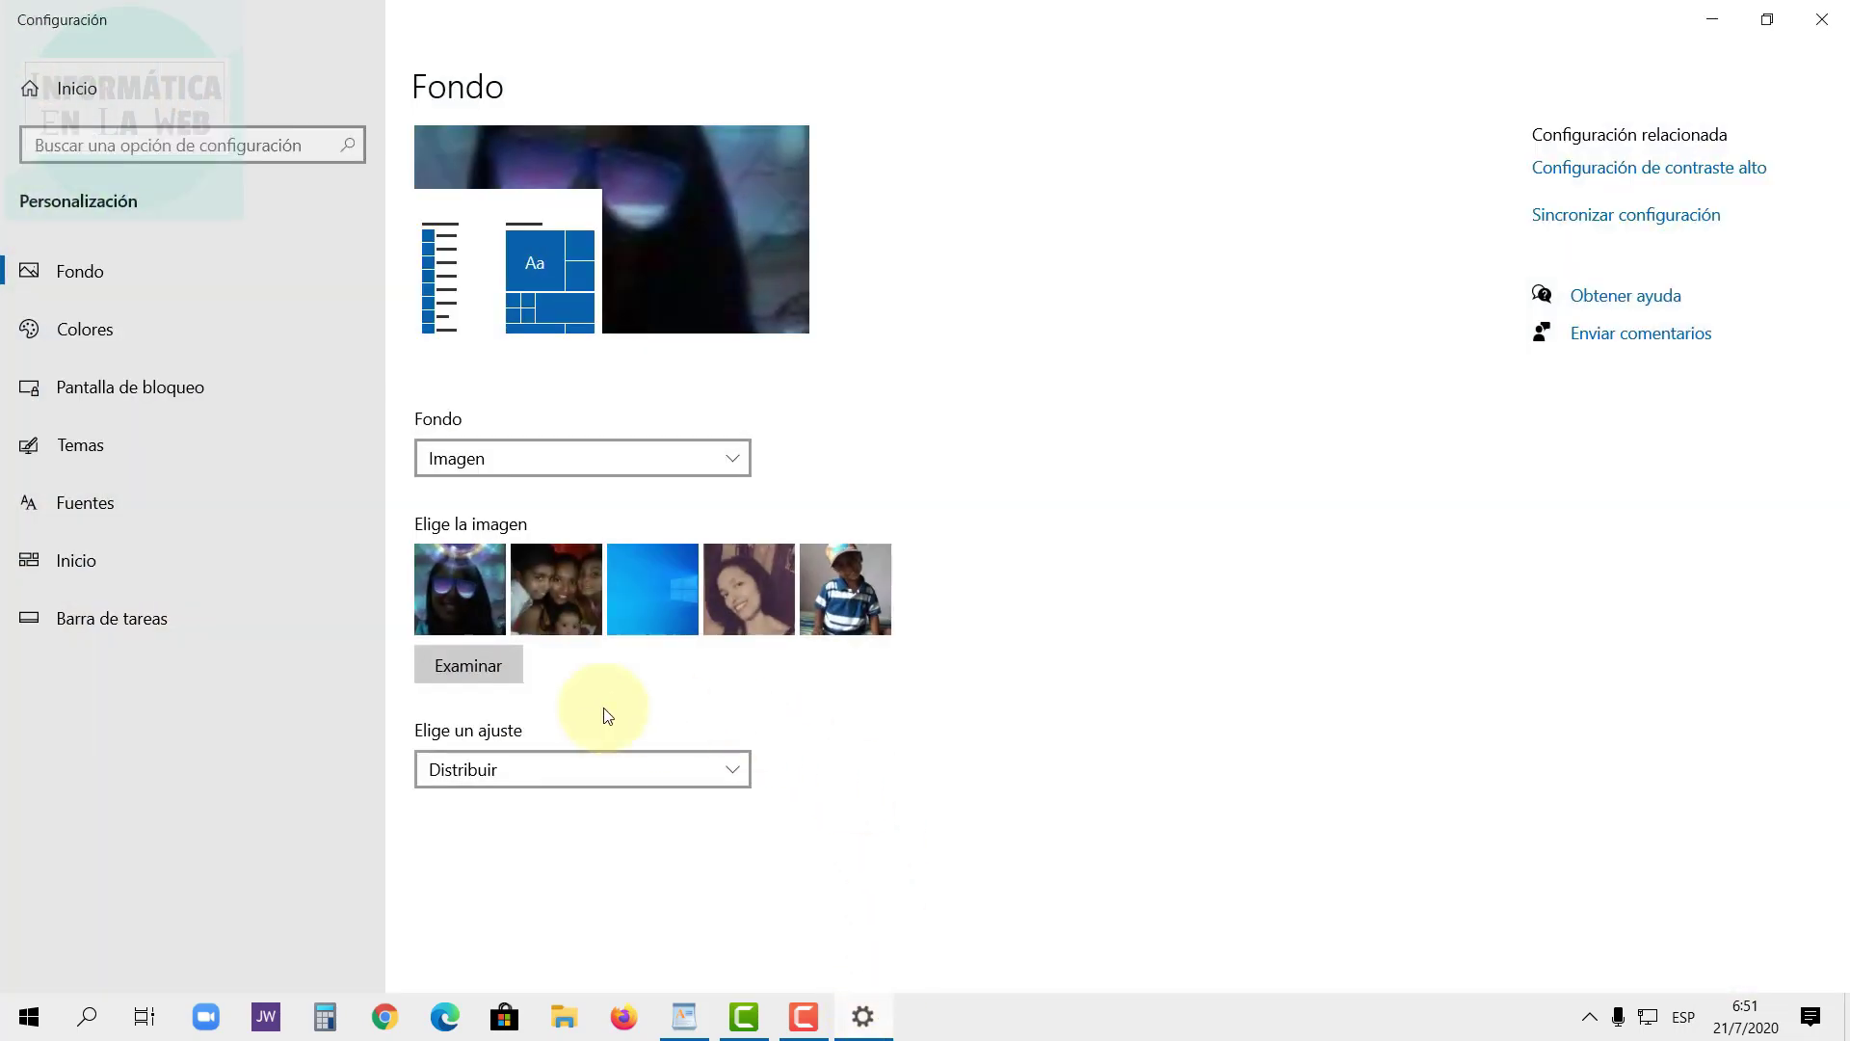
pyautogui.click(473, 770)
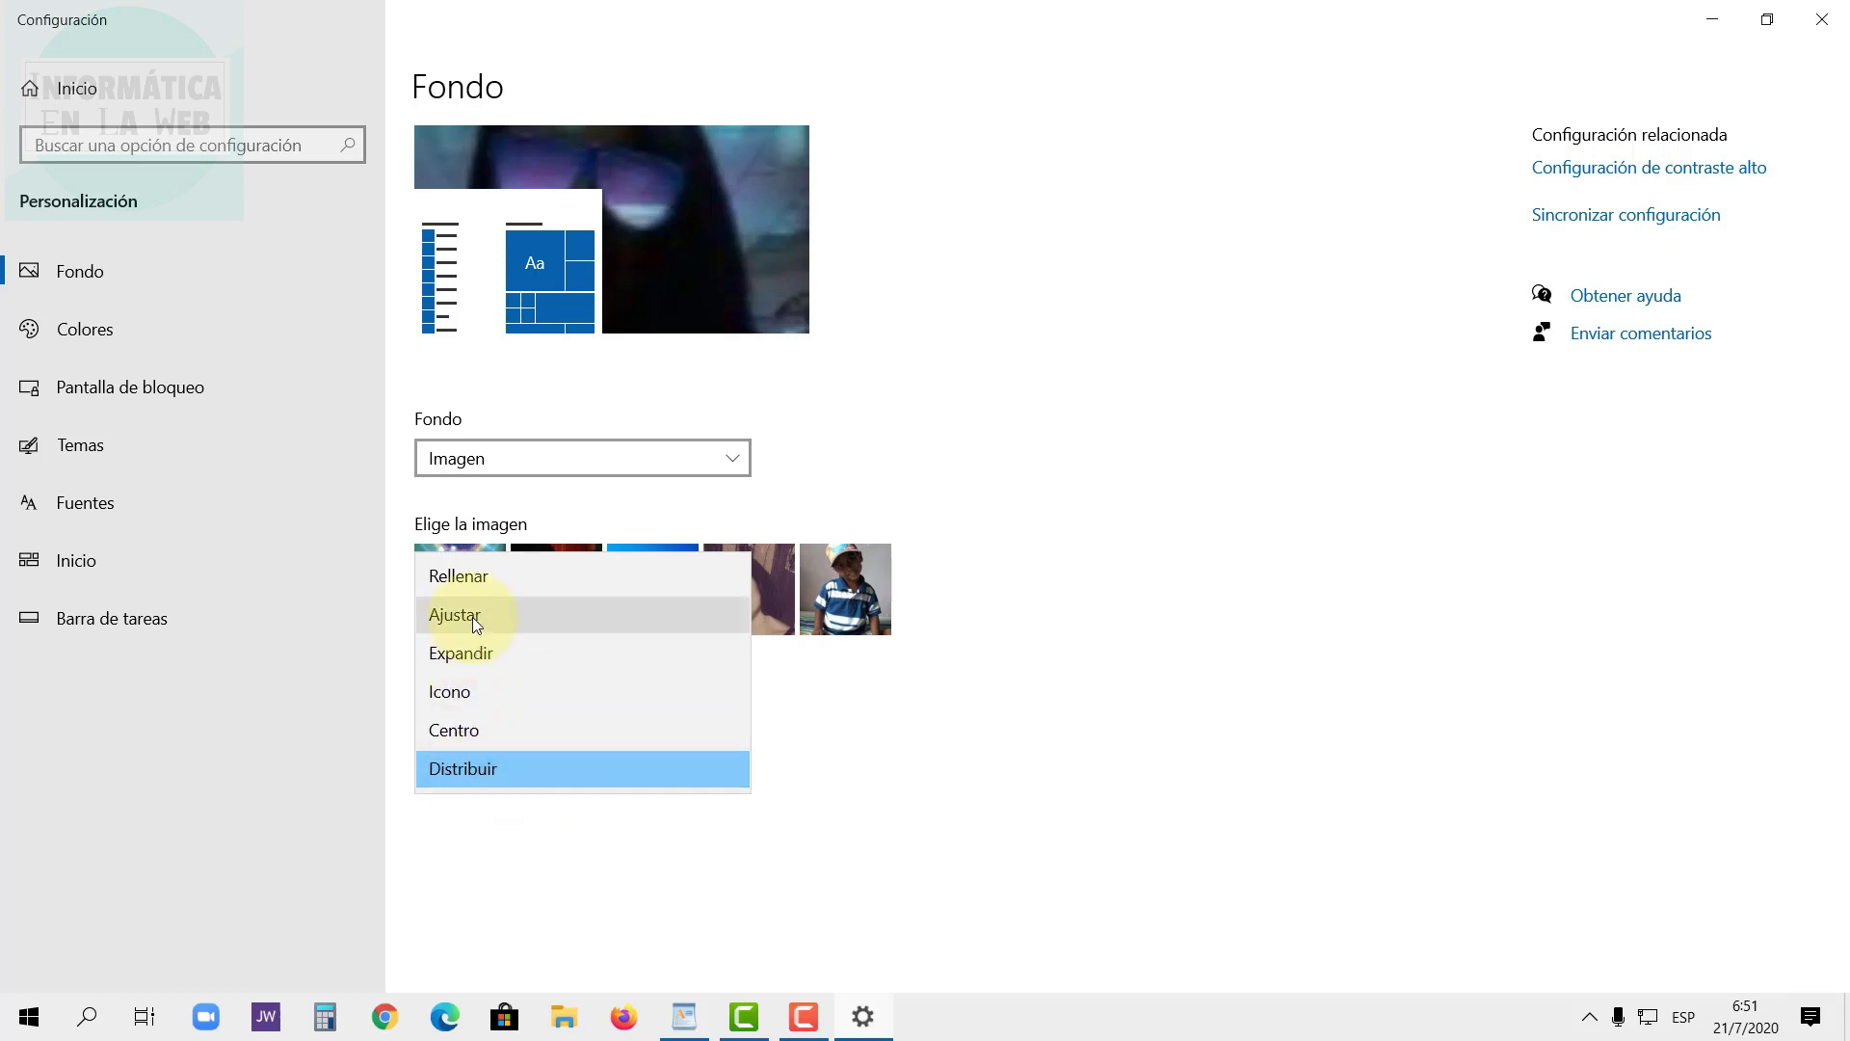
pyautogui.click(476, 684)
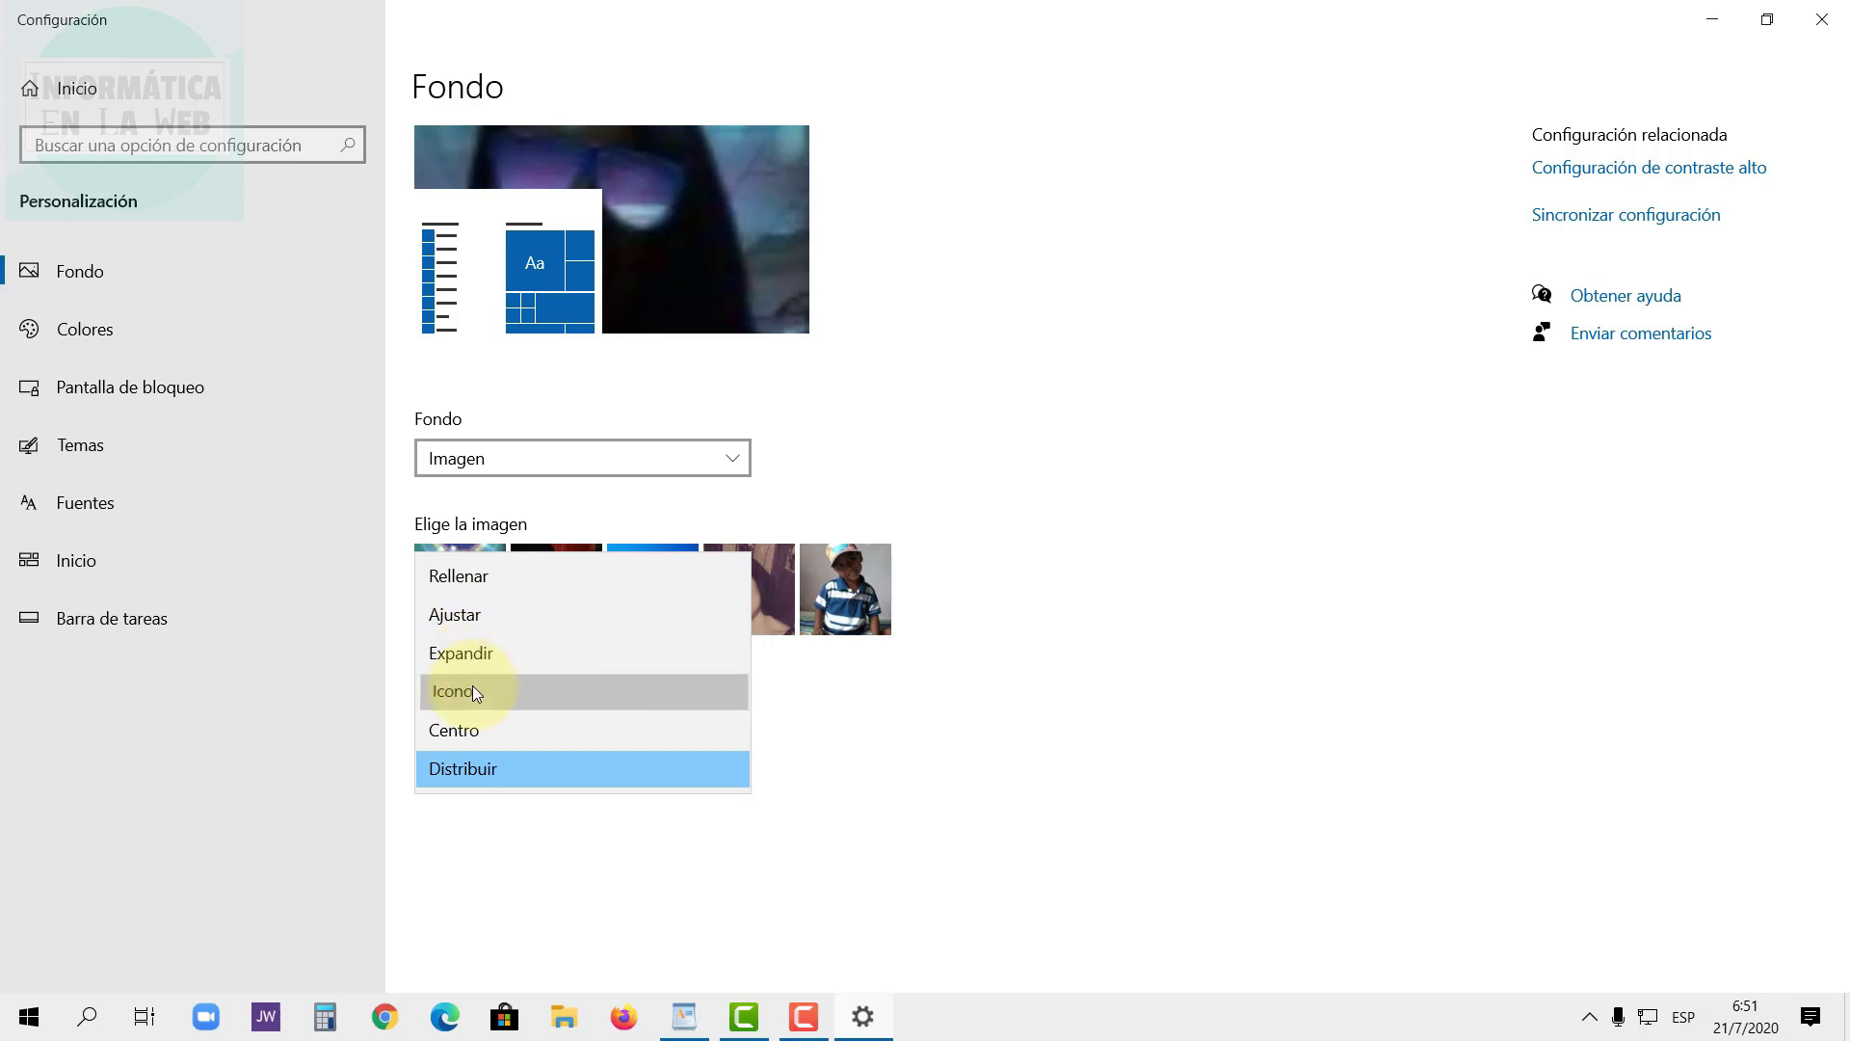
pyautogui.click(873, 1017)
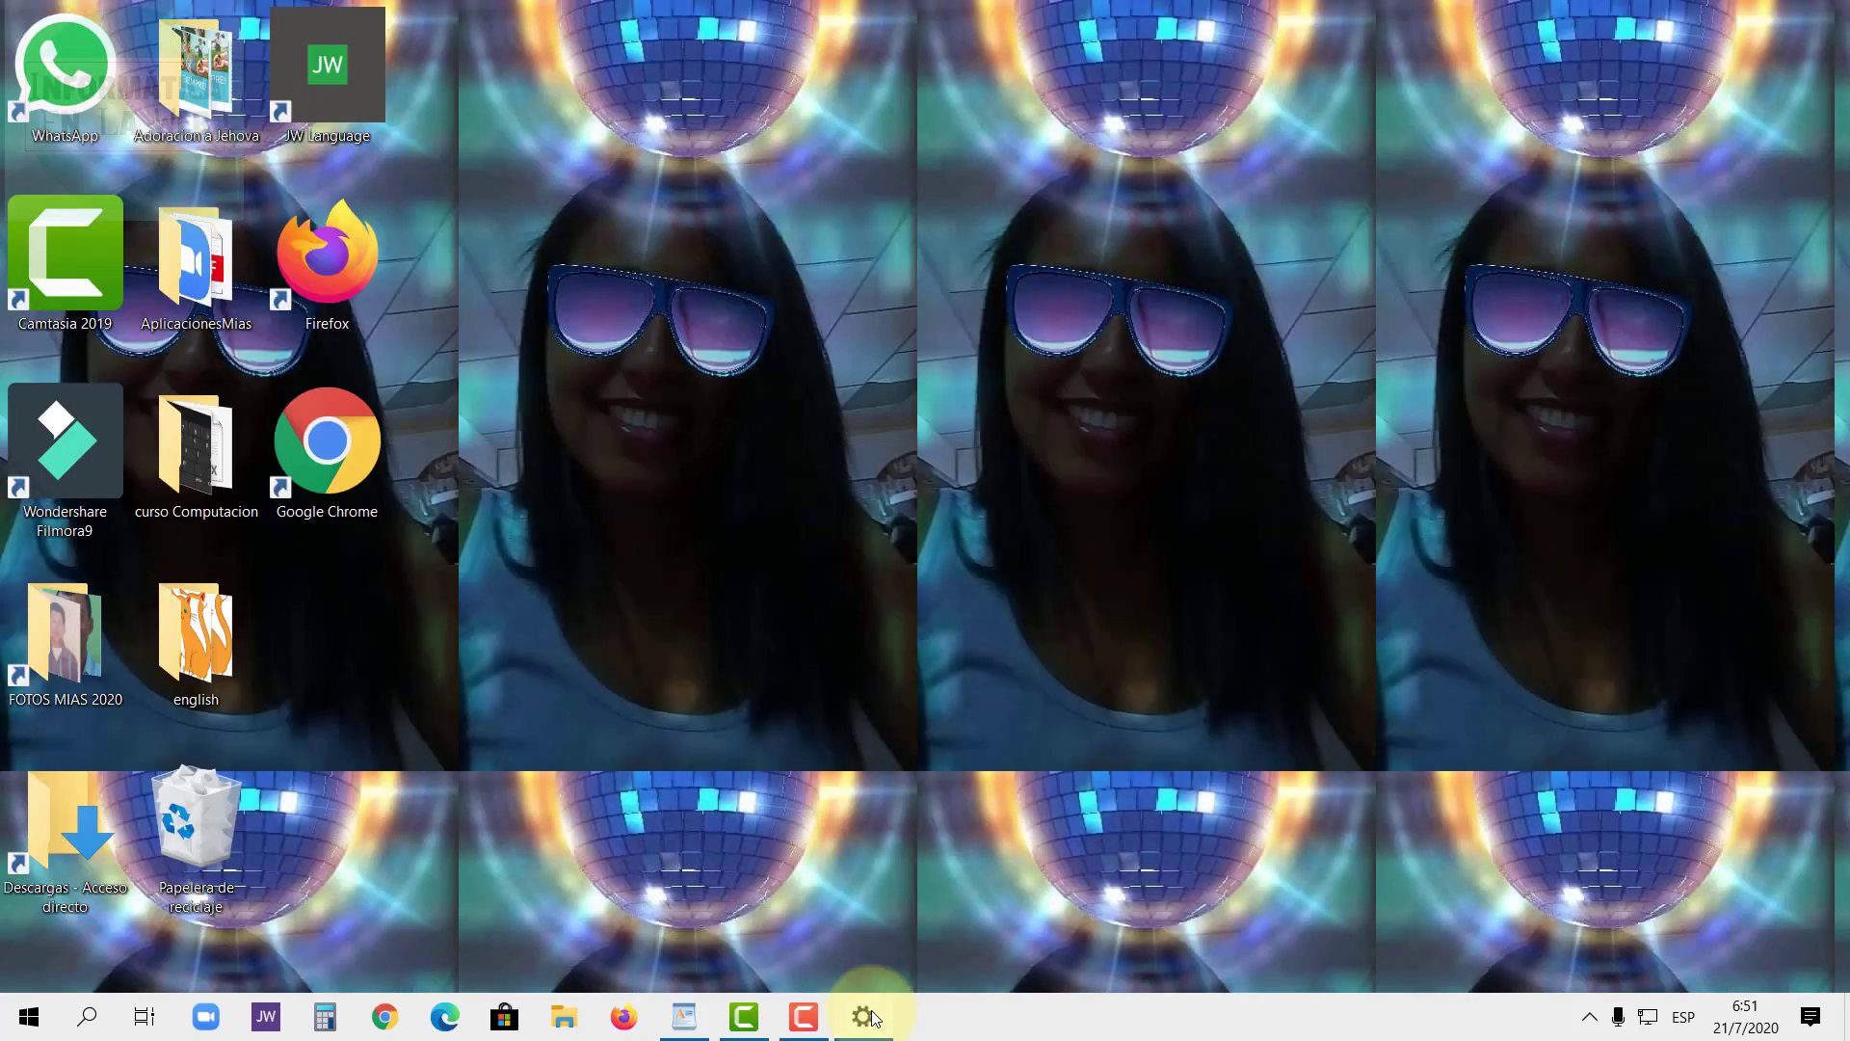
# Choose the recent picture of the boy in the striped shirt as wallpaper and view it on the desktop.
pyautogui.click(873, 1018)
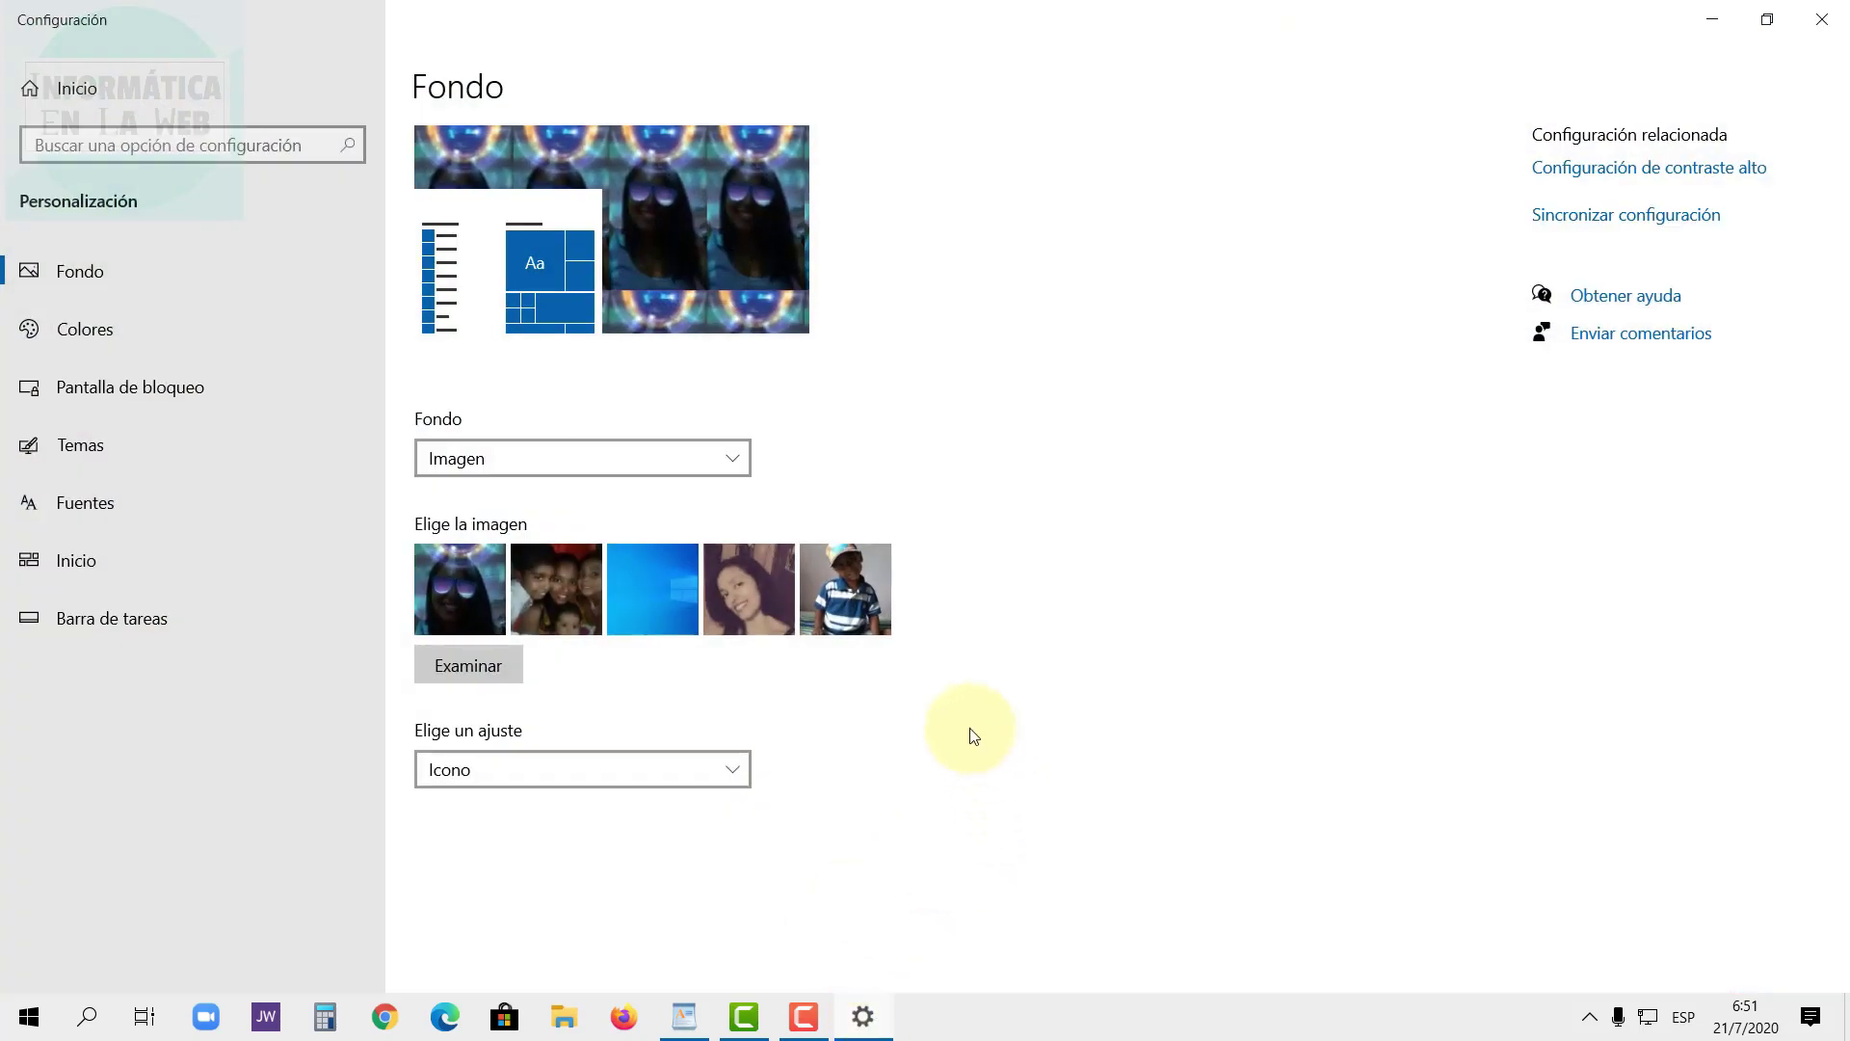
pyautogui.click(837, 603)
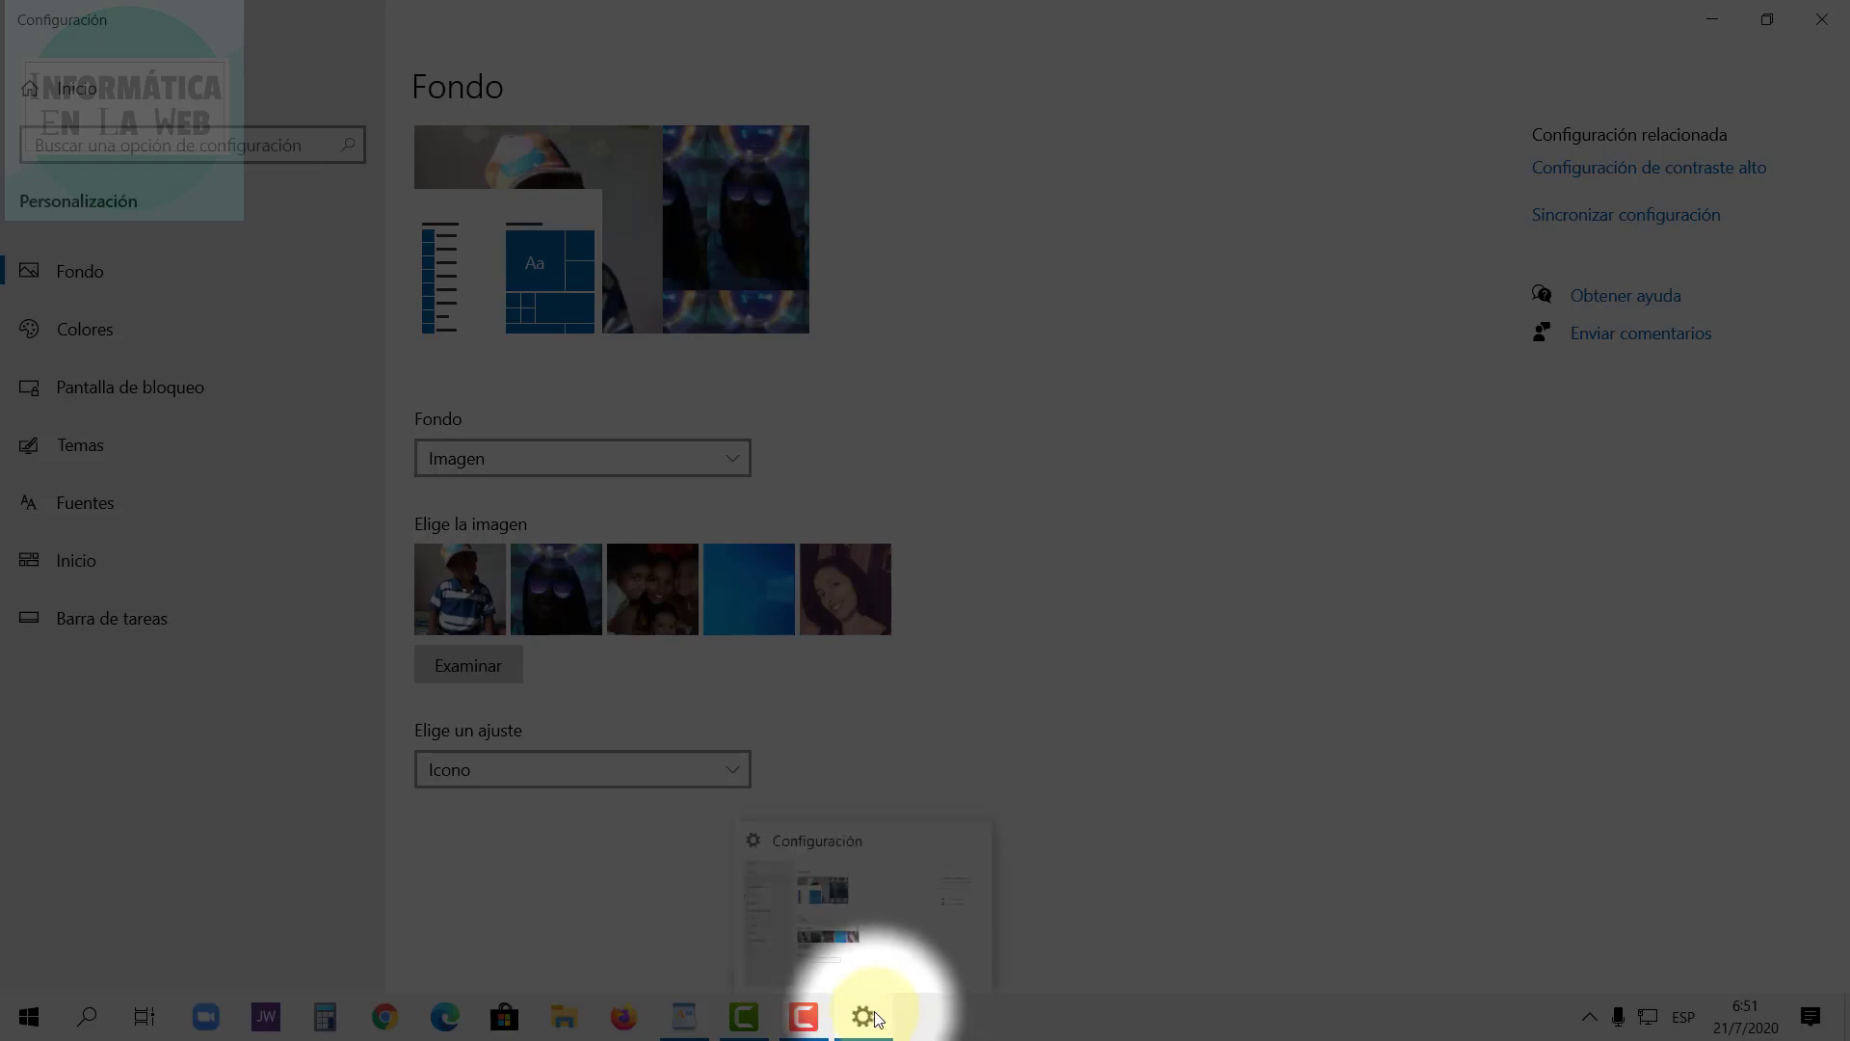
pyautogui.click(874, 1010)
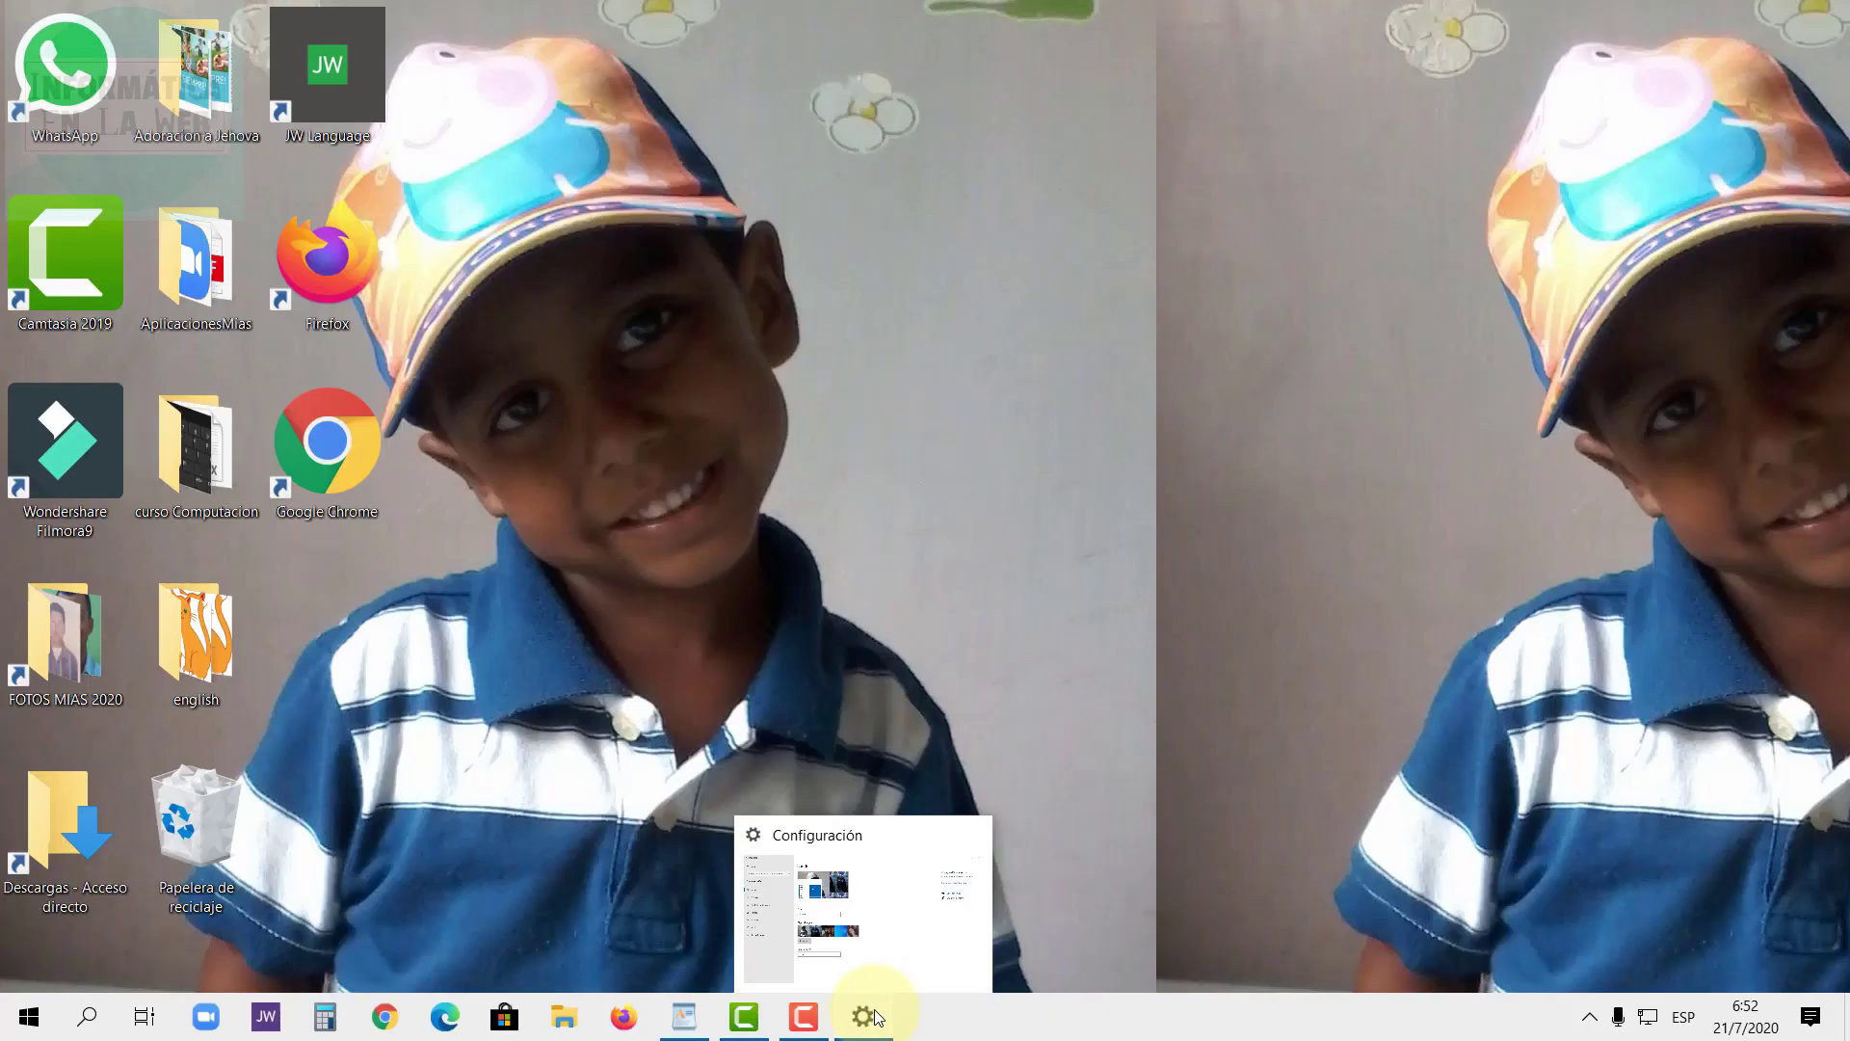
# Browse to the nuevas fotos2020 folder in Imágenes, set the HECT picture as wallpaper and view it on the desktop.
pyautogui.click(875, 1012)
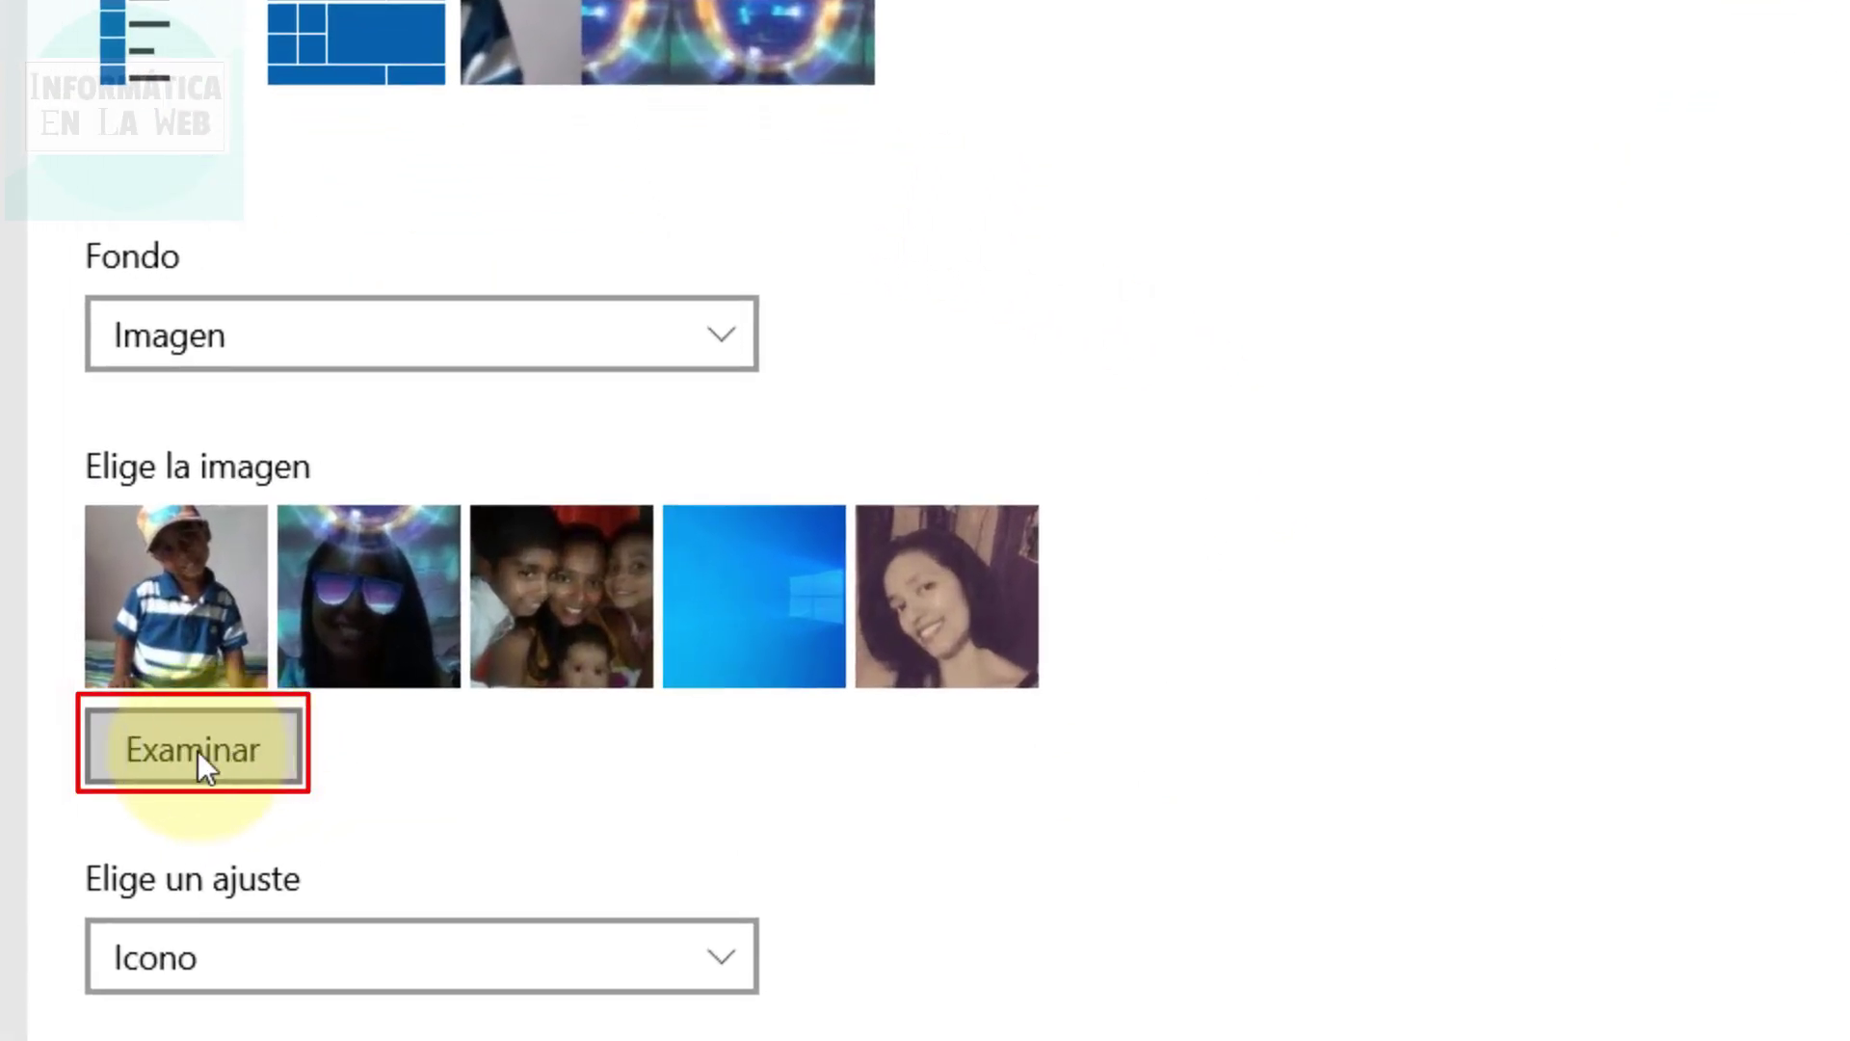
pyautogui.click(199, 750)
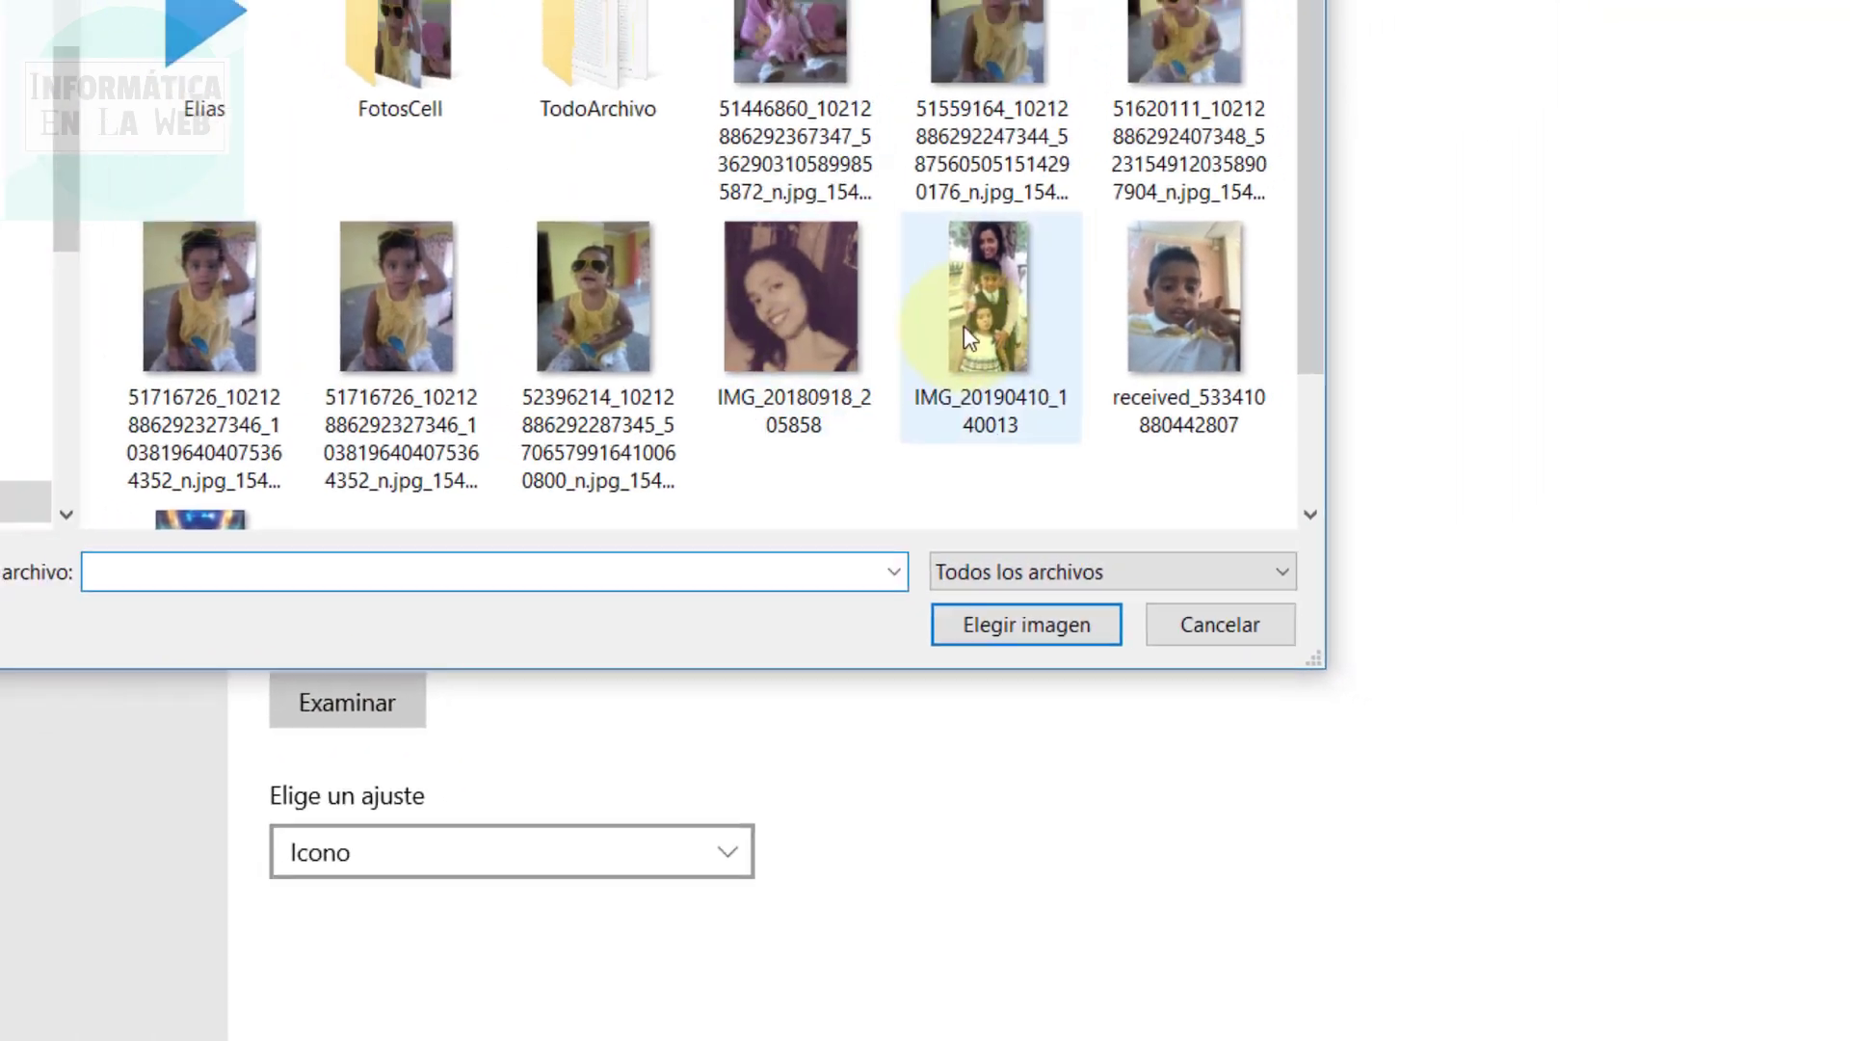
pyautogui.click(966, 334)
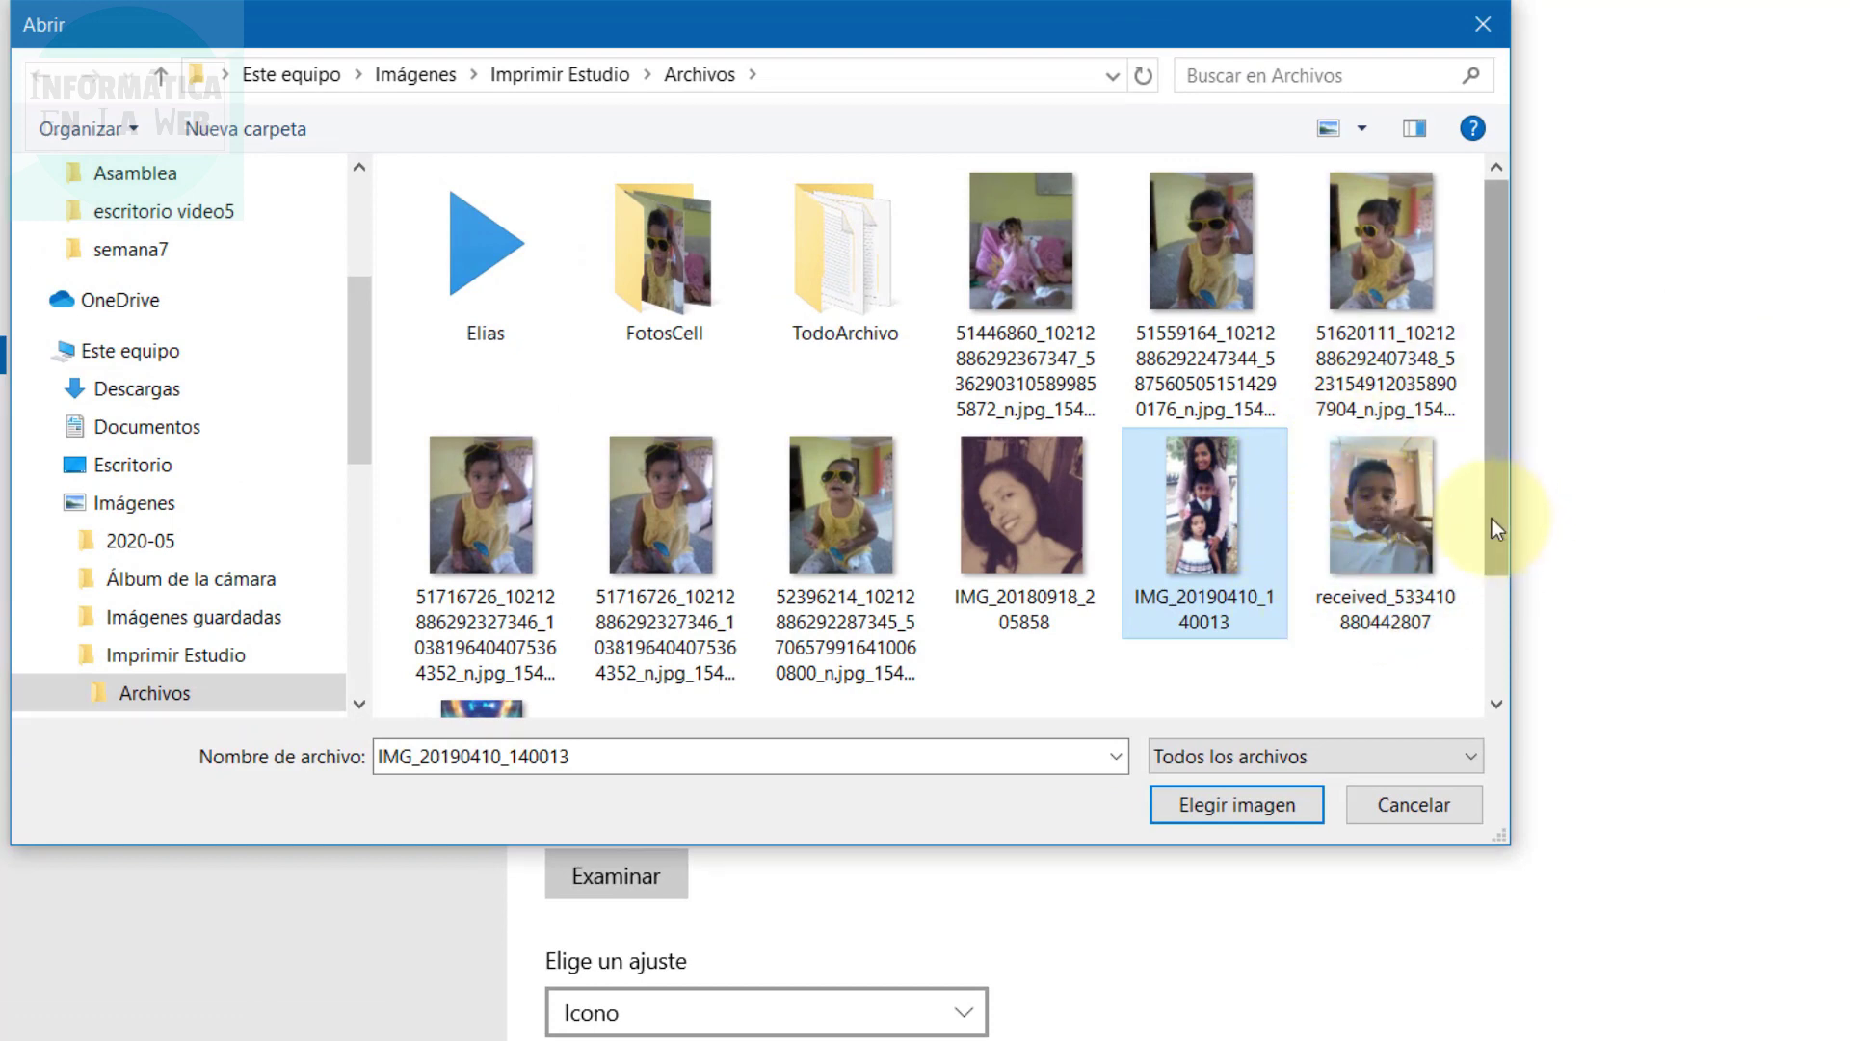
pyautogui.scroll(-1, 1492, 540)
pyautogui.scroll(1, 1498, 523)
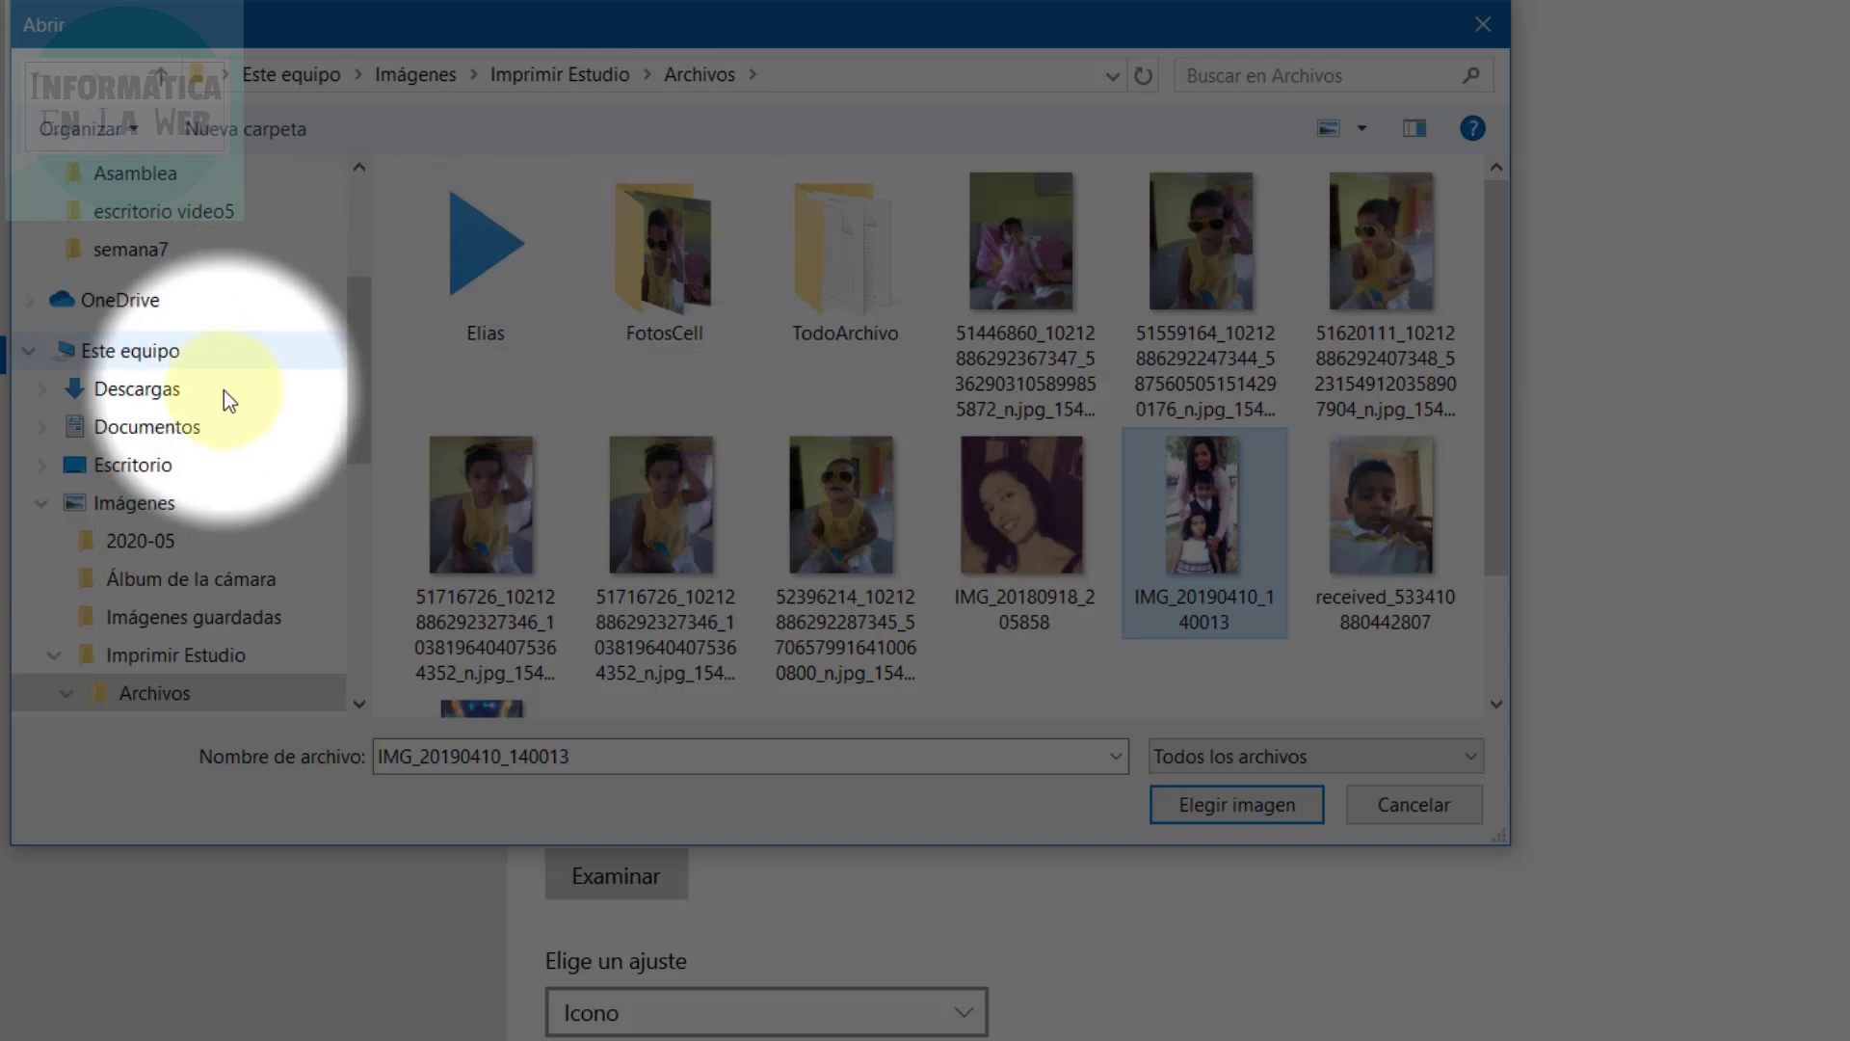
pyautogui.click(159, 510)
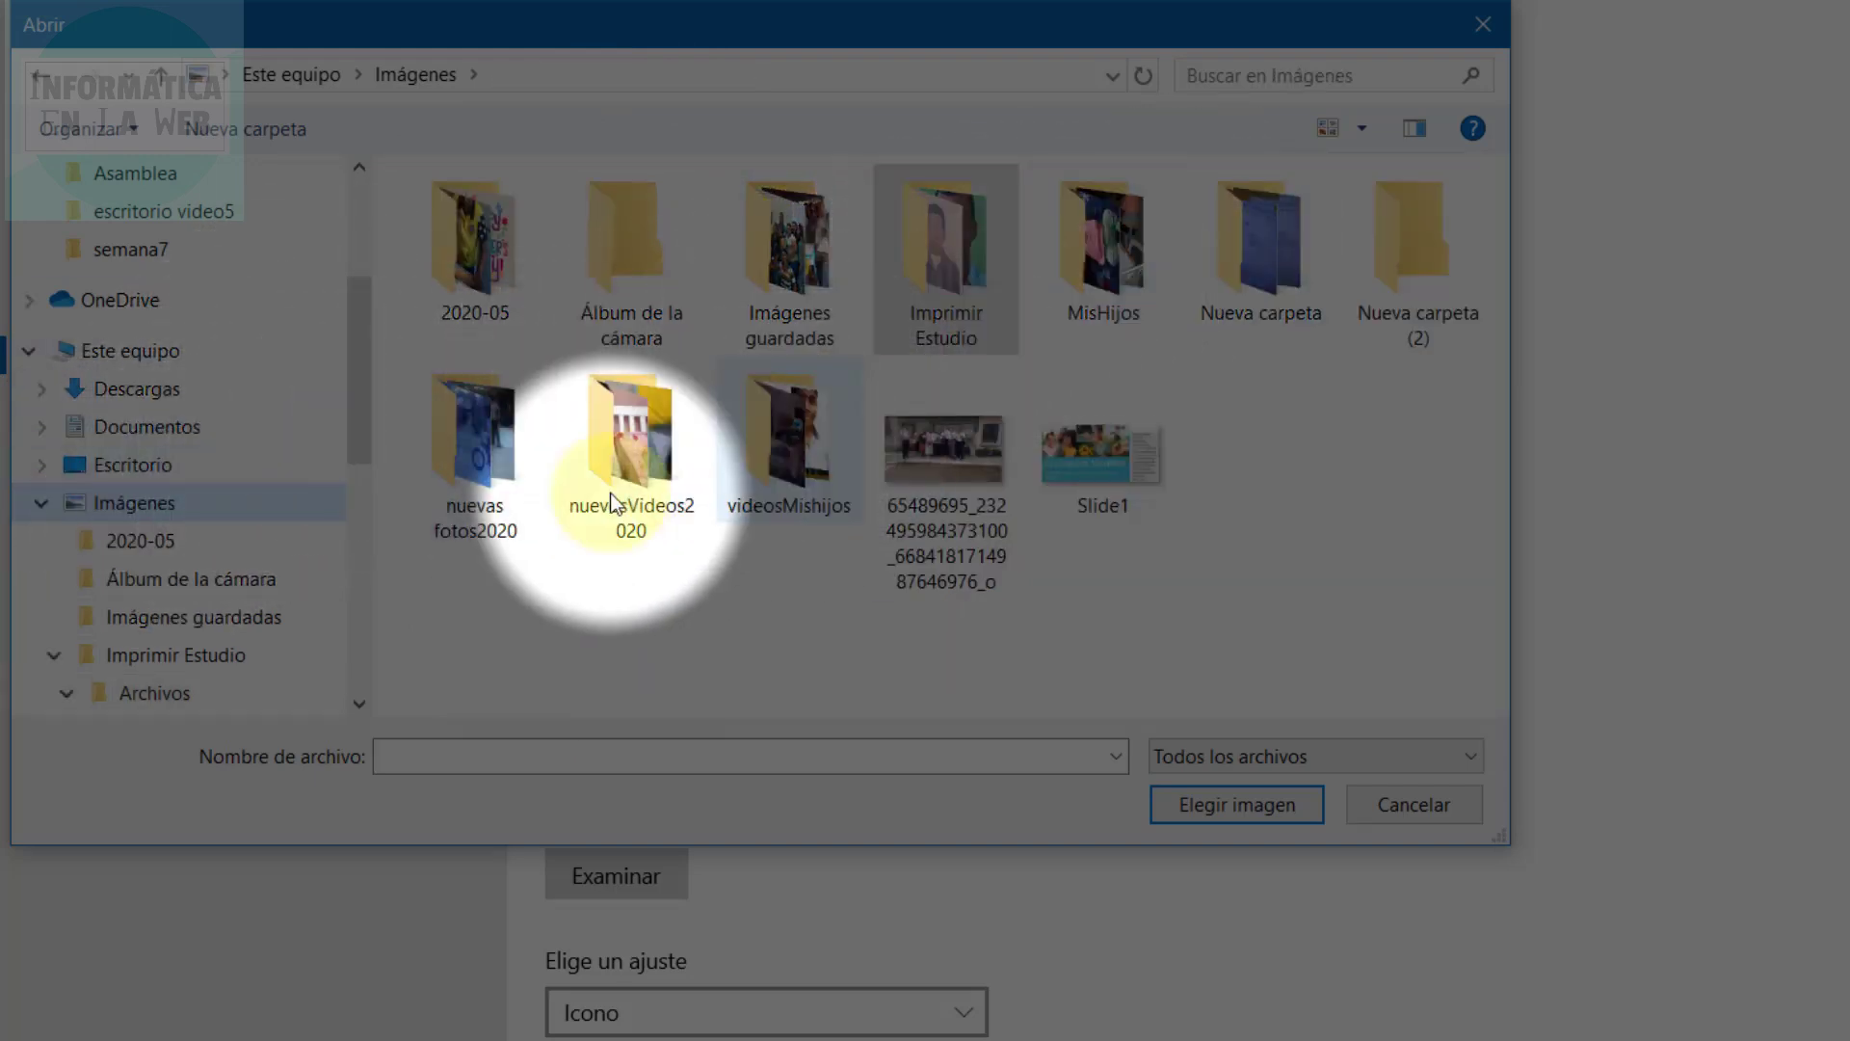
pyautogui.doubleClick(506, 520)
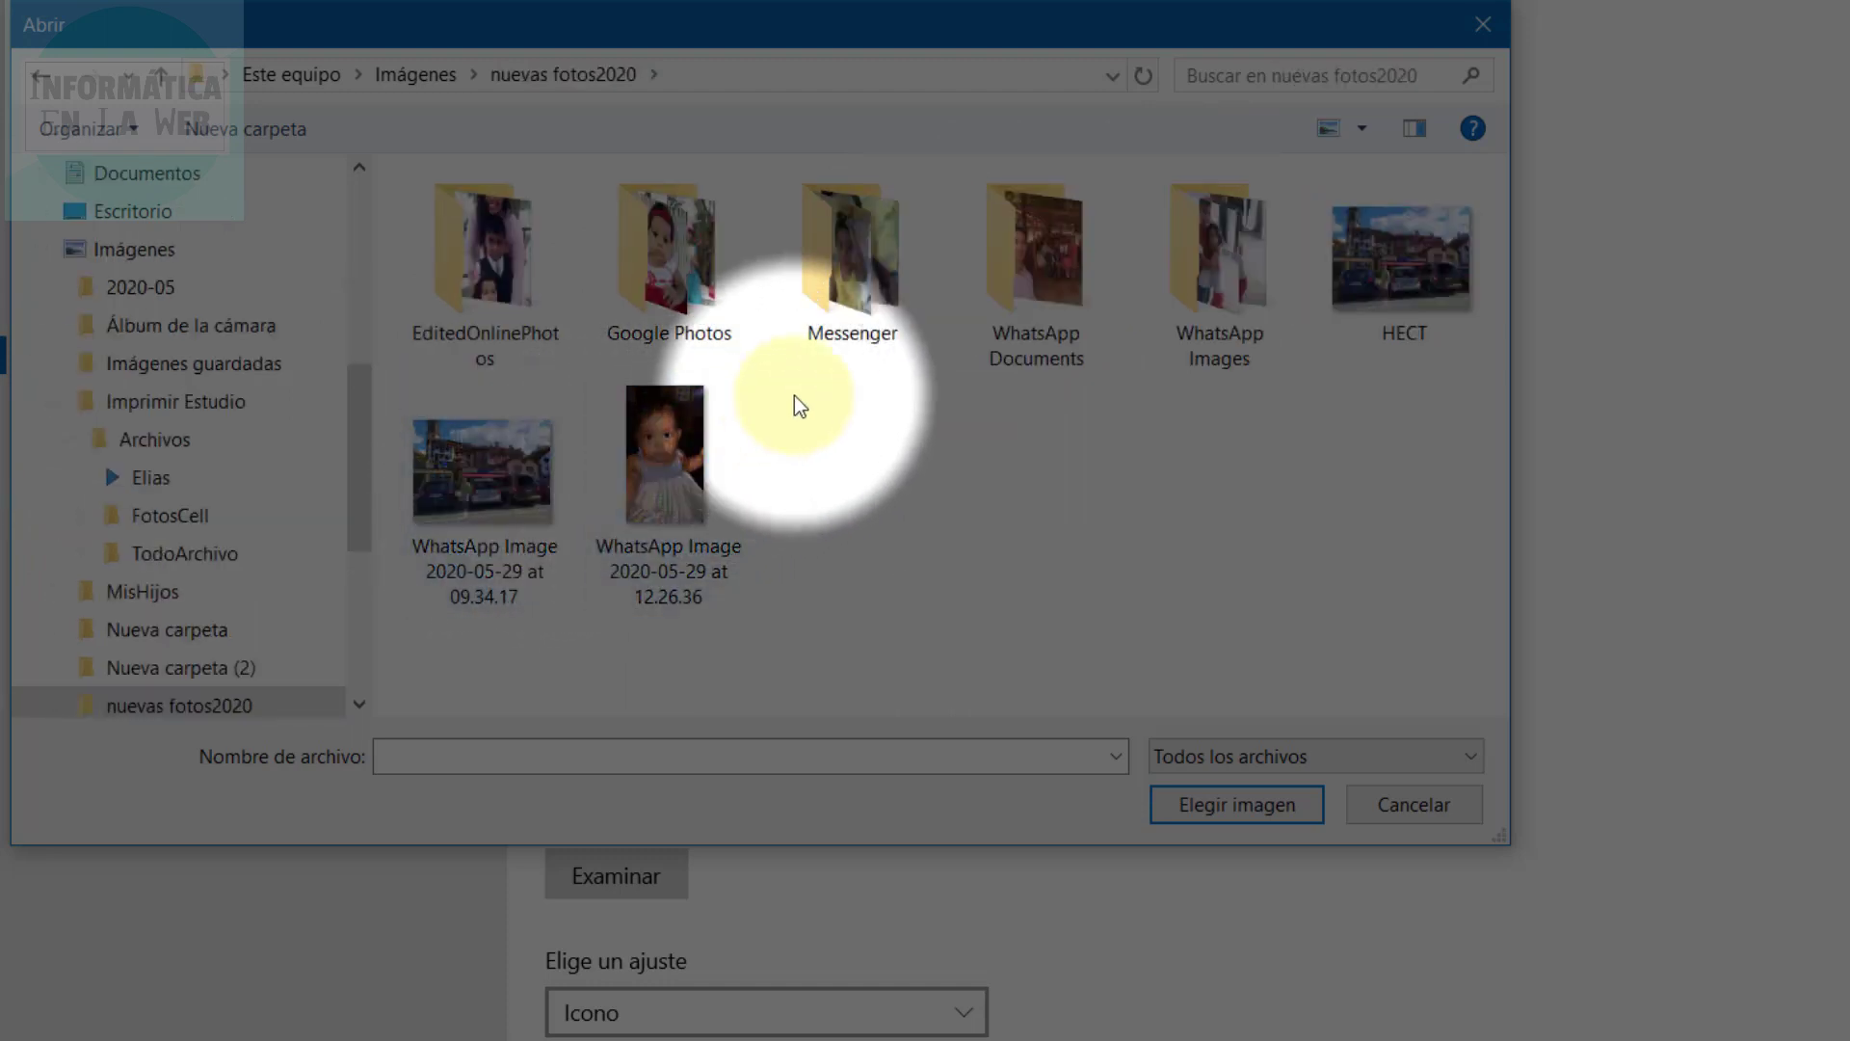
pyautogui.click(1398, 289)
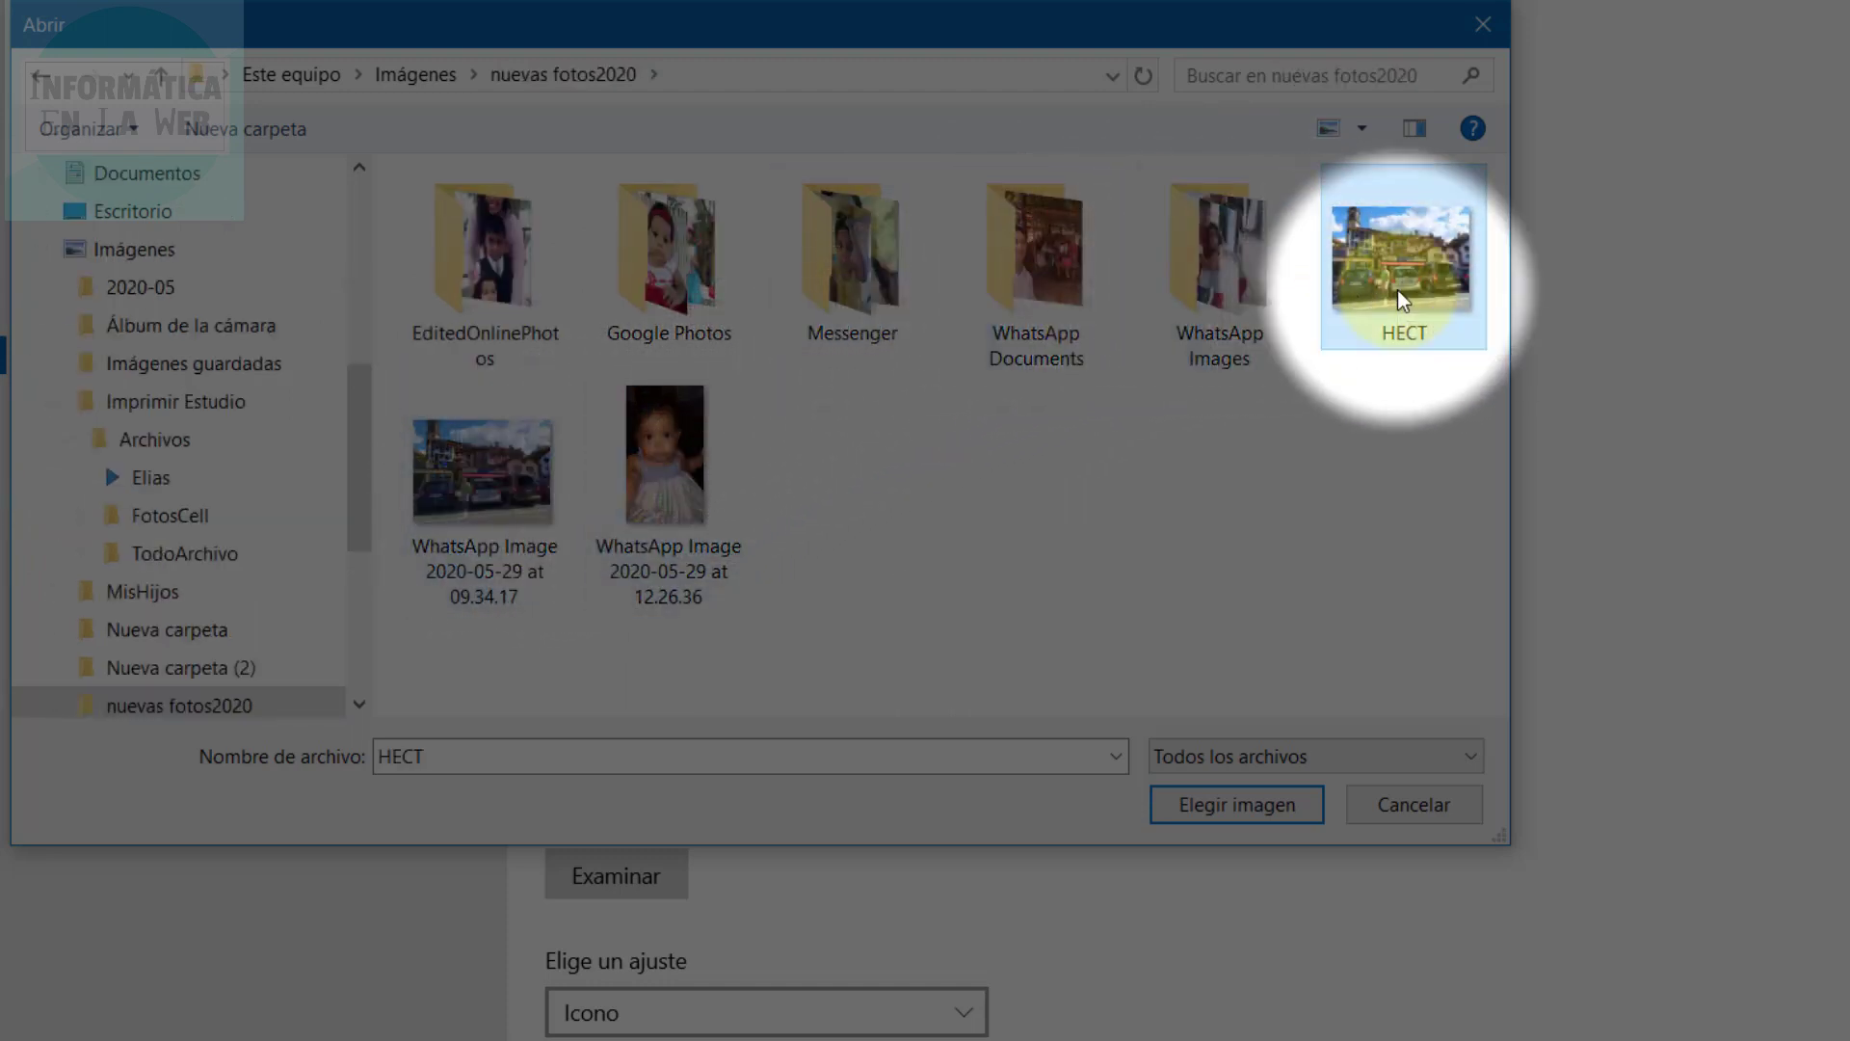
pyautogui.click(1232, 810)
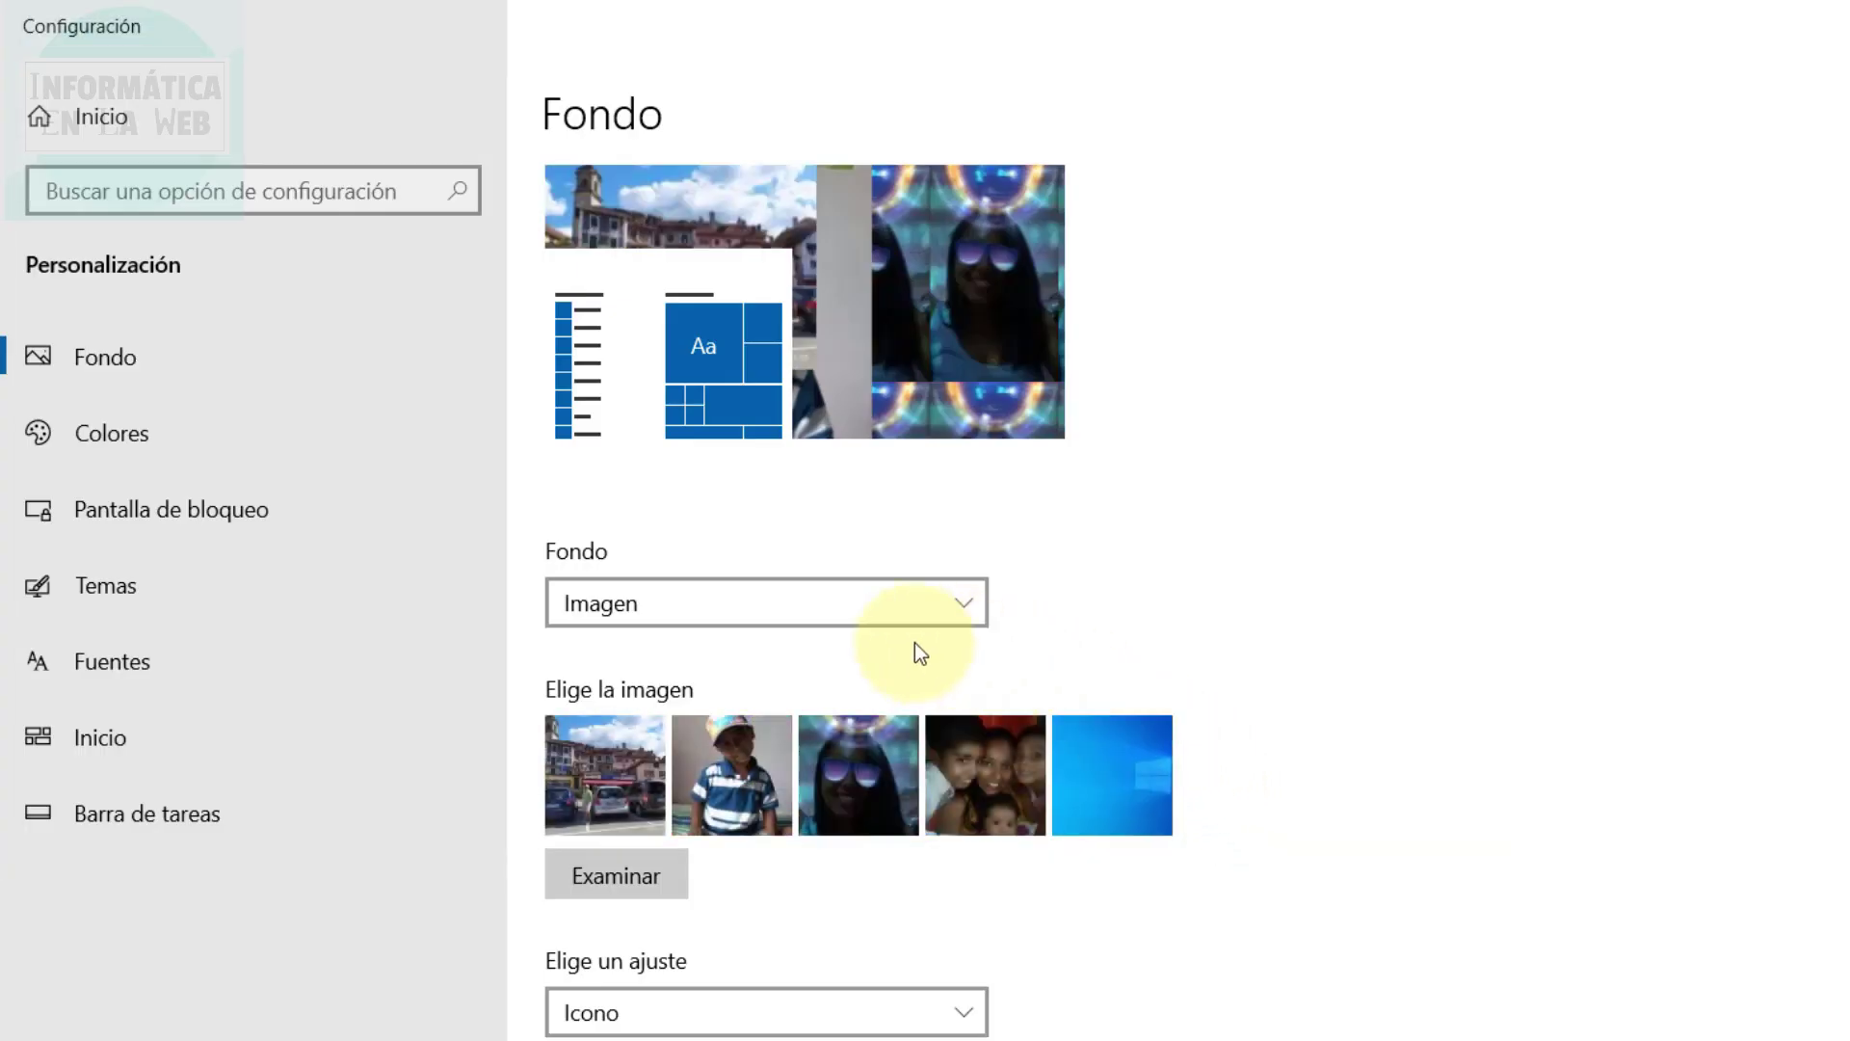
pyautogui.click(862, 1021)
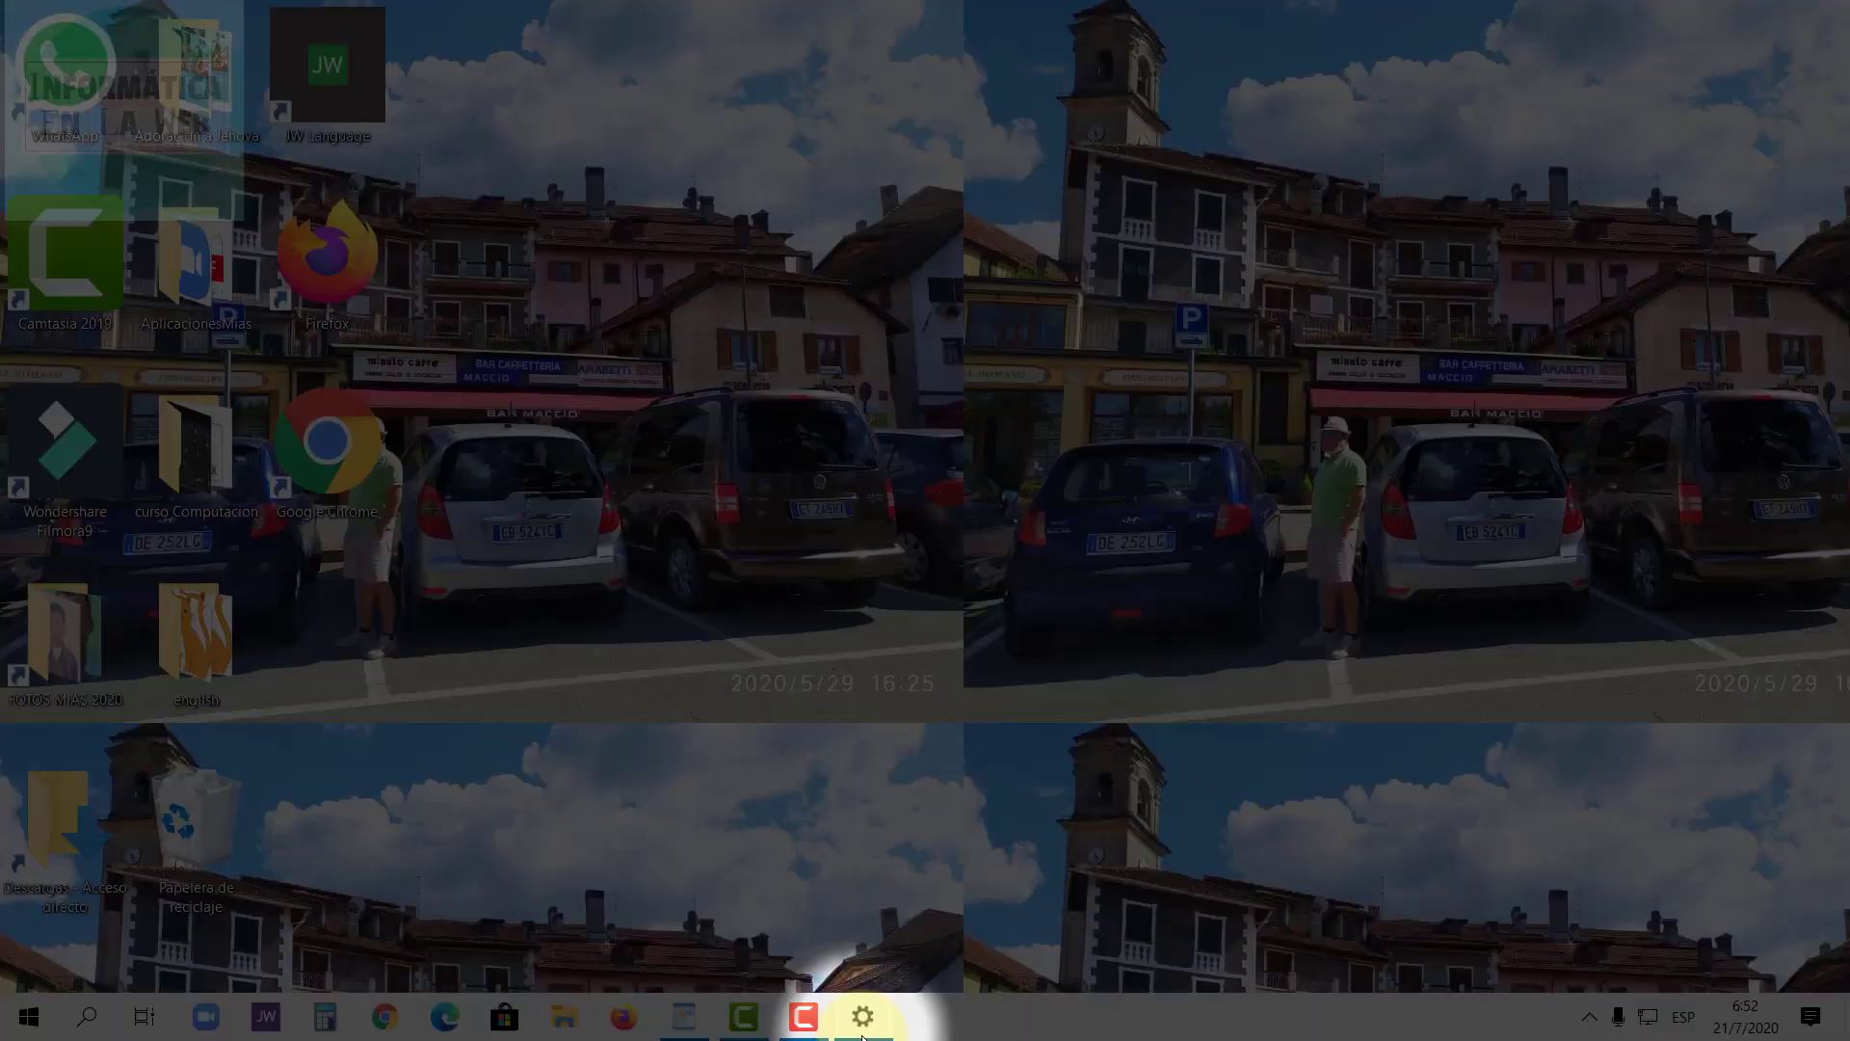
# Set the fit of the street picture wallpaper to Distribuir and view it on the desktop.
pyautogui.click(862, 1020)
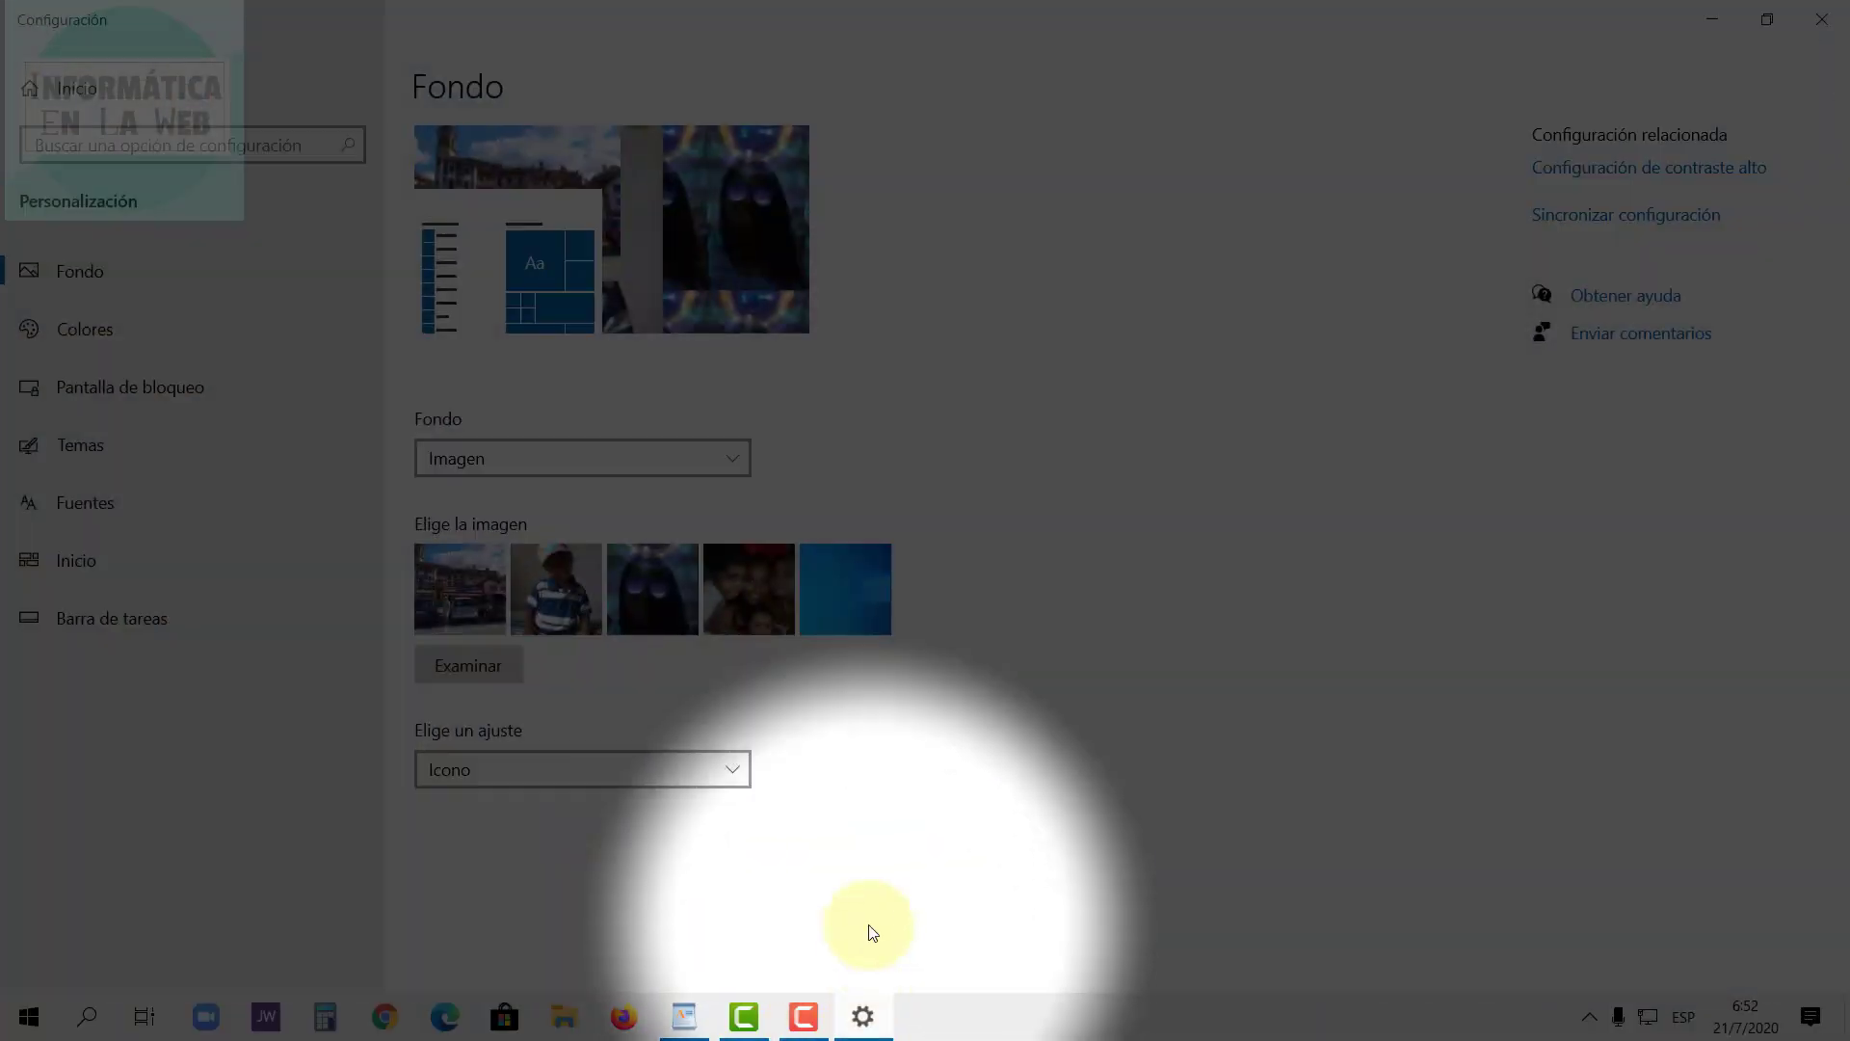
pyautogui.click(548, 778)
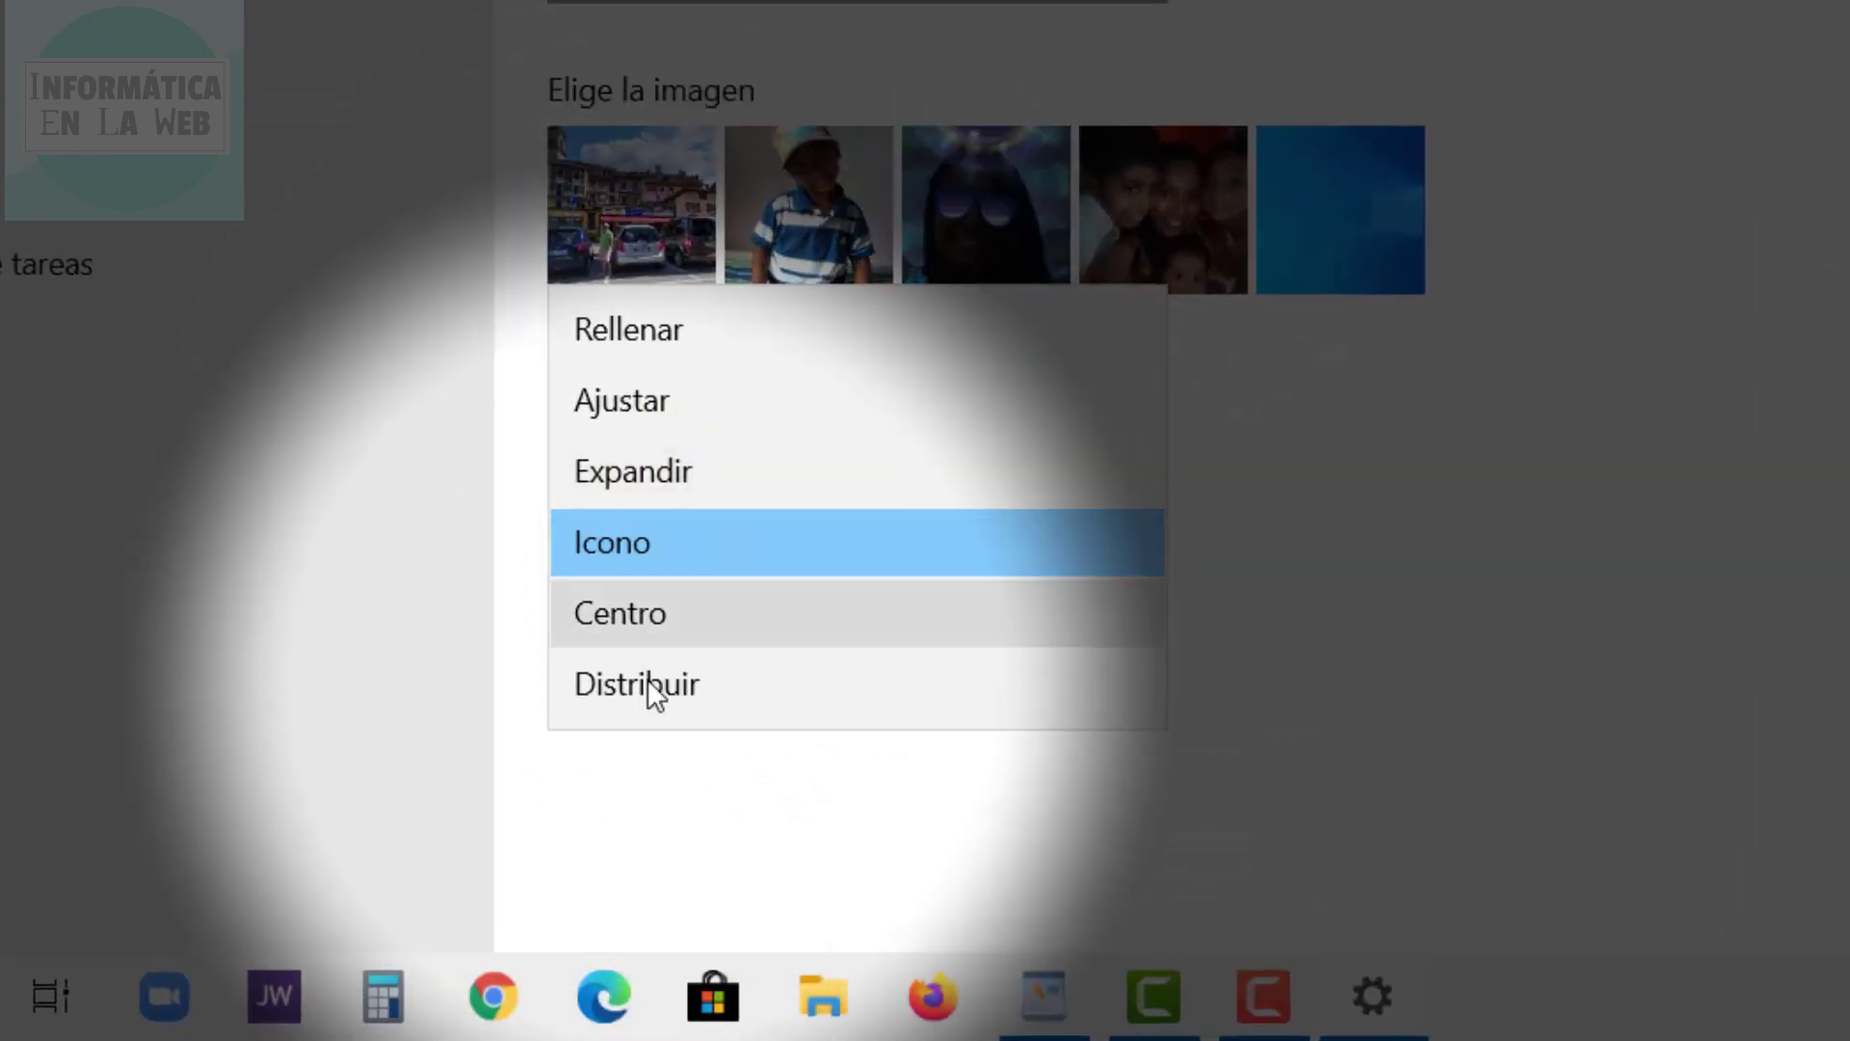
pyautogui.click(652, 688)
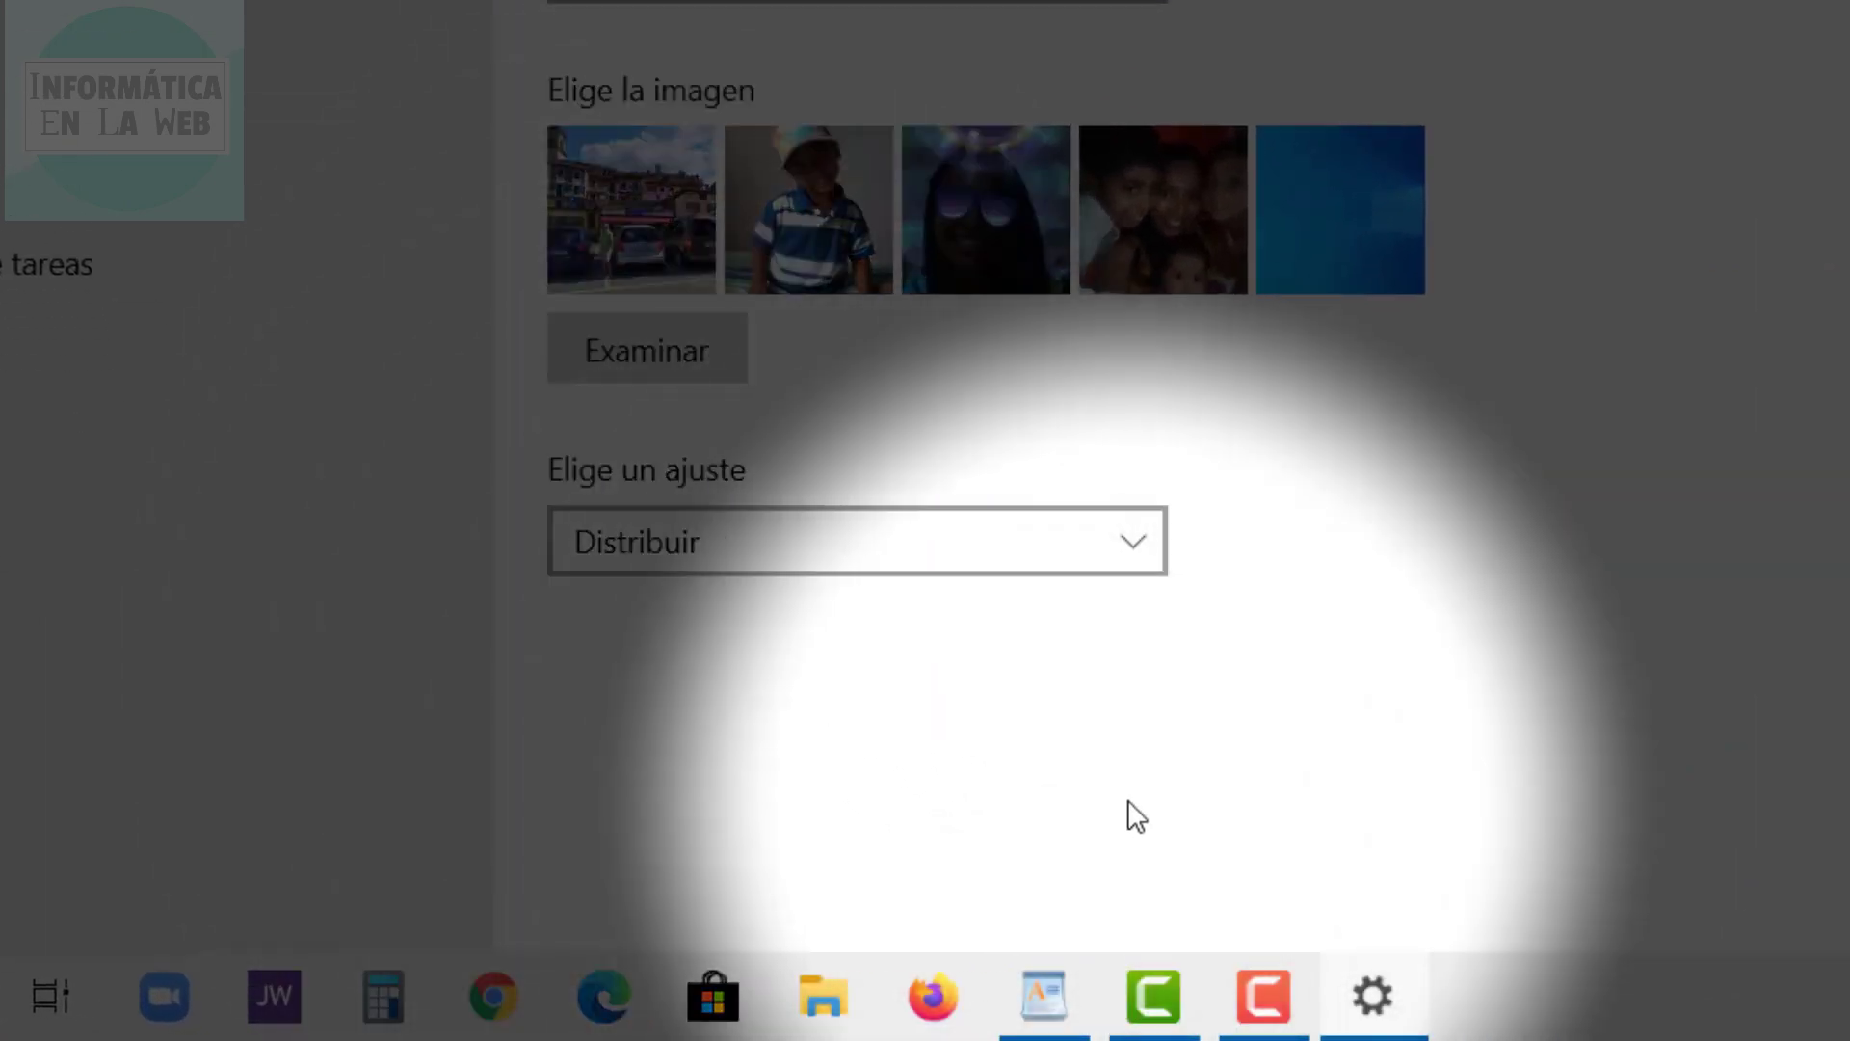
pyautogui.click(1369, 1007)
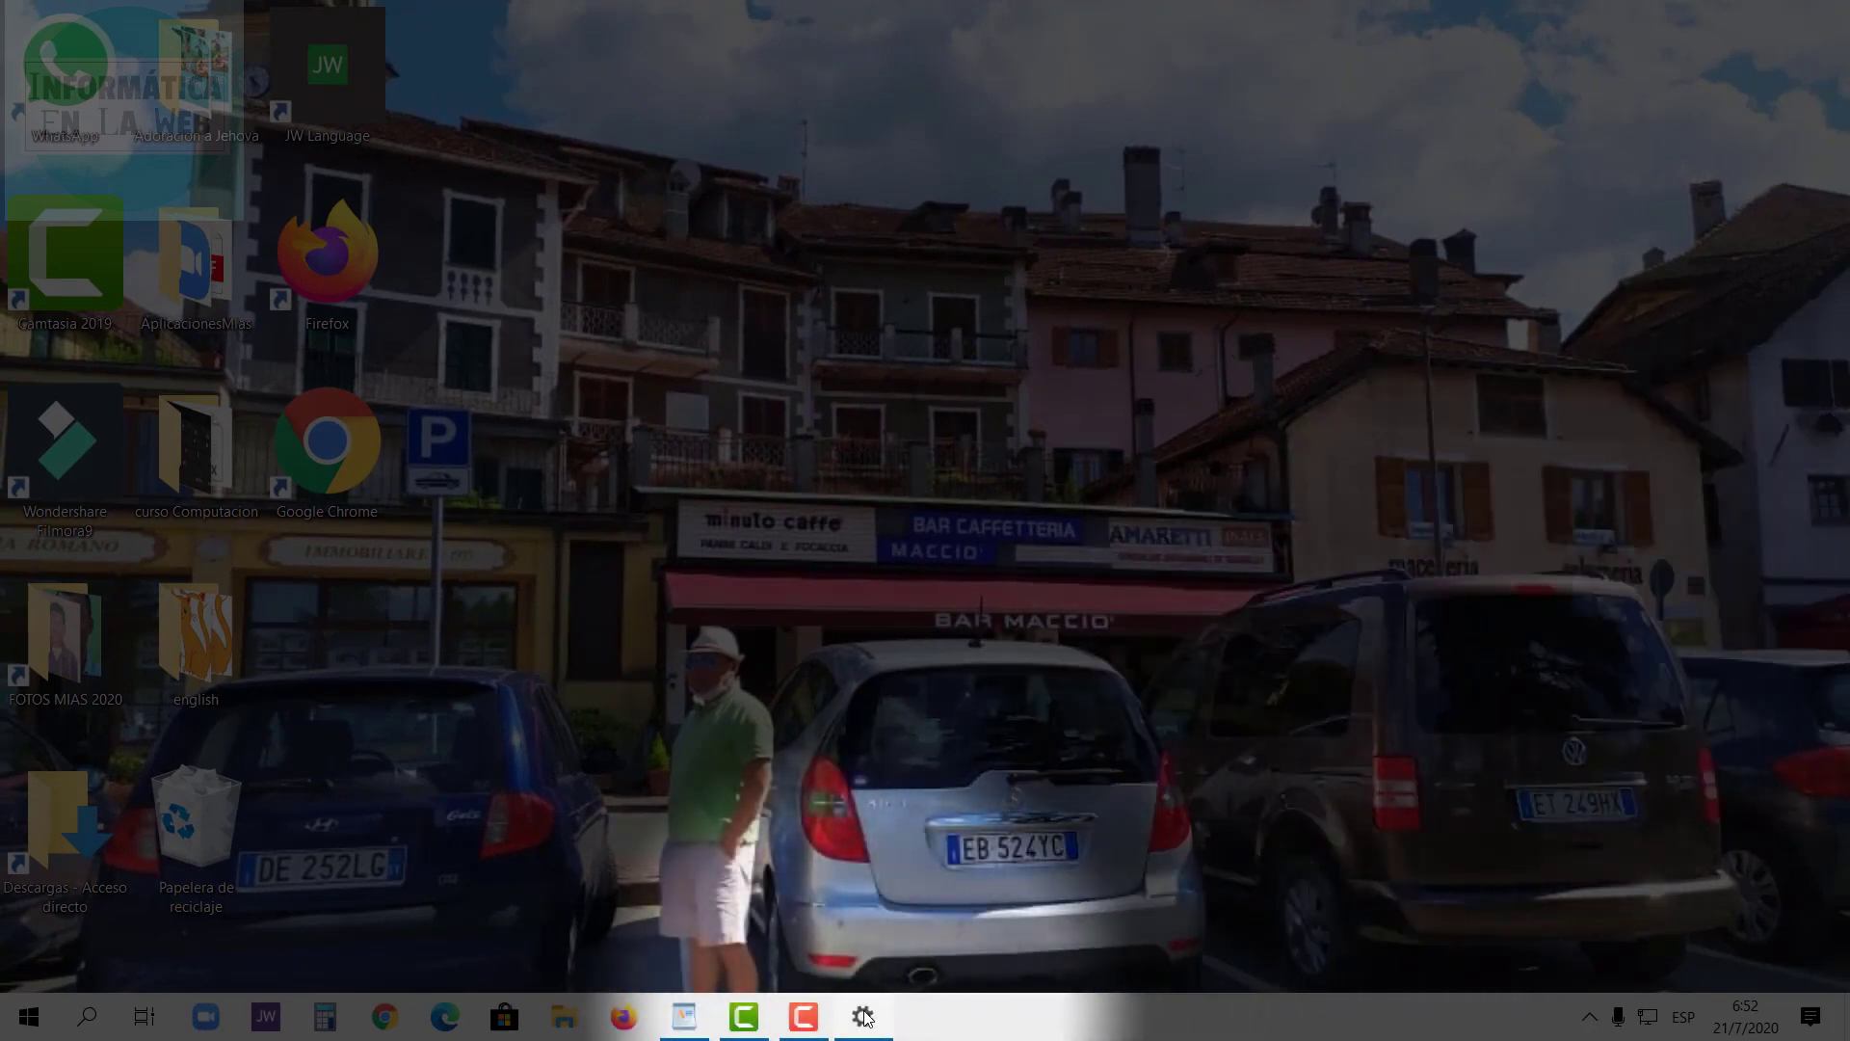
# Set the wallpaper fit to Ajustar in the background settings and view it on the desktop.
pyautogui.click(848, 892)
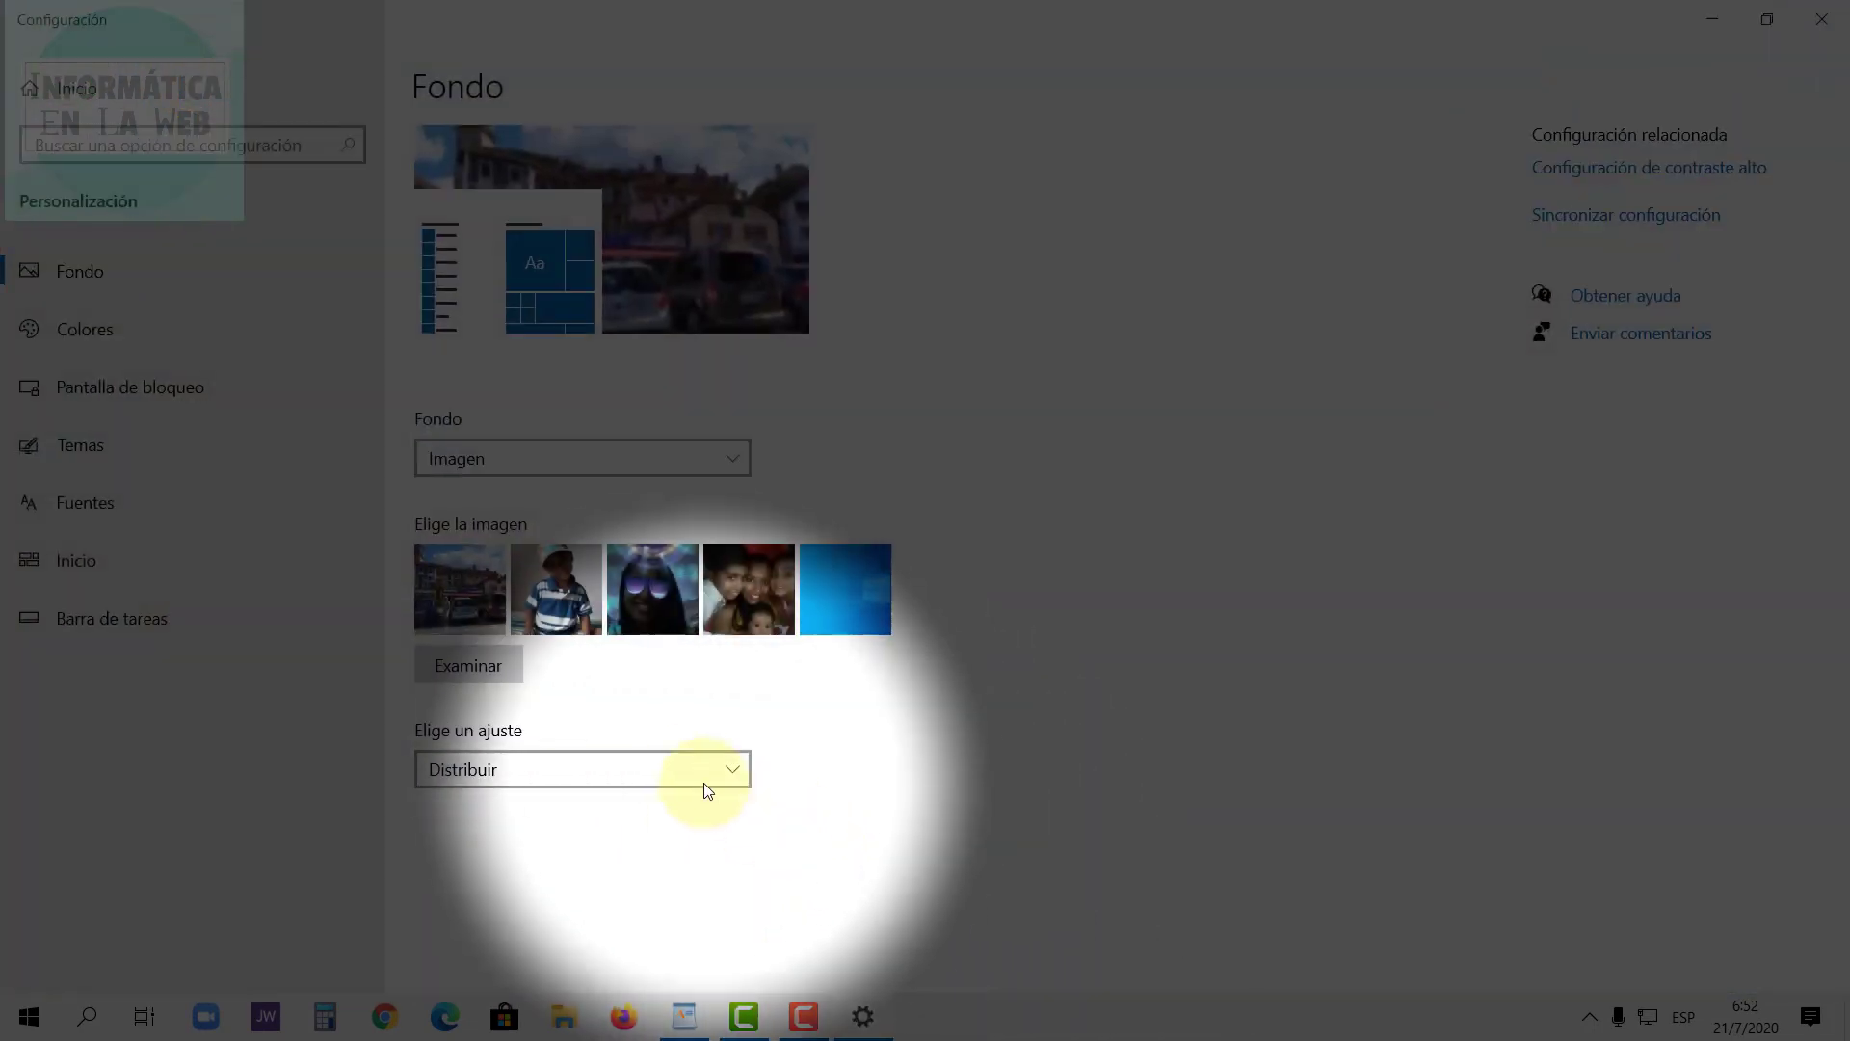
pyautogui.click(690, 767)
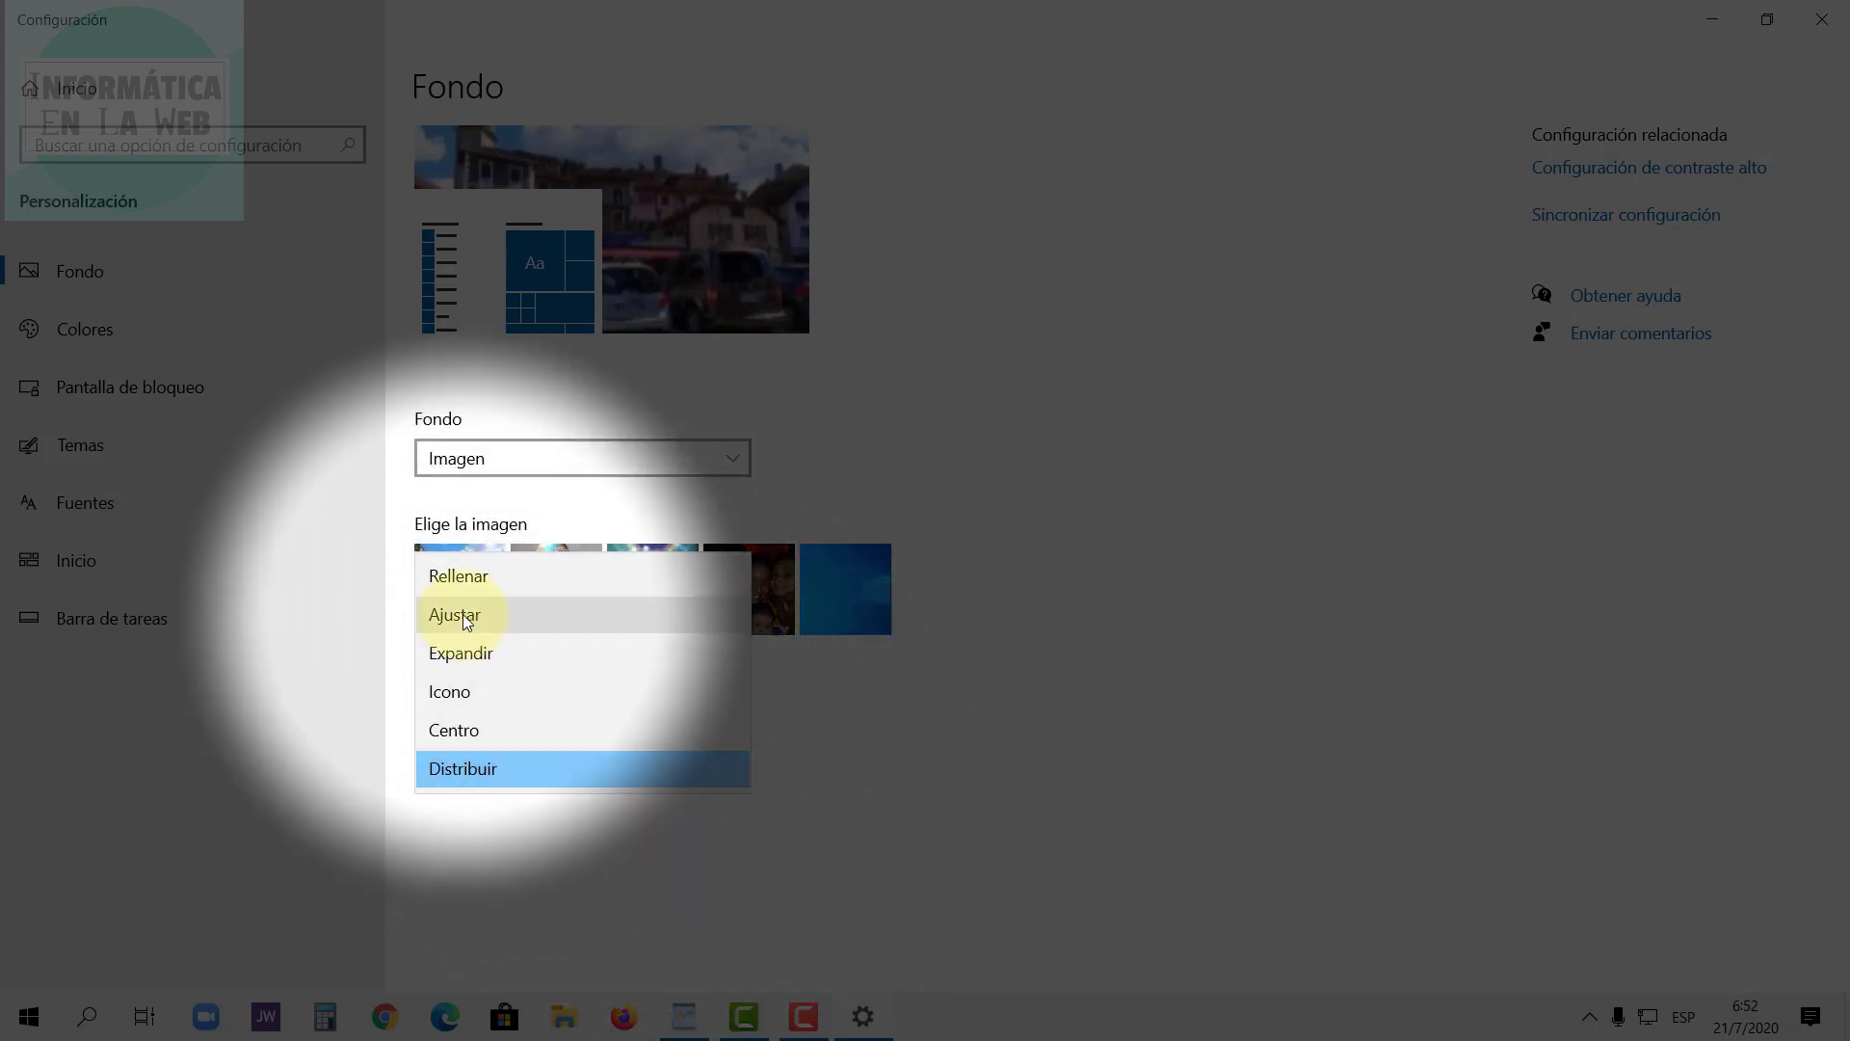
pyautogui.click(460, 612)
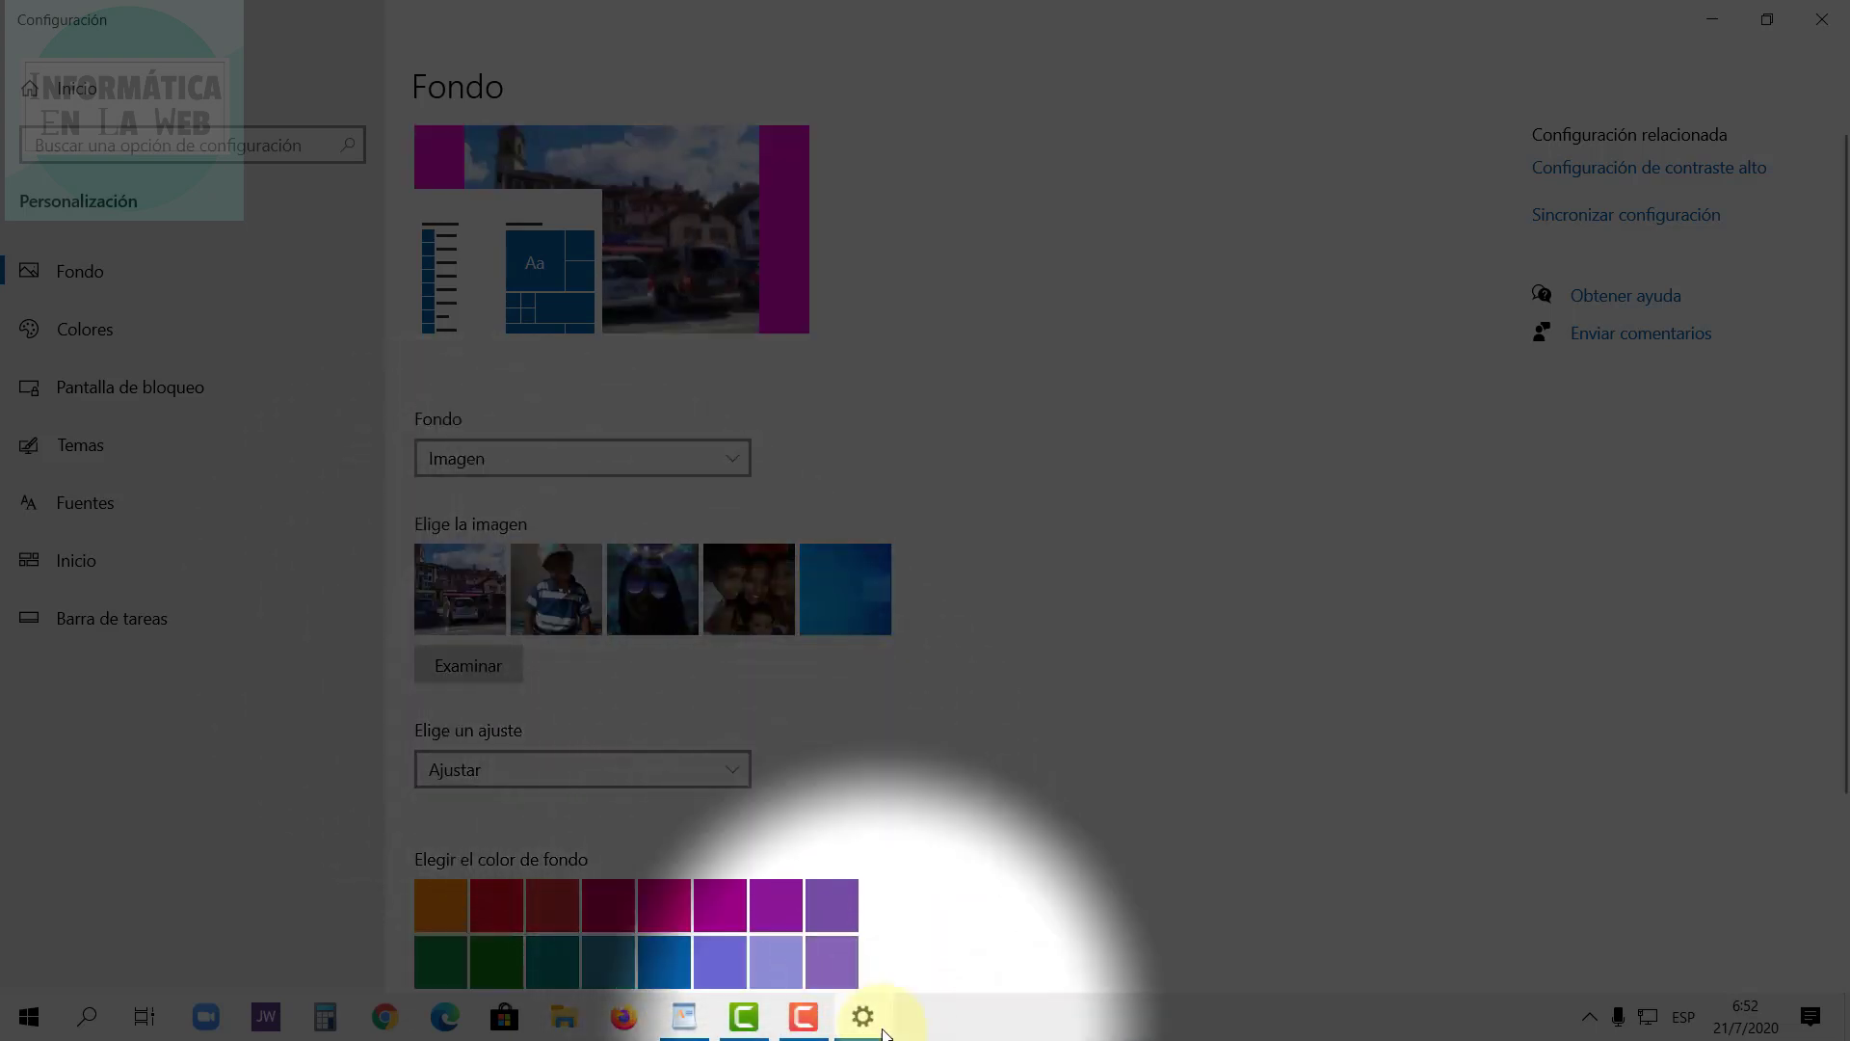
pyautogui.click(884, 1034)
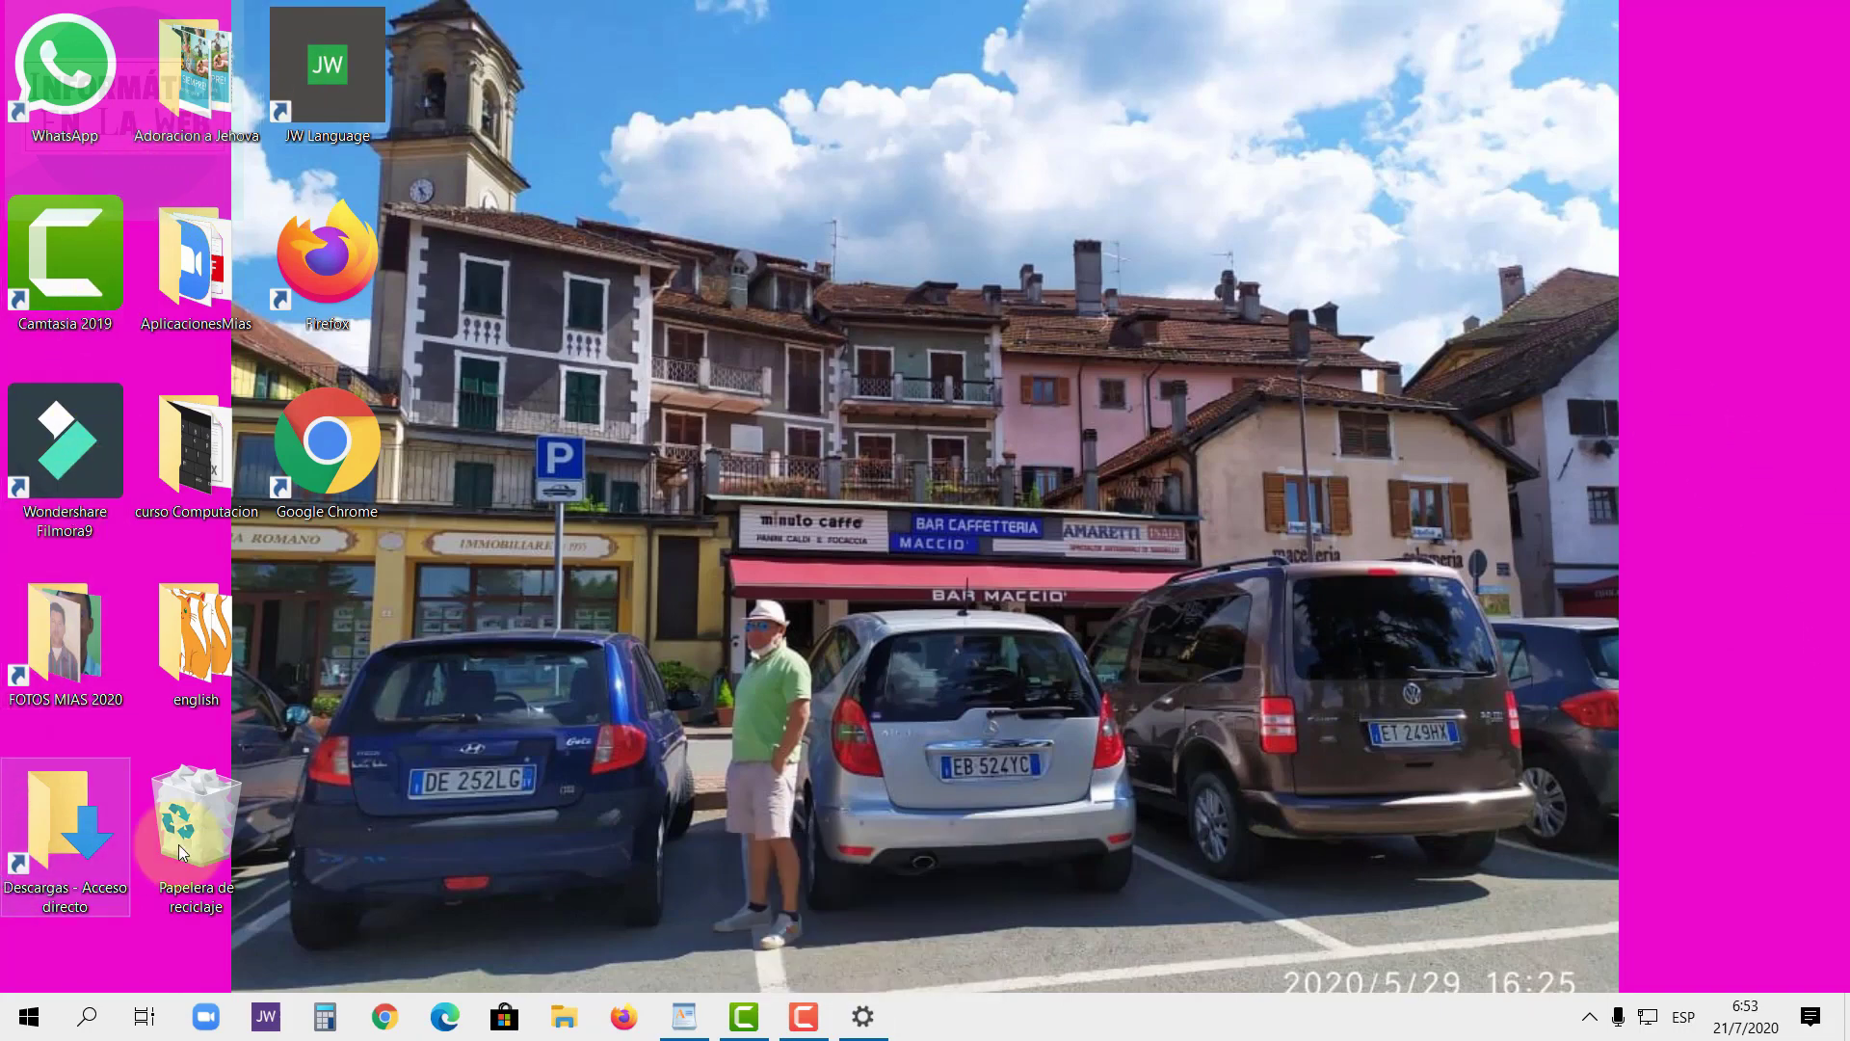
# Return to the background settings, set the wallpaper fit back to Distribuir and view it on the desktop.
pyautogui.click(883, 1032)
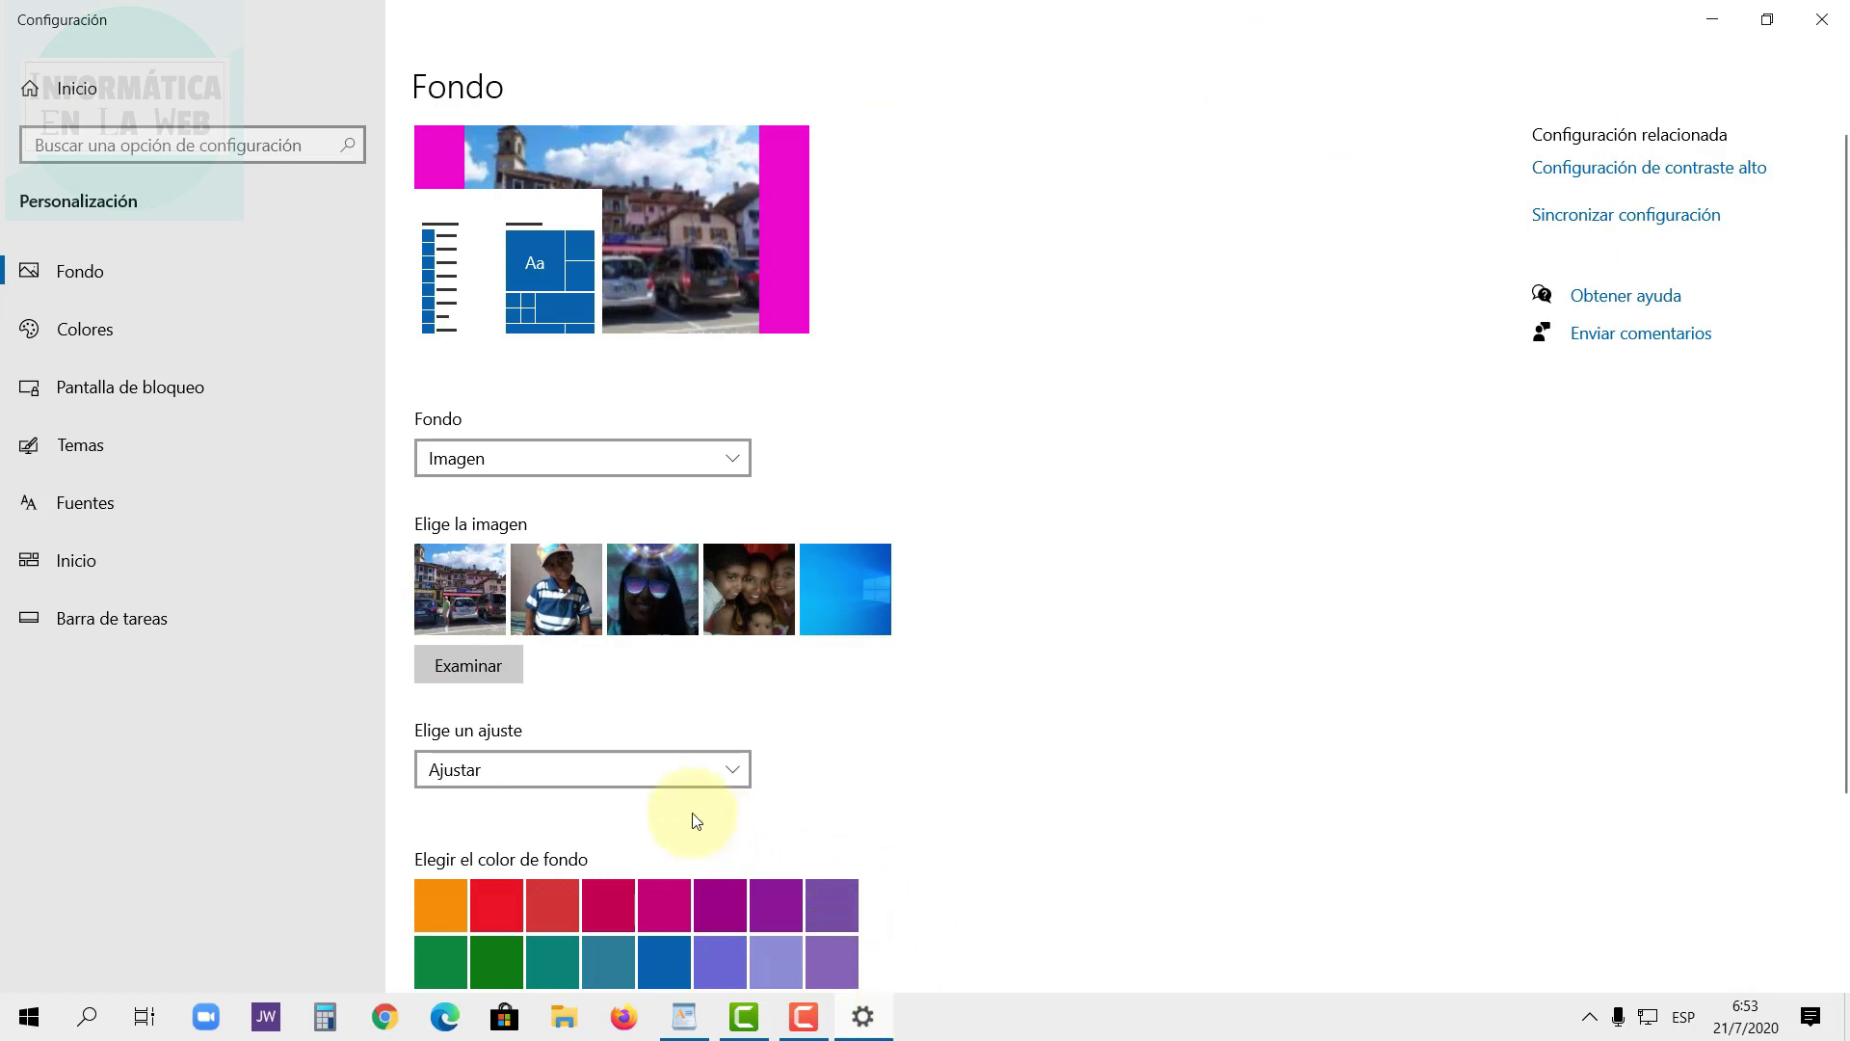
pyautogui.click(648, 772)
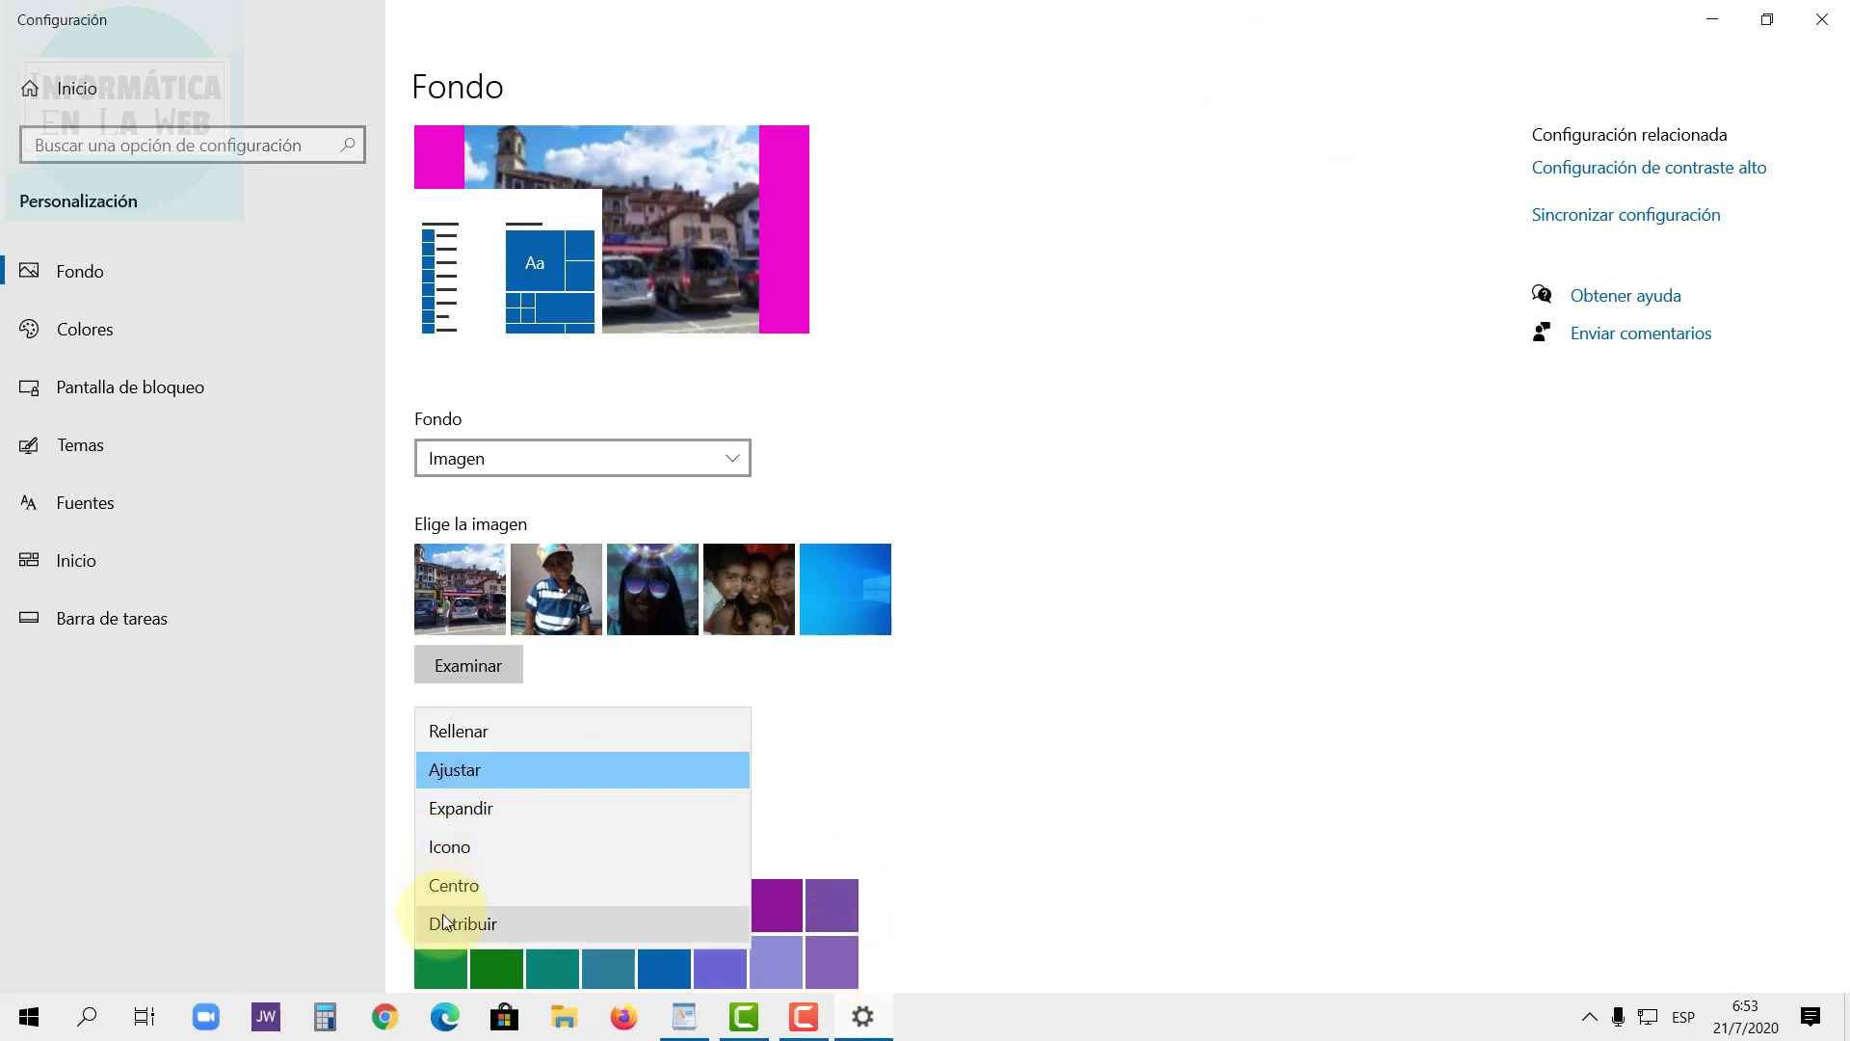
pyautogui.click(487, 929)
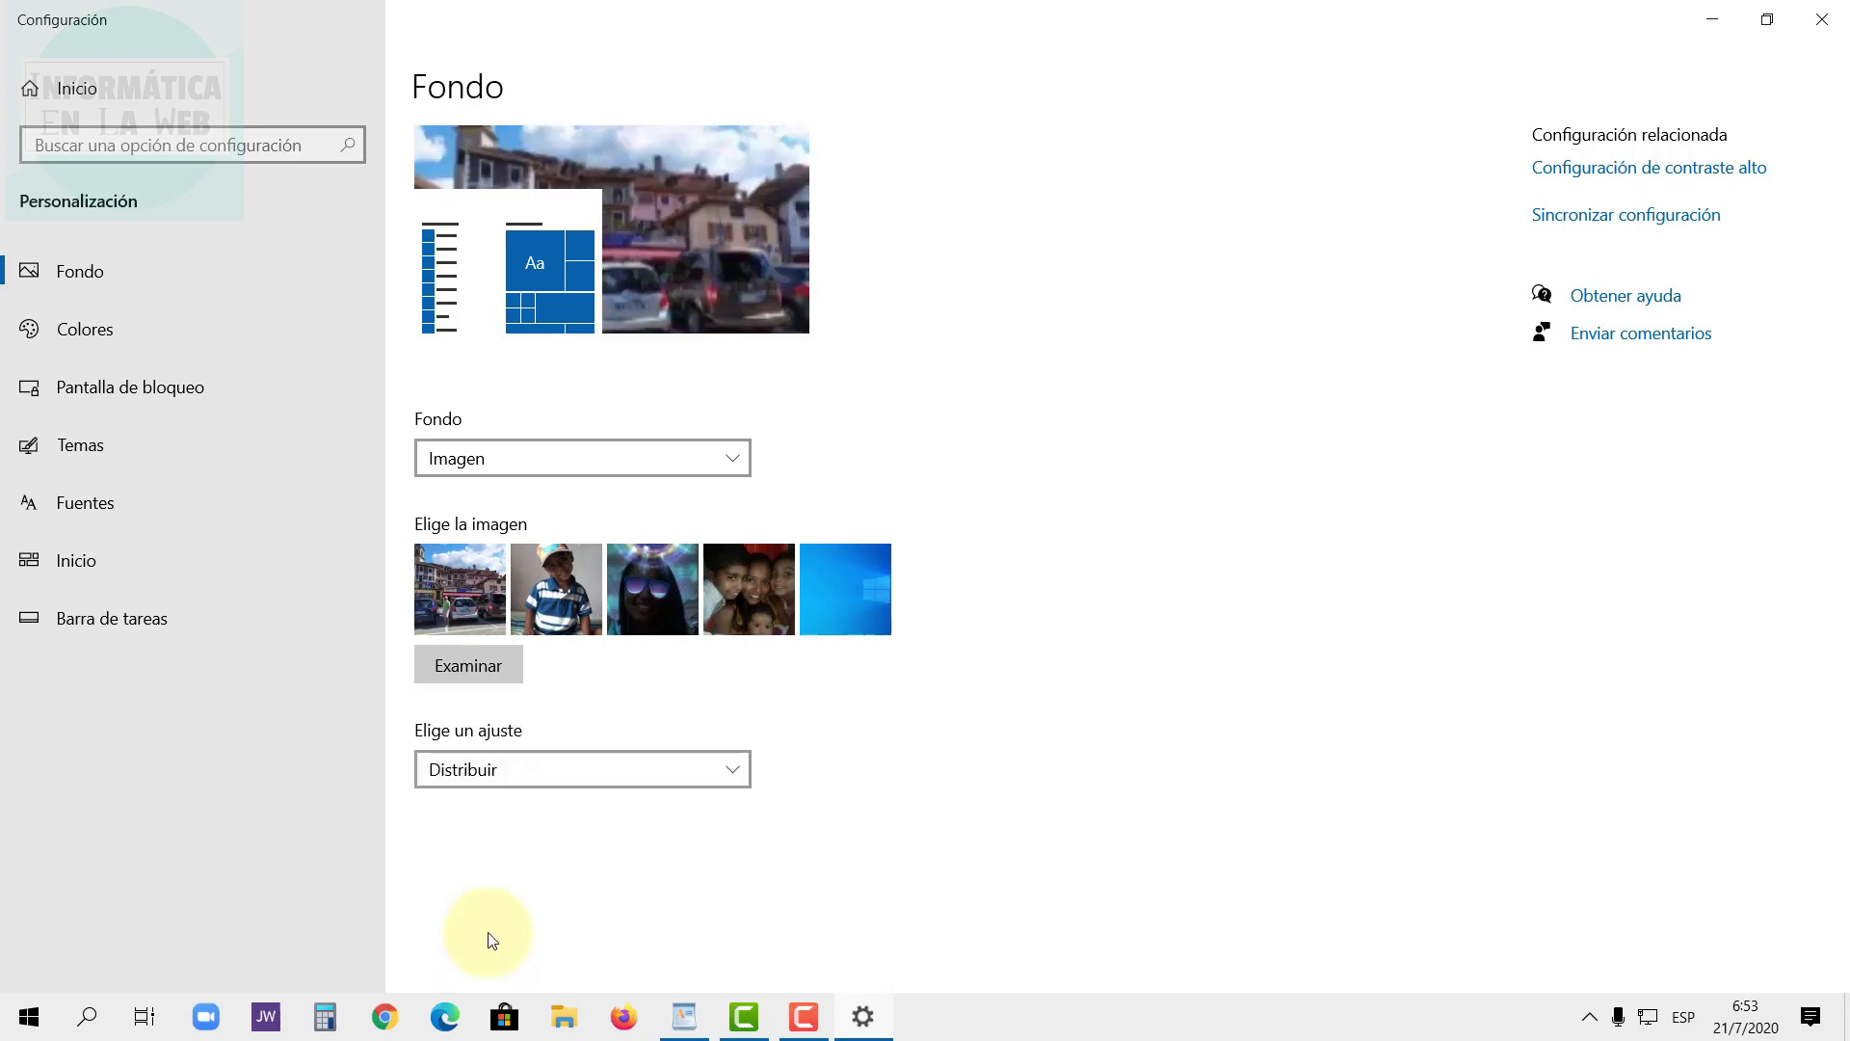
pyautogui.click(865, 1027)
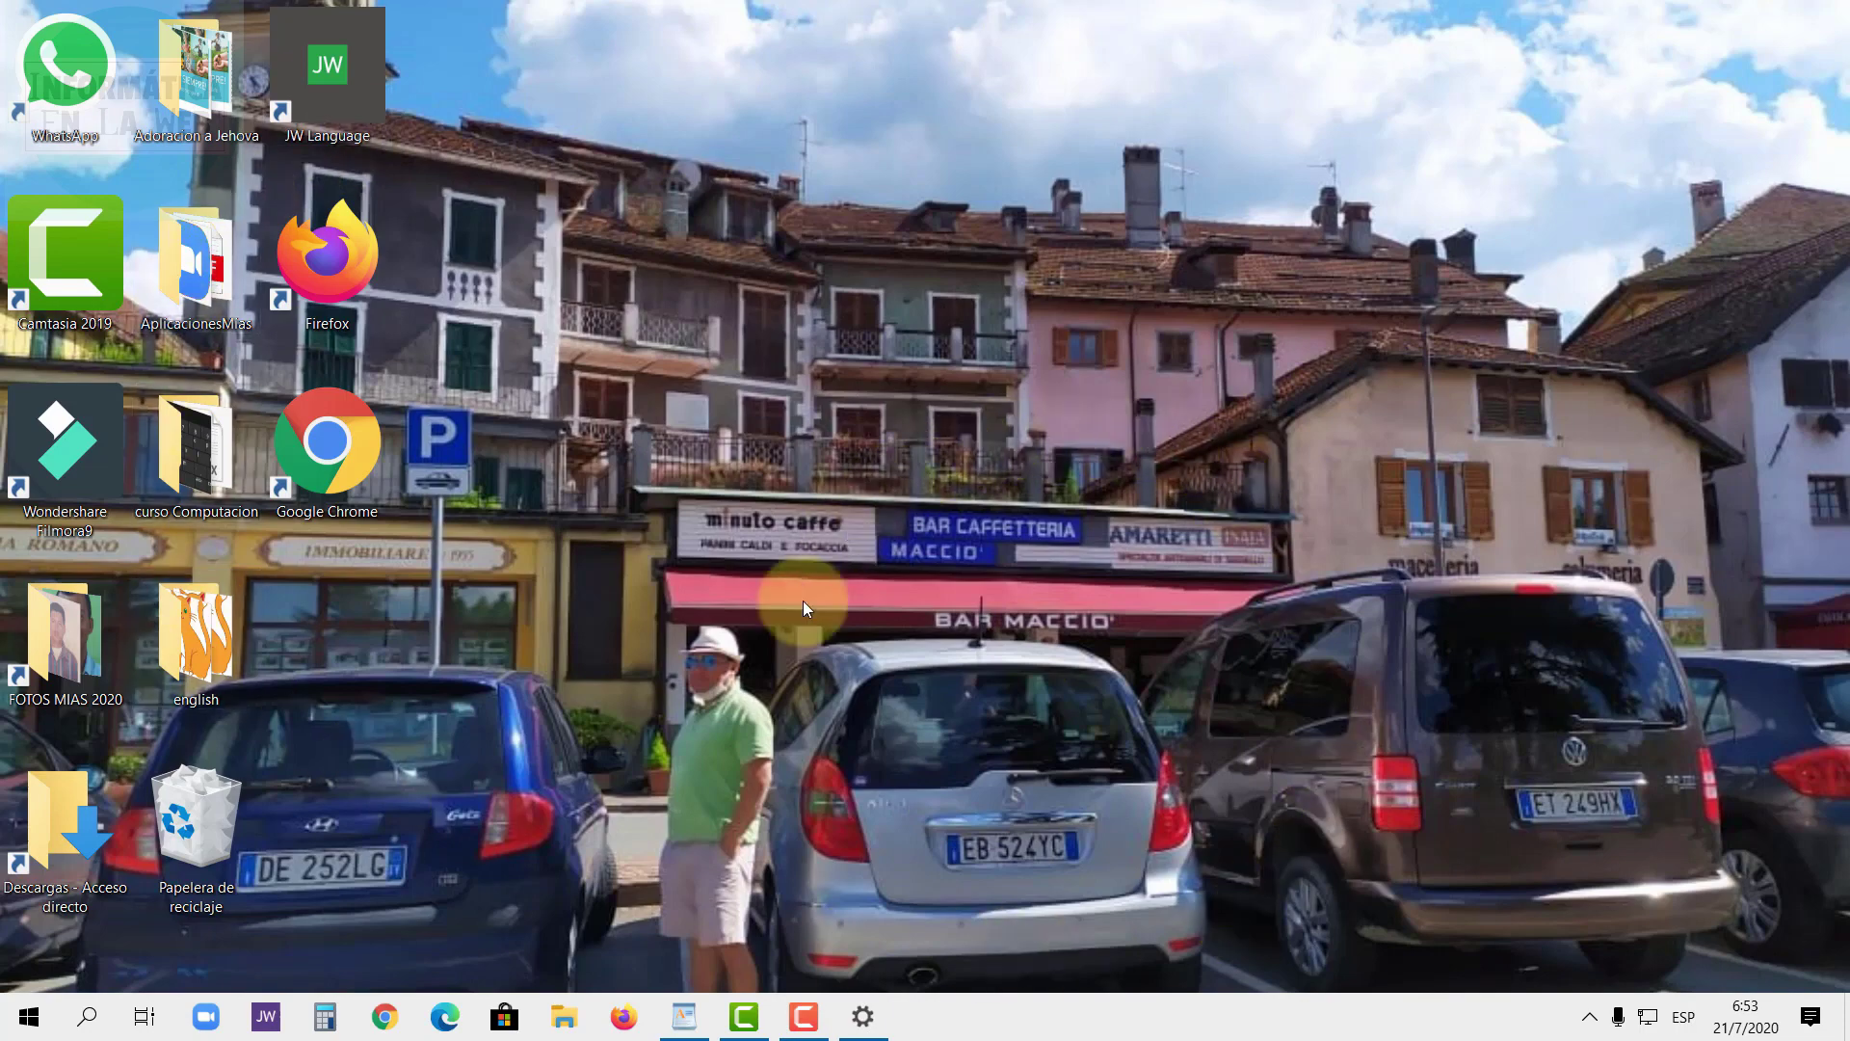
# Return to the background settings and change the background type from Imagen to Color sólido.
pyautogui.click(863, 1023)
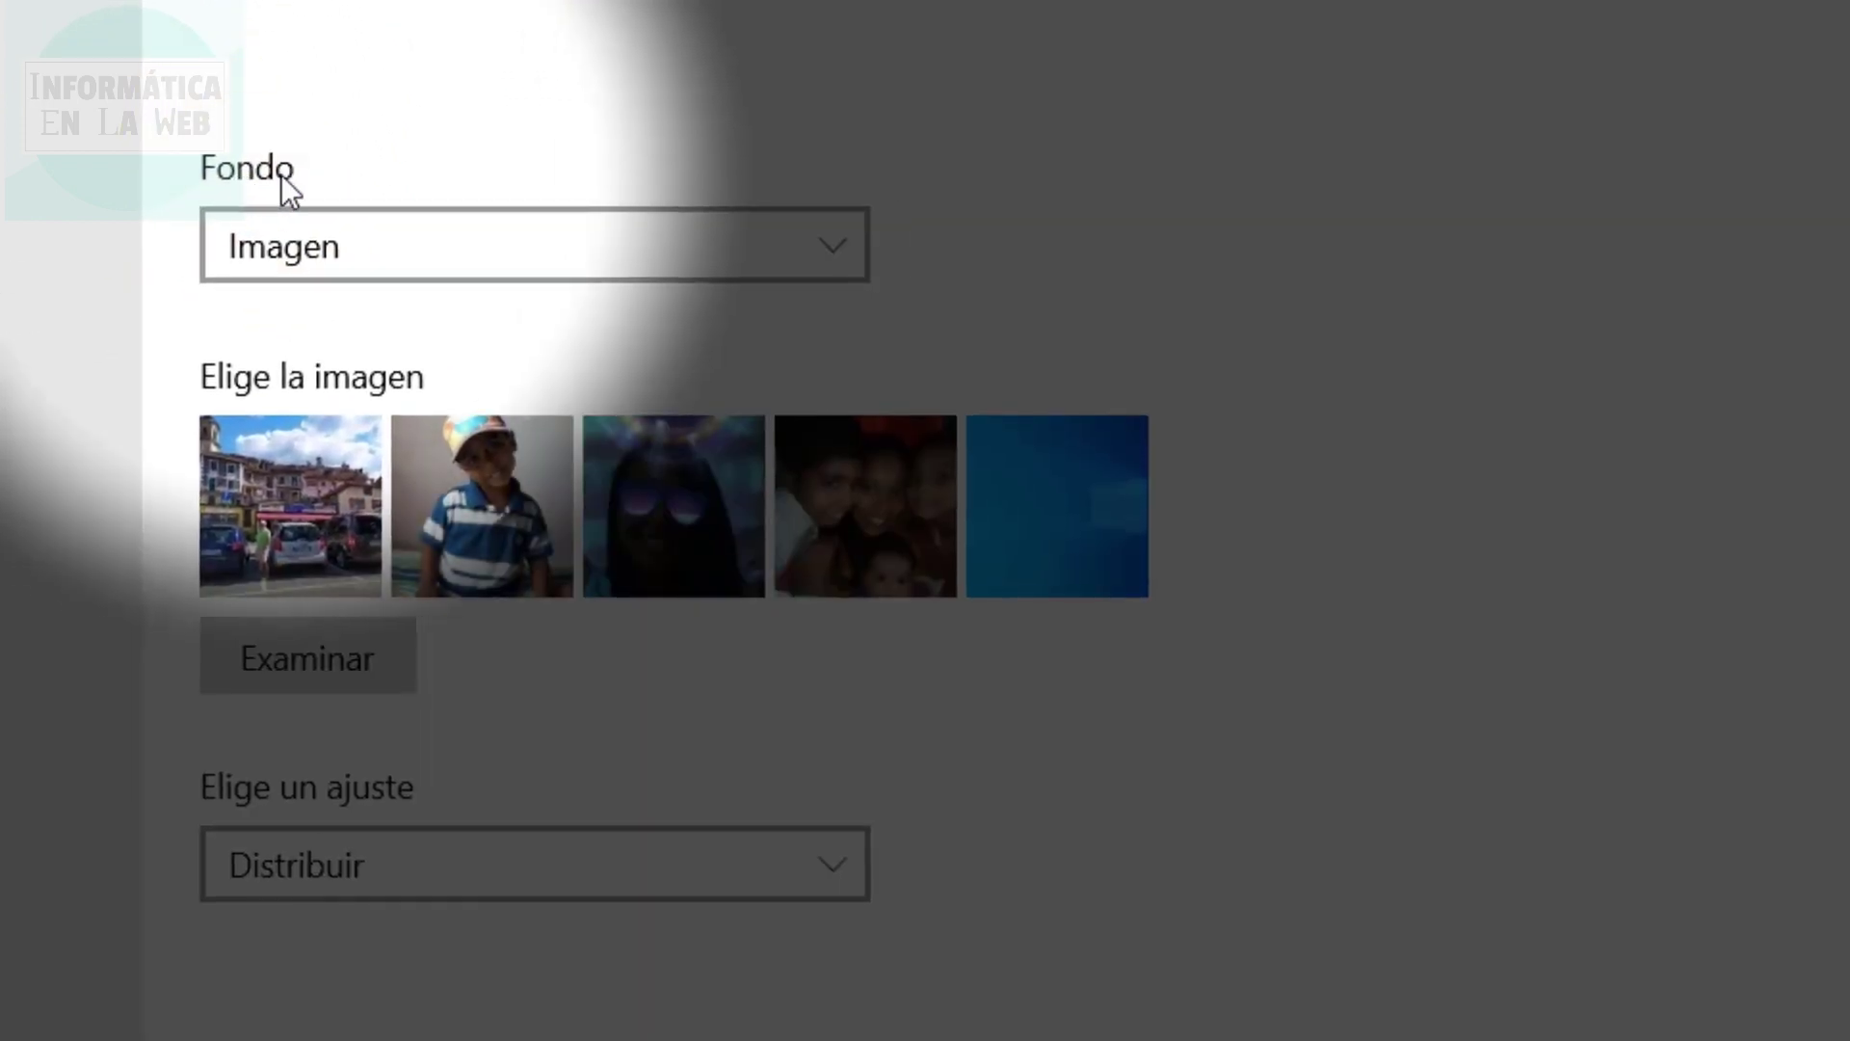
pyautogui.click(324, 258)
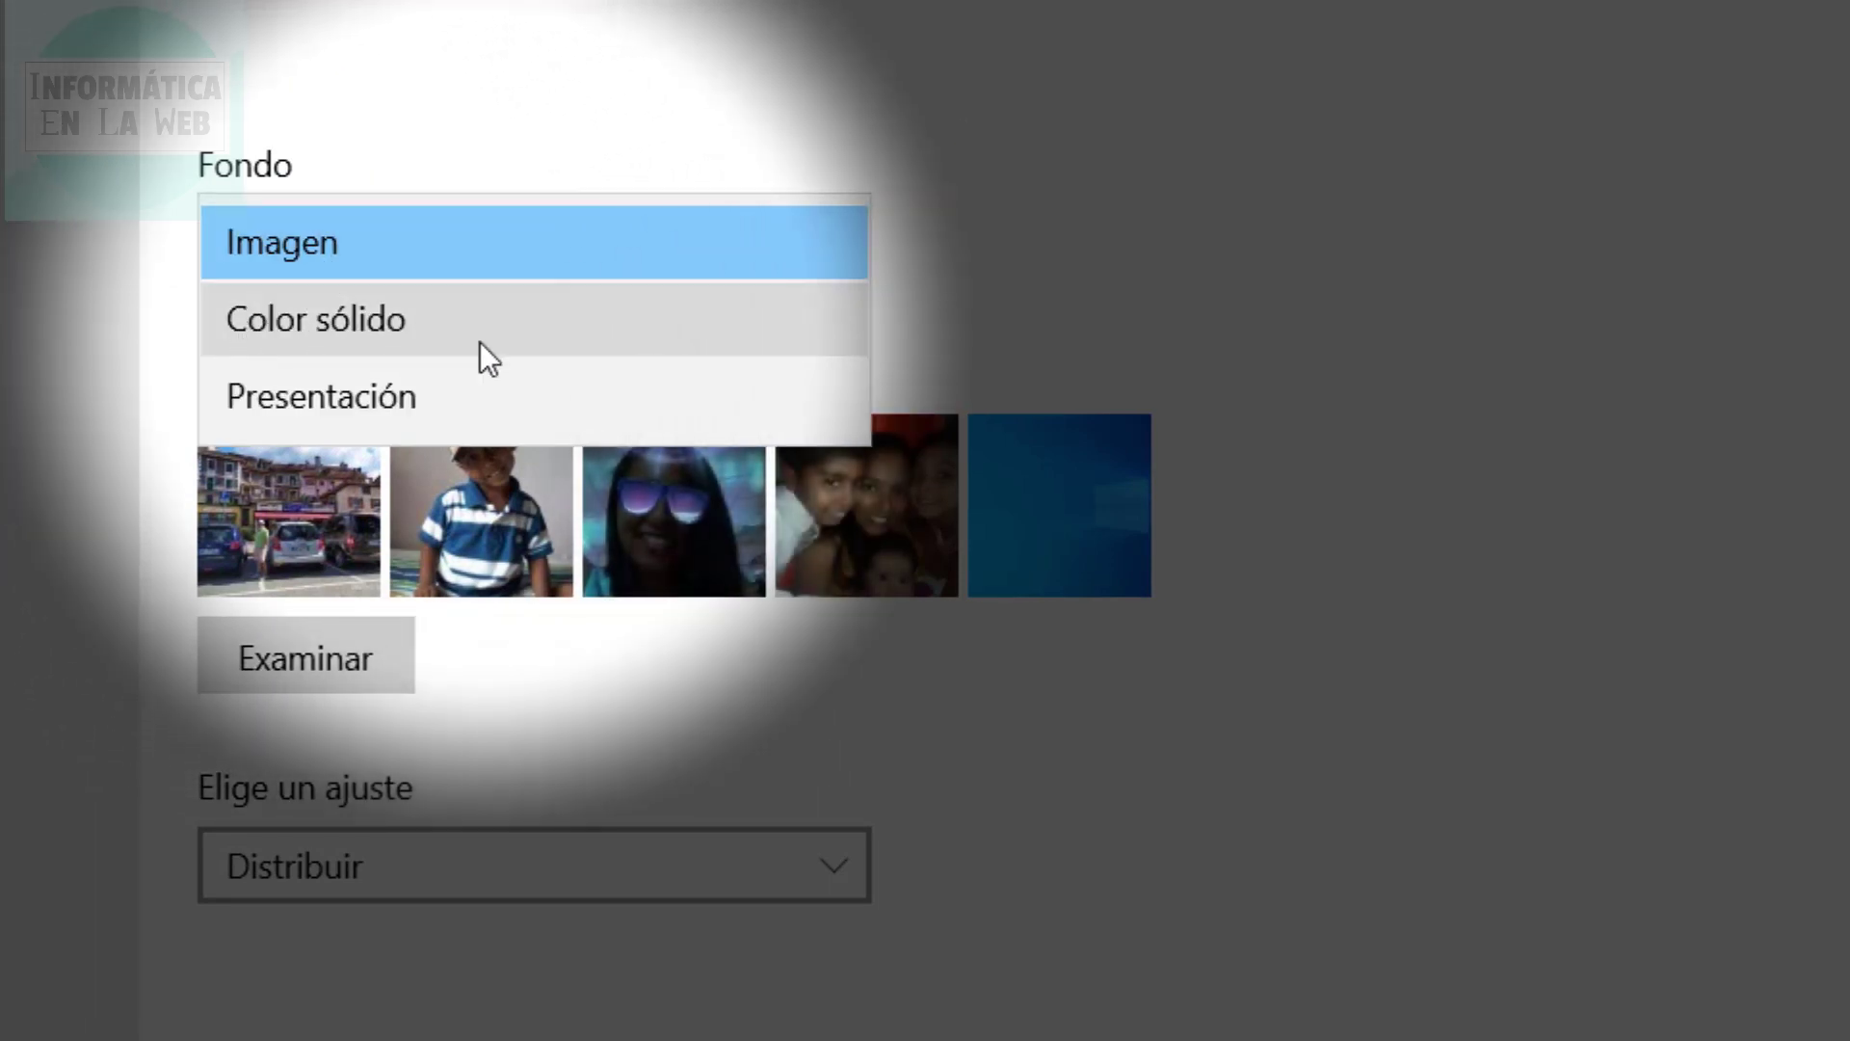
pyautogui.click(480, 341)
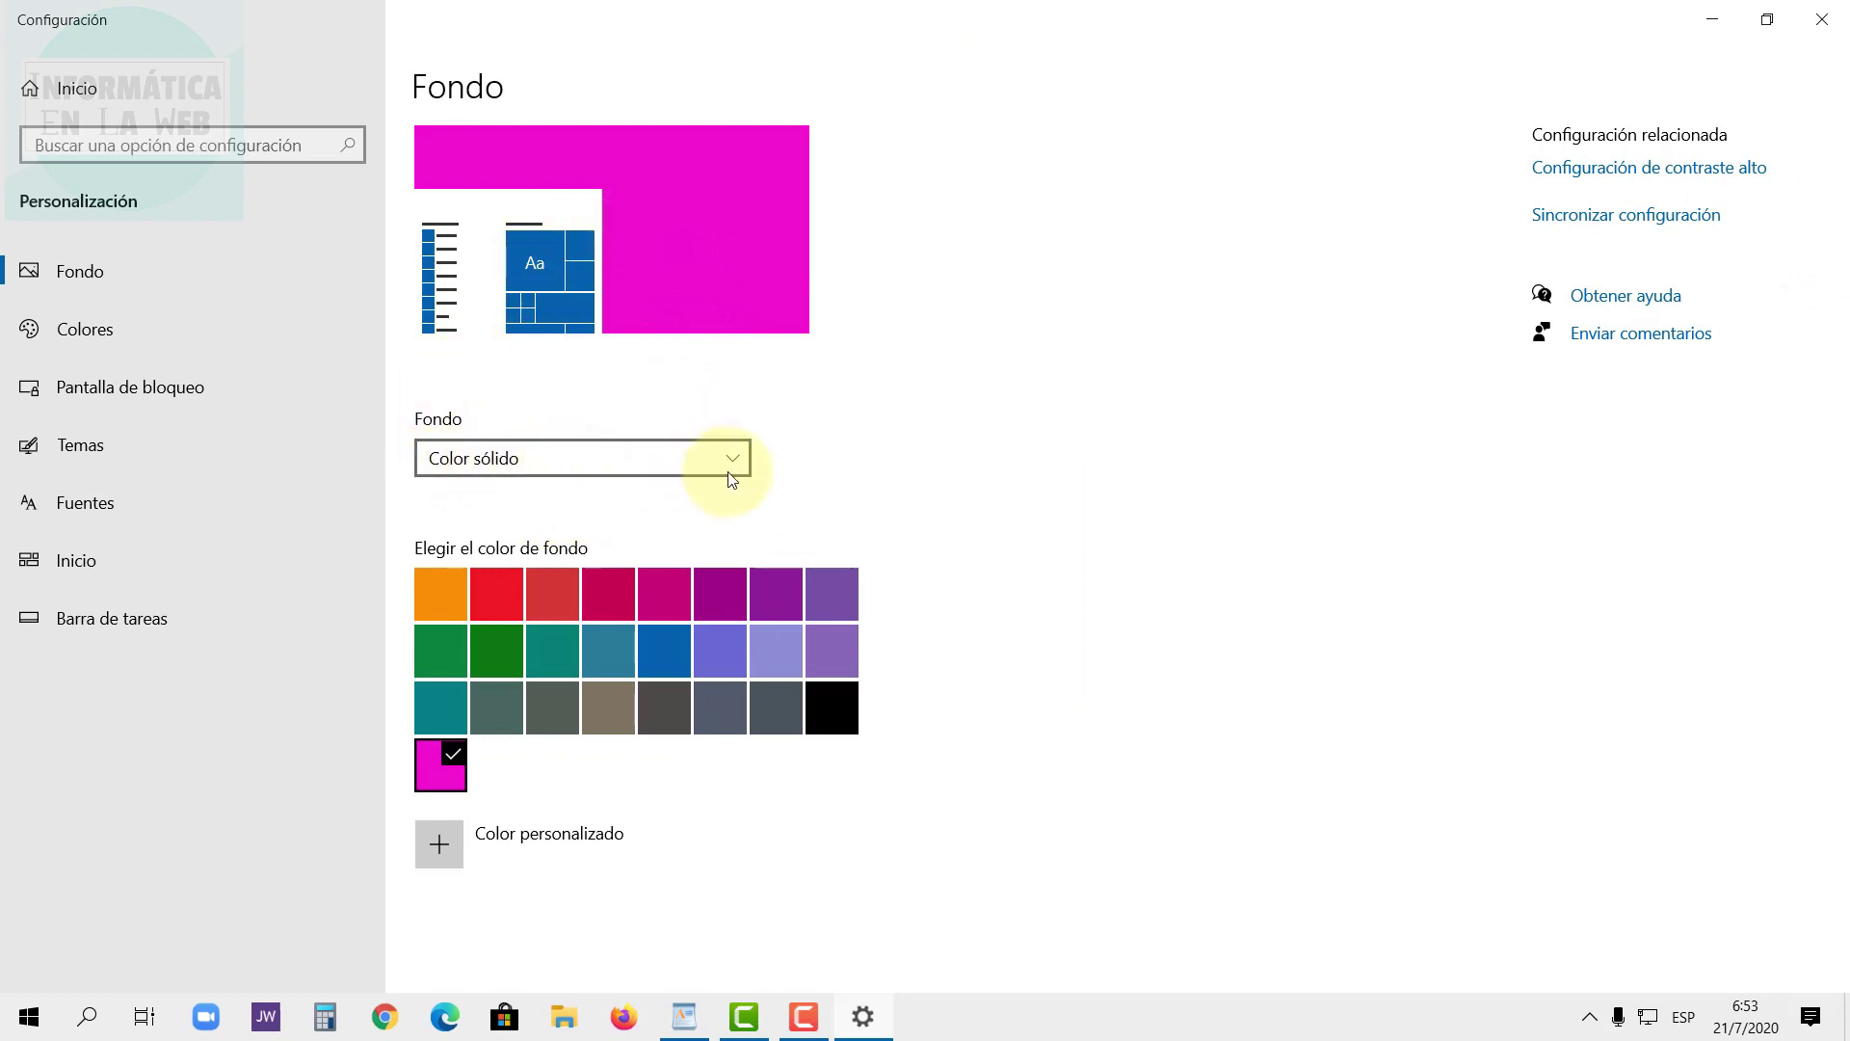
# Try the red background colour, set it to Dorado instead, and view the desktop before returning to the background settings.
pyautogui.click(507, 603)
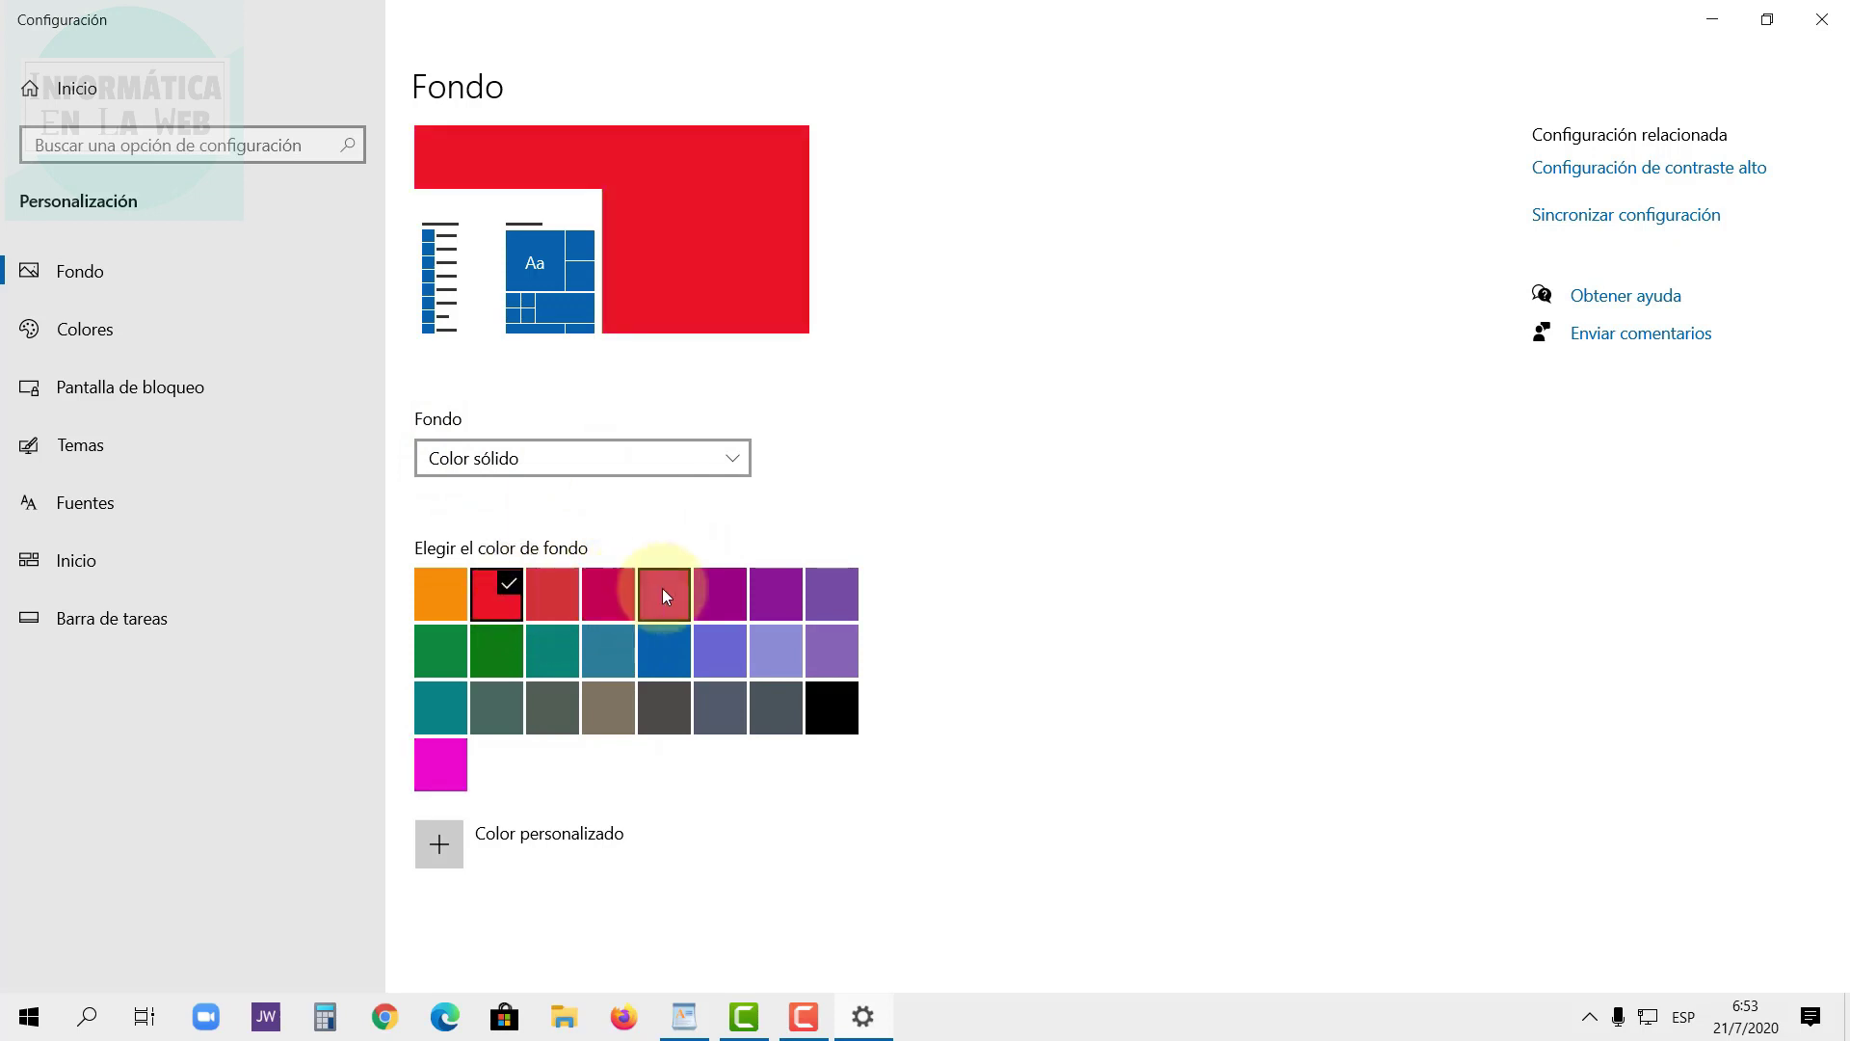
pyautogui.click(455, 593)
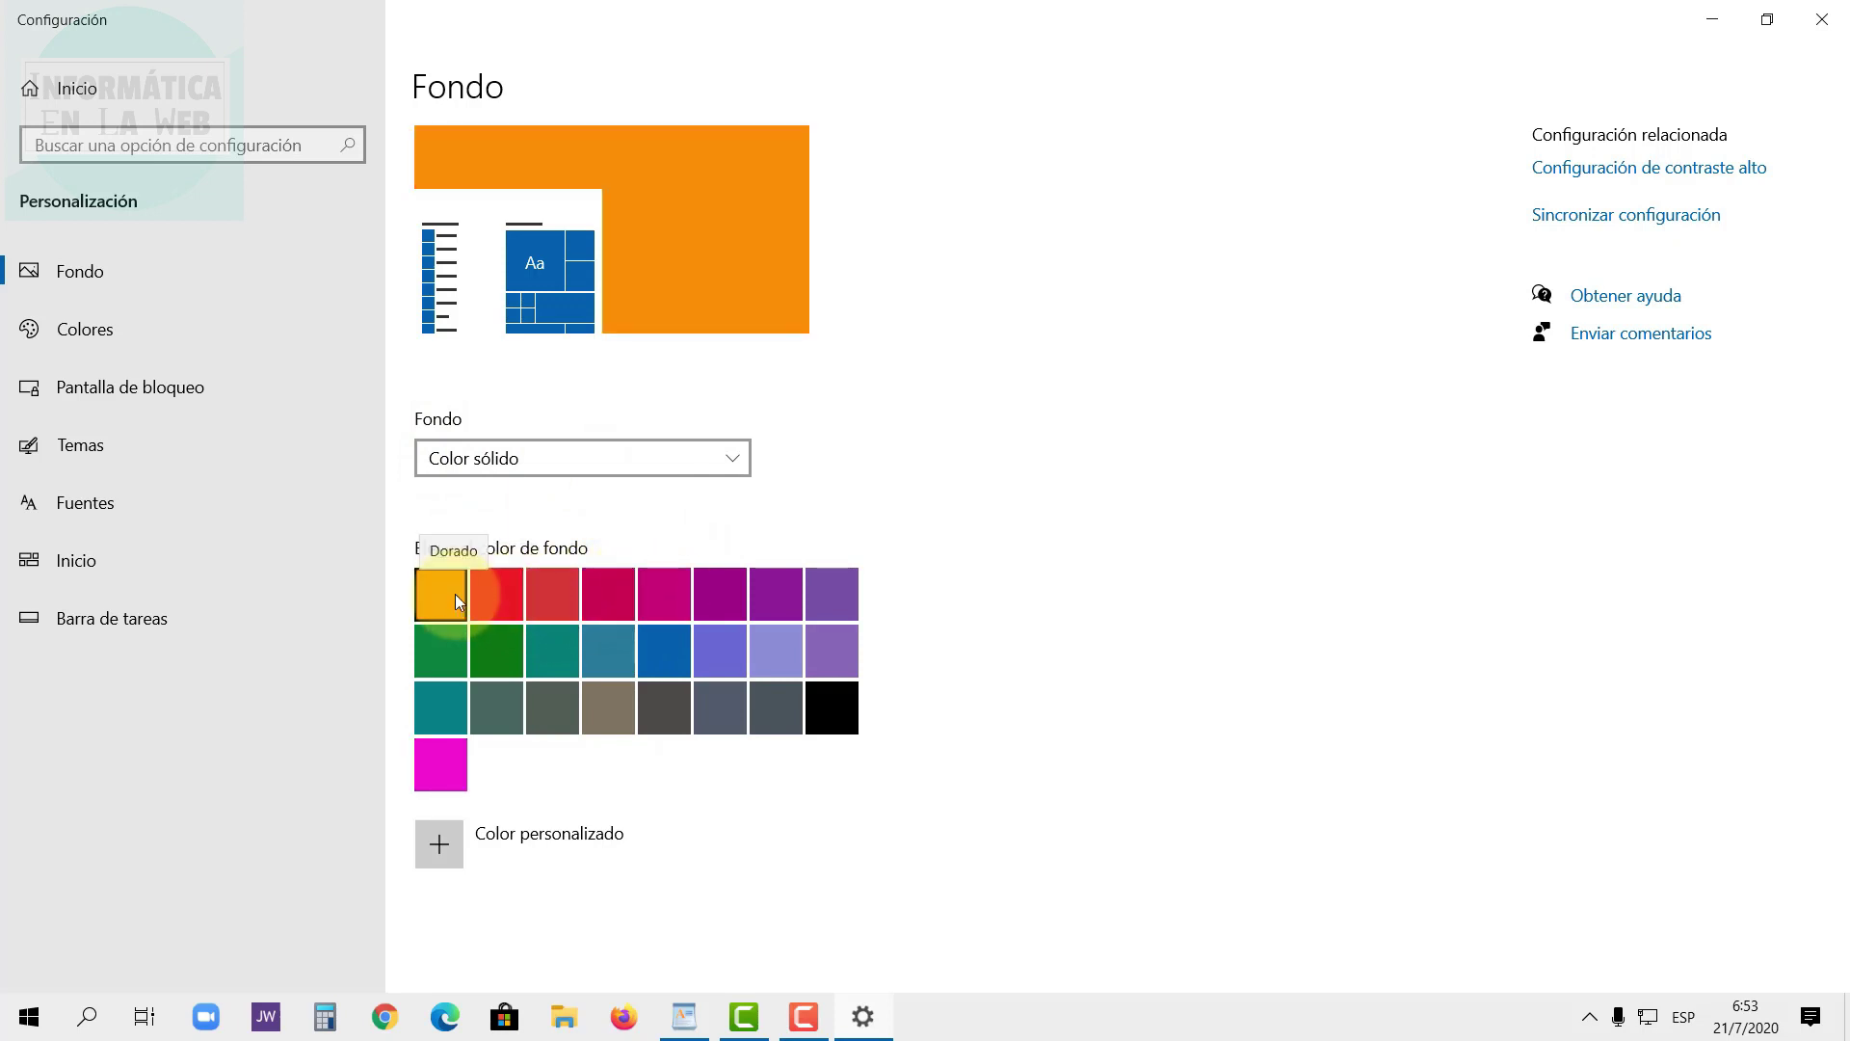
pyautogui.click(1727, 17)
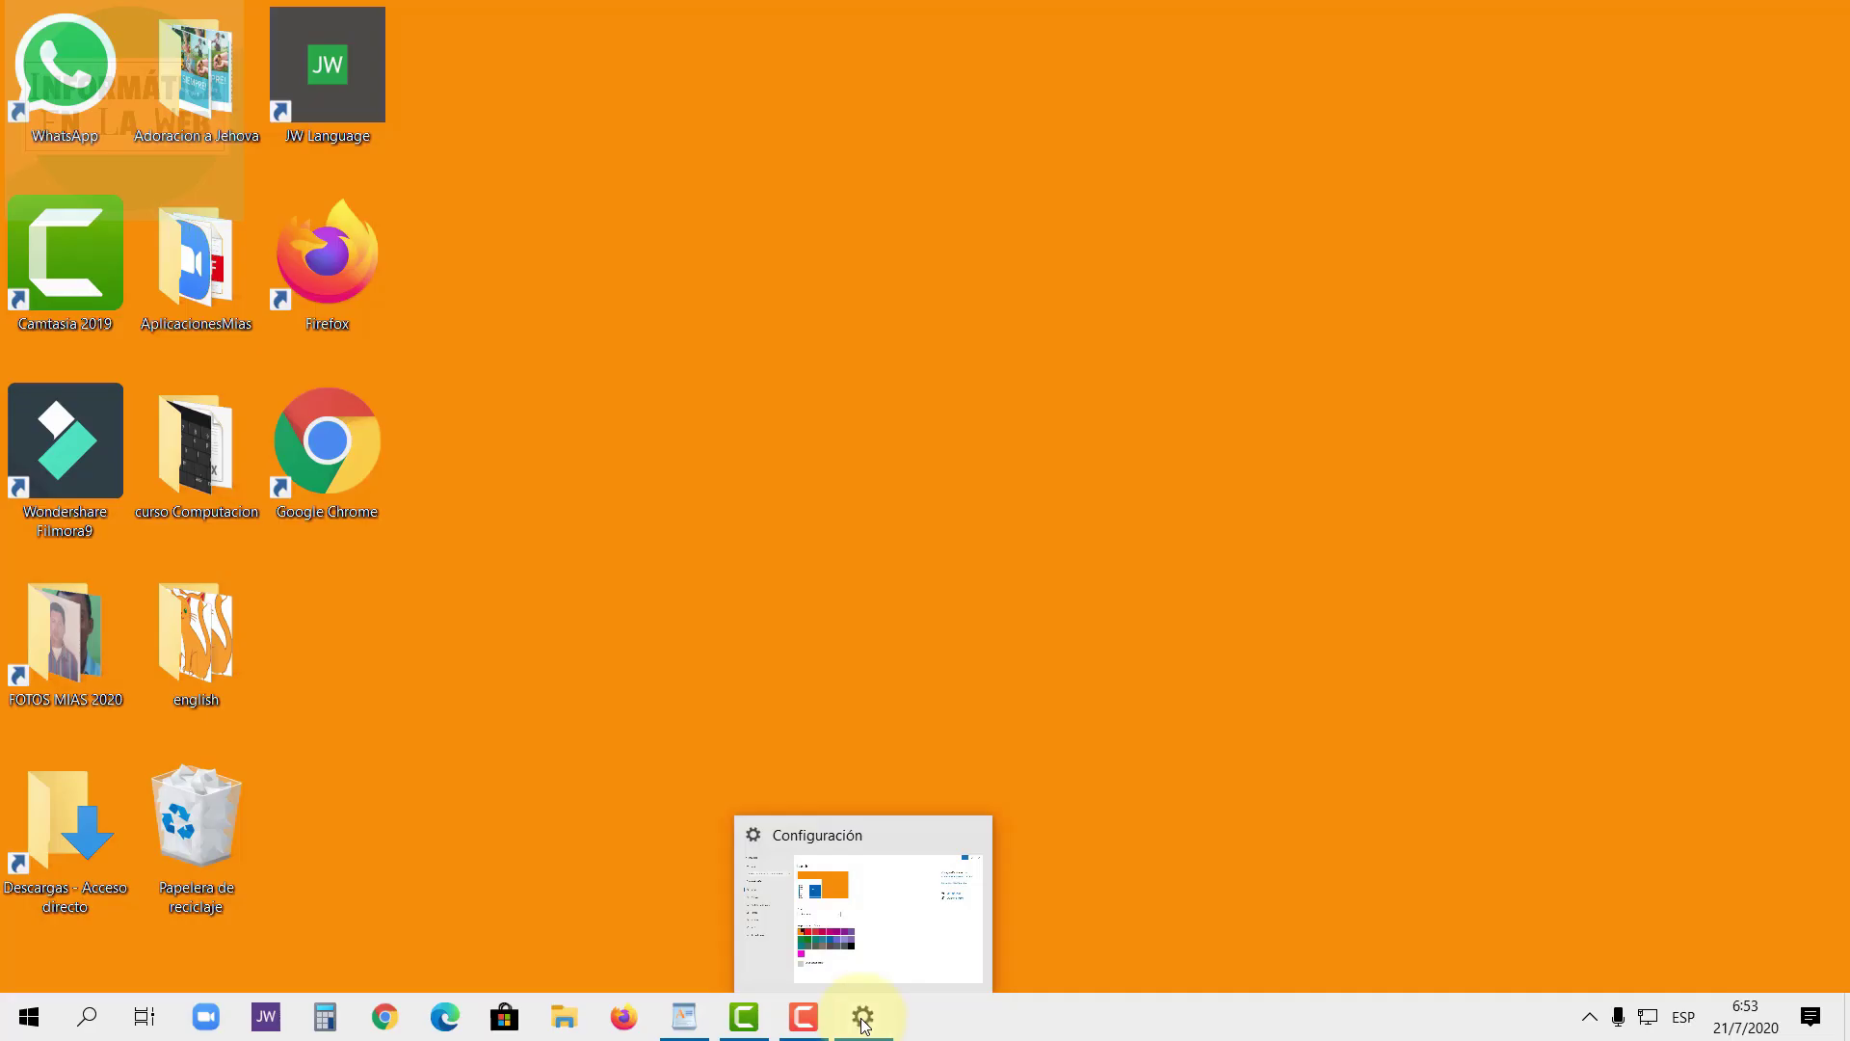
pyautogui.click(864, 1019)
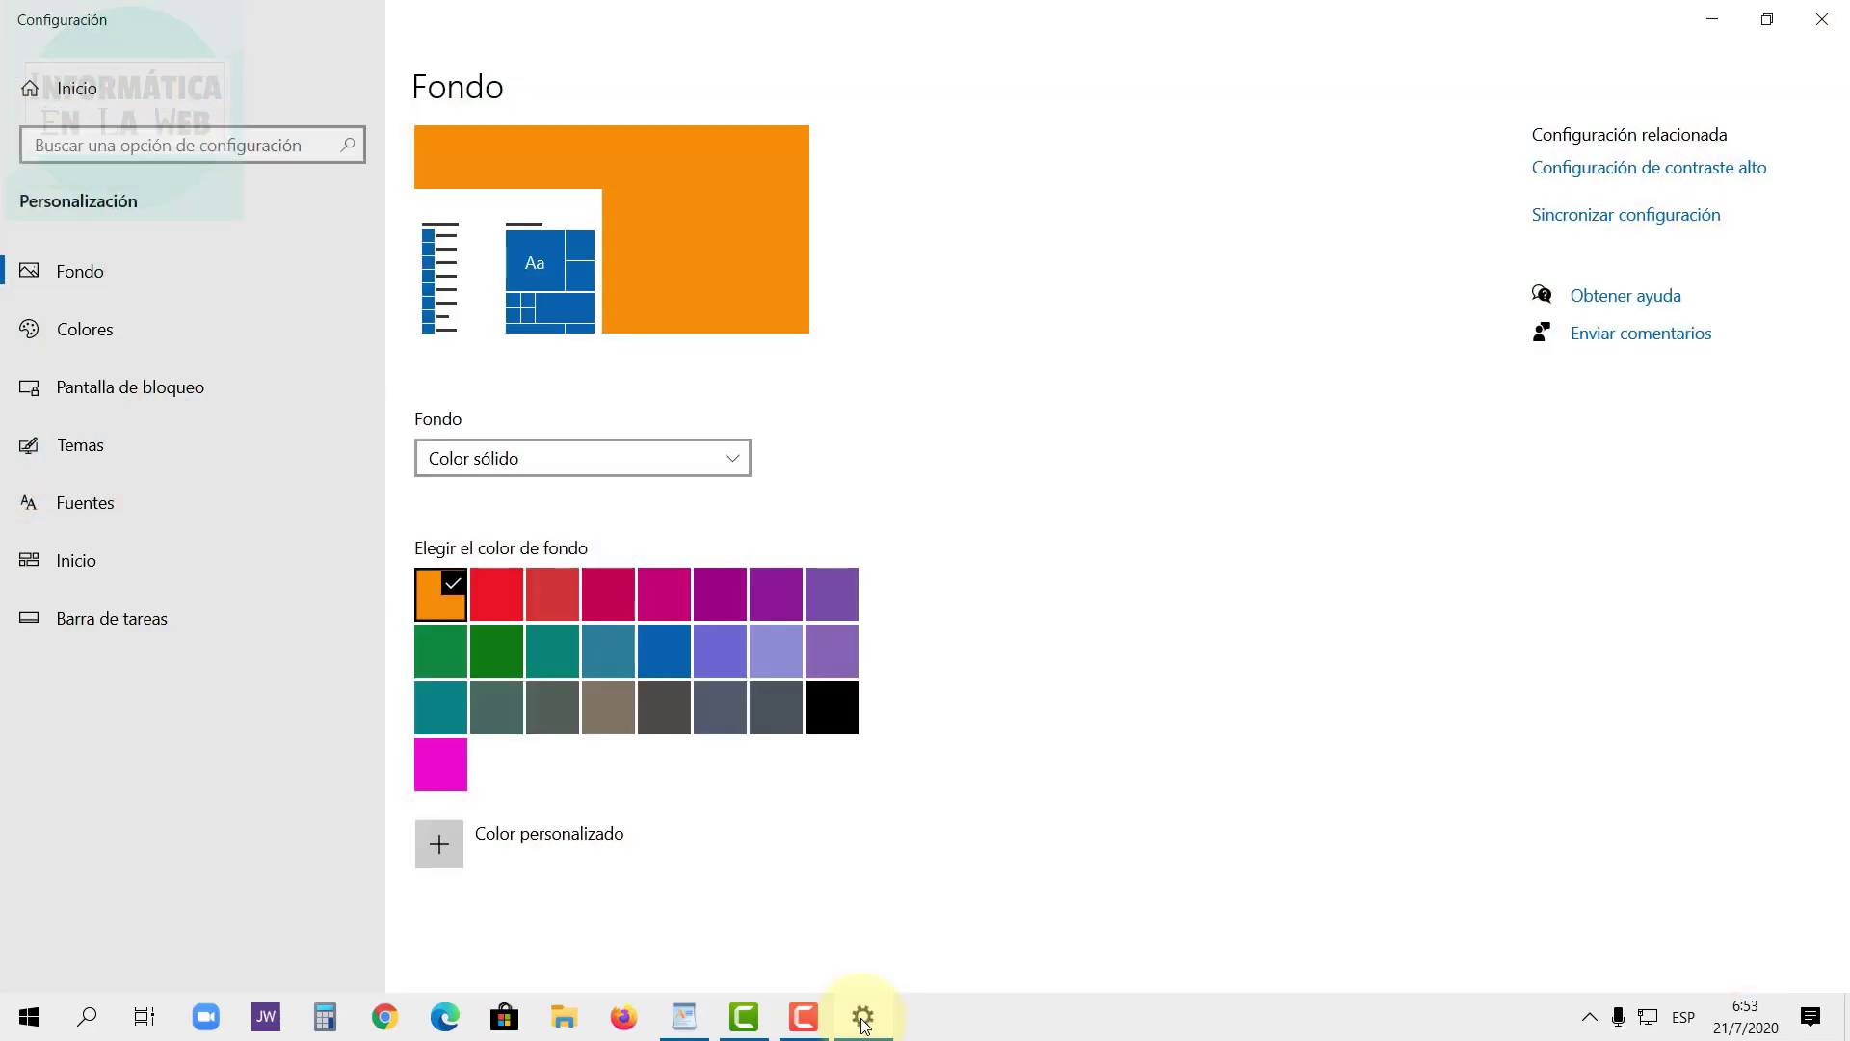
# Set the solid background colour to black and view it on the desktop before returning to the background settings.
pyautogui.click(847, 714)
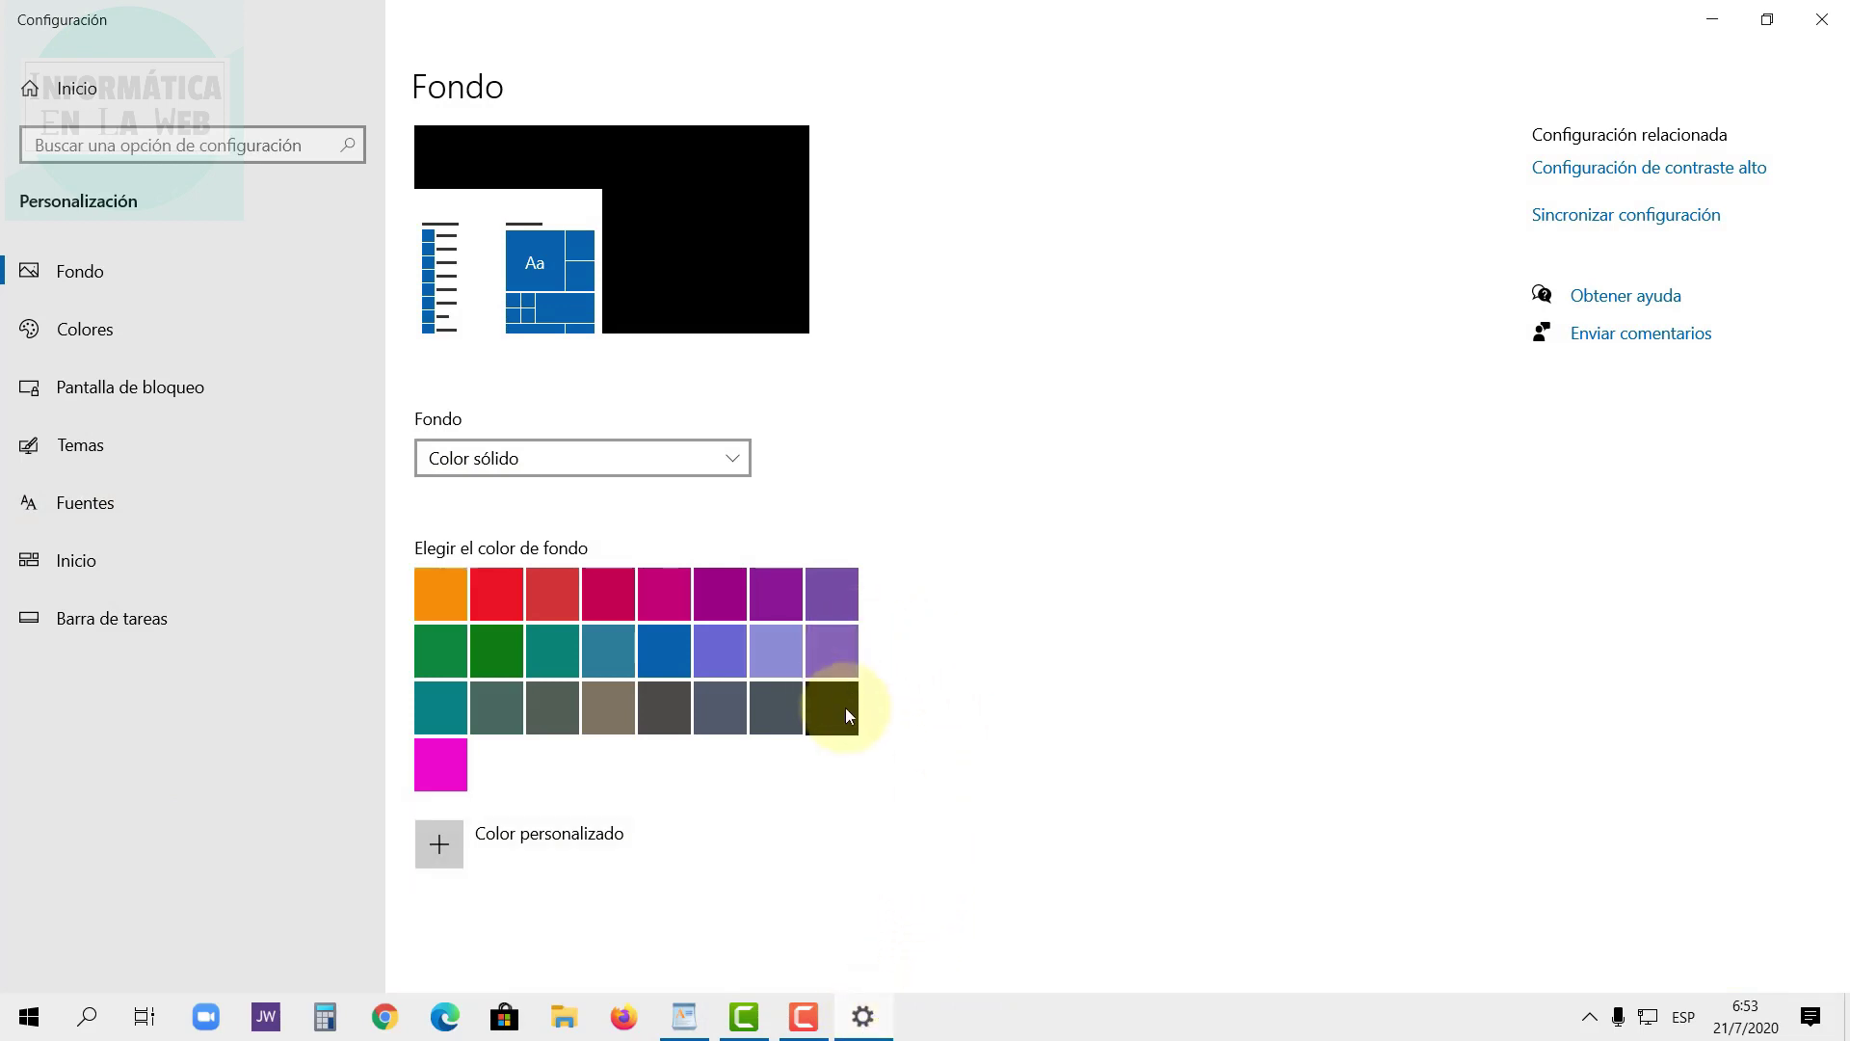
pyautogui.click(880, 1008)
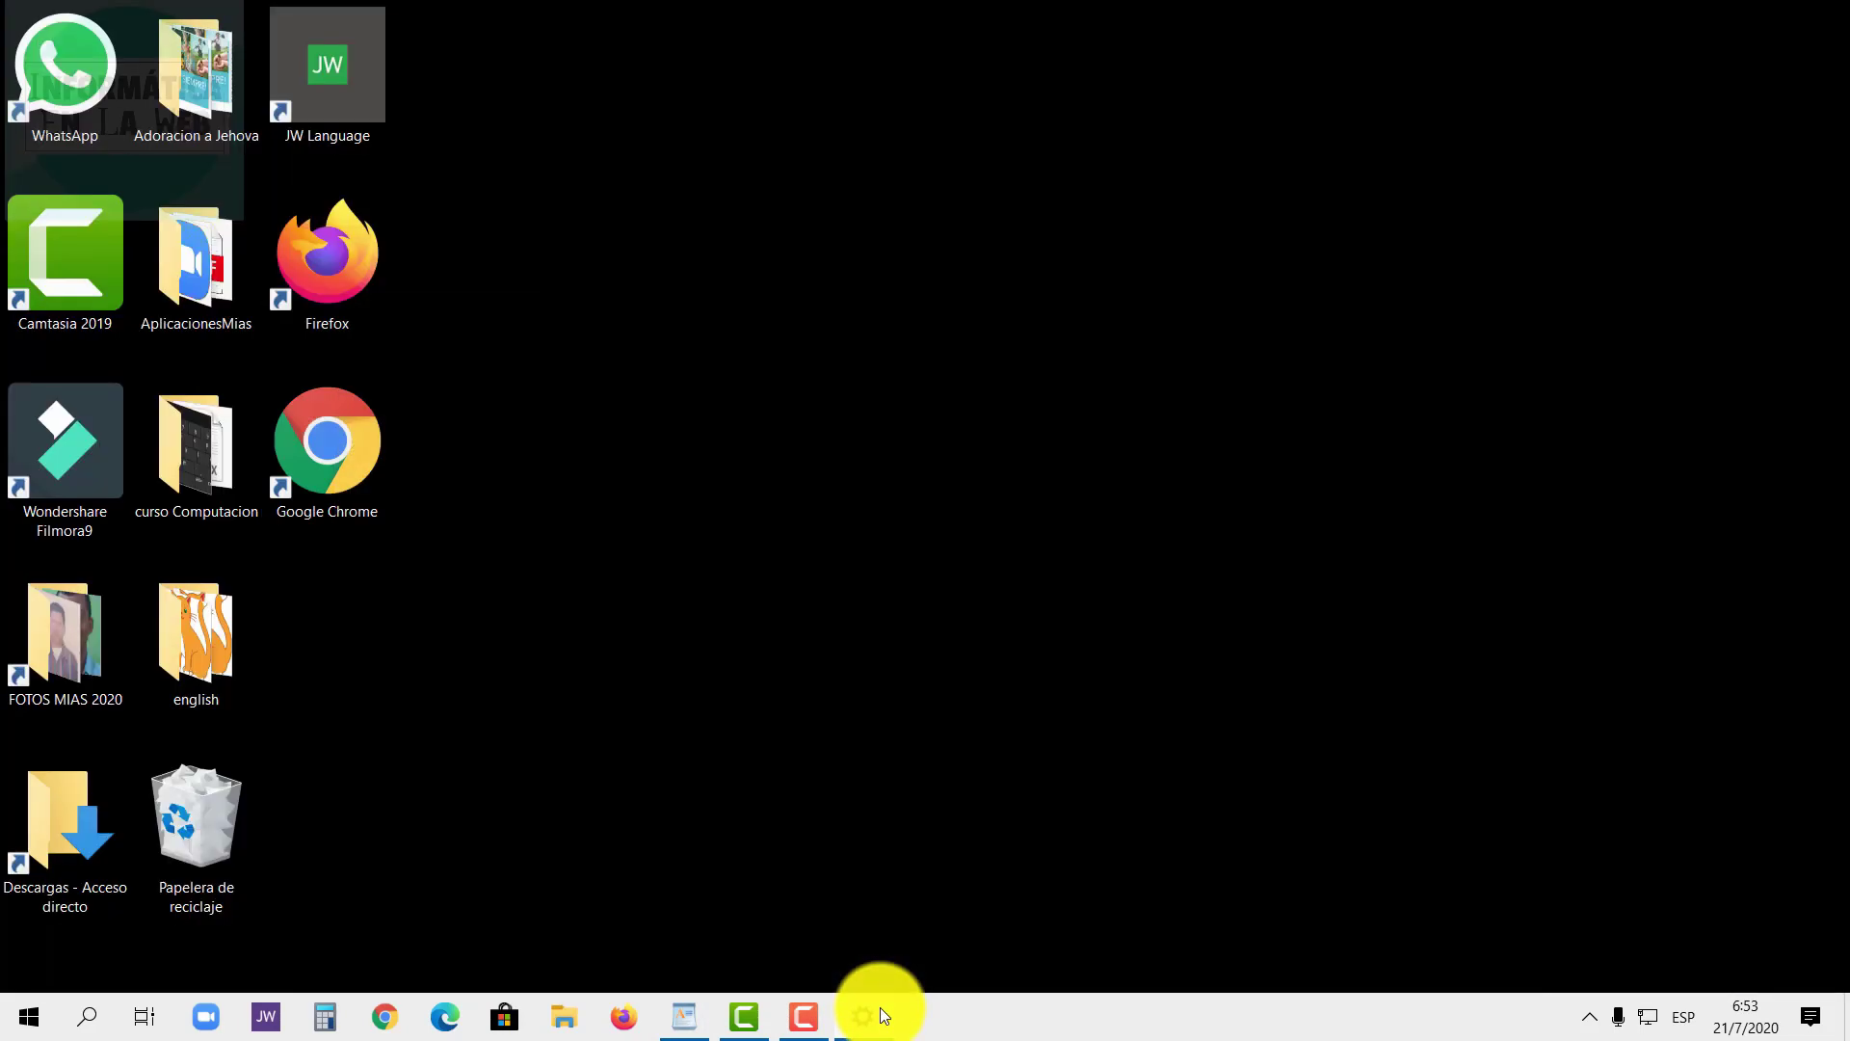
pyautogui.click(881, 1008)
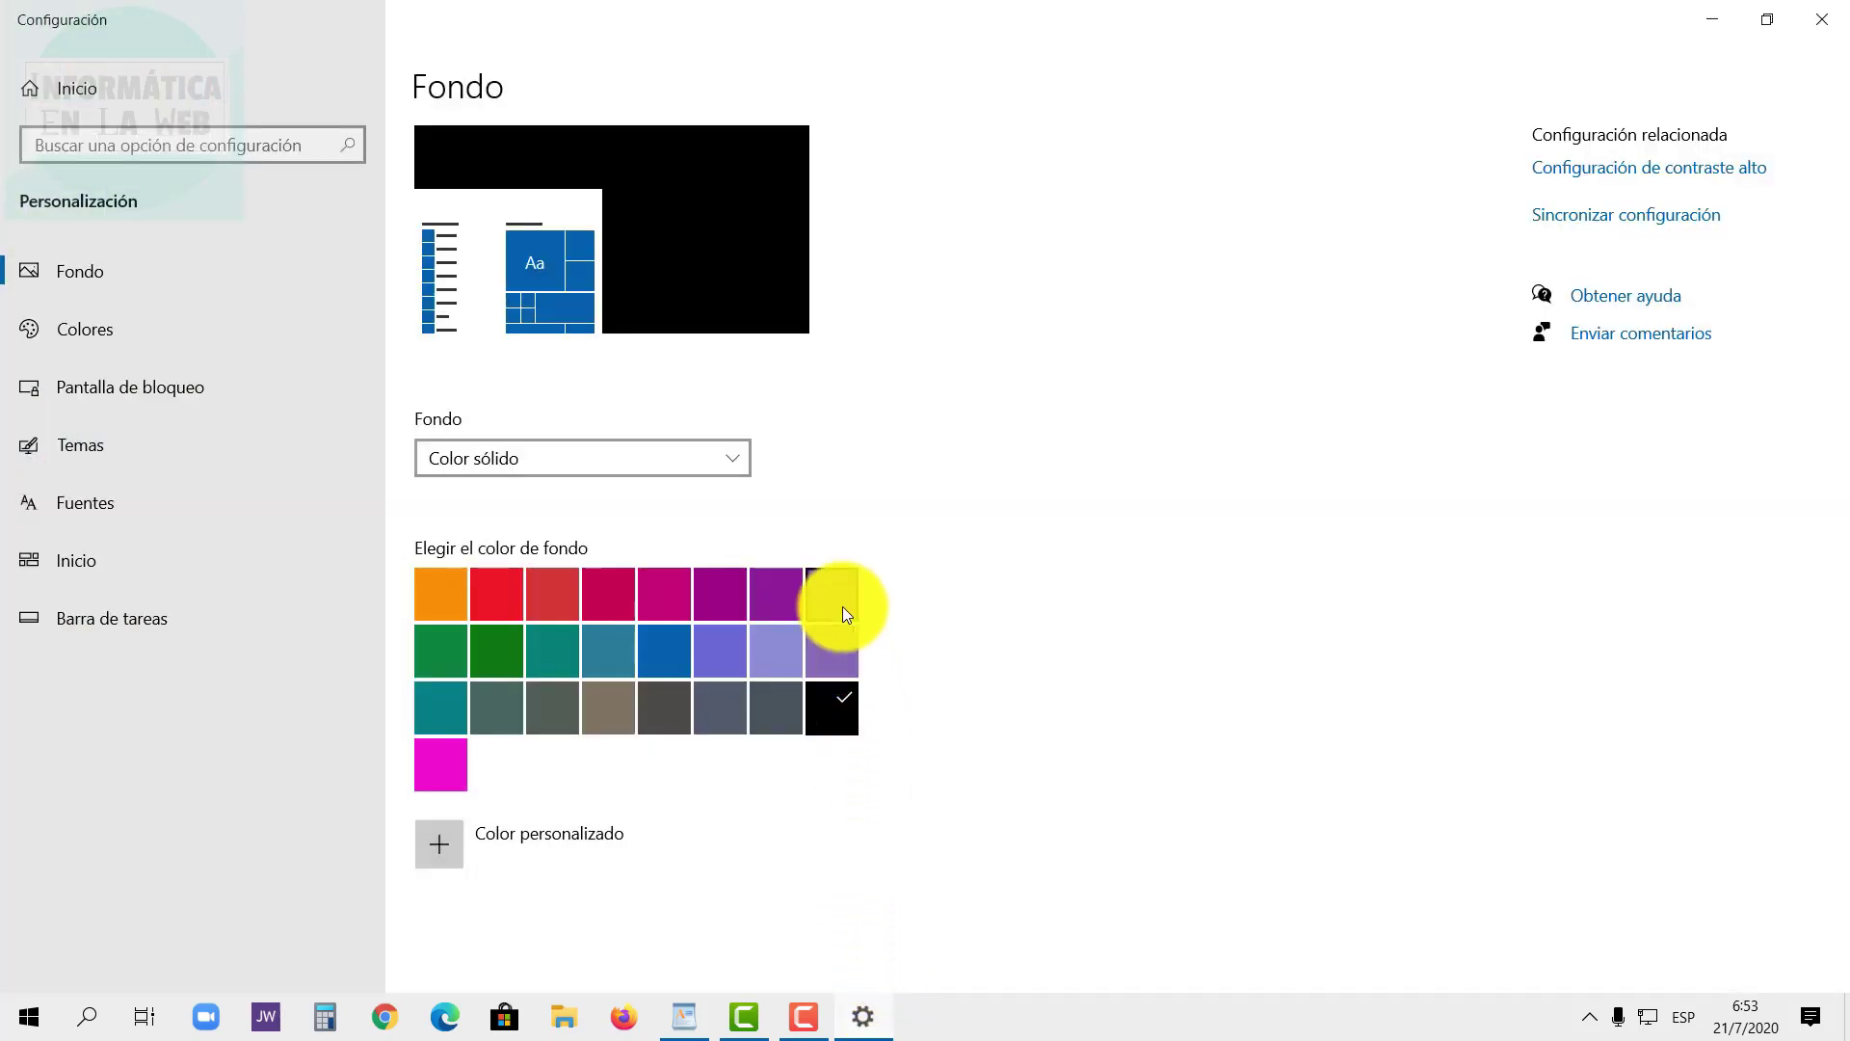
# Set the solid background colour to Azul marino and view it on the desktop before returning to the background settings.
pyautogui.click(673, 651)
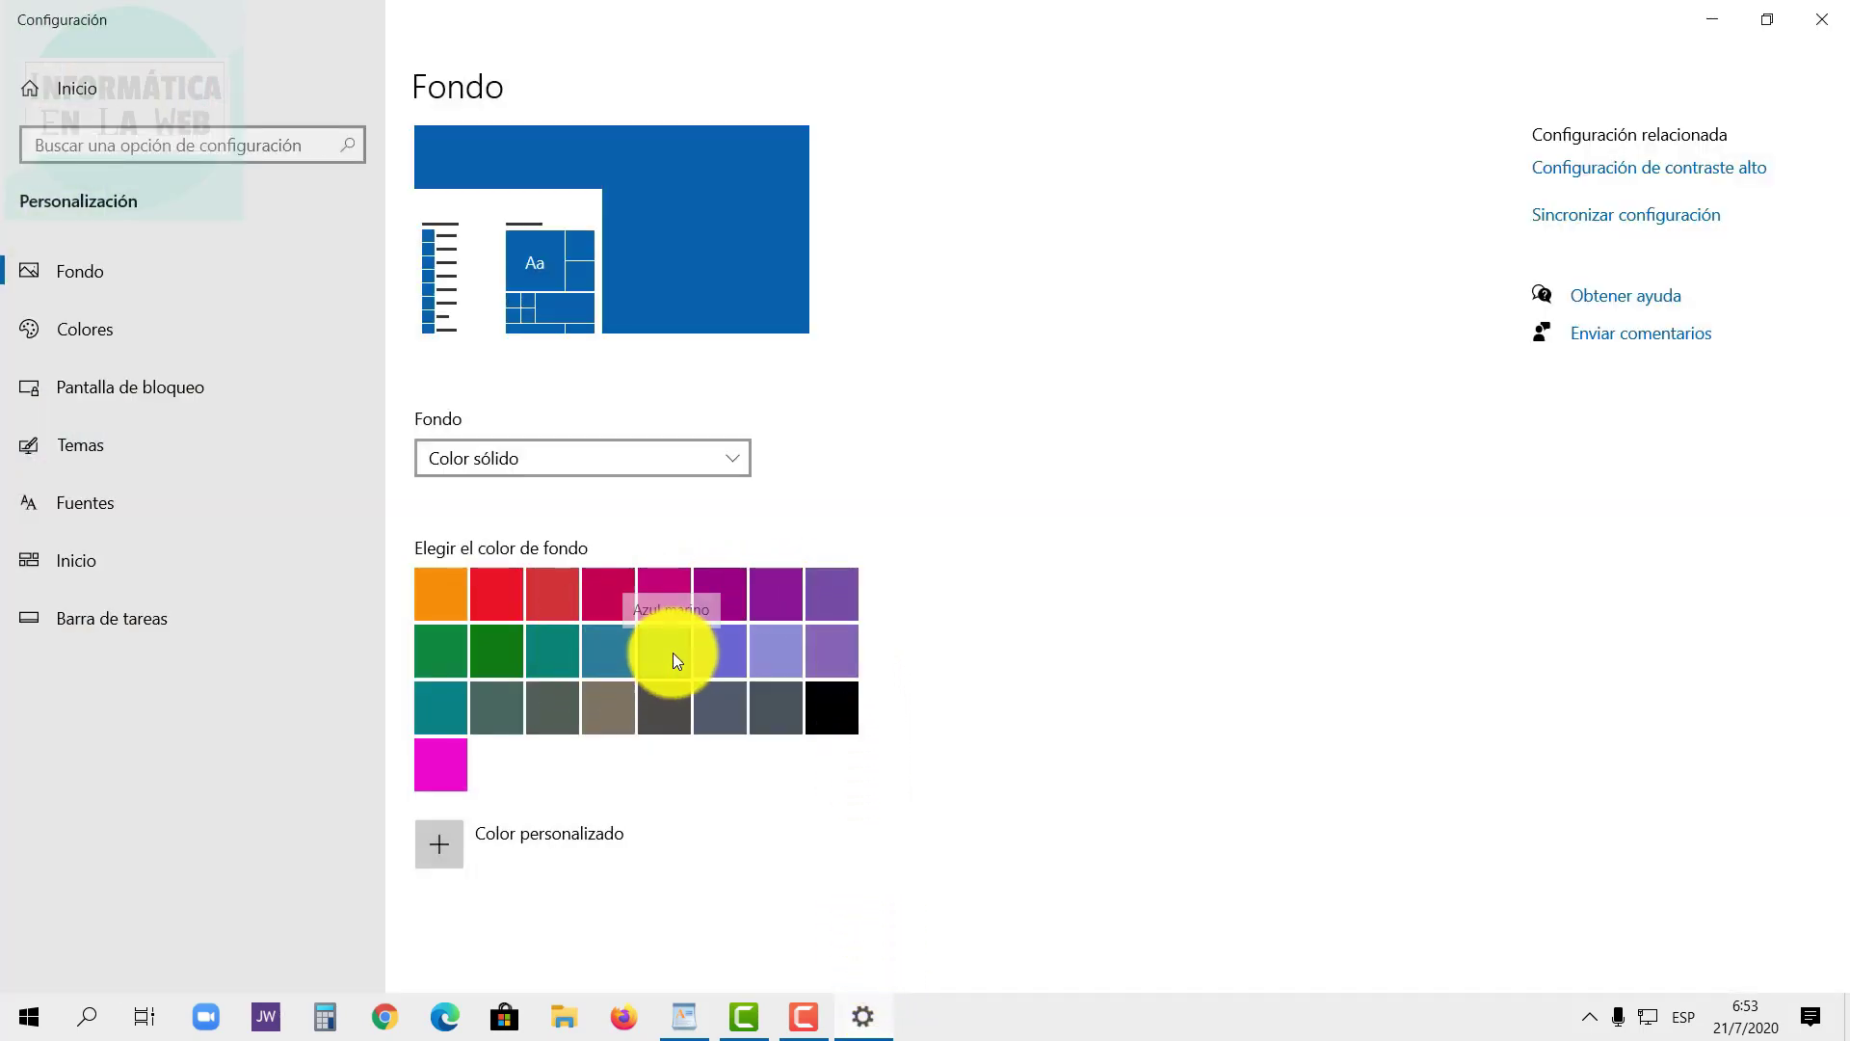
pyautogui.click(874, 1030)
pyautogui.click(874, 1030)
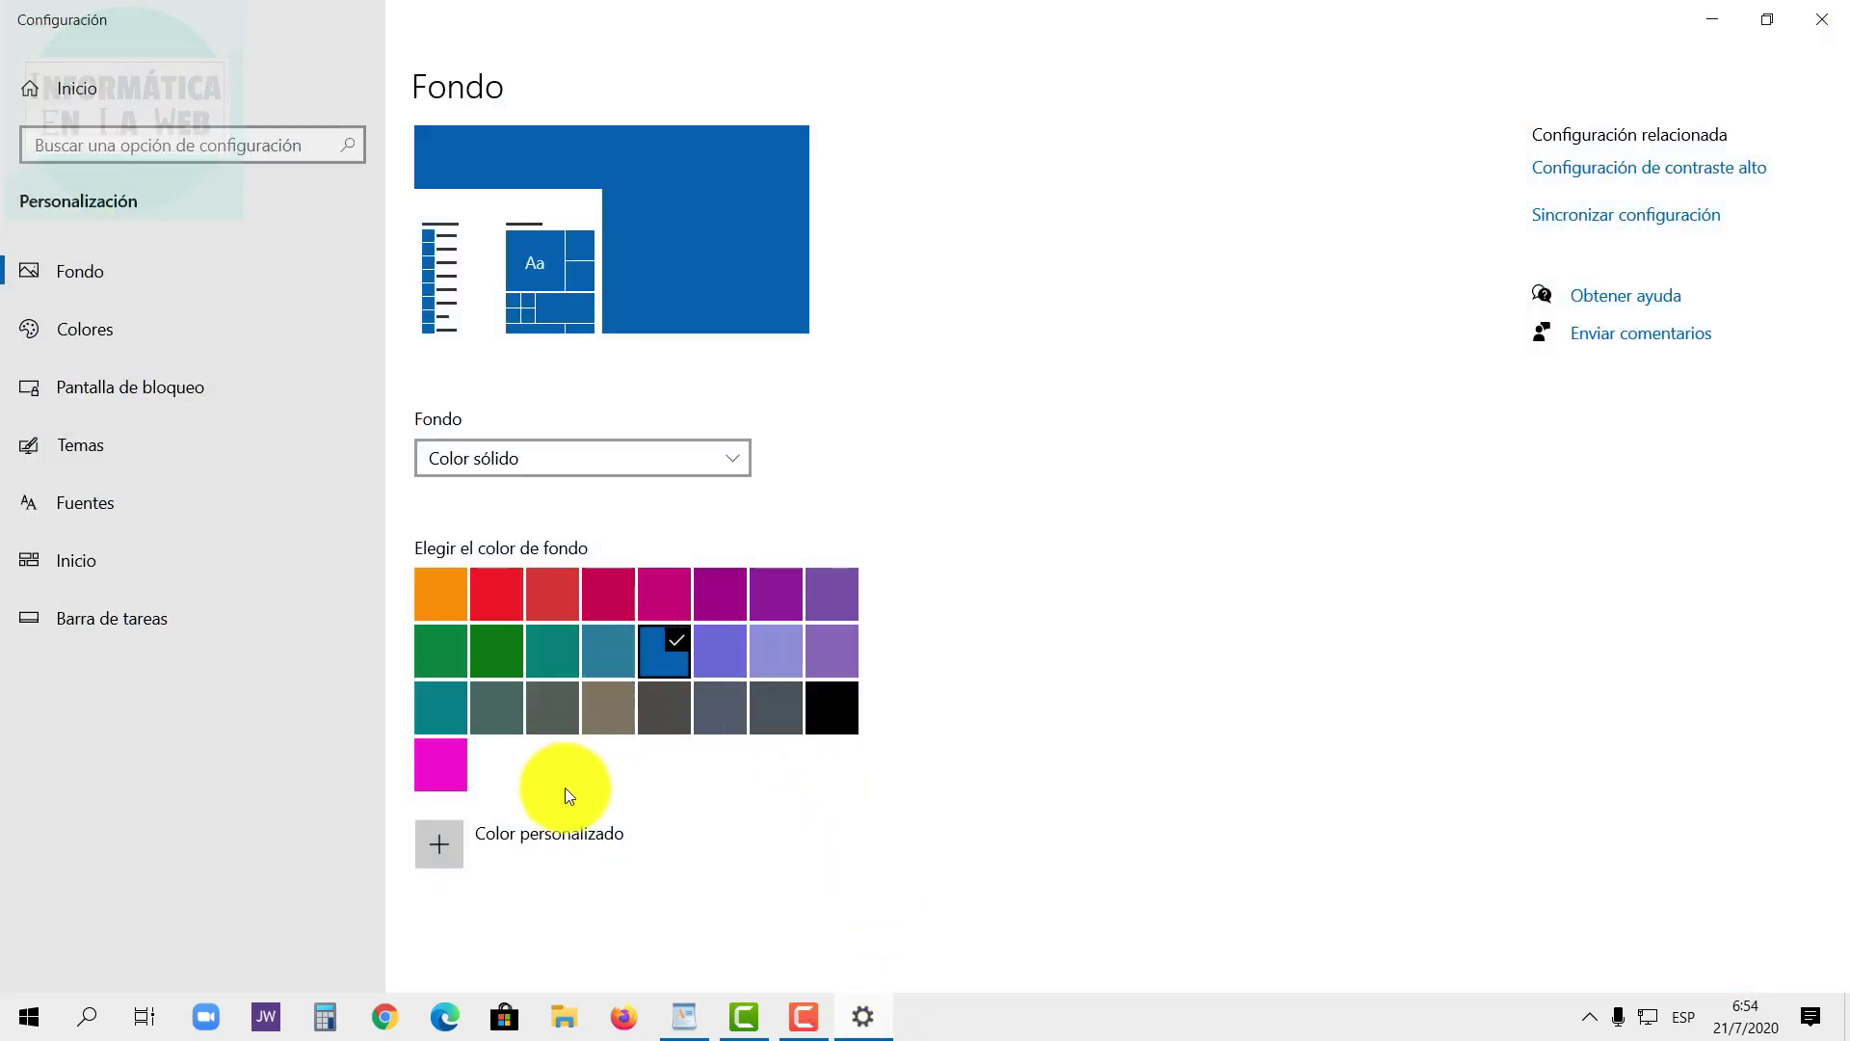
# Apply a bright turquoise custom background colour (#1DF0D8), view it on the desktop and return to the background settings.
pyautogui.click(545, 844)
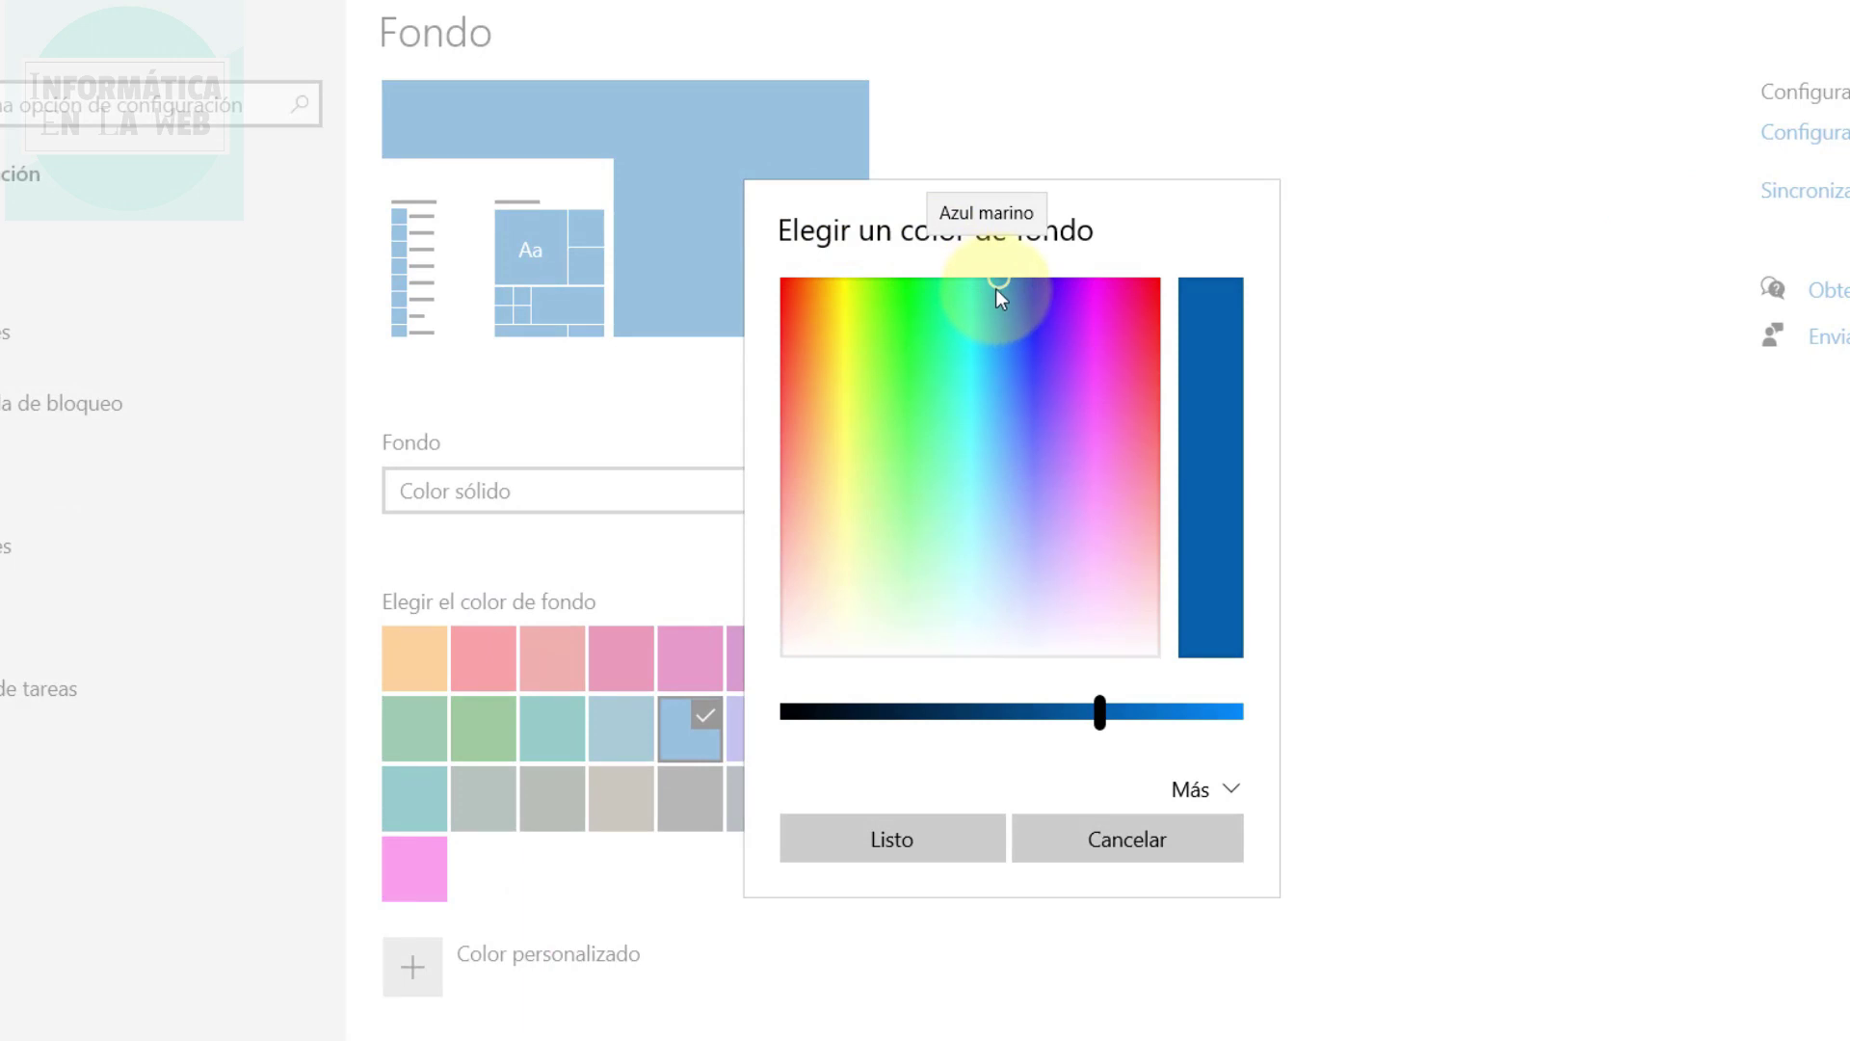
pyautogui.moveTo(996, 287); pyautogui.dragTo(963, 324)
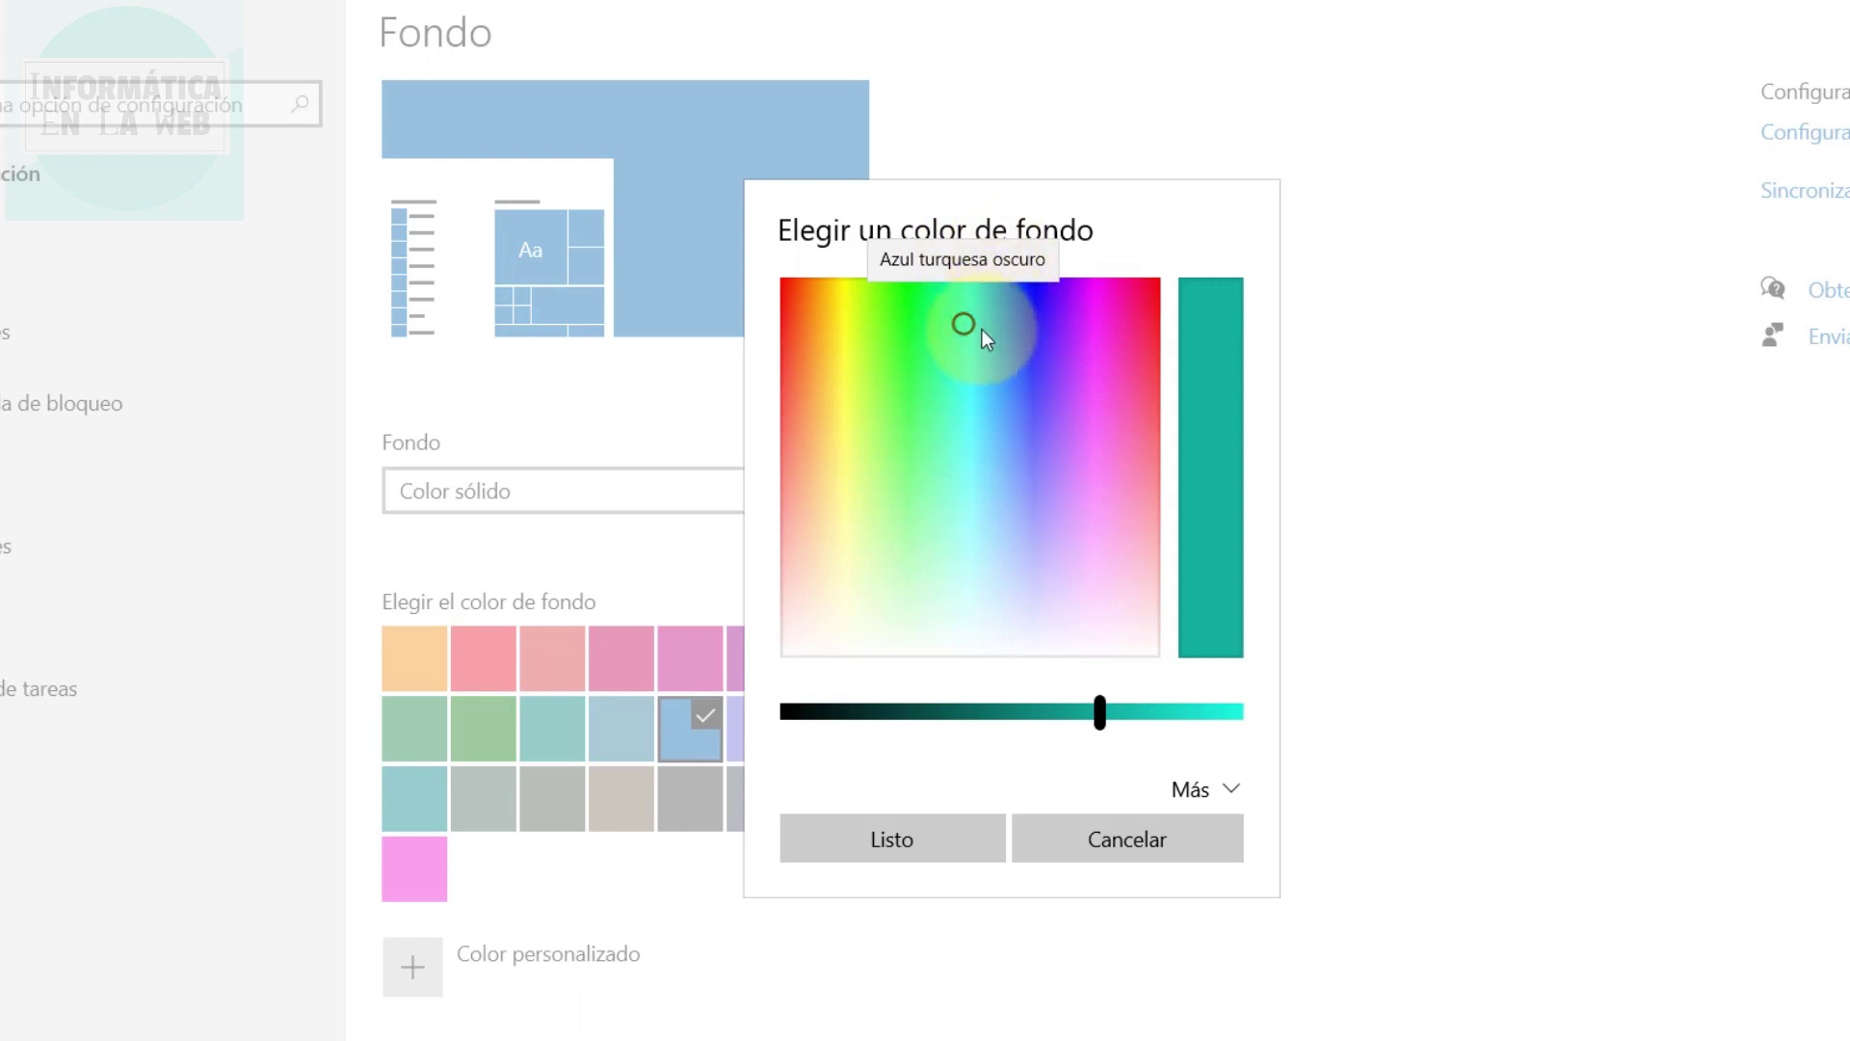
pyautogui.moveTo(1105, 723); pyautogui.dragTo(1217, 690)
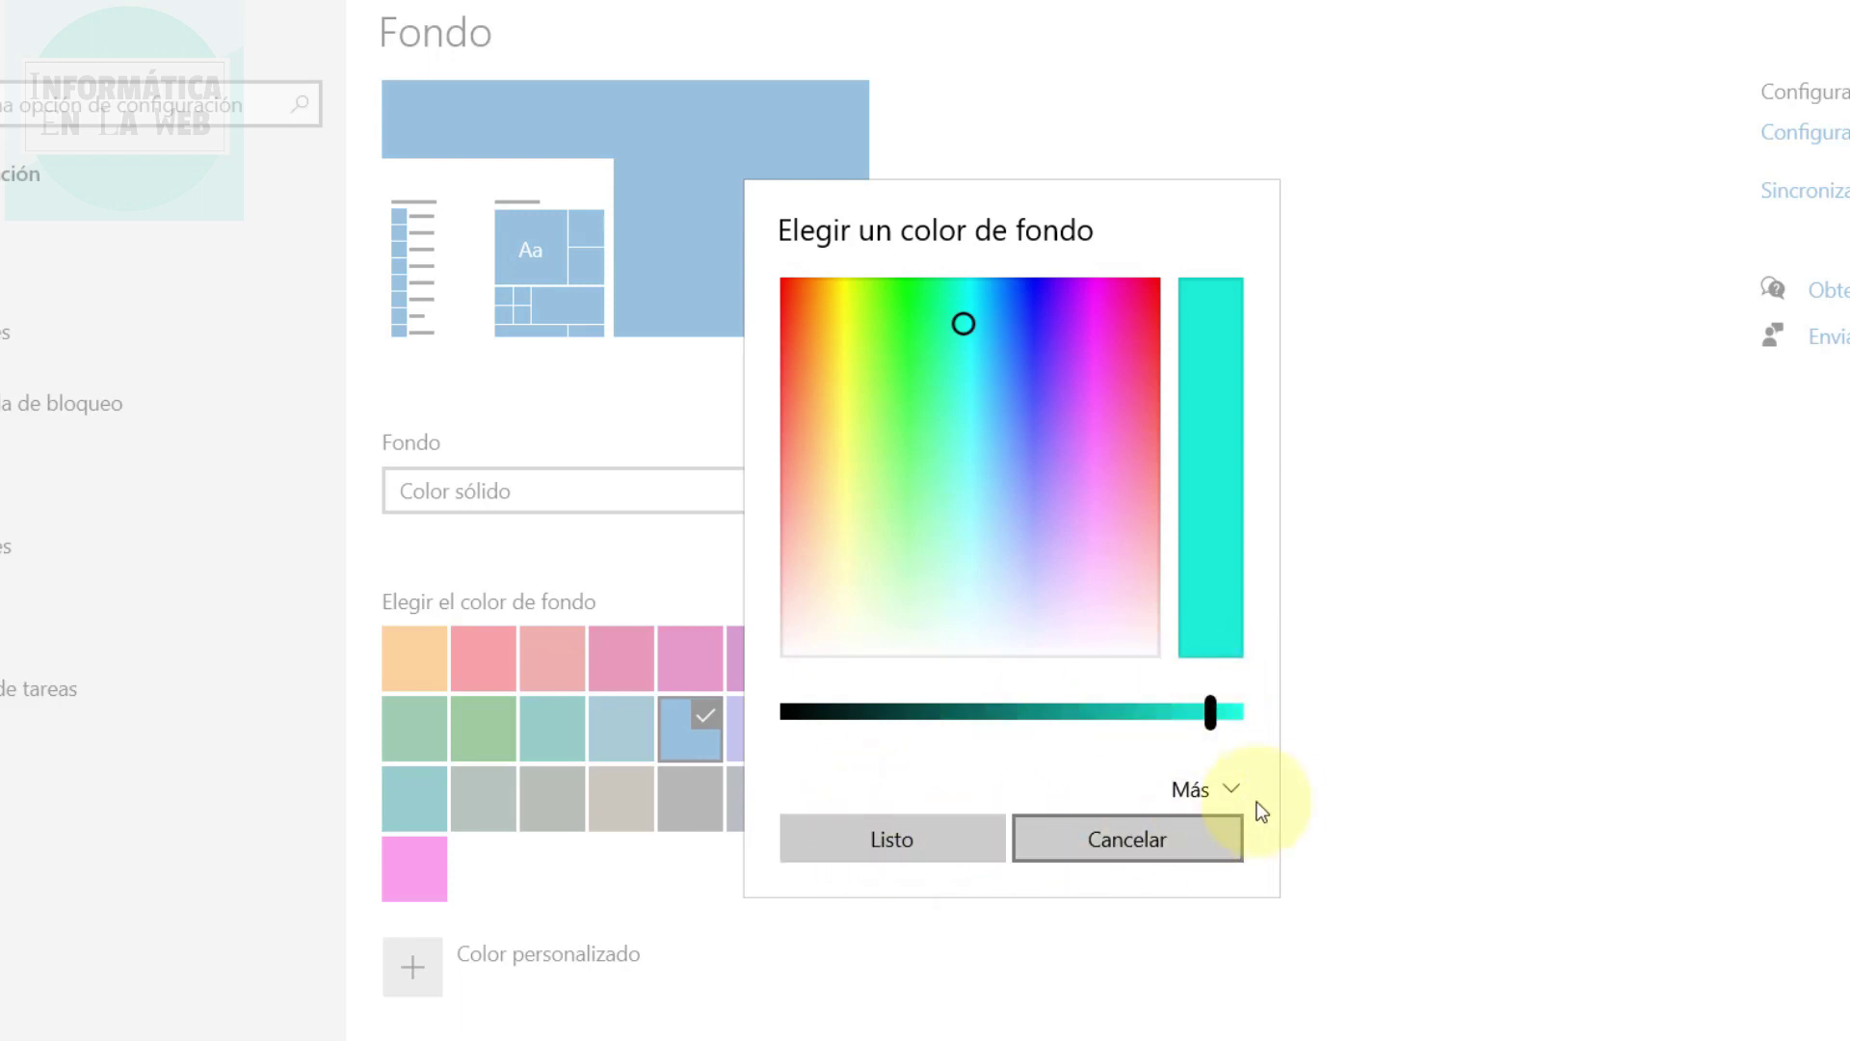
pyautogui.click(1218, 800)
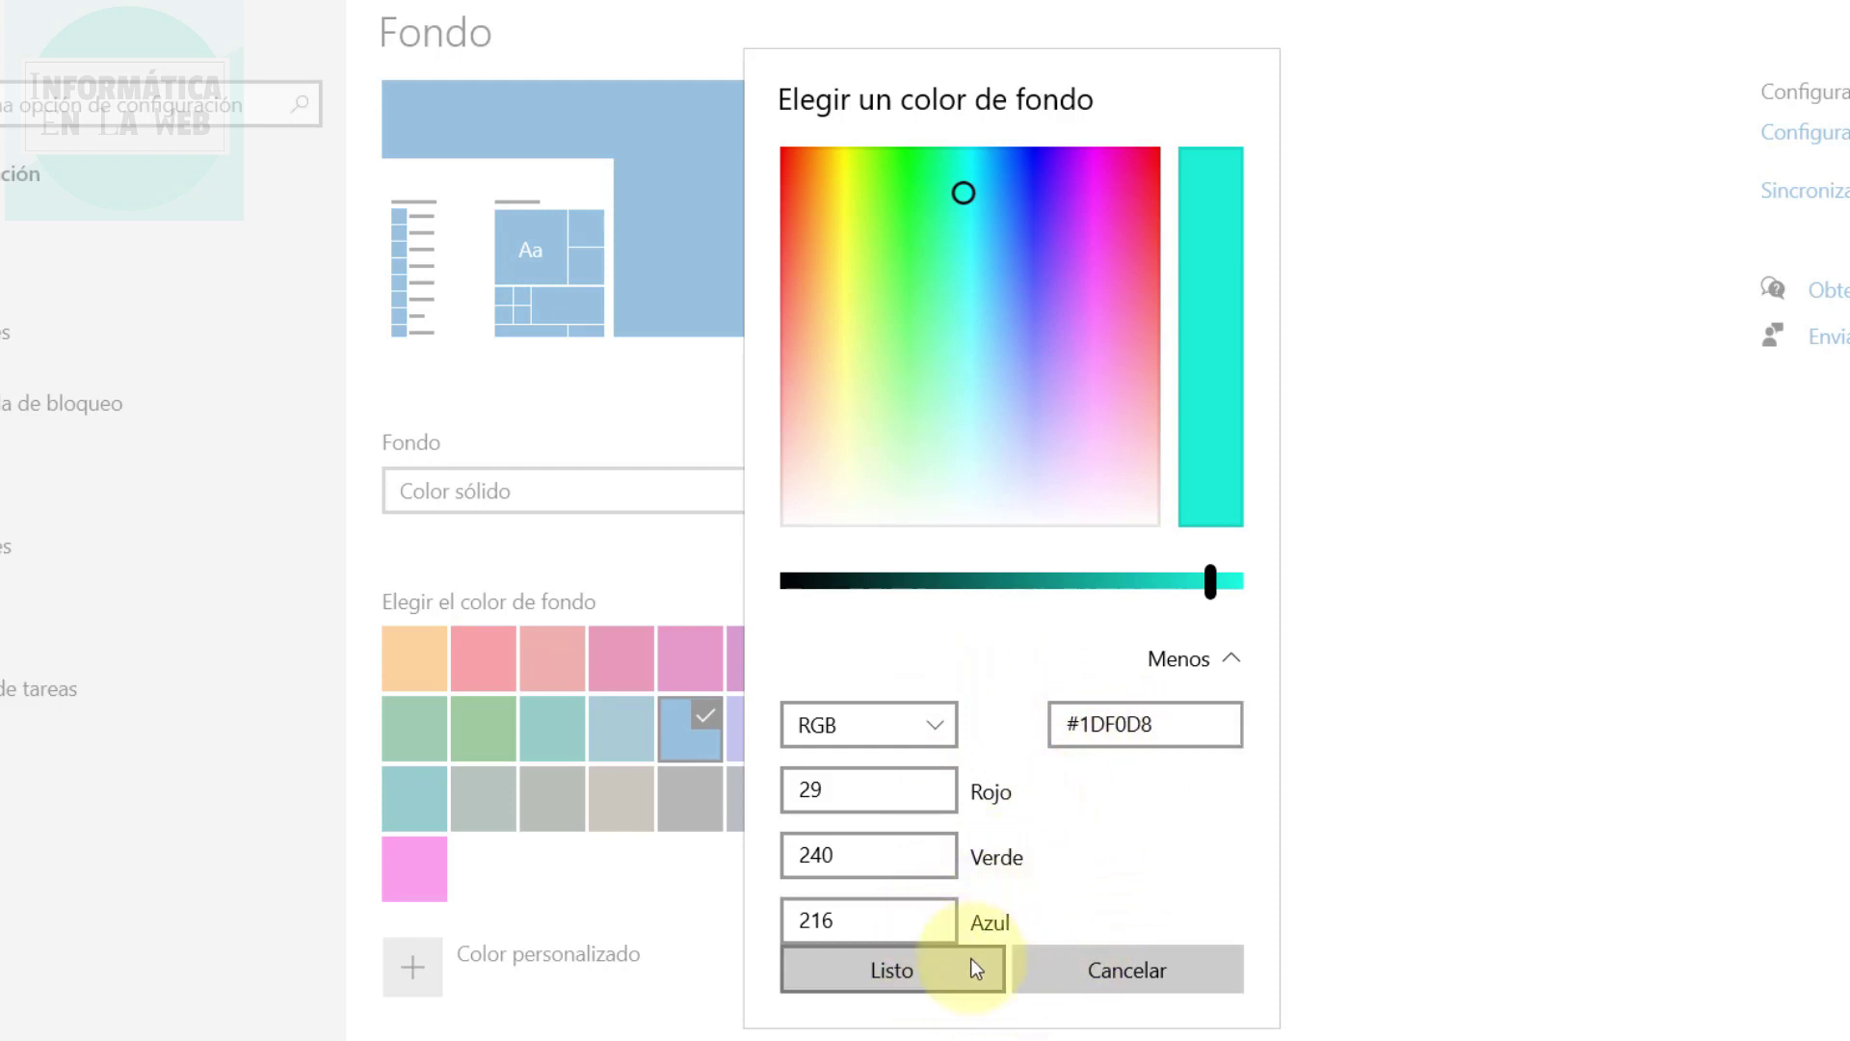
pyautogui.click(917, 974)
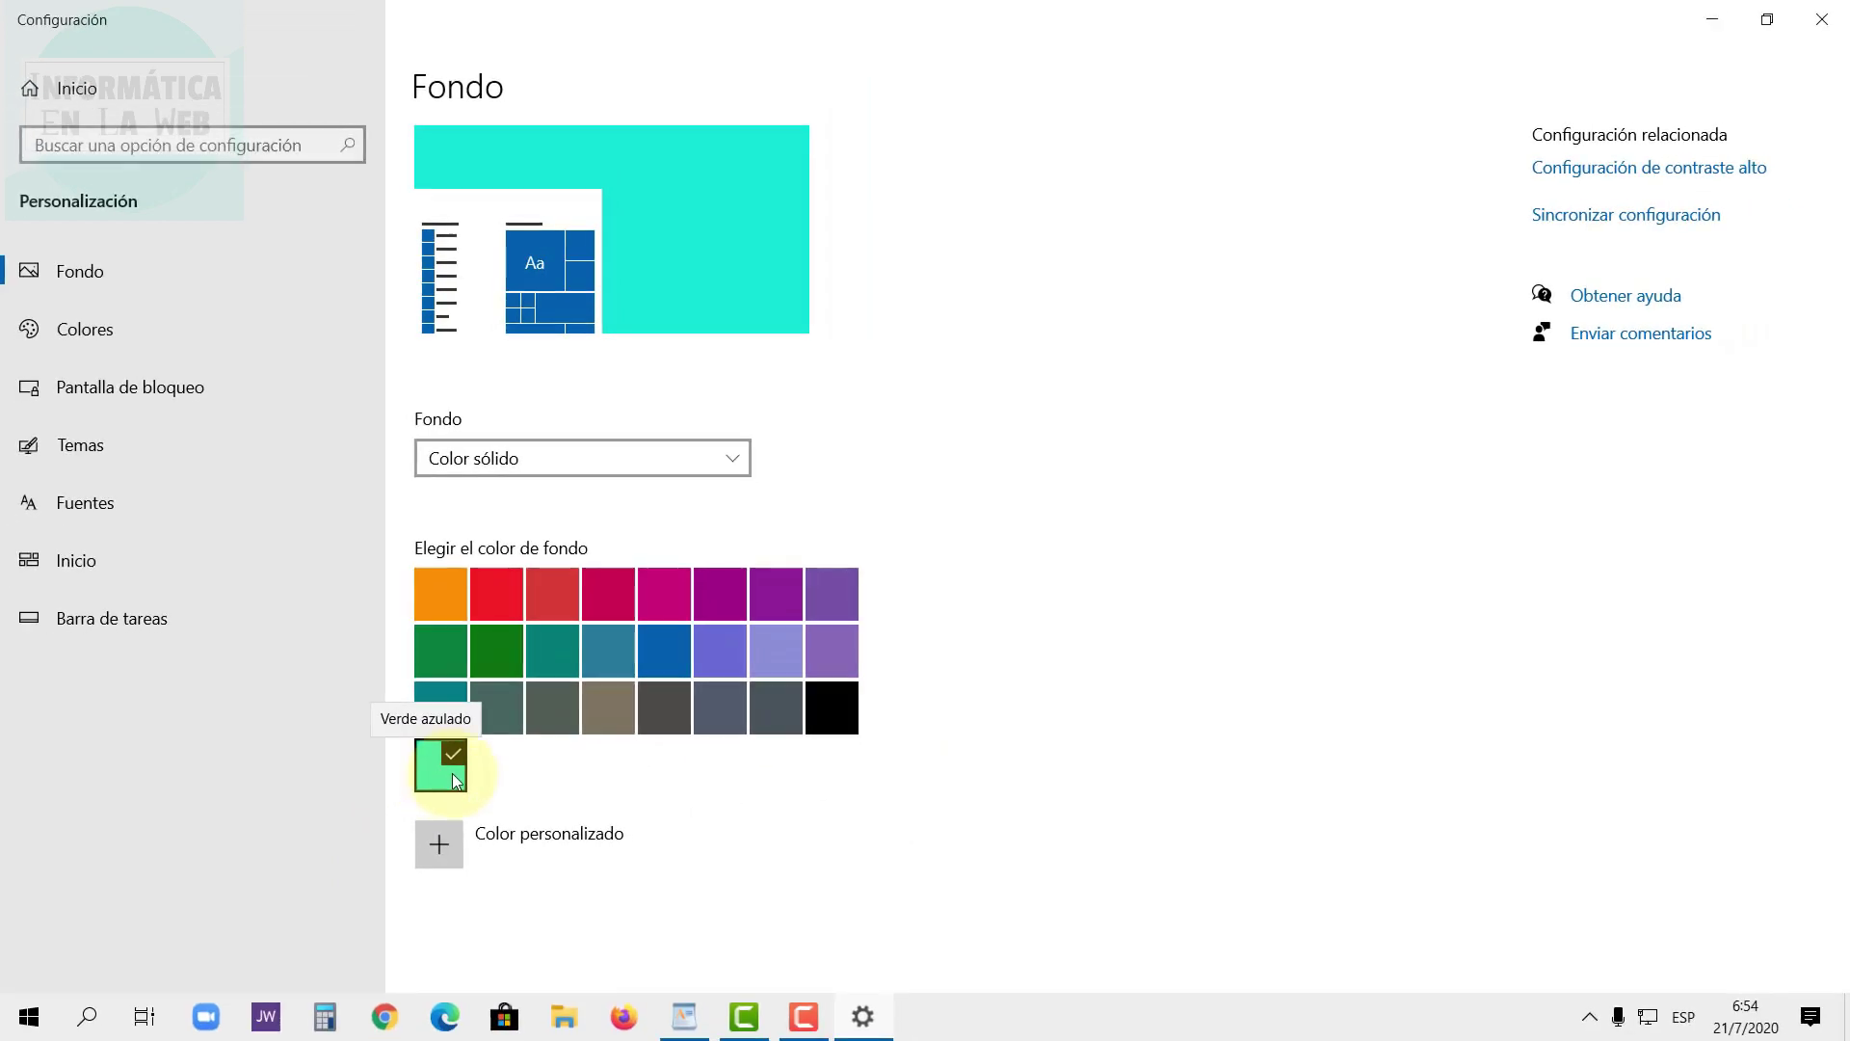
pyautogui.click(1713, 19)
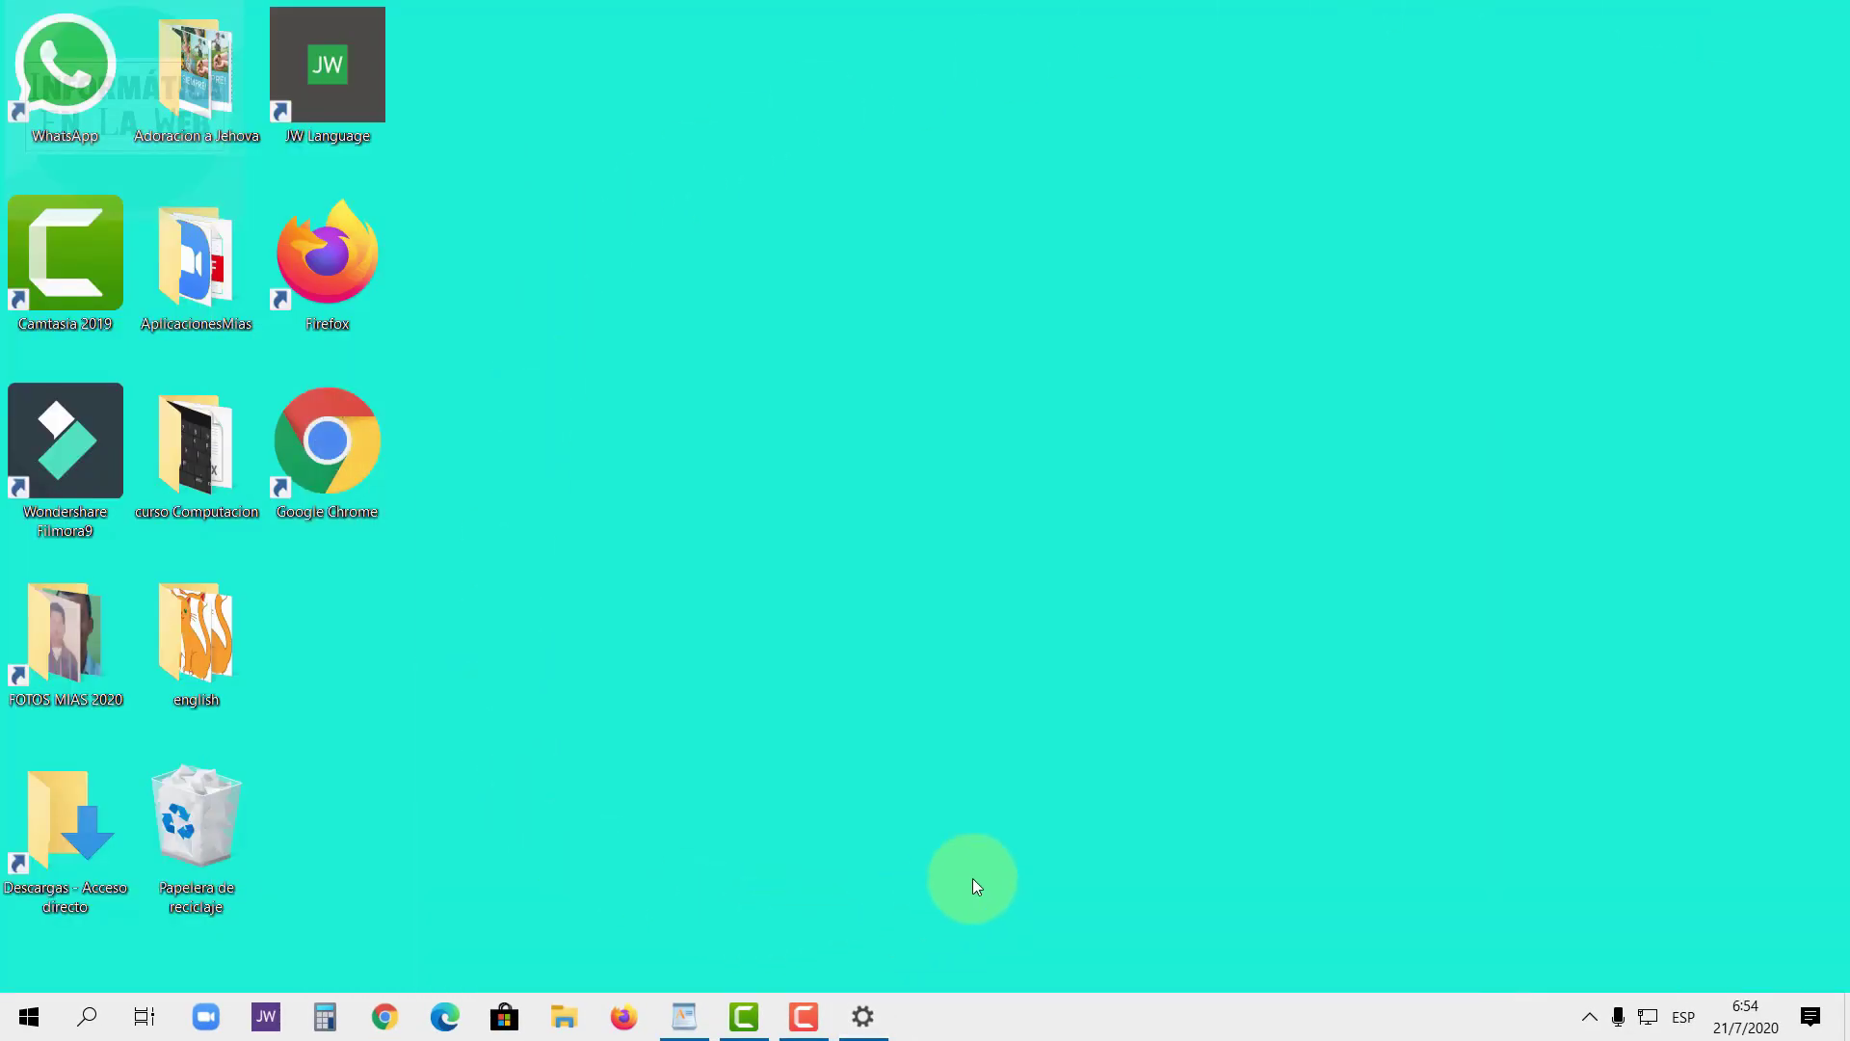
pyautogui.click(863, 1017)
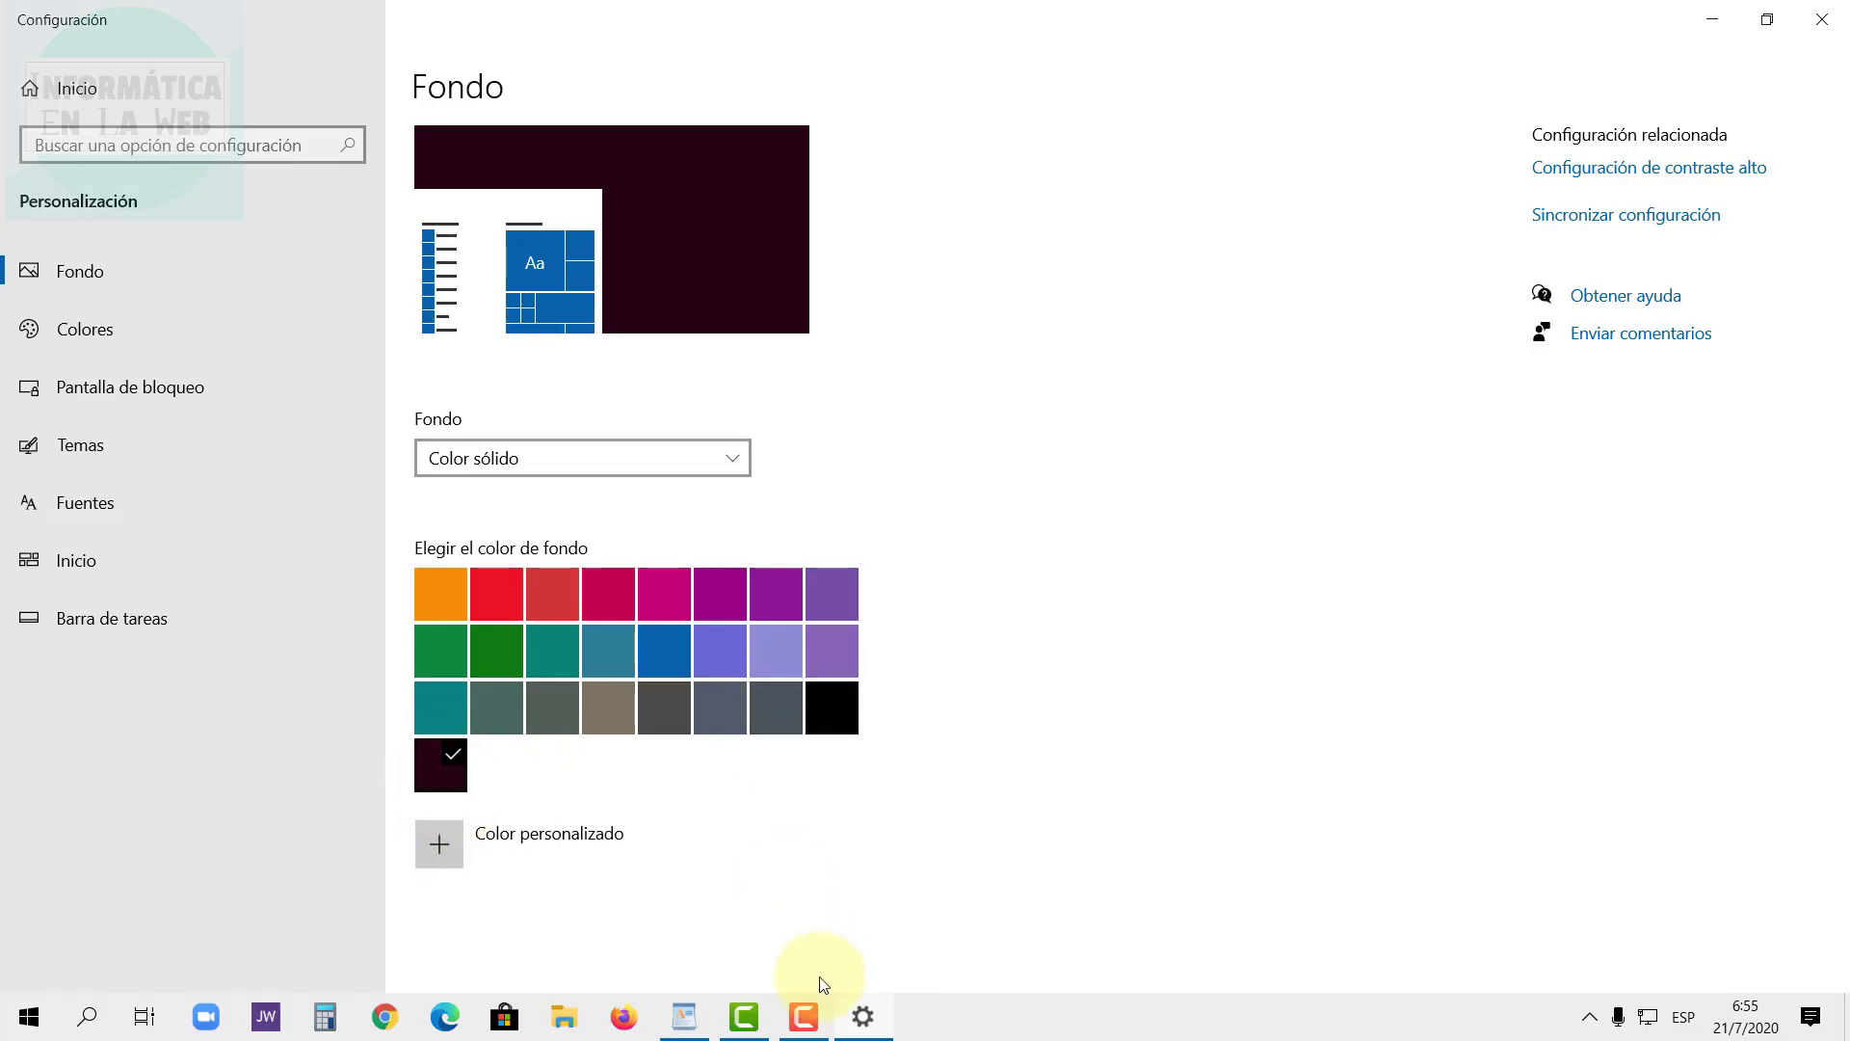
pyautogui.click(861, 1018)
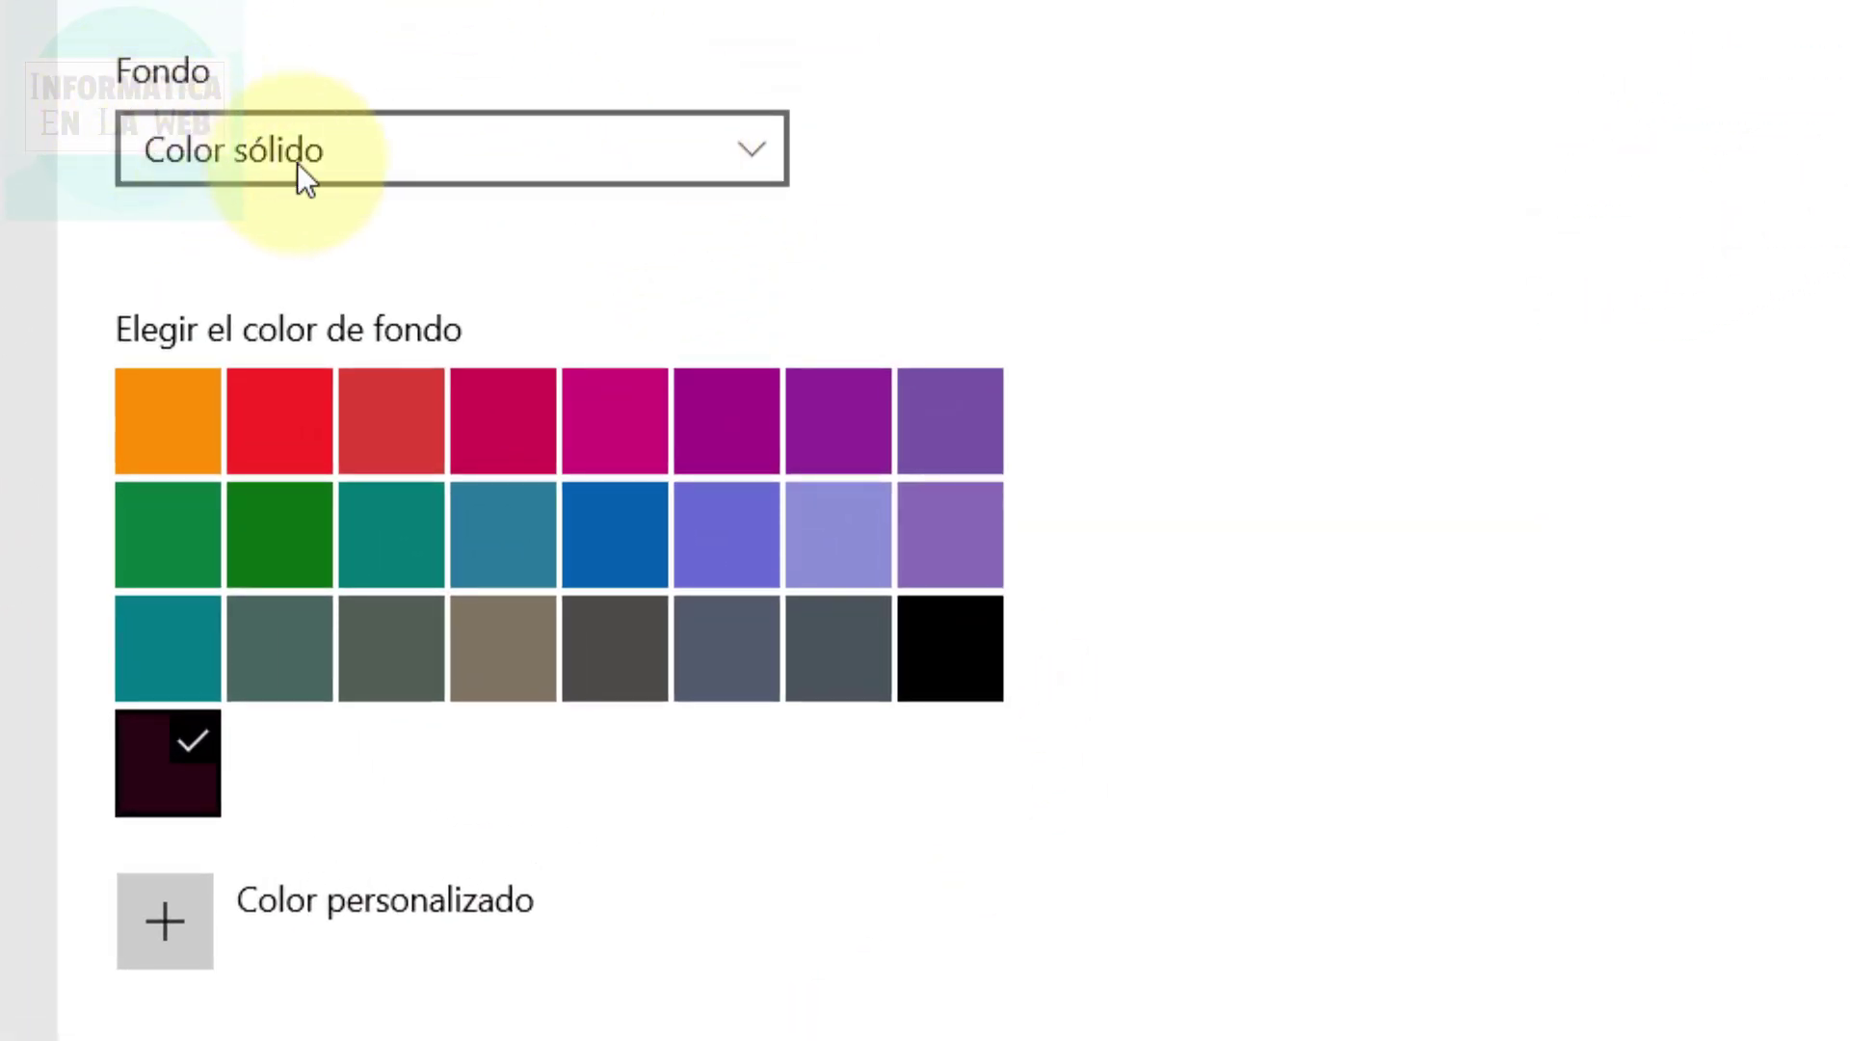
# Change the background type to Presentación and choose the 2020-05 folder in Imágenes as the slideshow album.
pyautogui.click(700, 162)
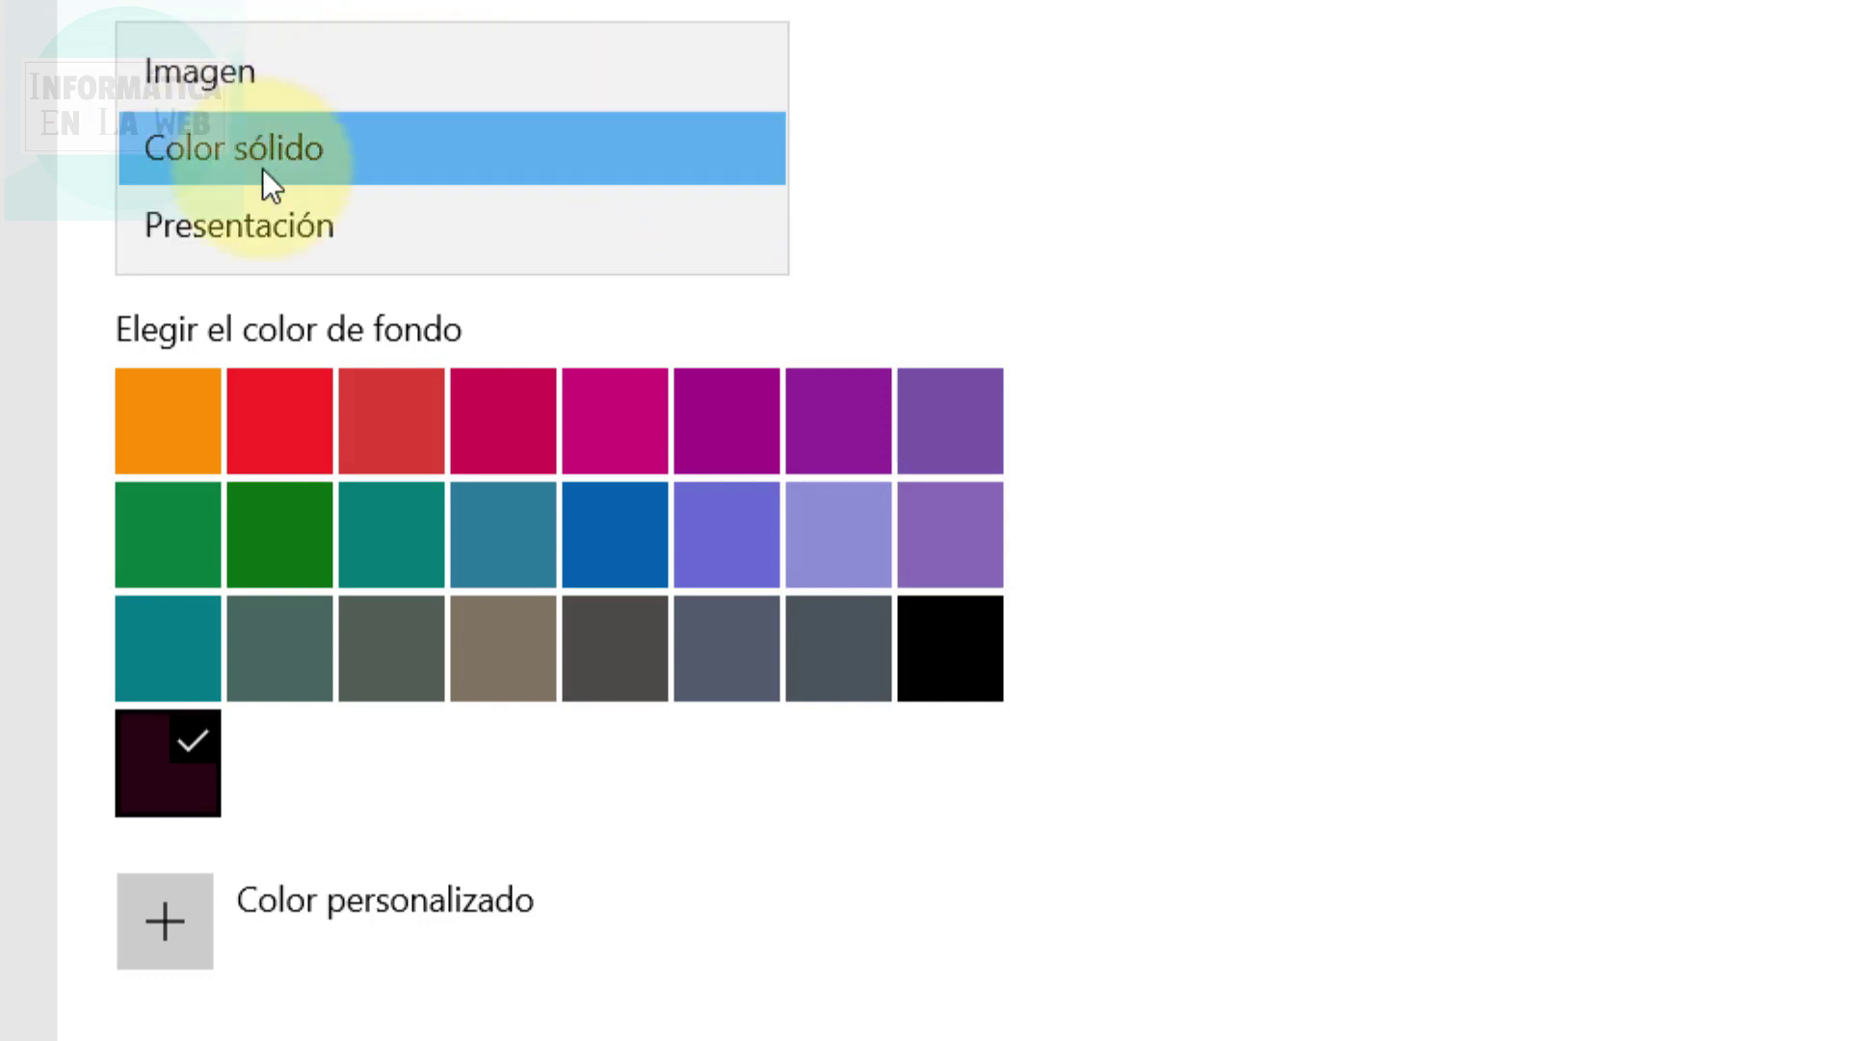
pyautogui.click(244, 229)
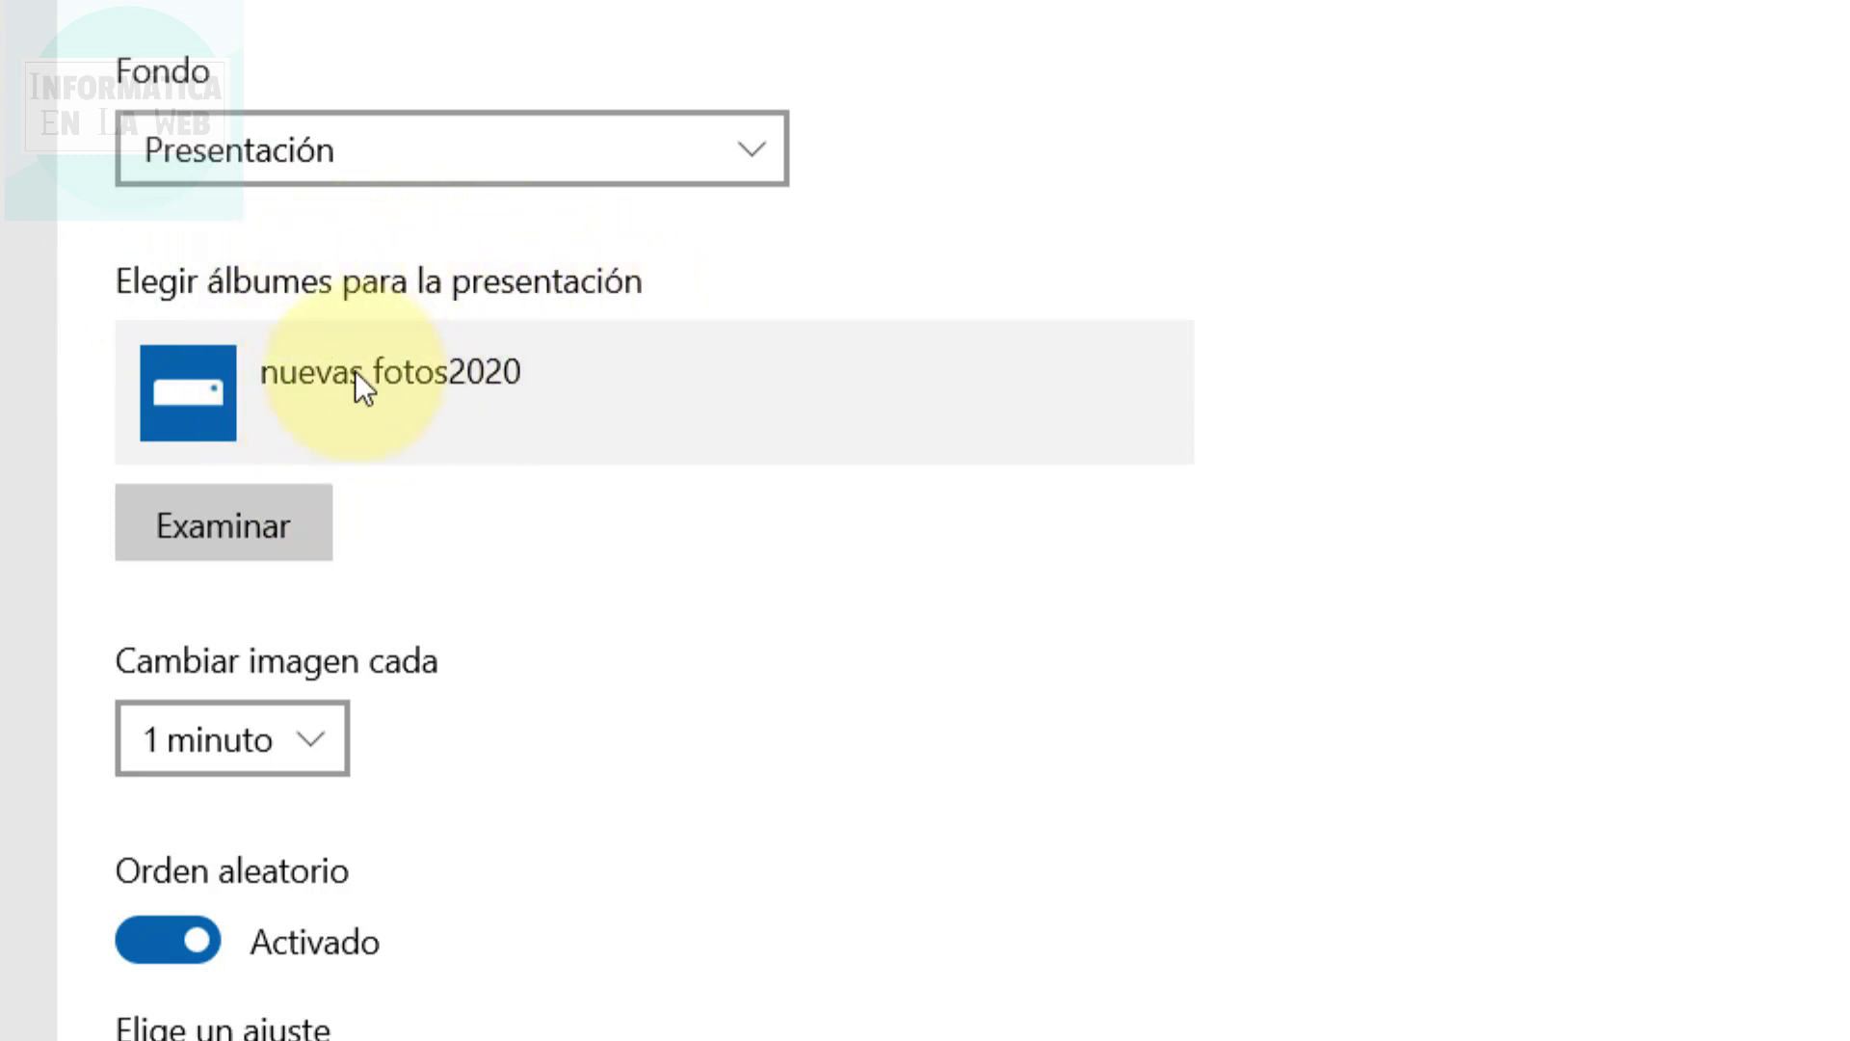
pyautogui.click(264, 532)
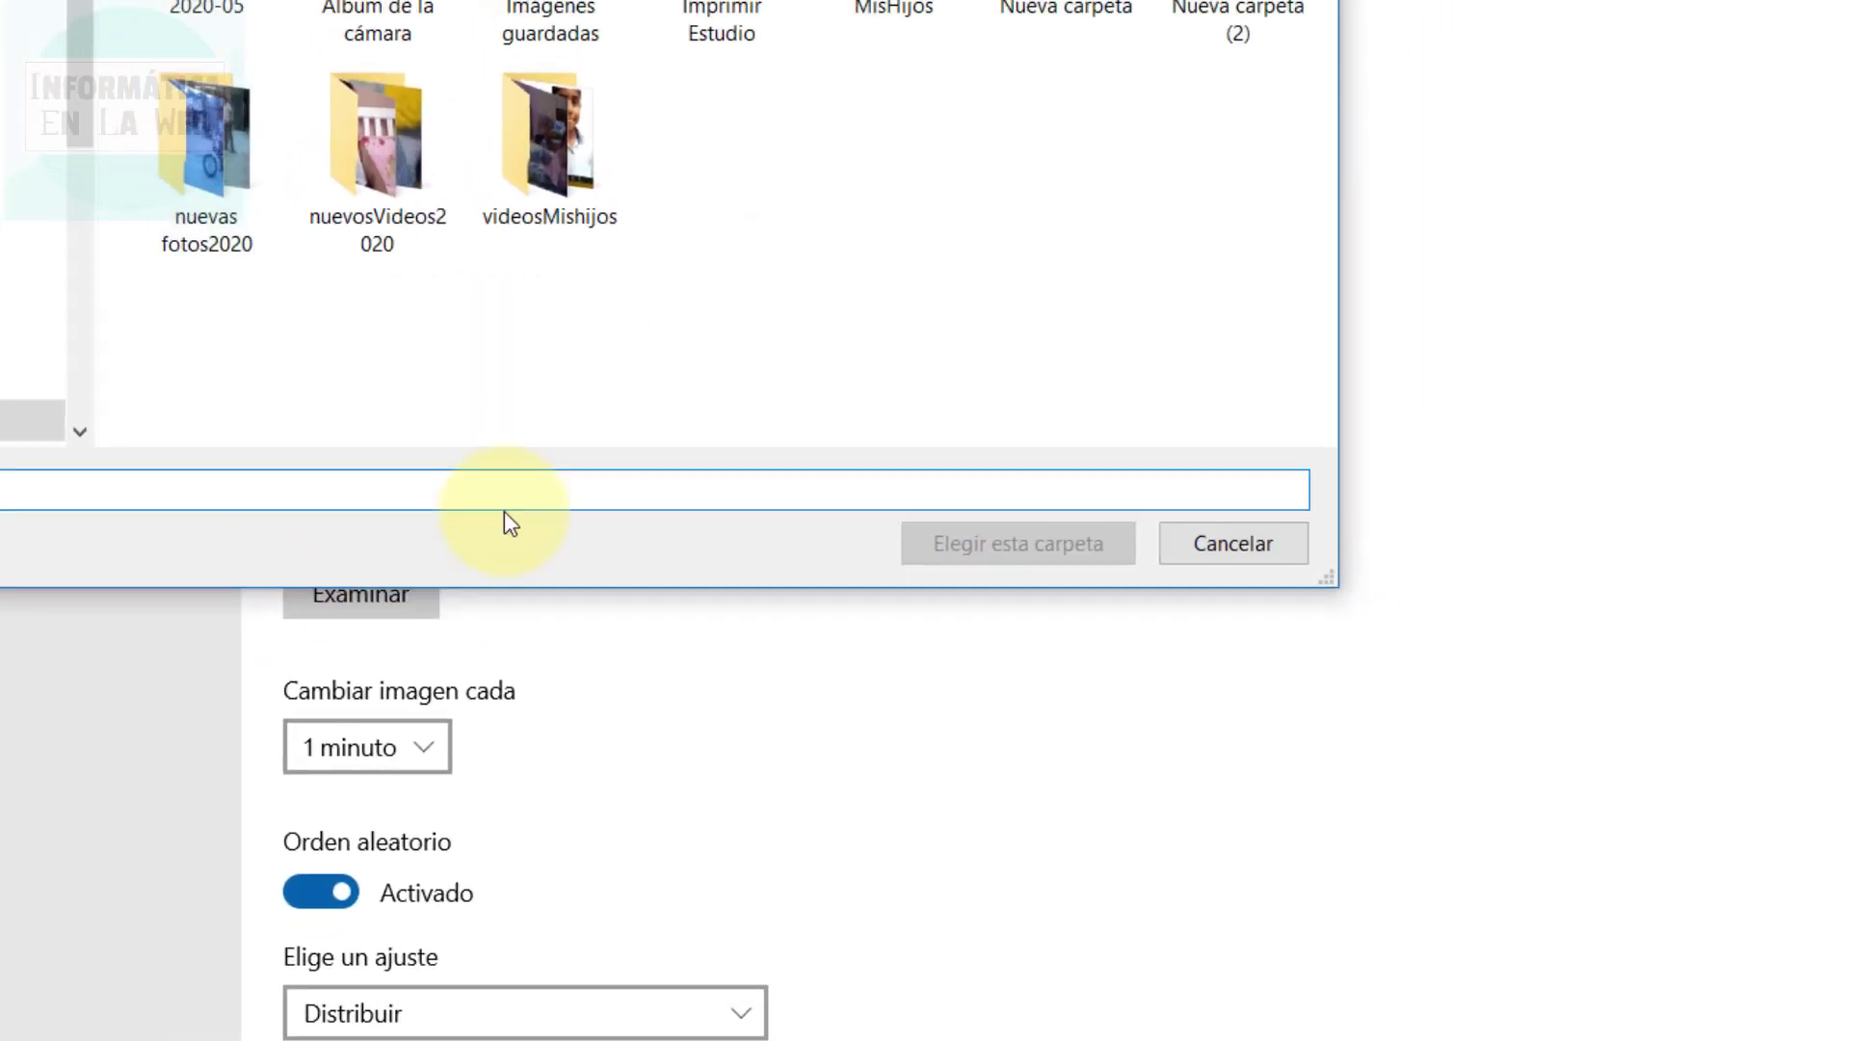
pyautogui.click(130, 464)
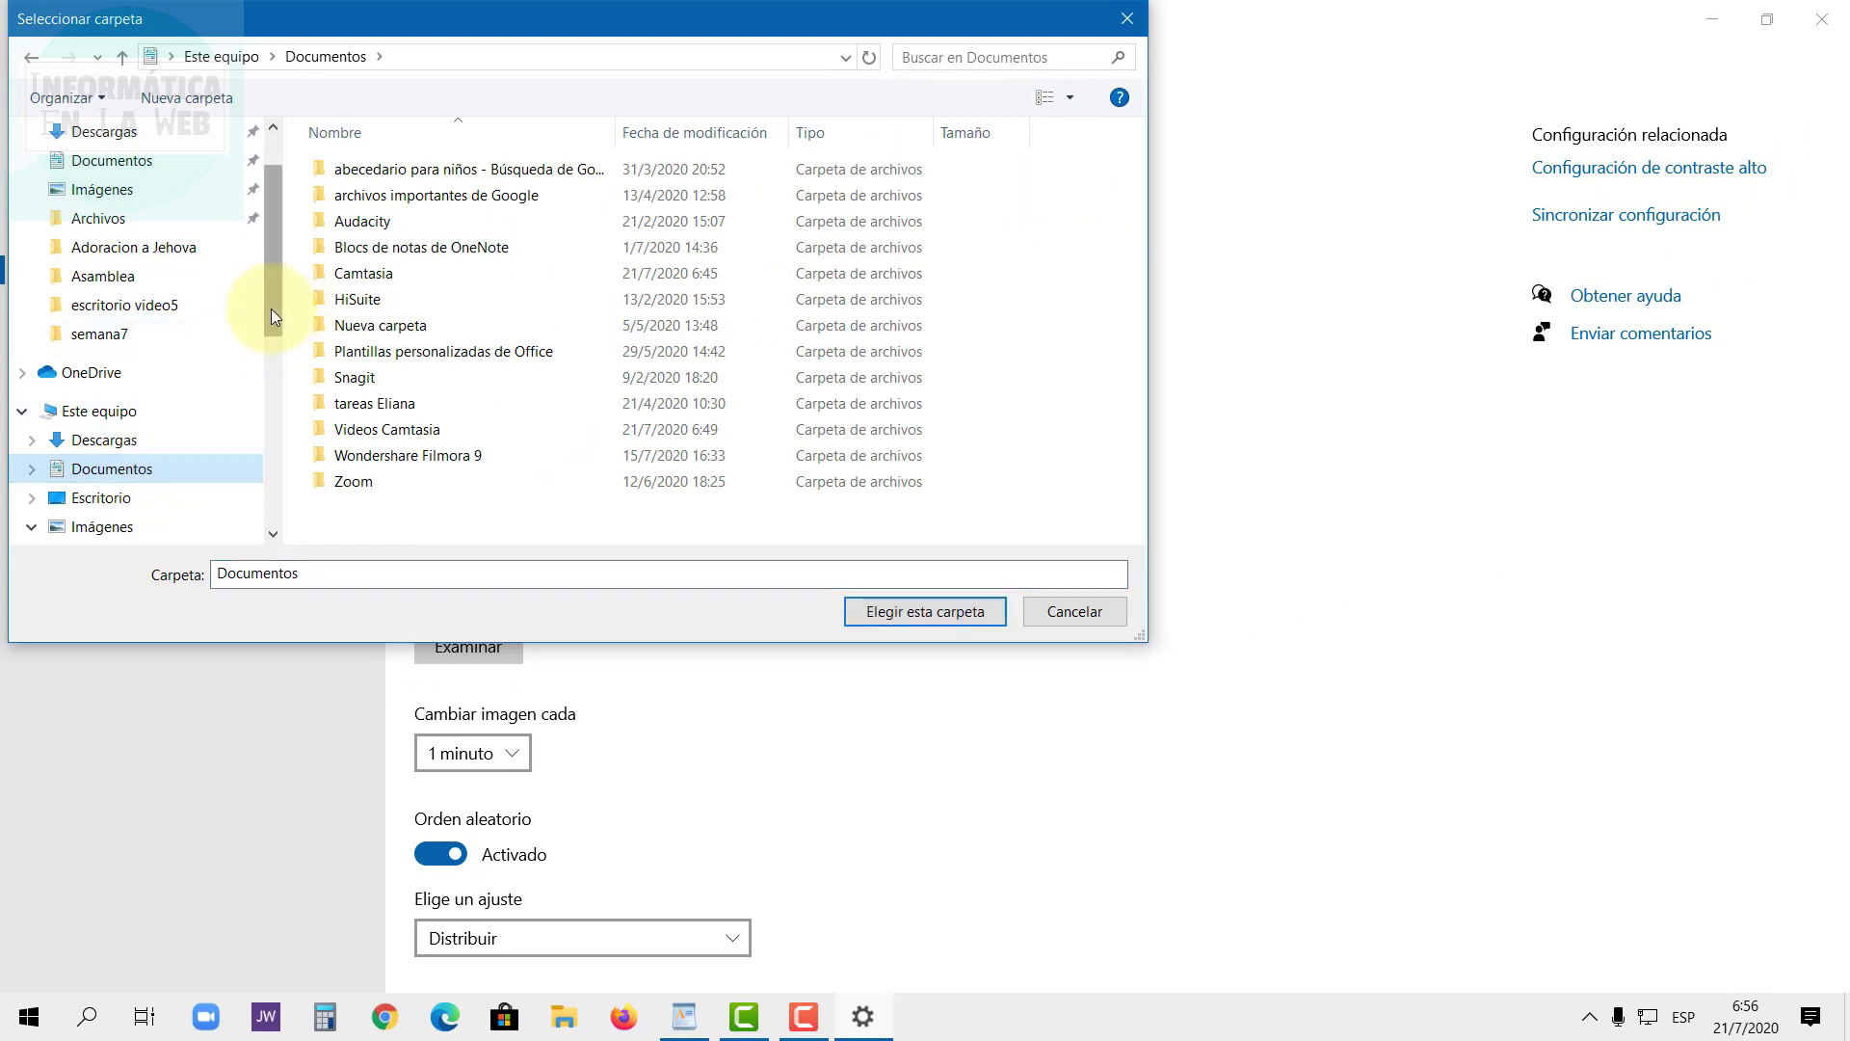
pyautogui.moveTo(270, 308); pyautogui.dragTo(275, 368)
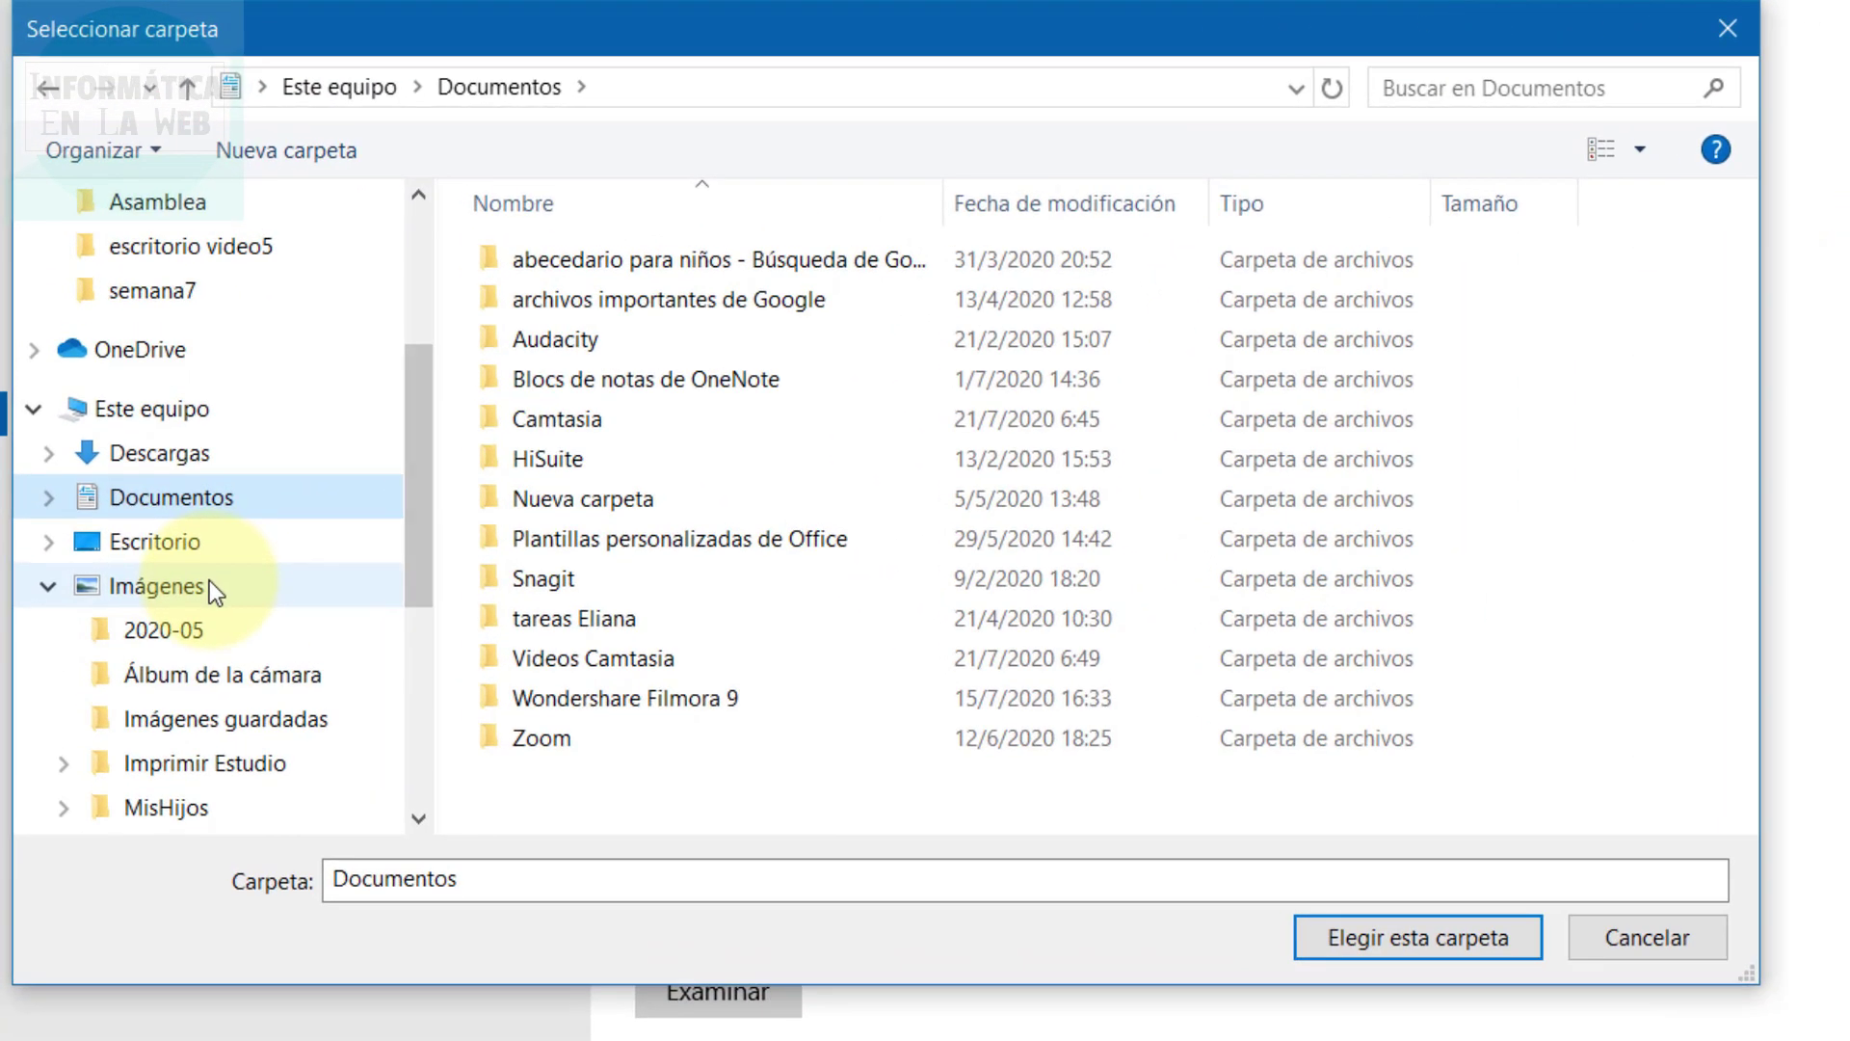
pyautogui.click(210, 583)
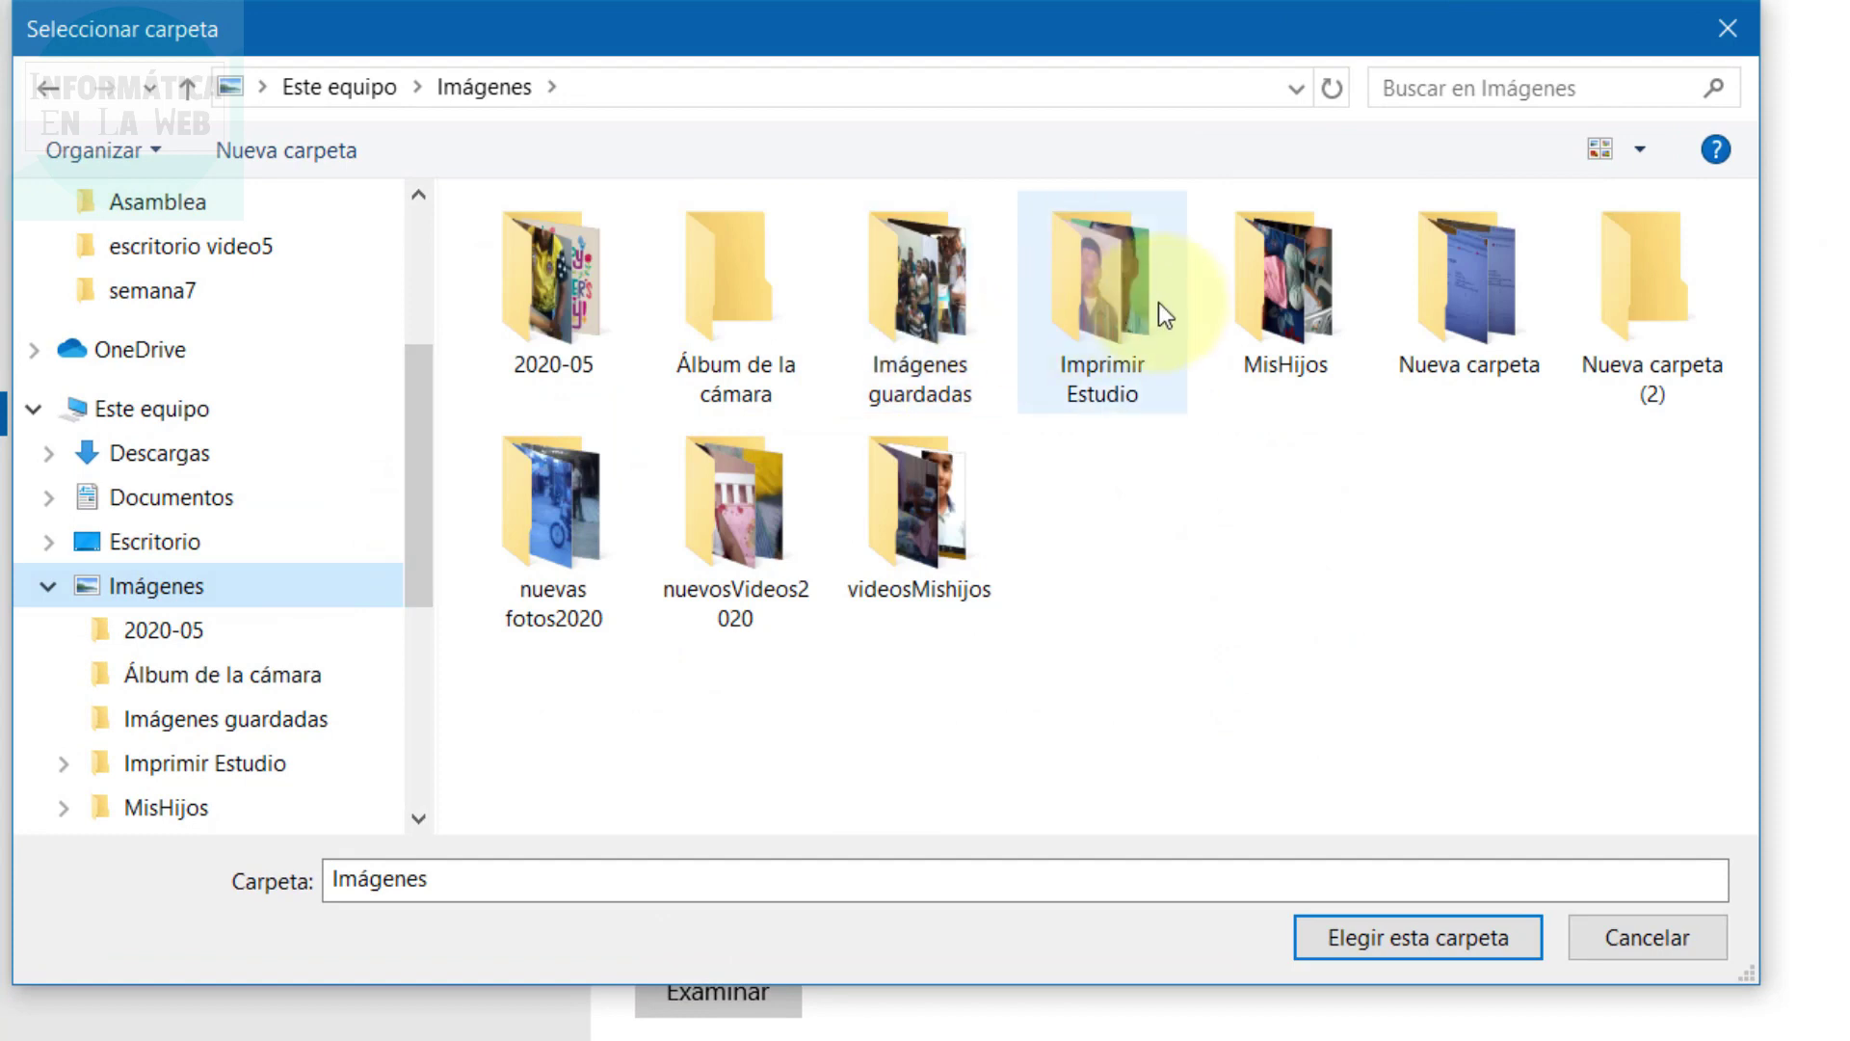
pyautogui.click(1286, 297)
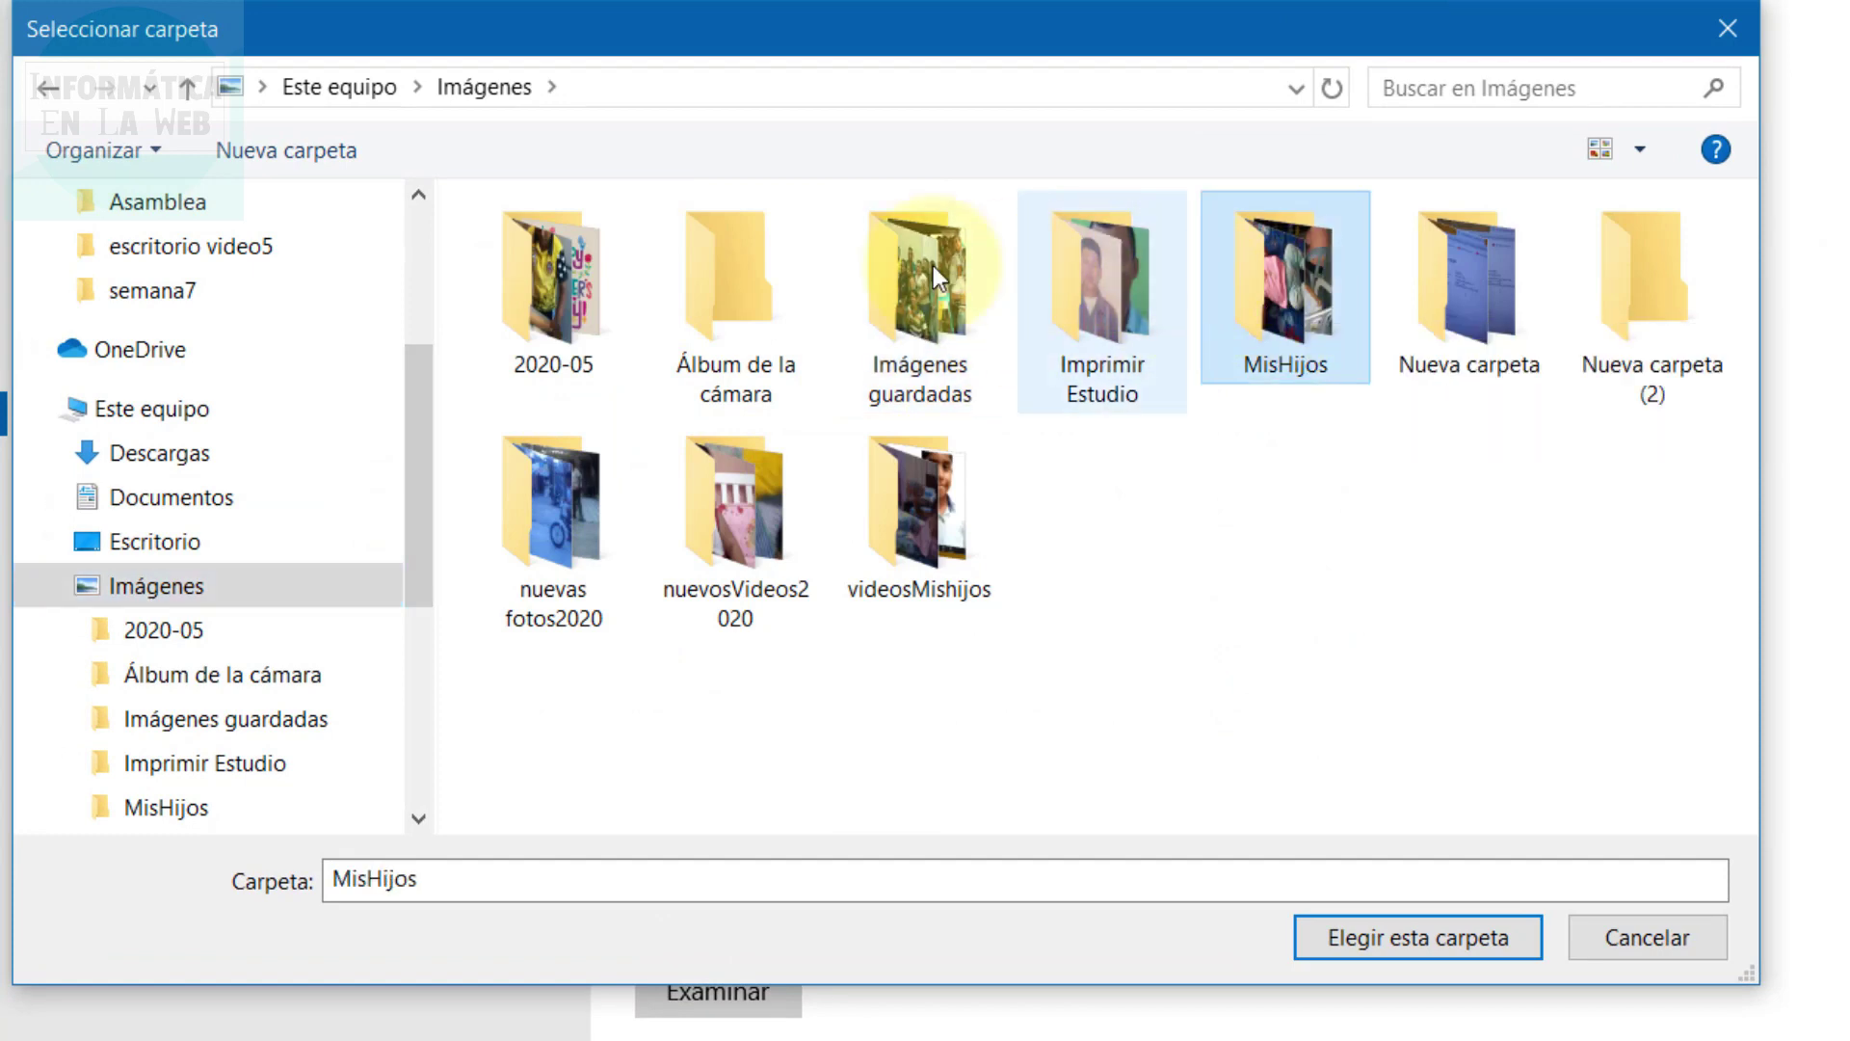
pyautogui.click(583, 357)
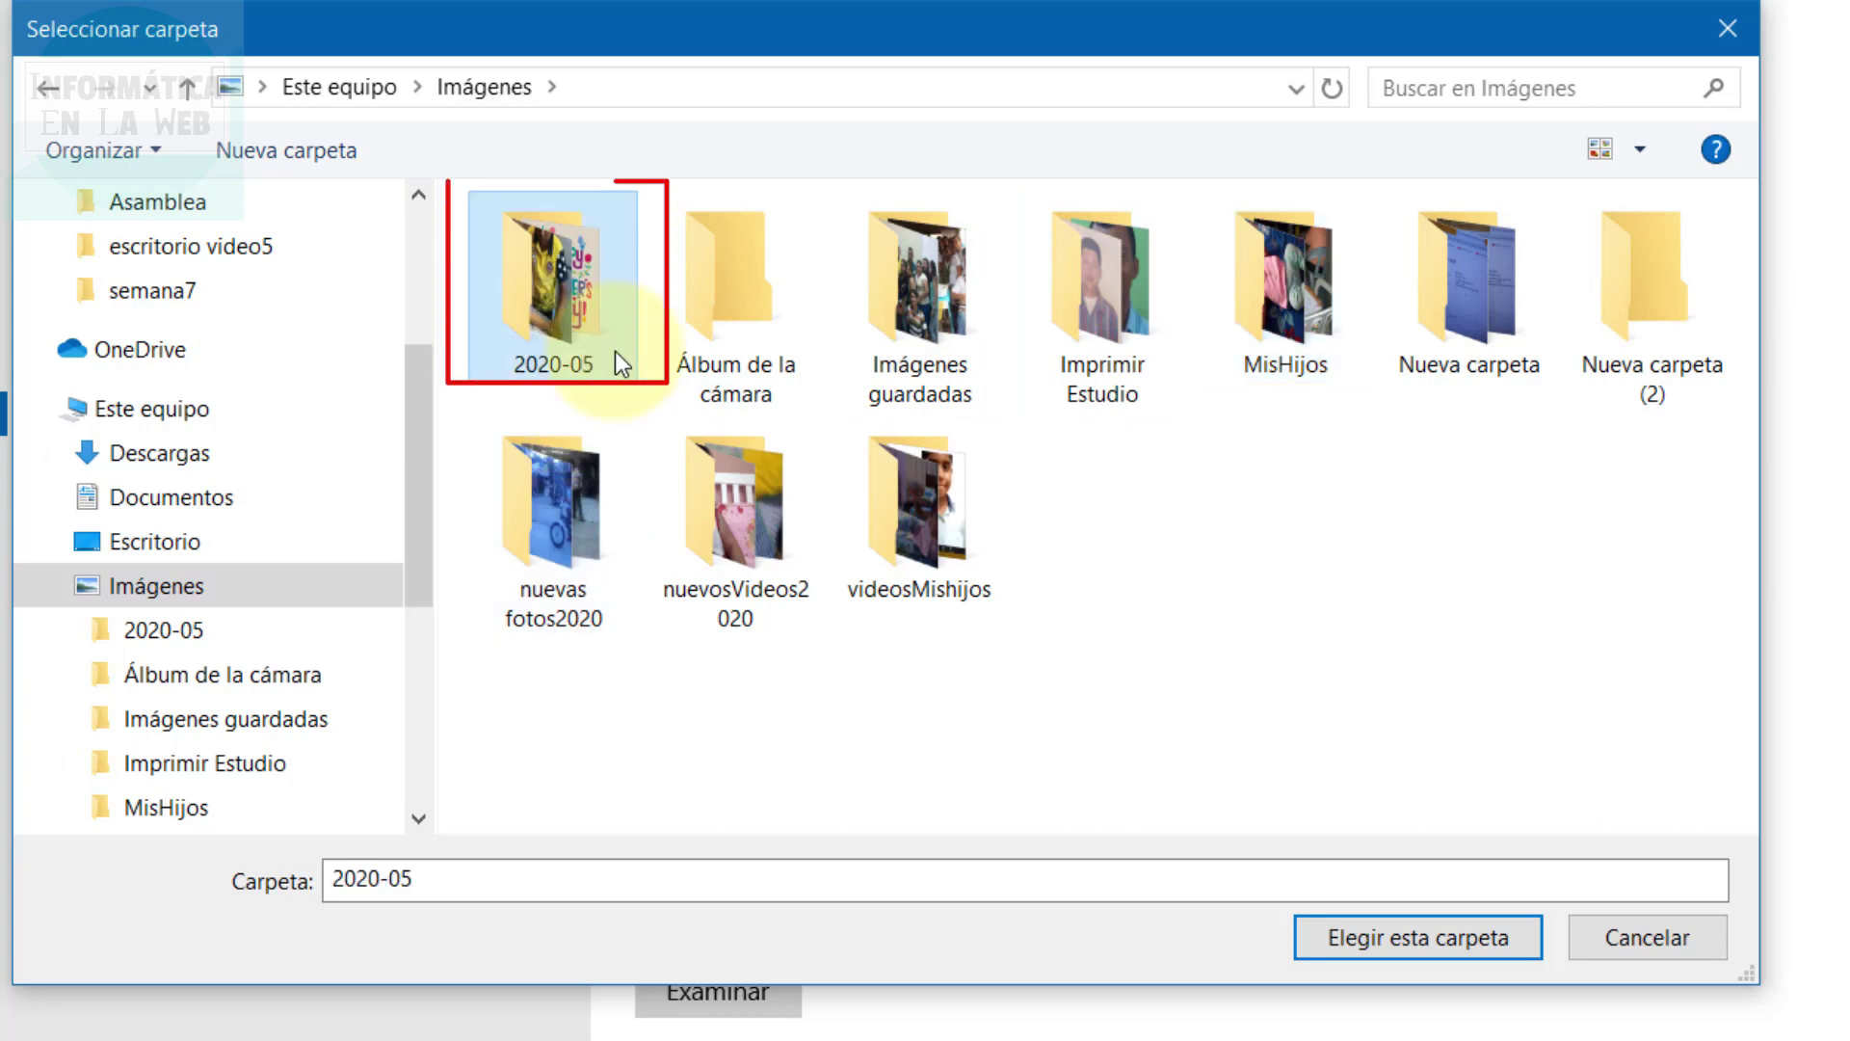
pyautogui.click(1380, 938)
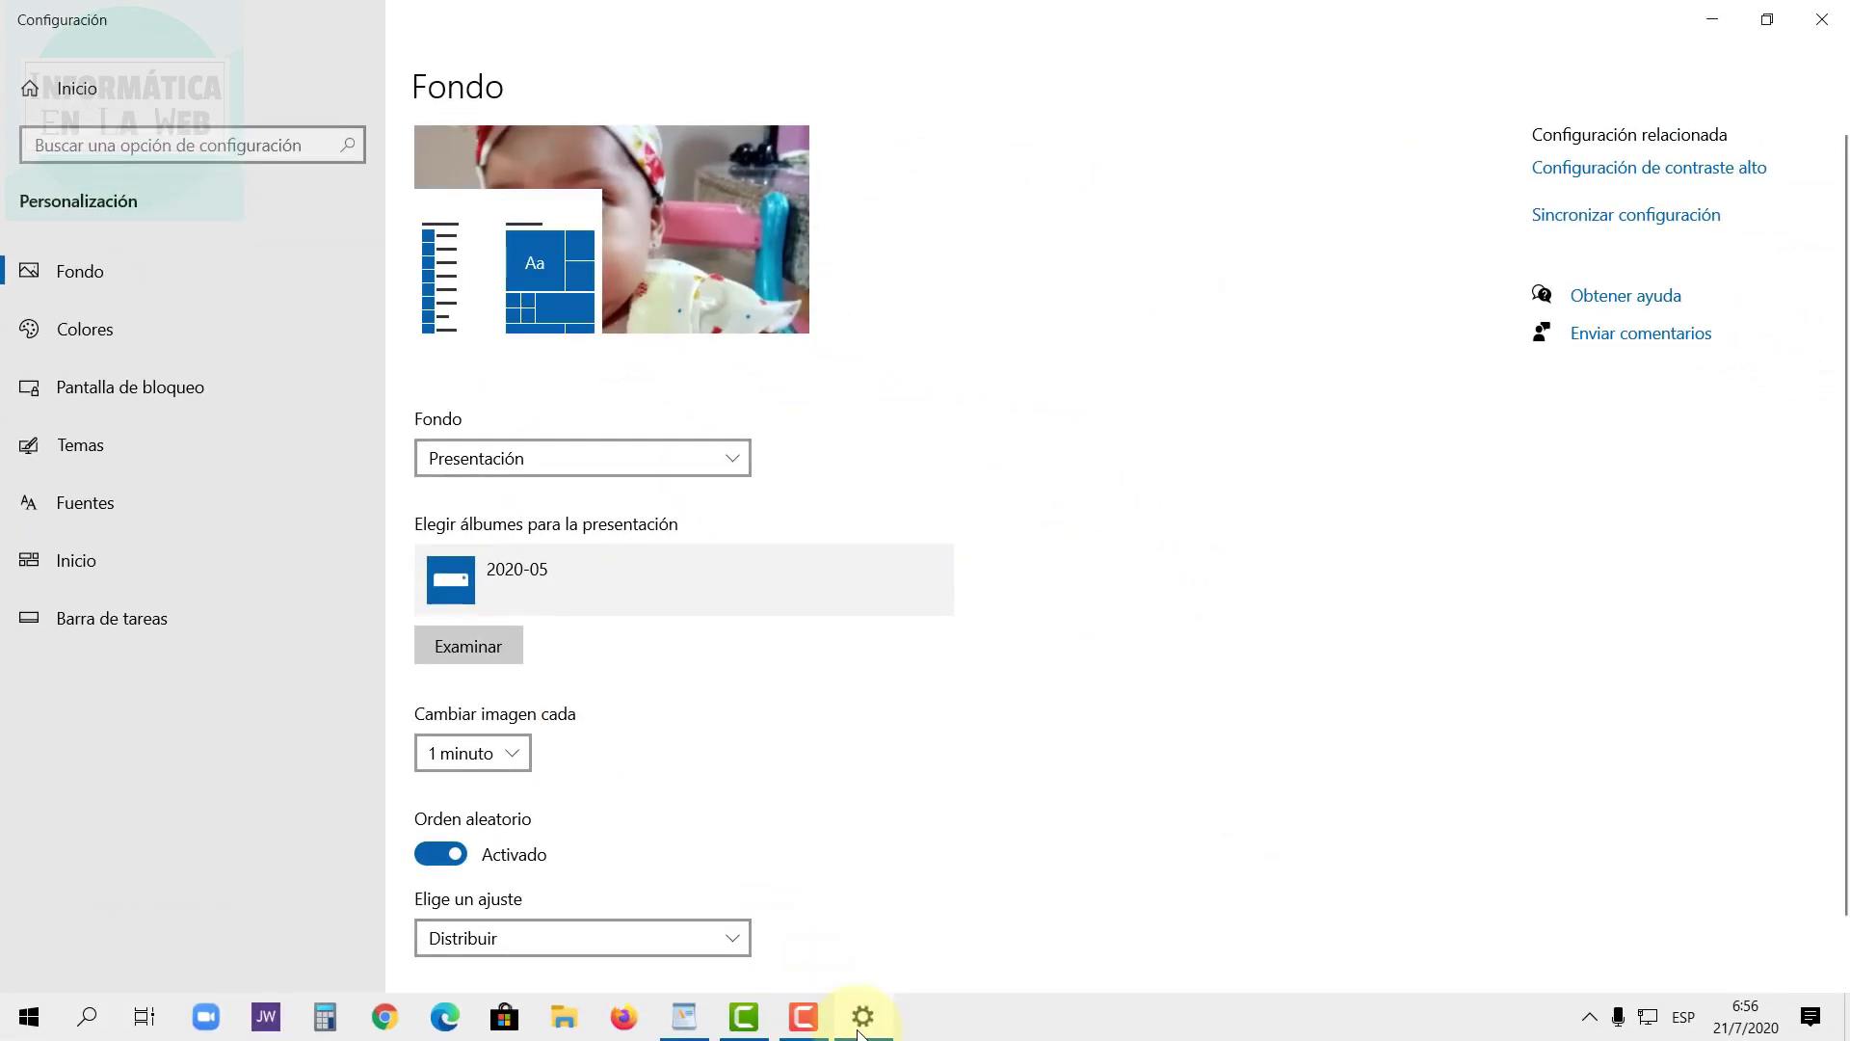
# View the slideshow on the desktop, return to the background settings and review the Cambiar imagen cada interval options.
pyautogui.click(861, 1029)
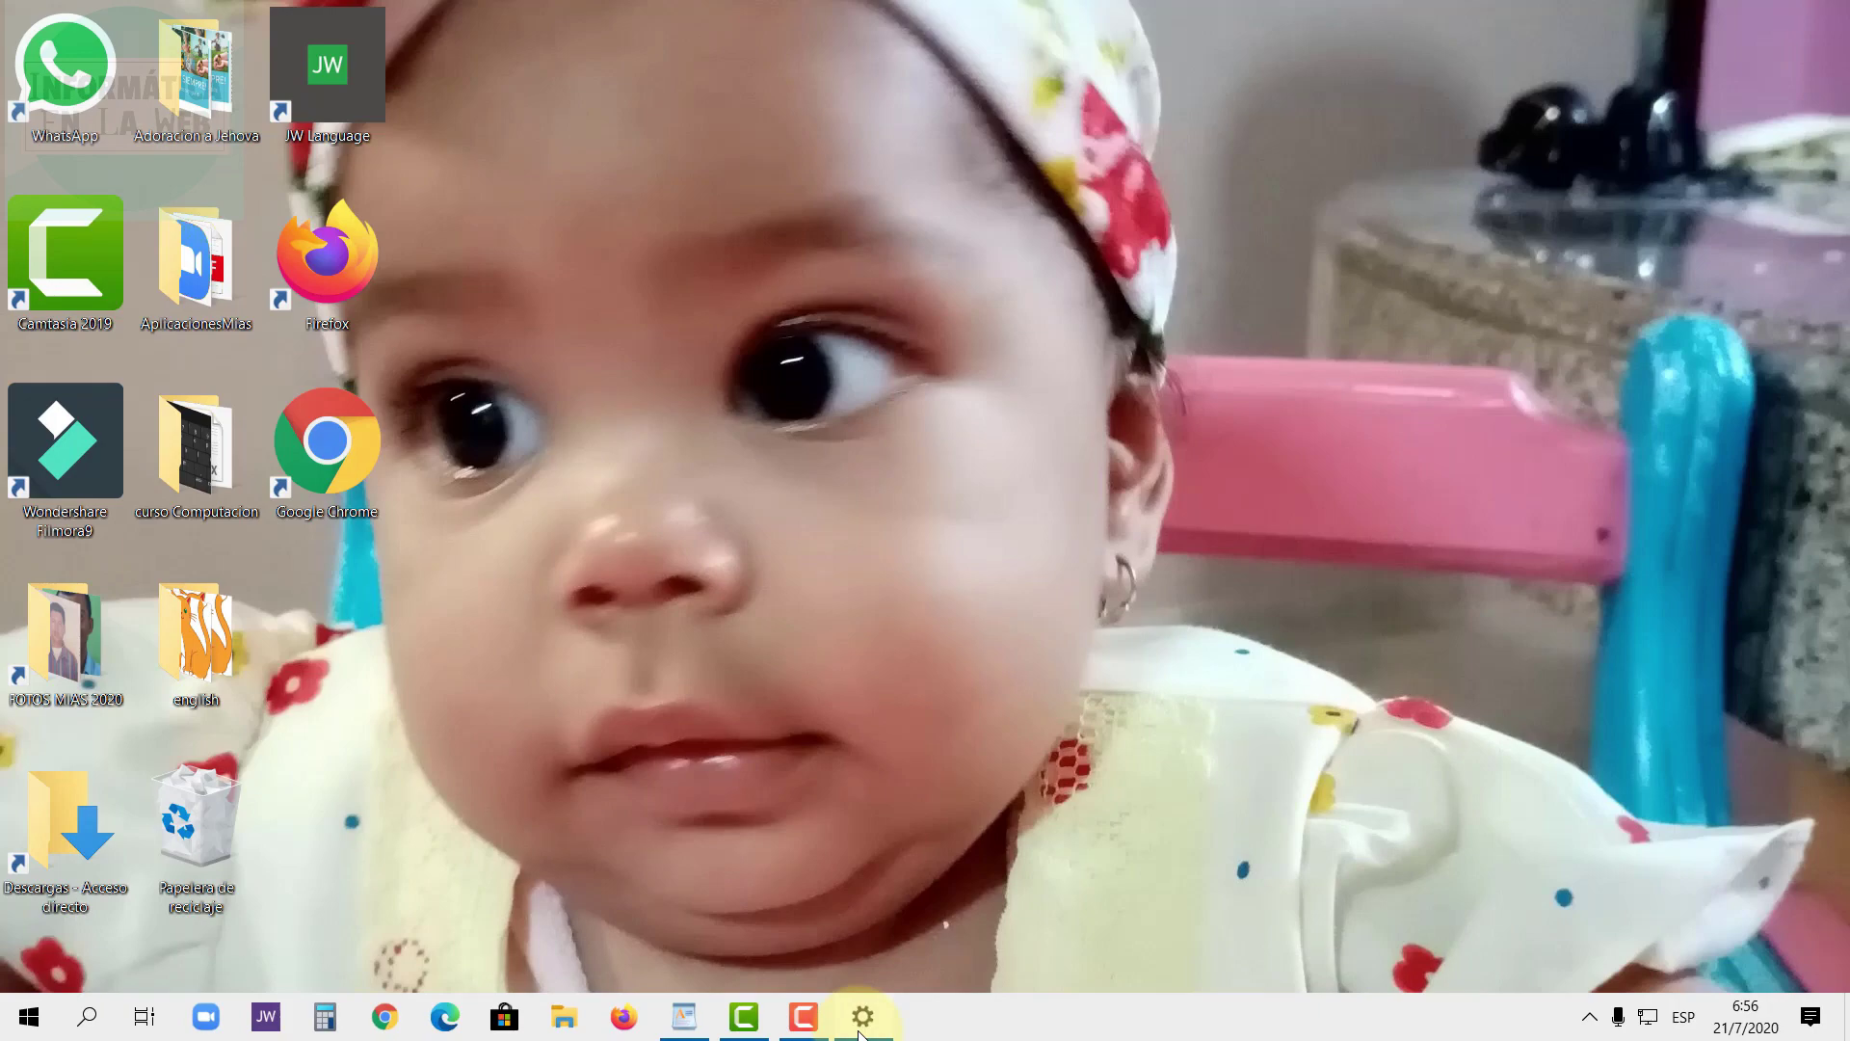
pyautogui.click(861, 1027)
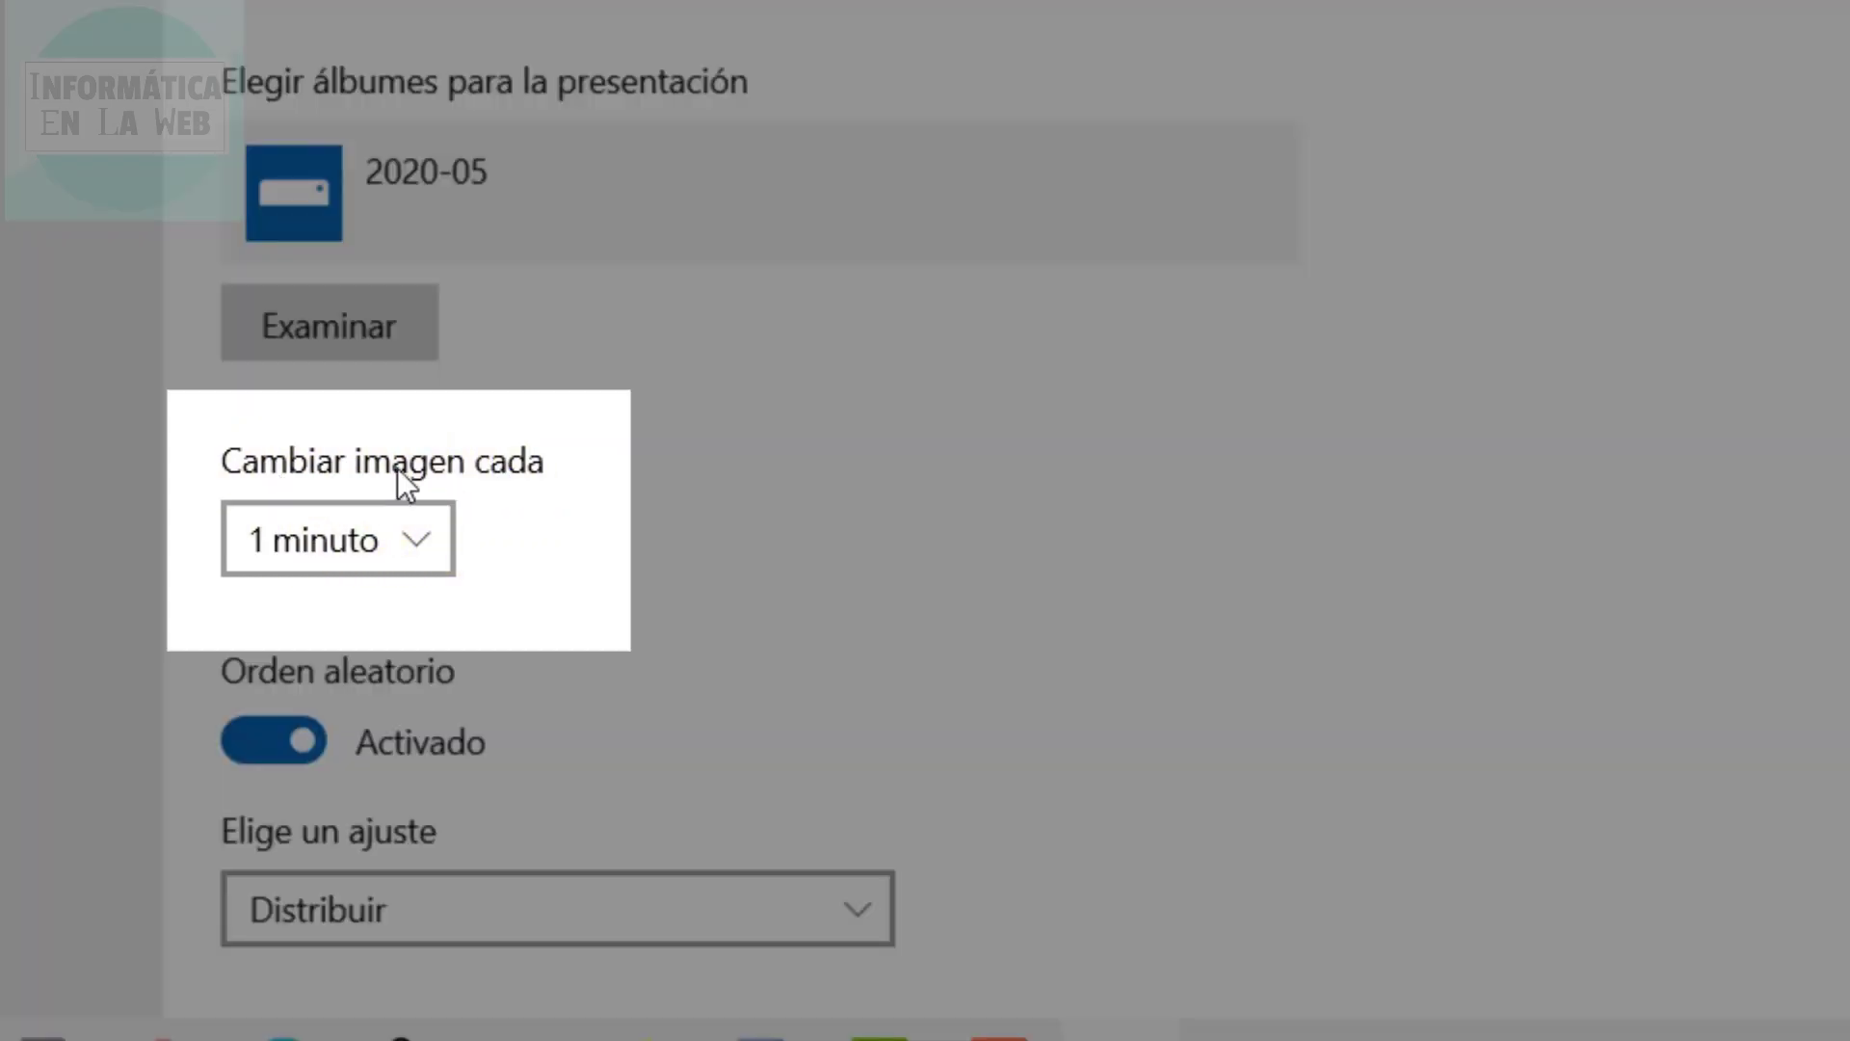
pyautogui.click(422, 535)
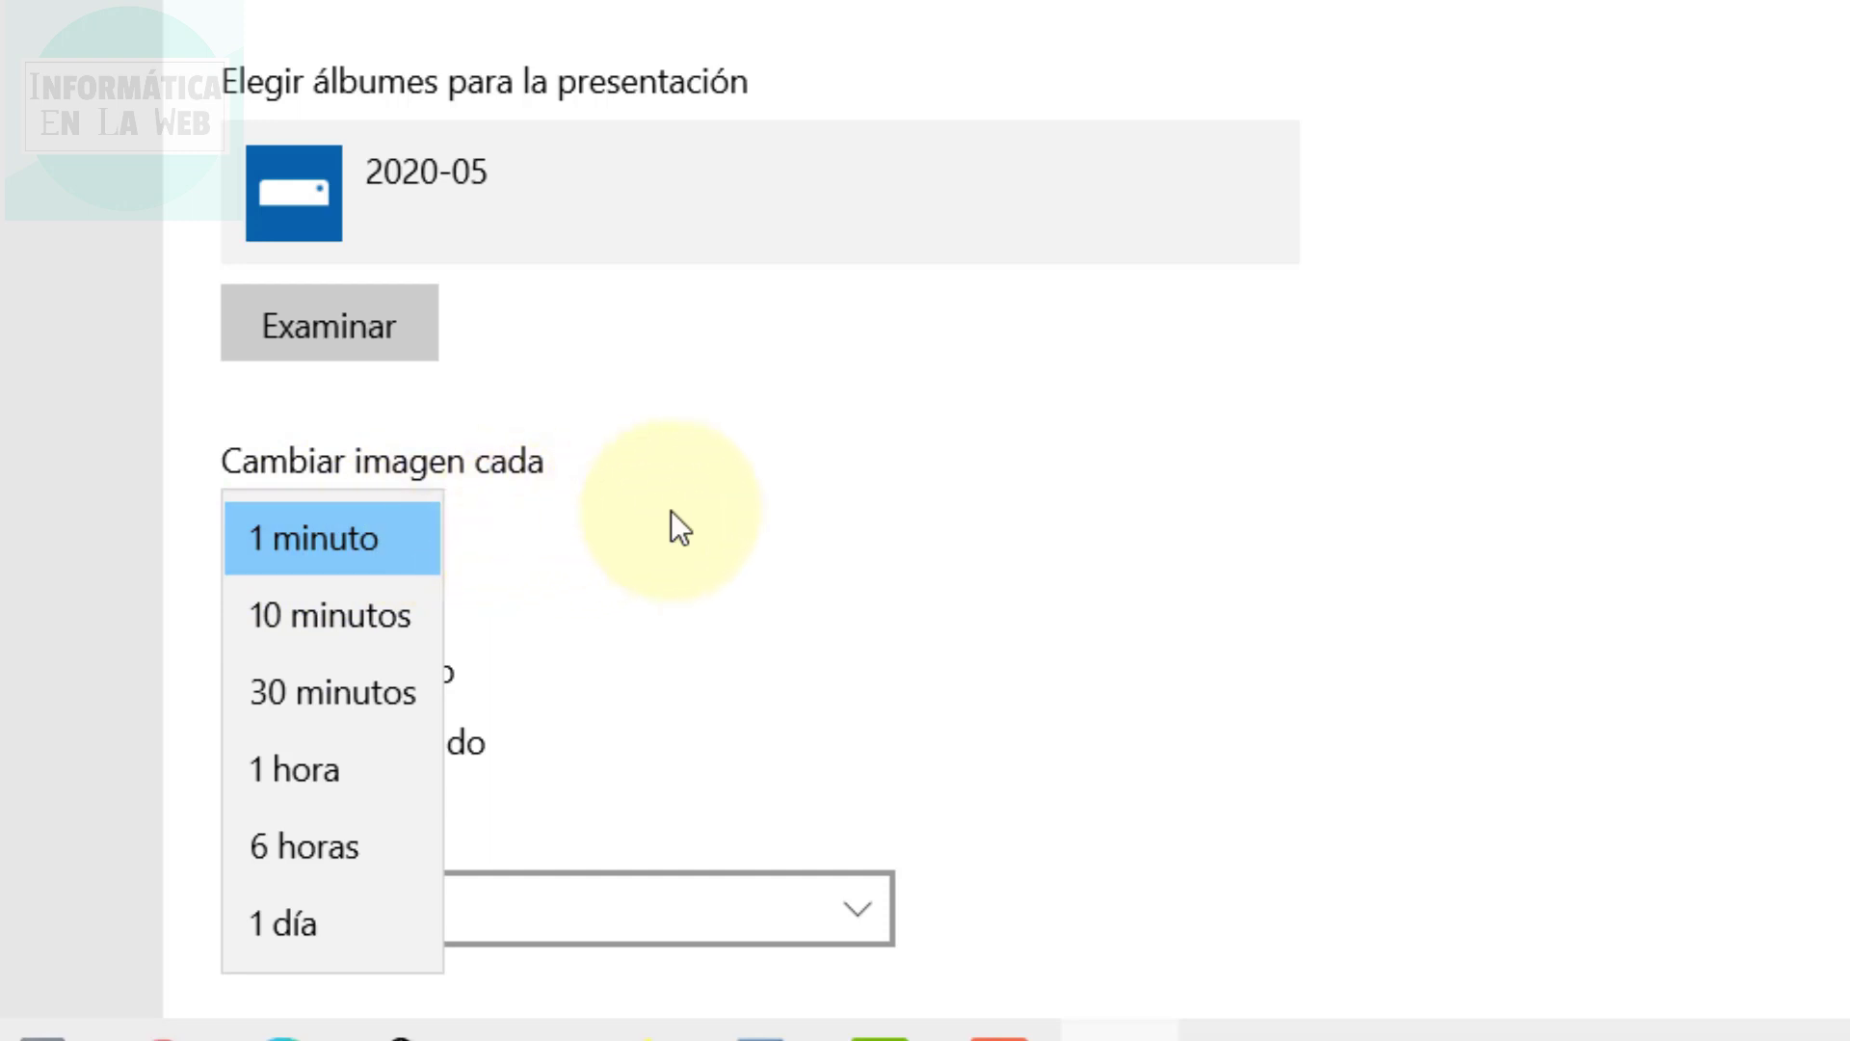
pyautogui.click(670, 511)
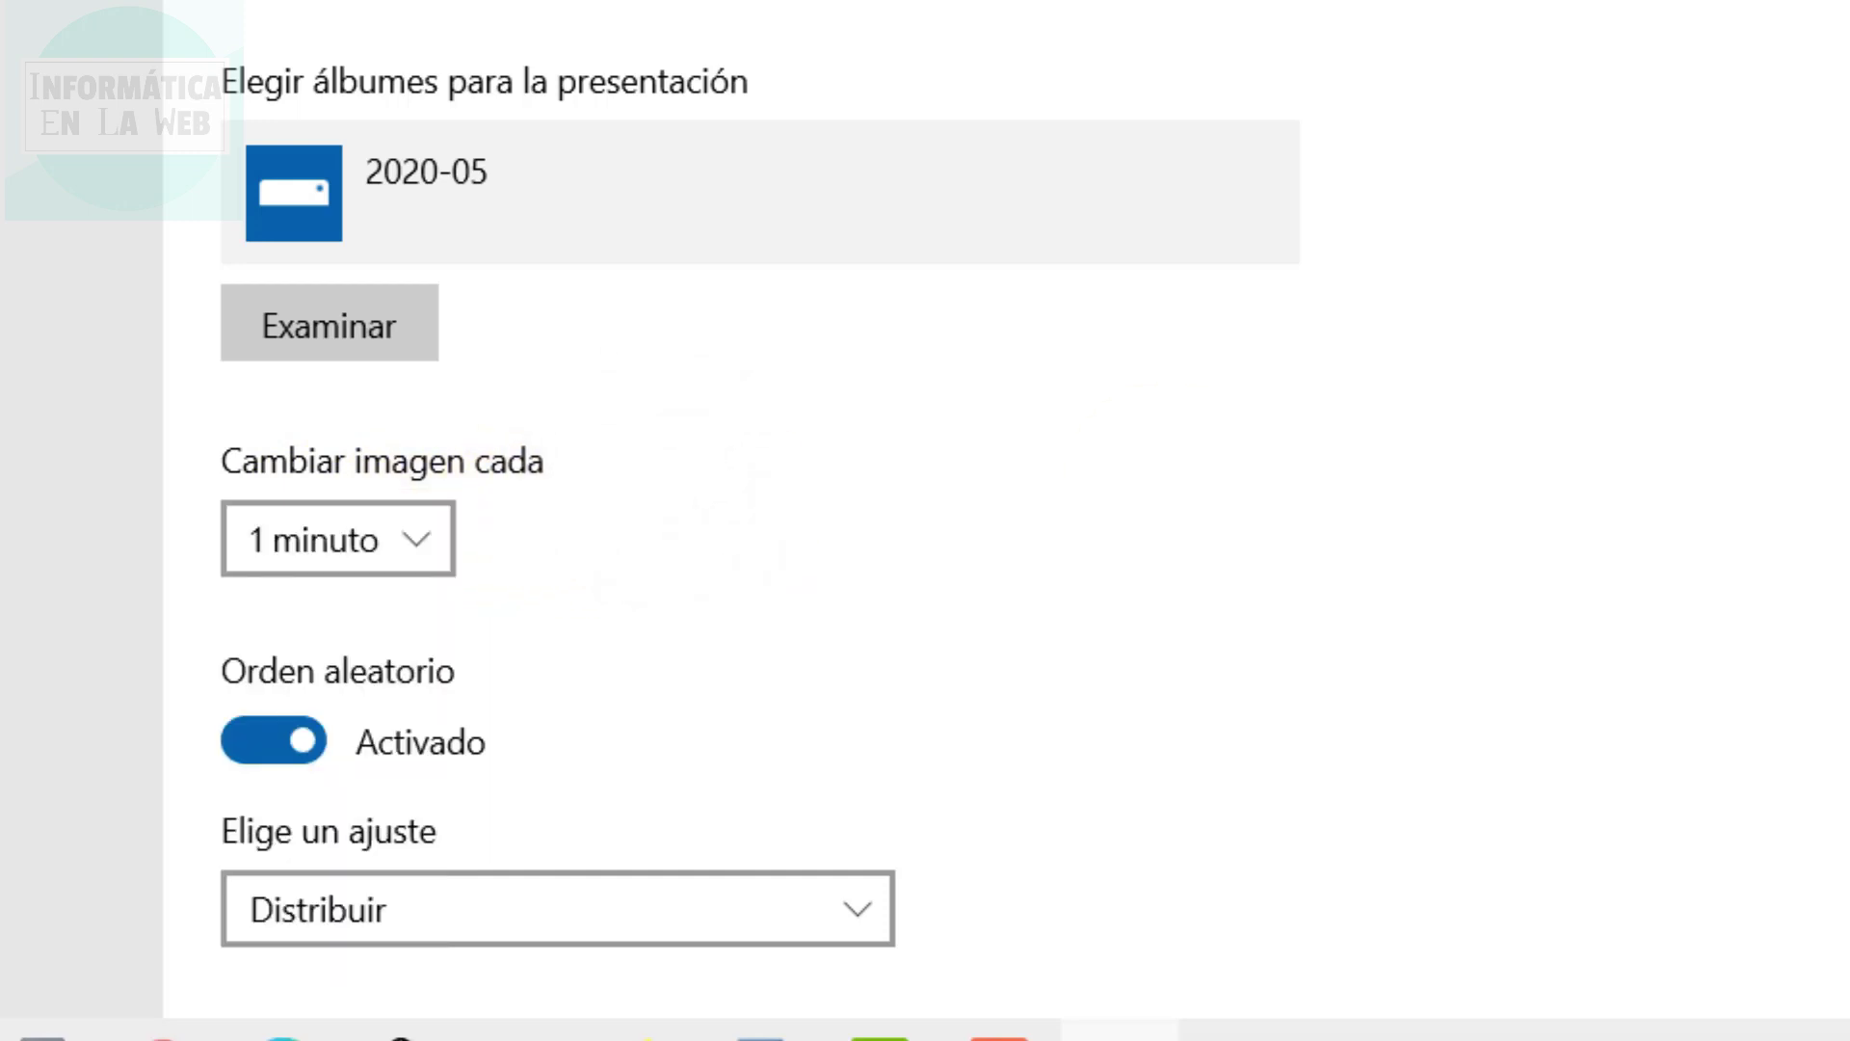
# Turn the slideshow's Orden aleatorio option off and back on.
pyautogui.scroll(-3, 760, 474)
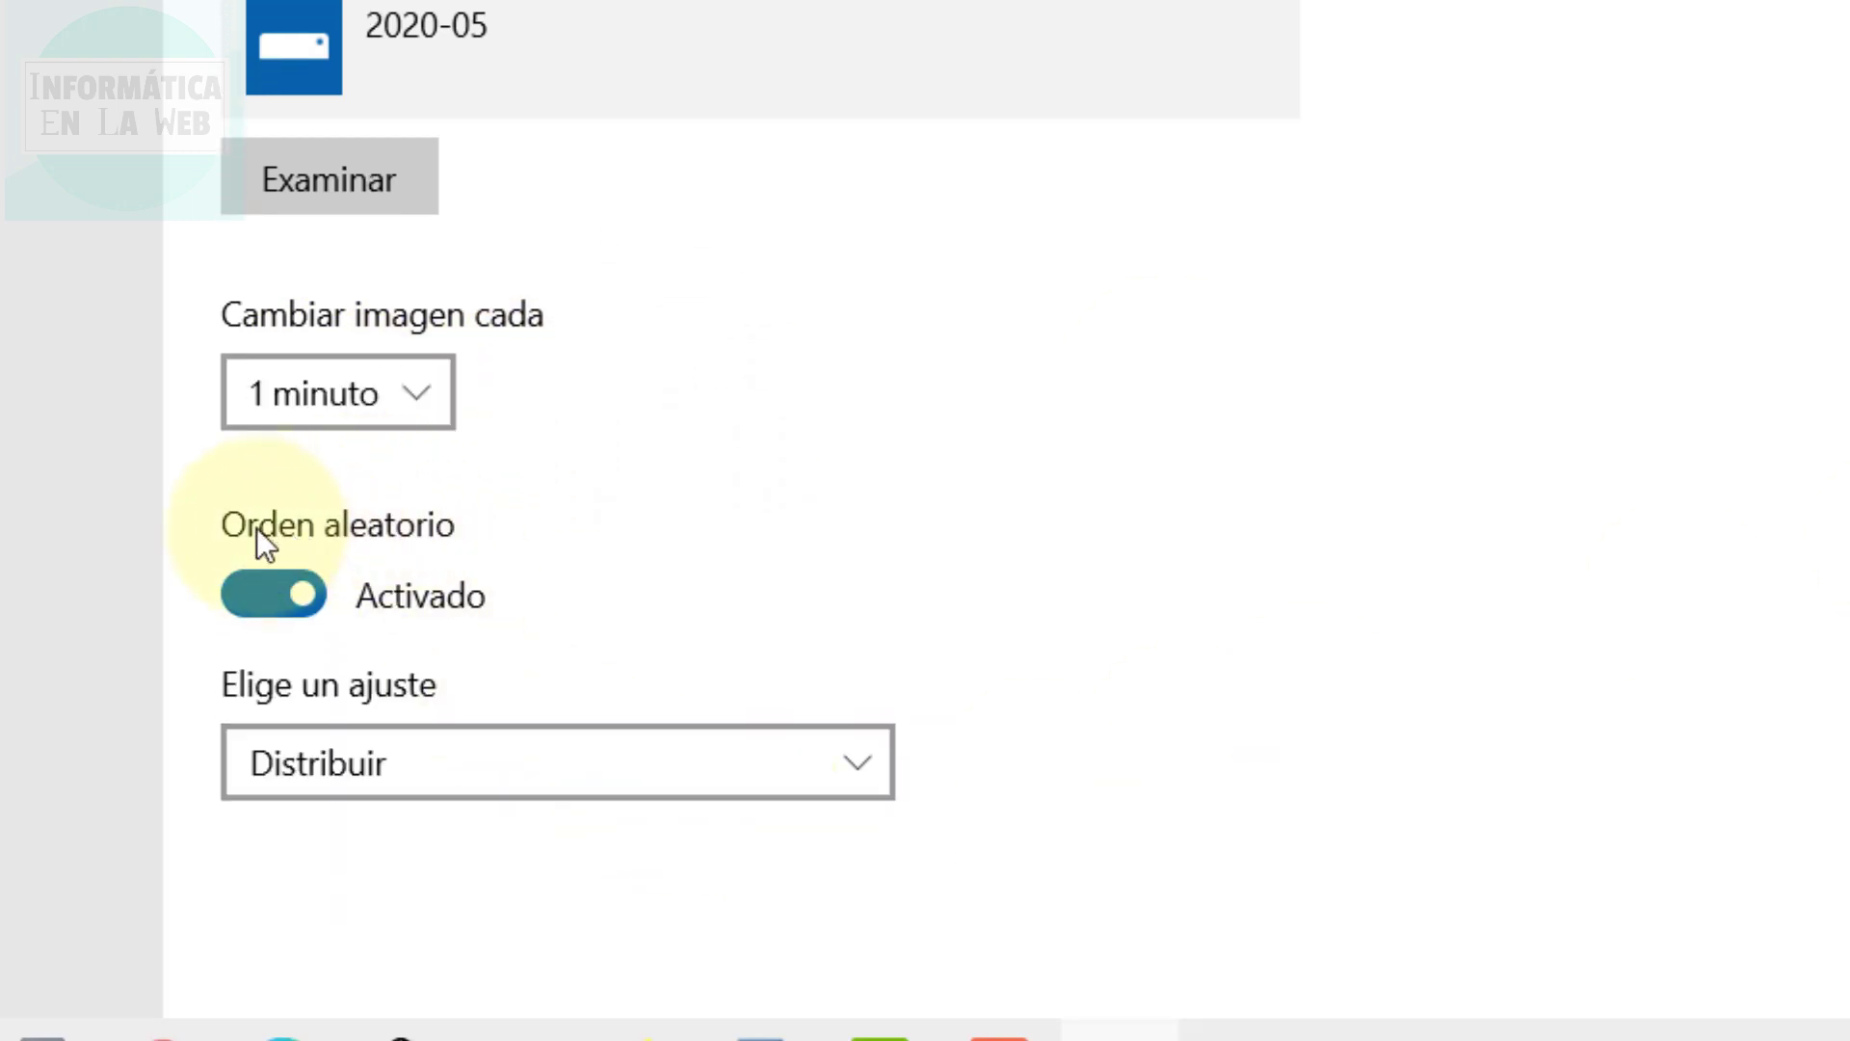
pyautogui.click(270, 598)
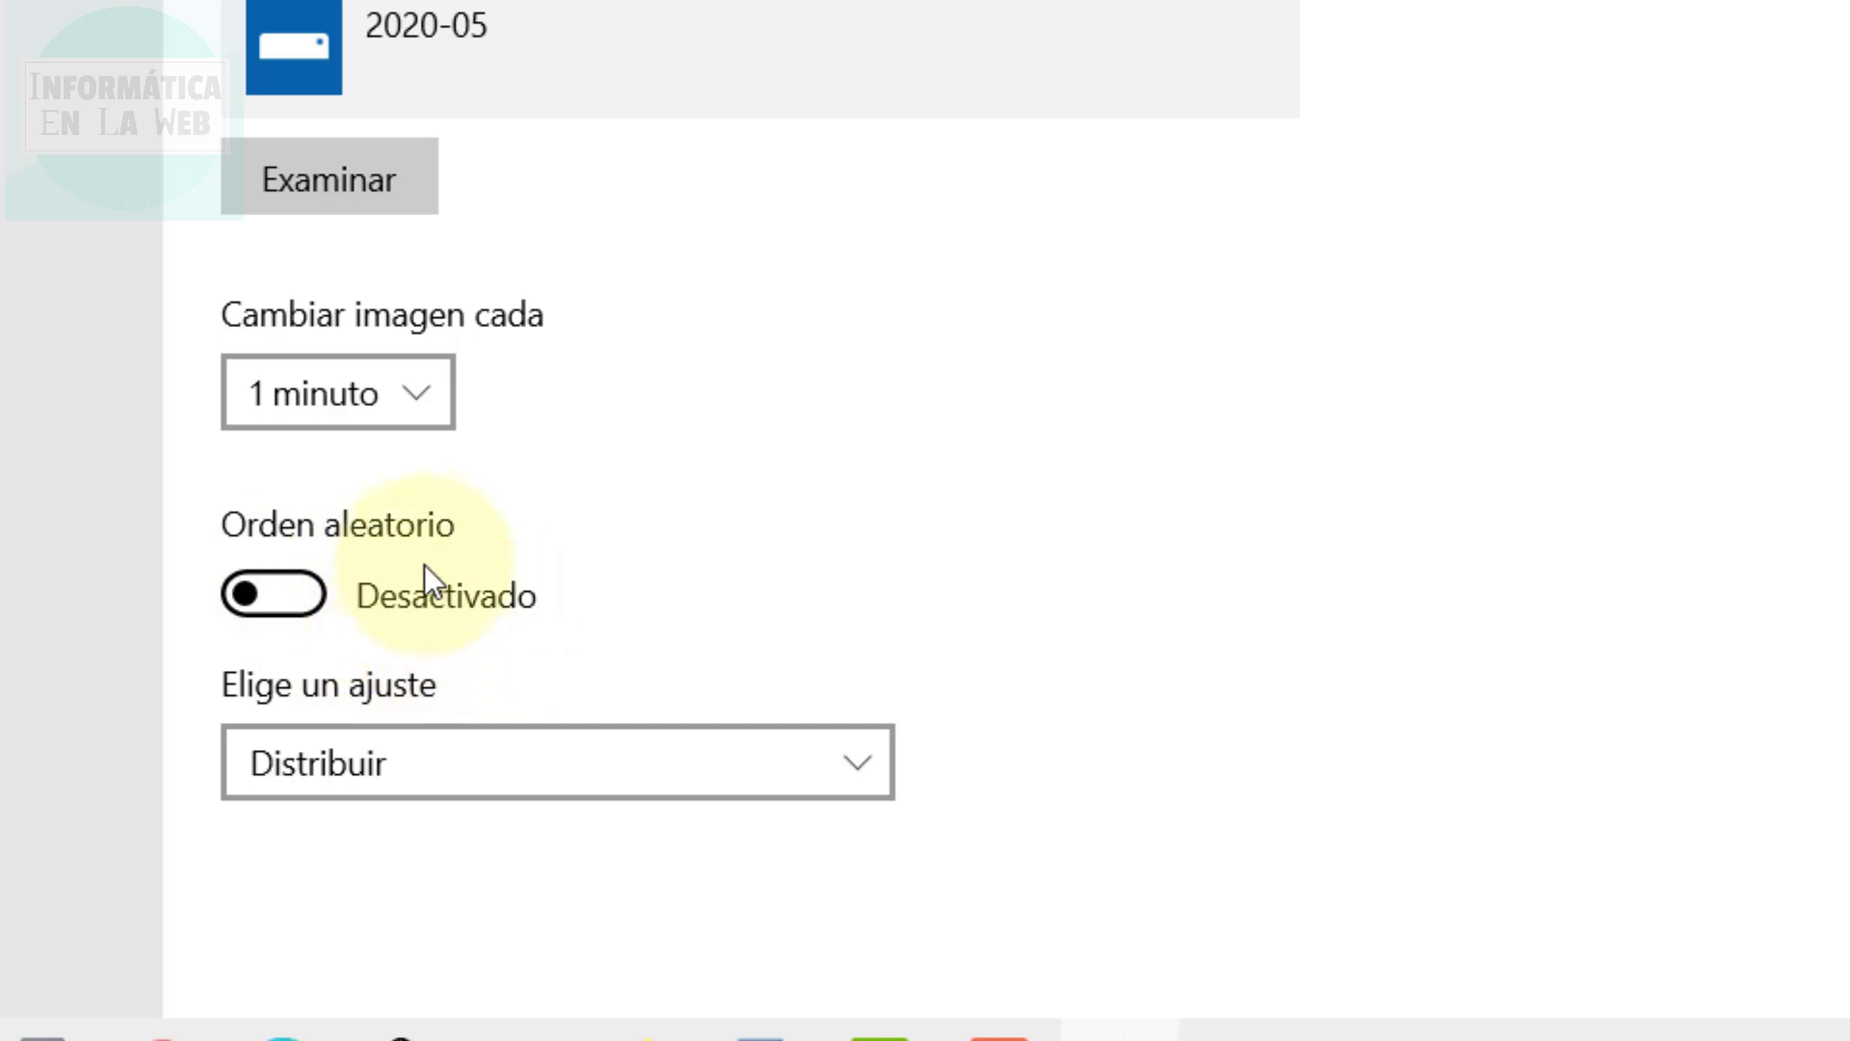
pyautogui.click(302, 592)
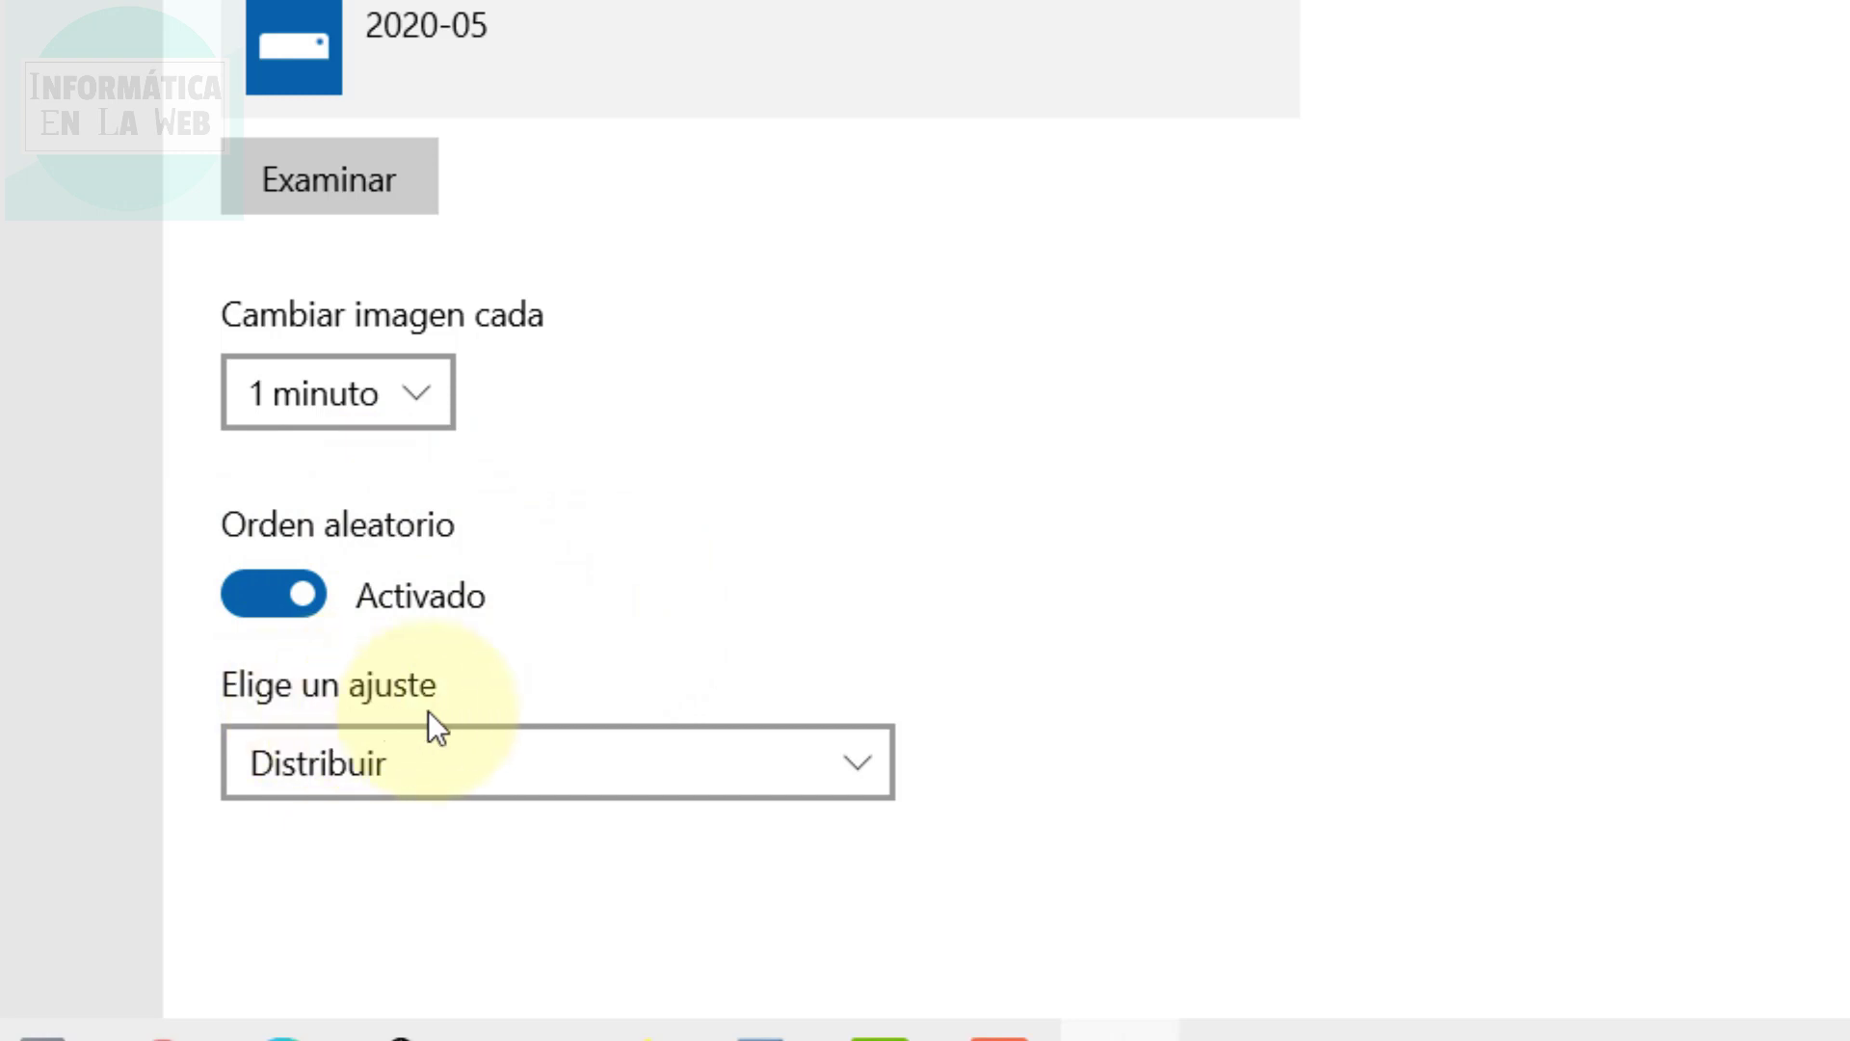
# Try the Centro and Icono fits for the slideshow pictures and set the fit to Expandir.
pyautogui.click(607, 777)
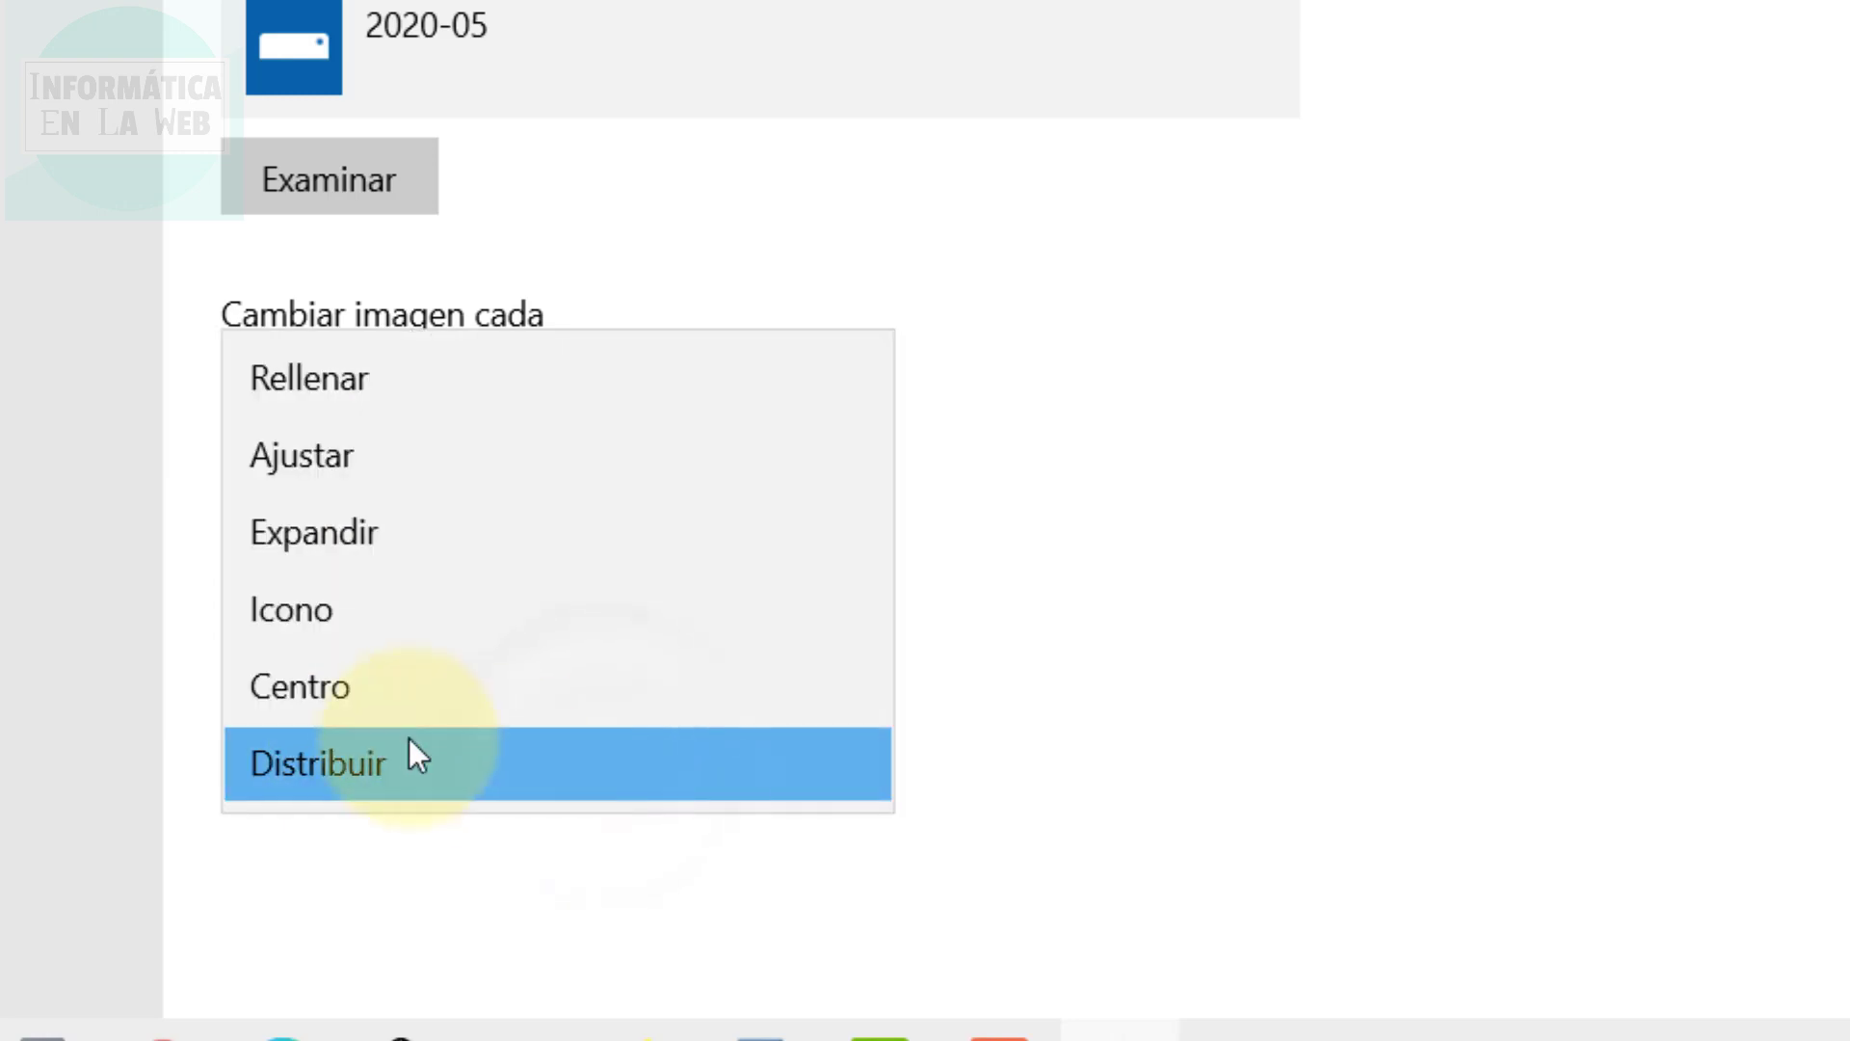
pyautogui.click(291, 697)
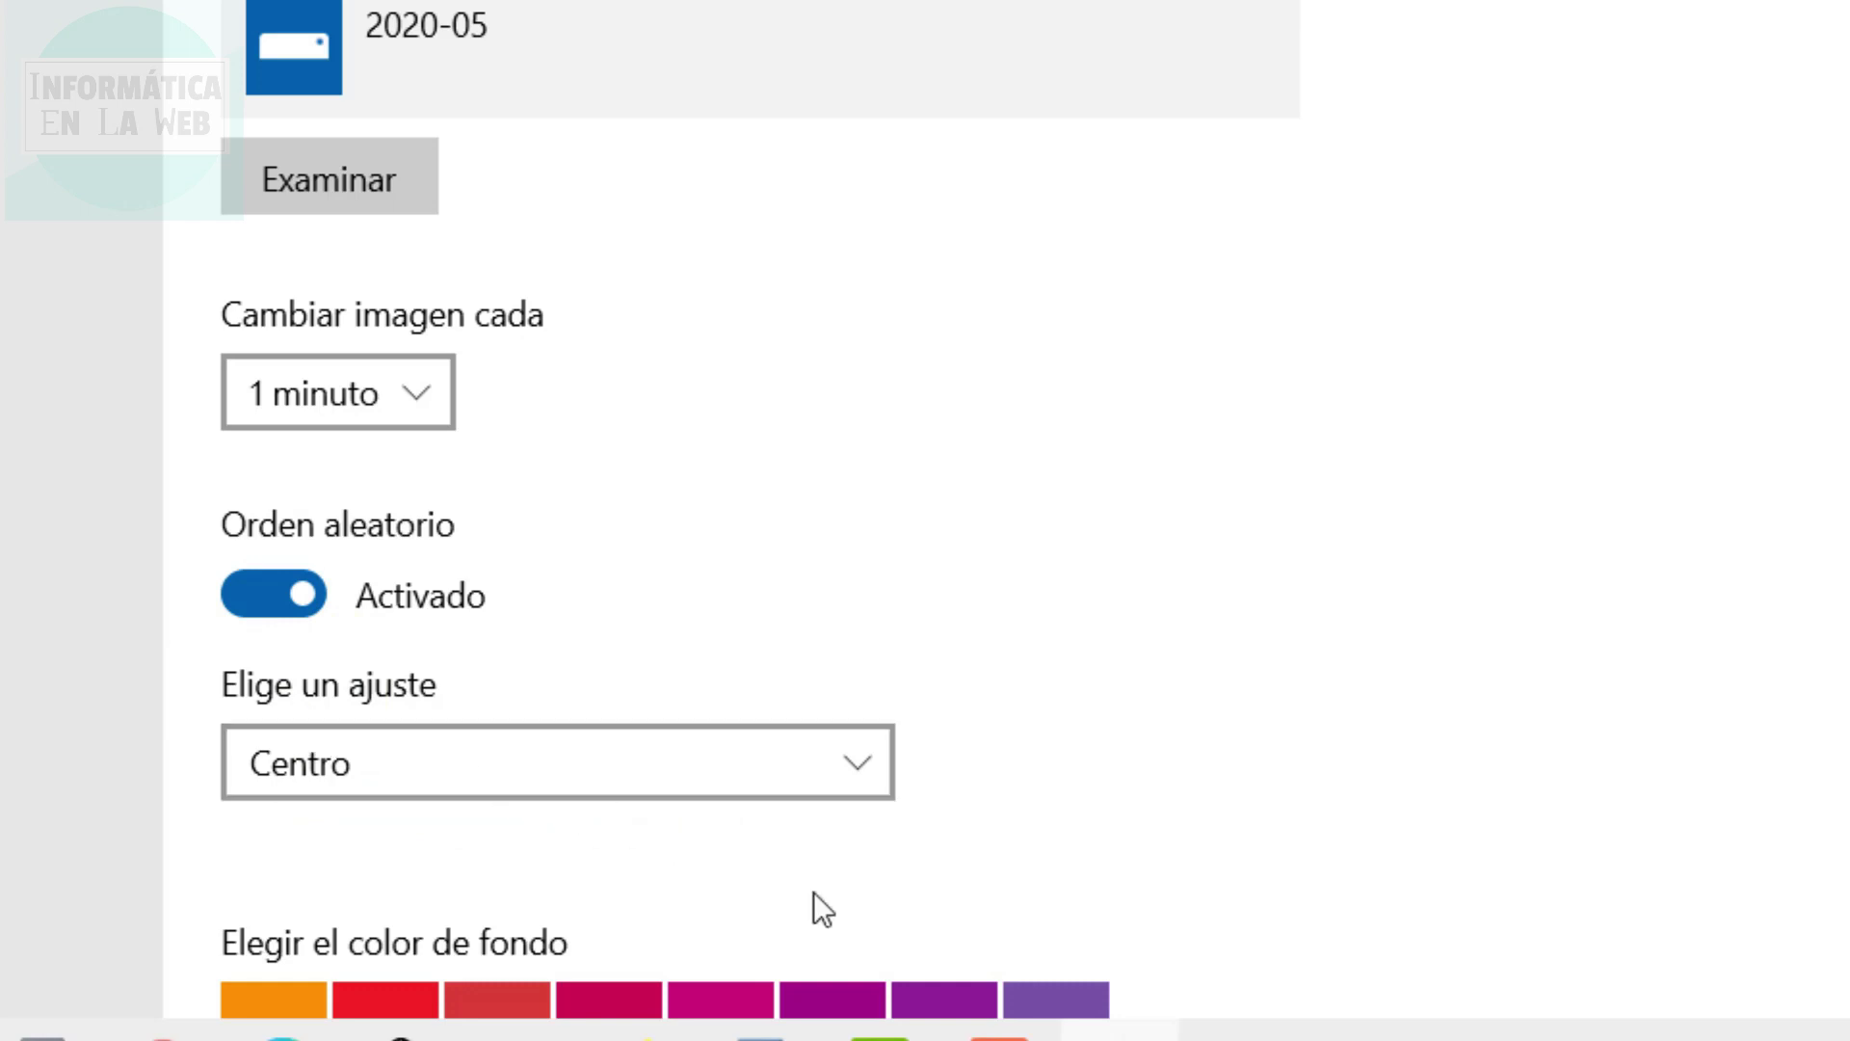
pyautogui.click(596, 765)
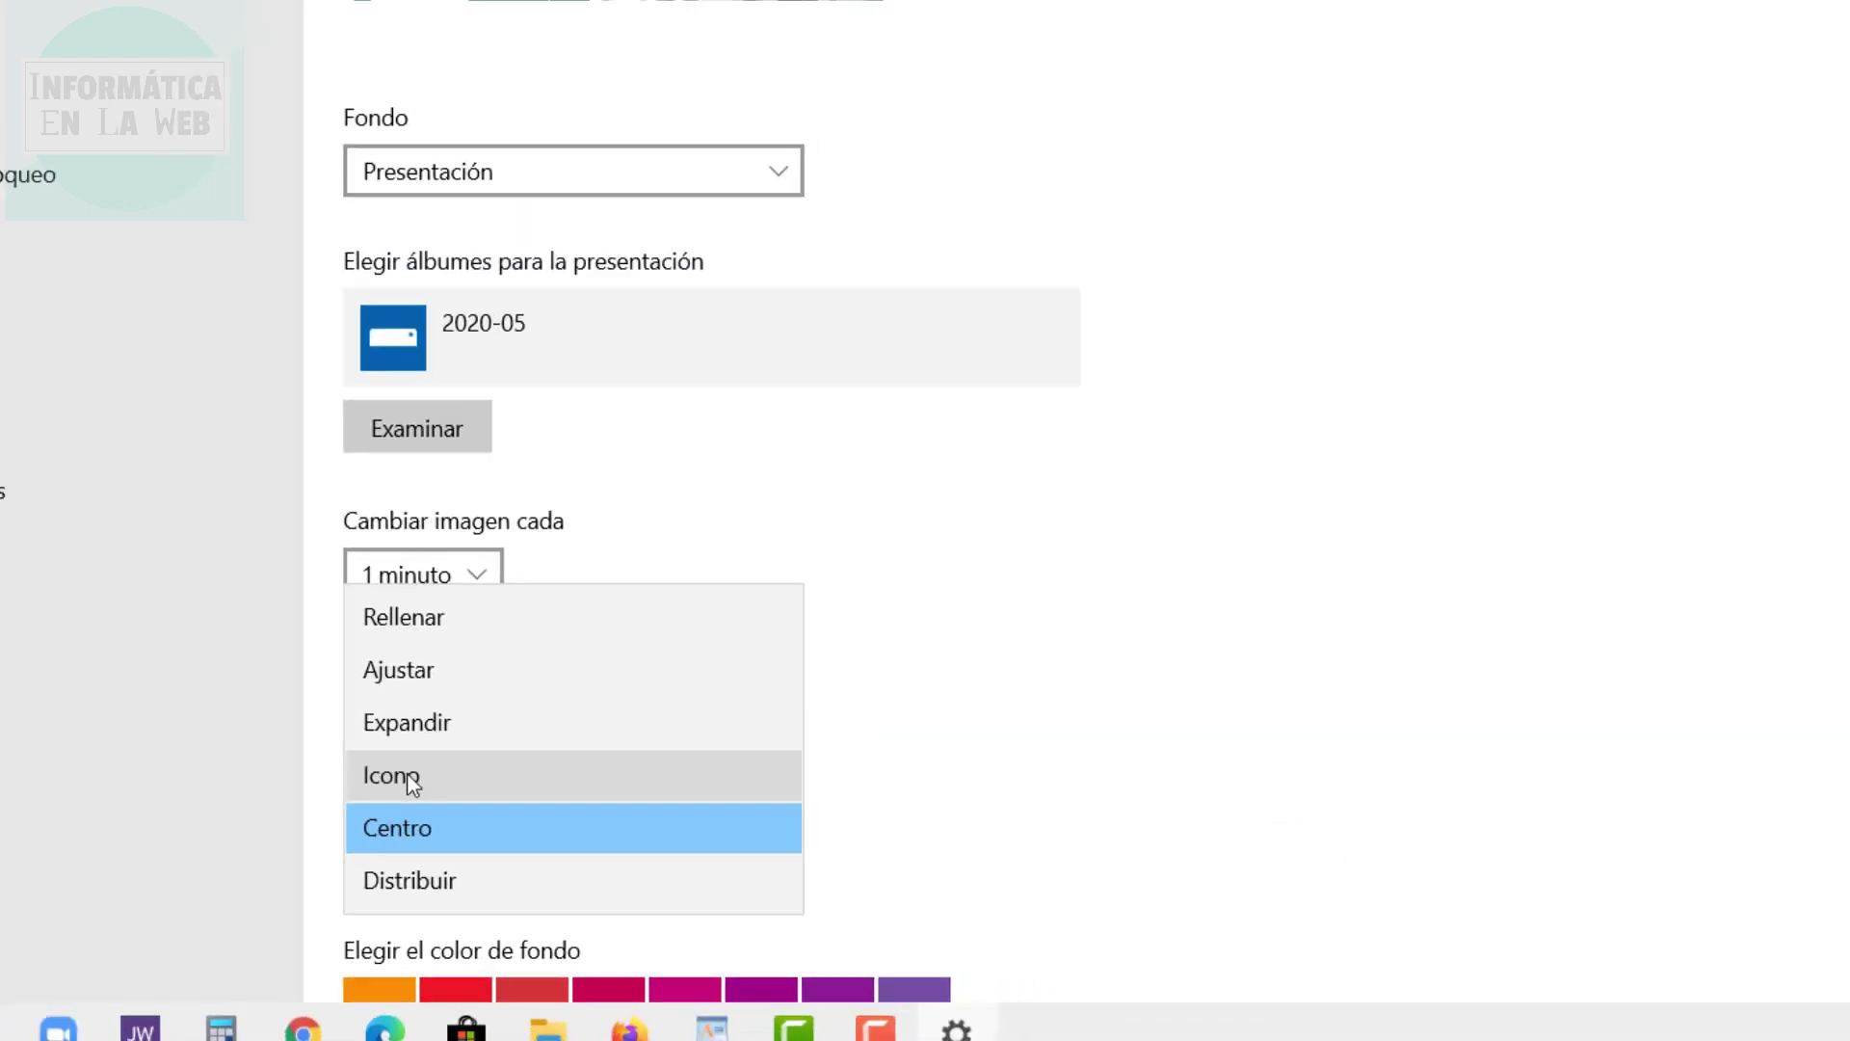
pyautogui.click(323, 690)
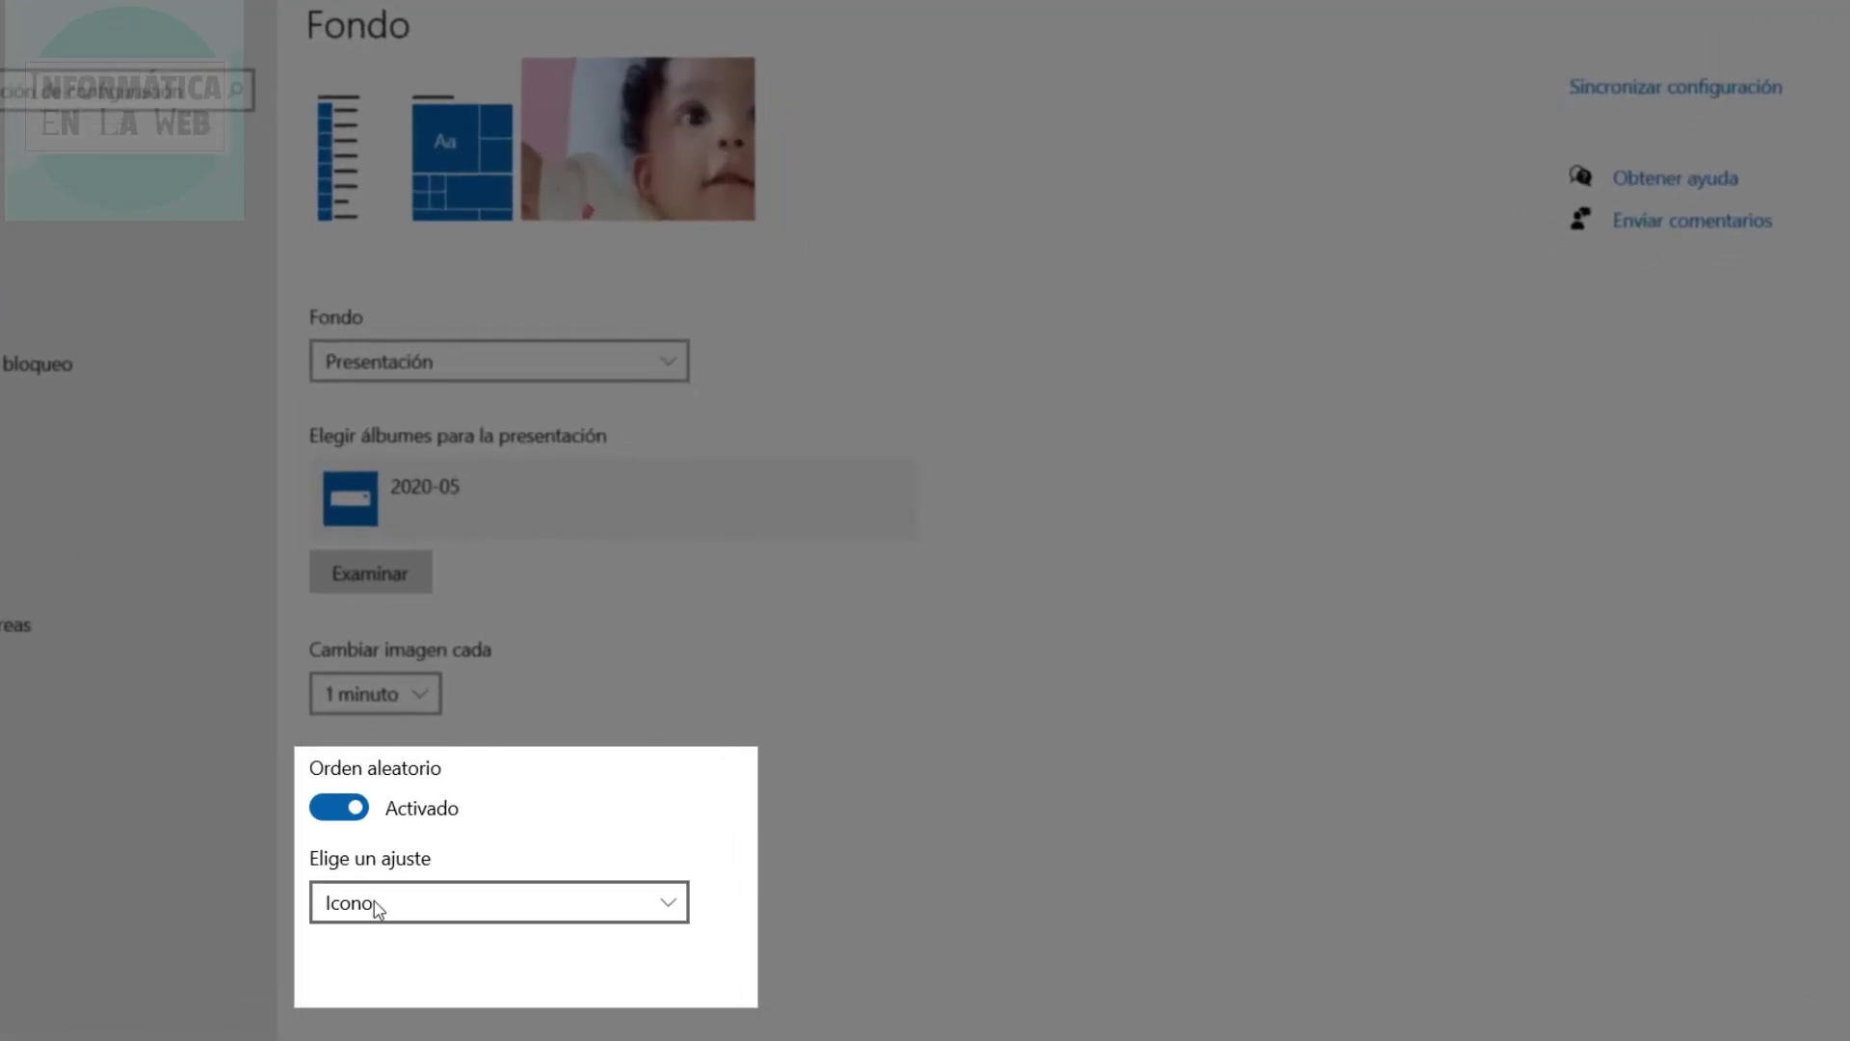
pyautogui.click(376, 905)
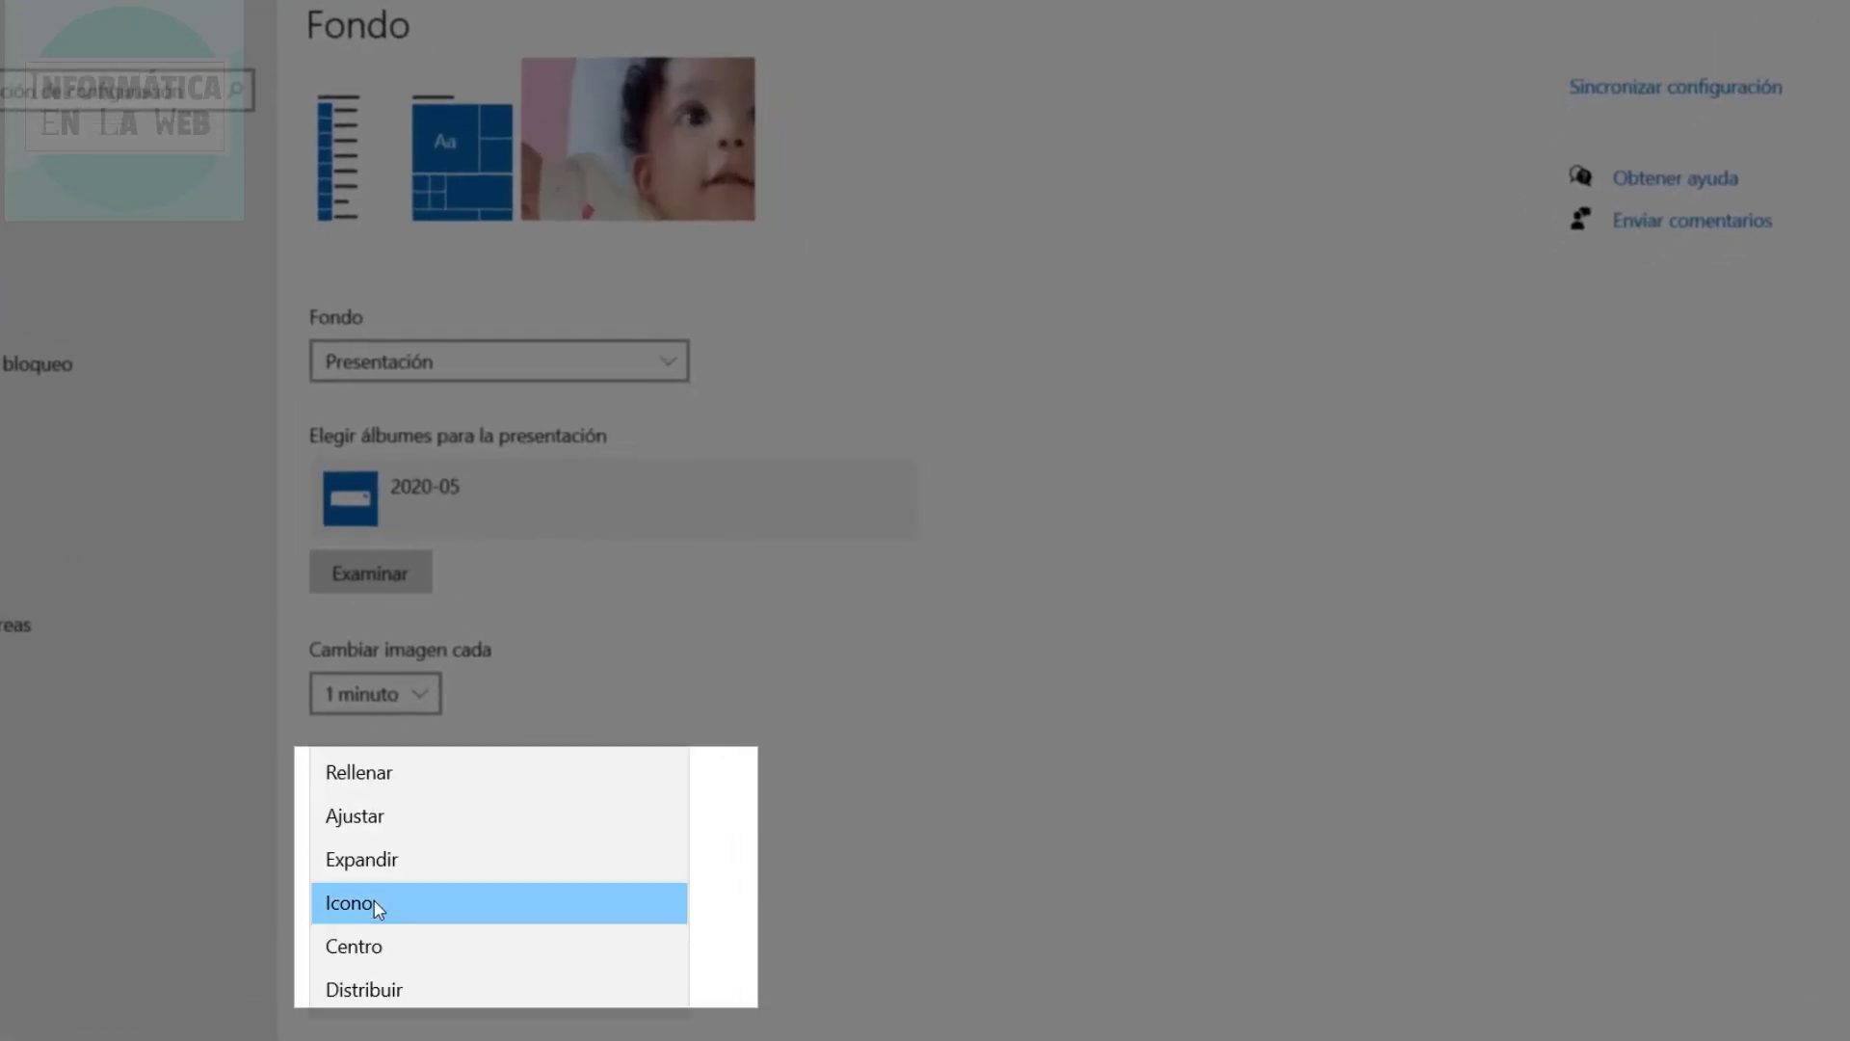
pyautogui.click(362, 872)
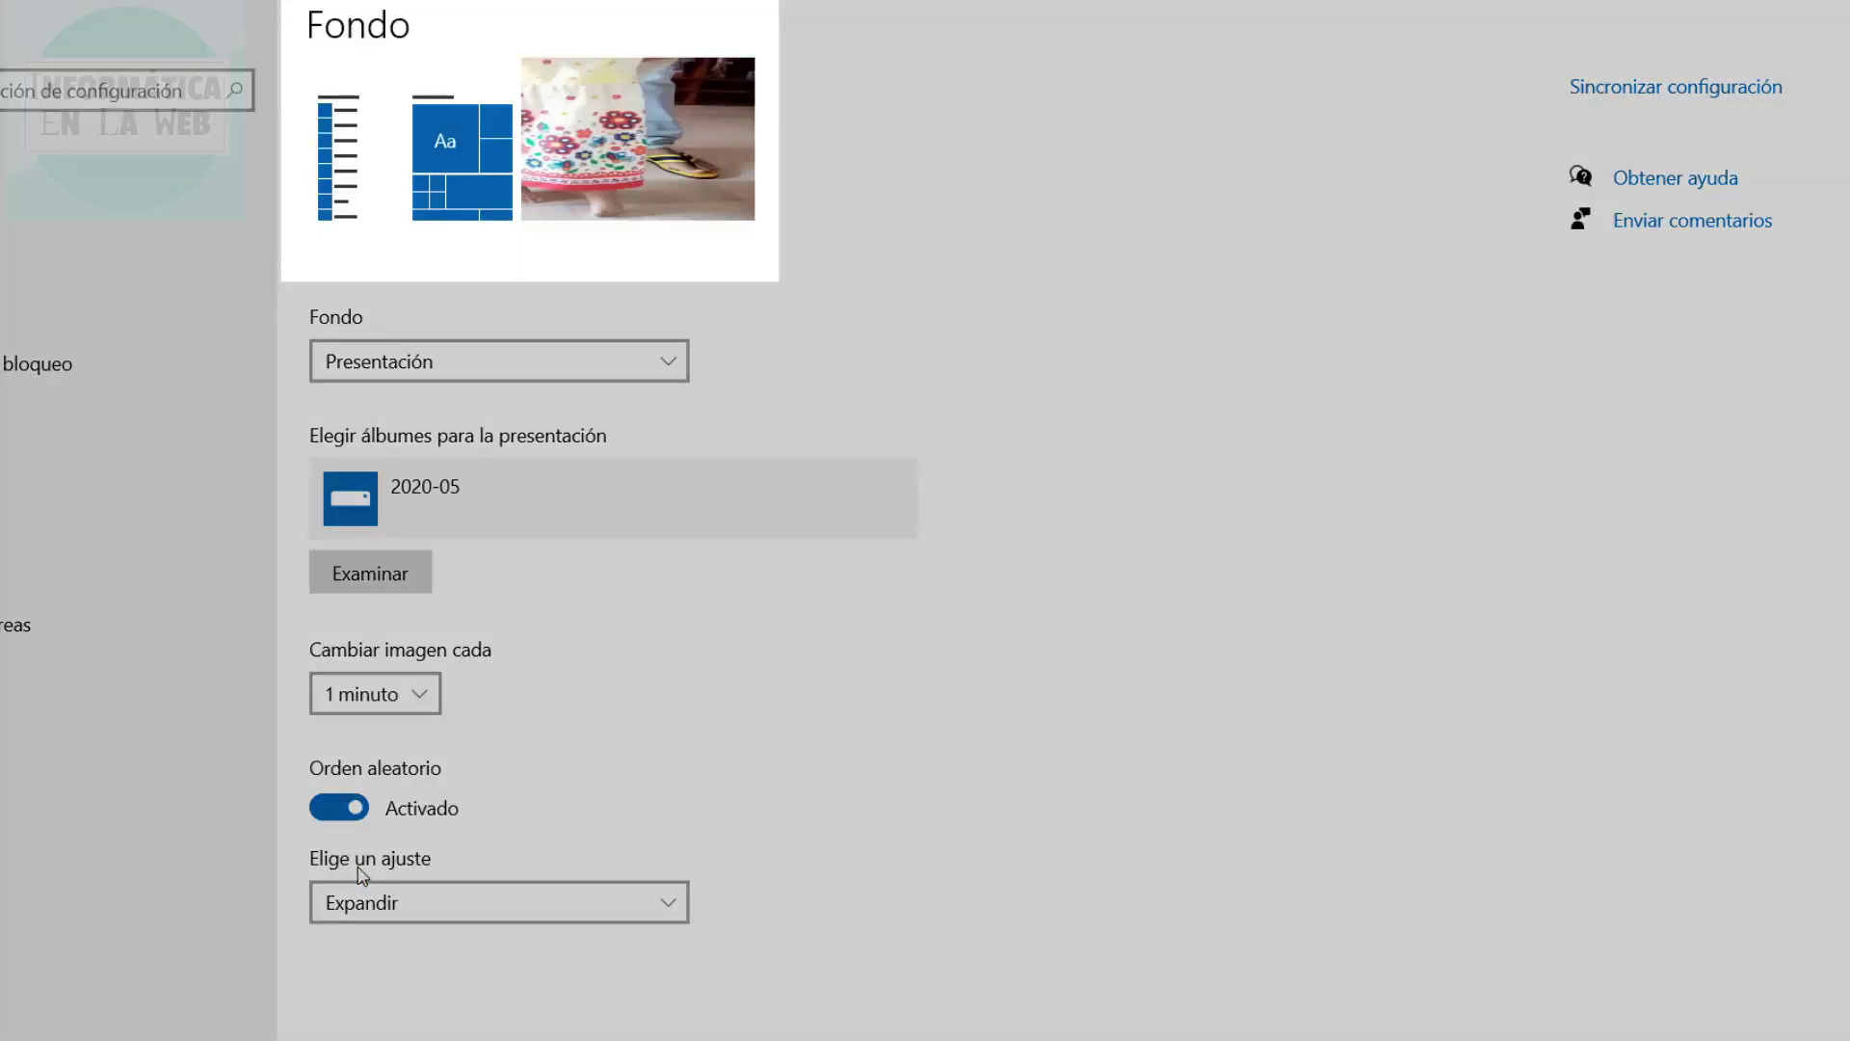
# Try the Ajustar and Rellenar fits for the slideshow pictures and set the fit to Distribuir.
pyautogui.click(385, 910)
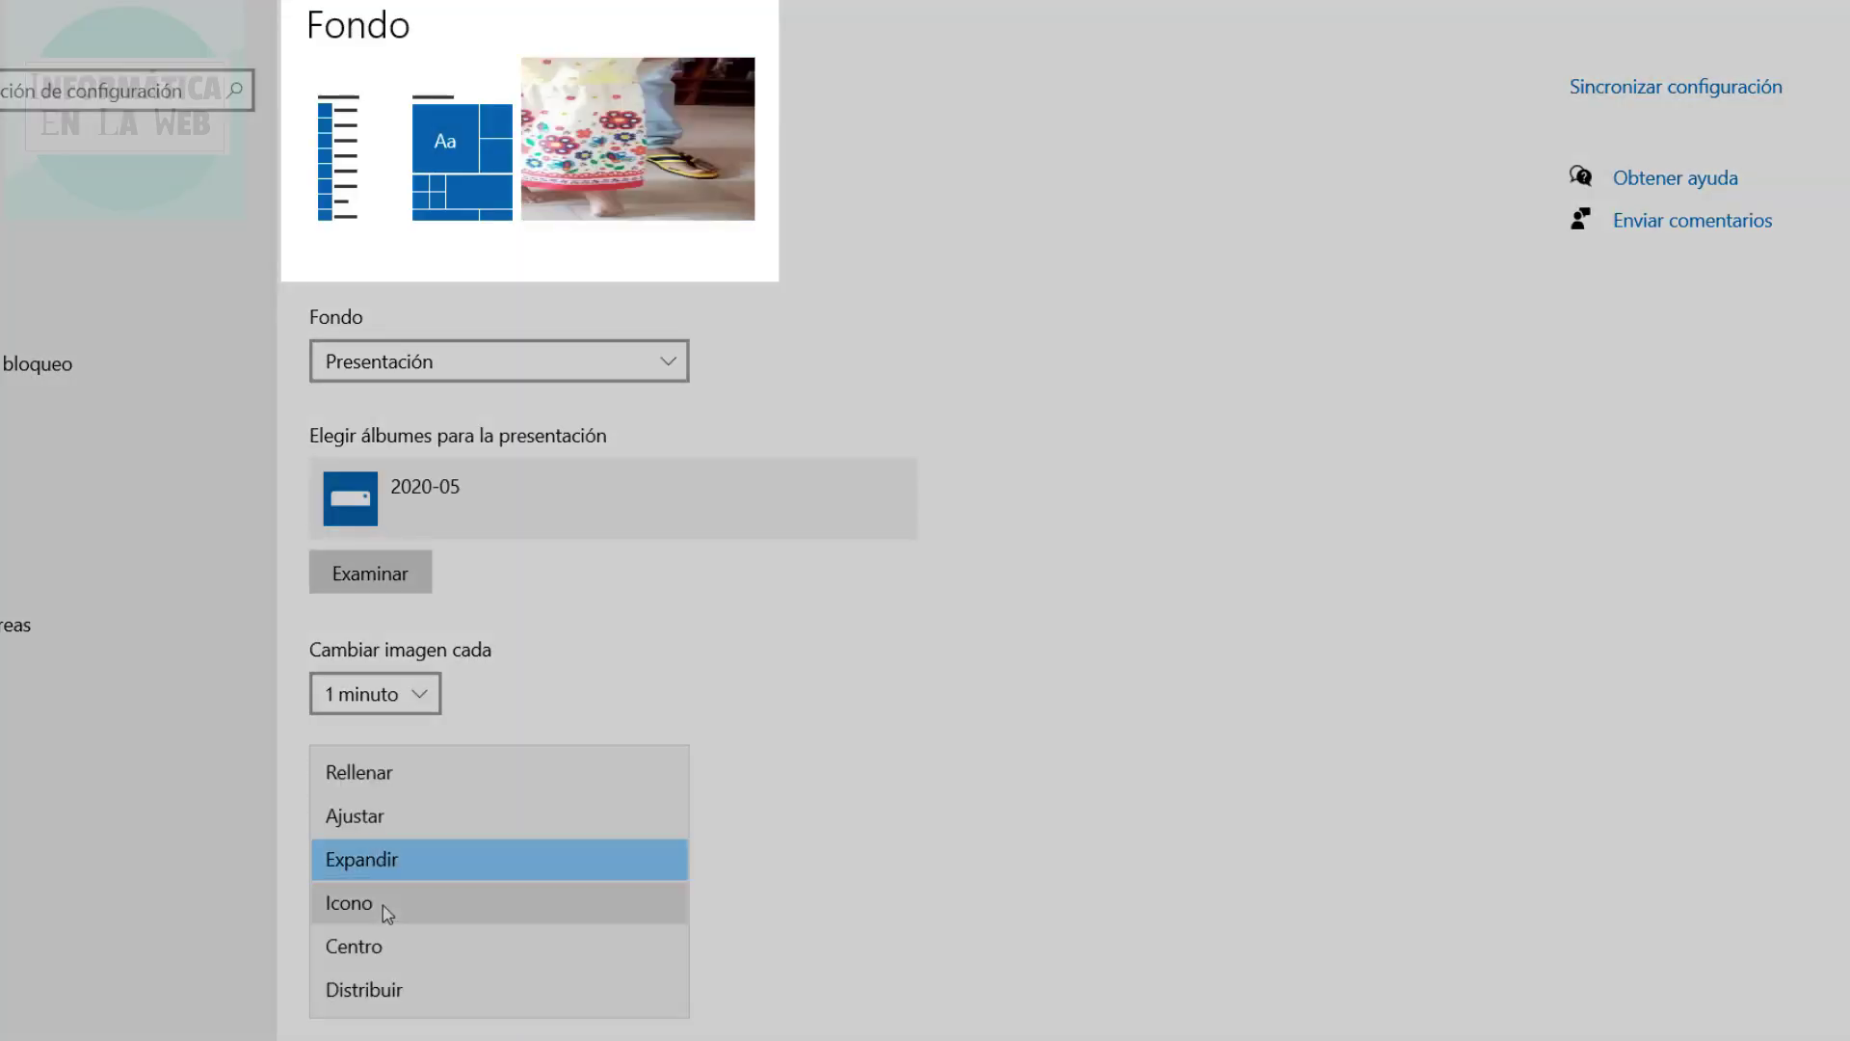
pyautogui.click(358, 817)
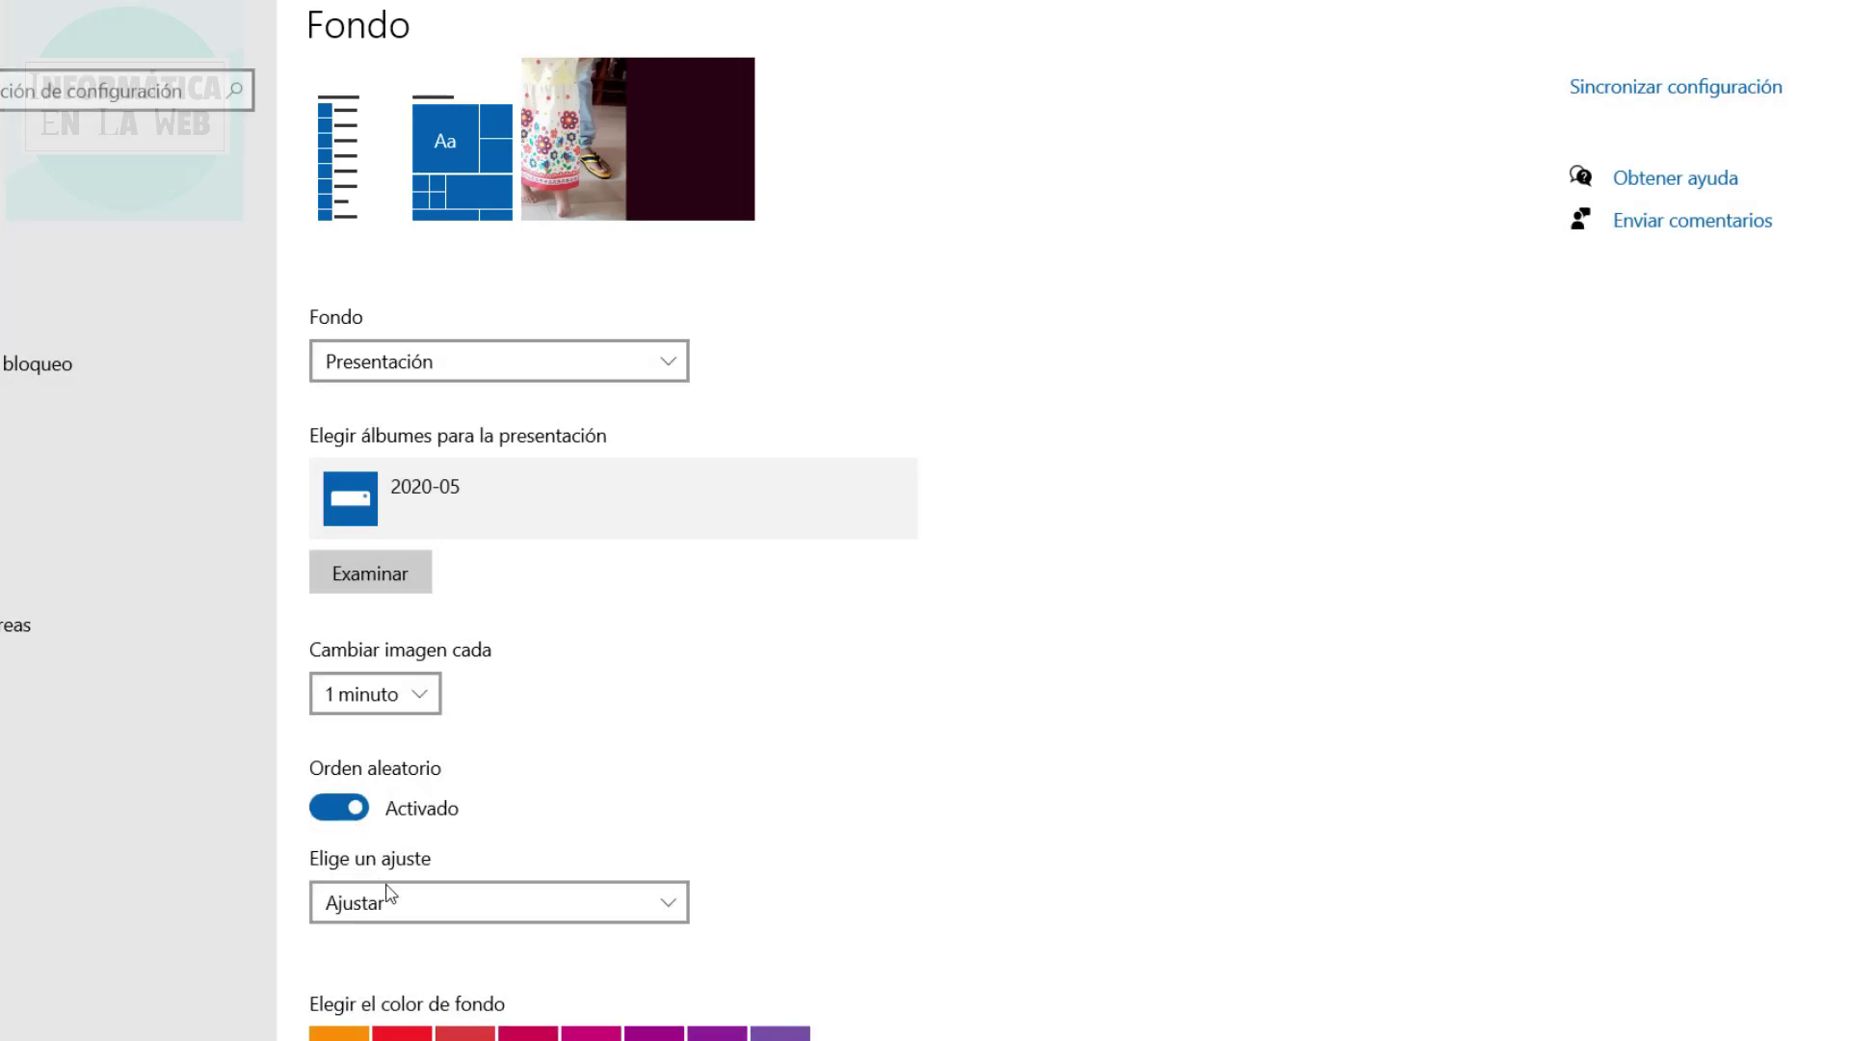
pyautogui.click(391, 896)
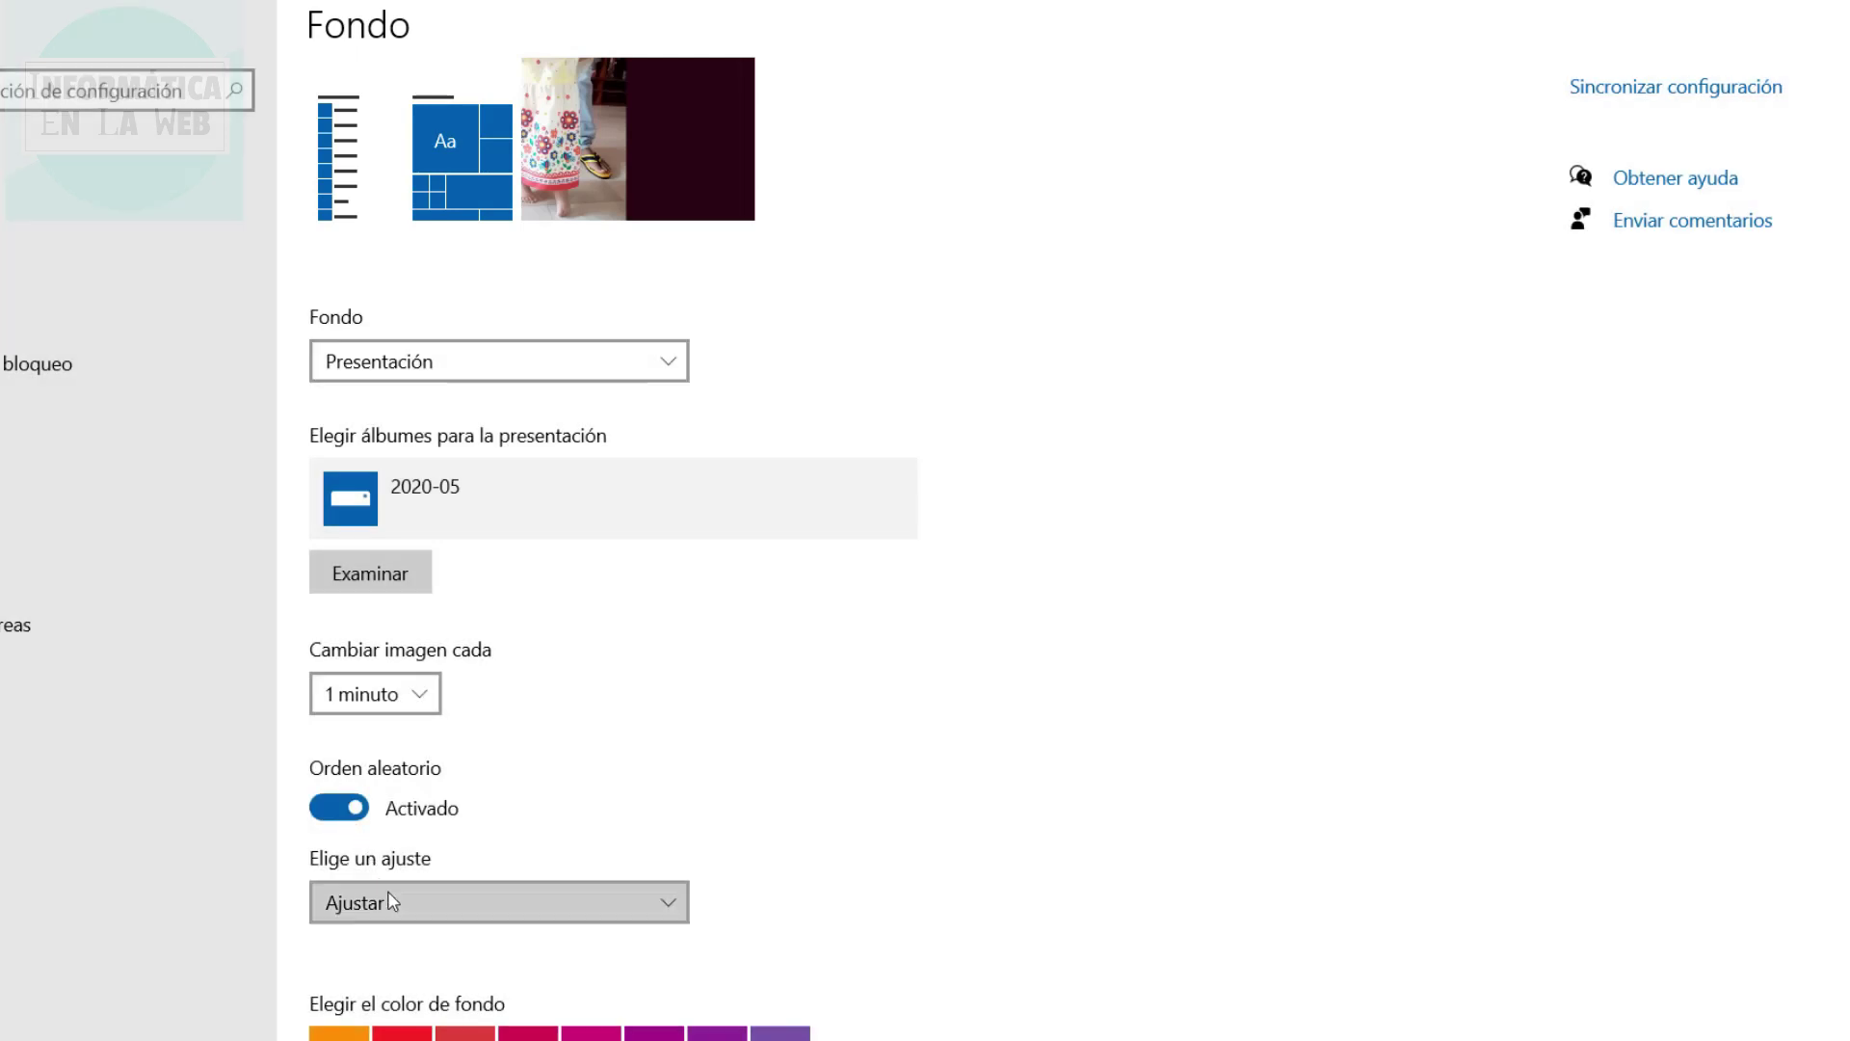
pyautogui.click(384, 771)
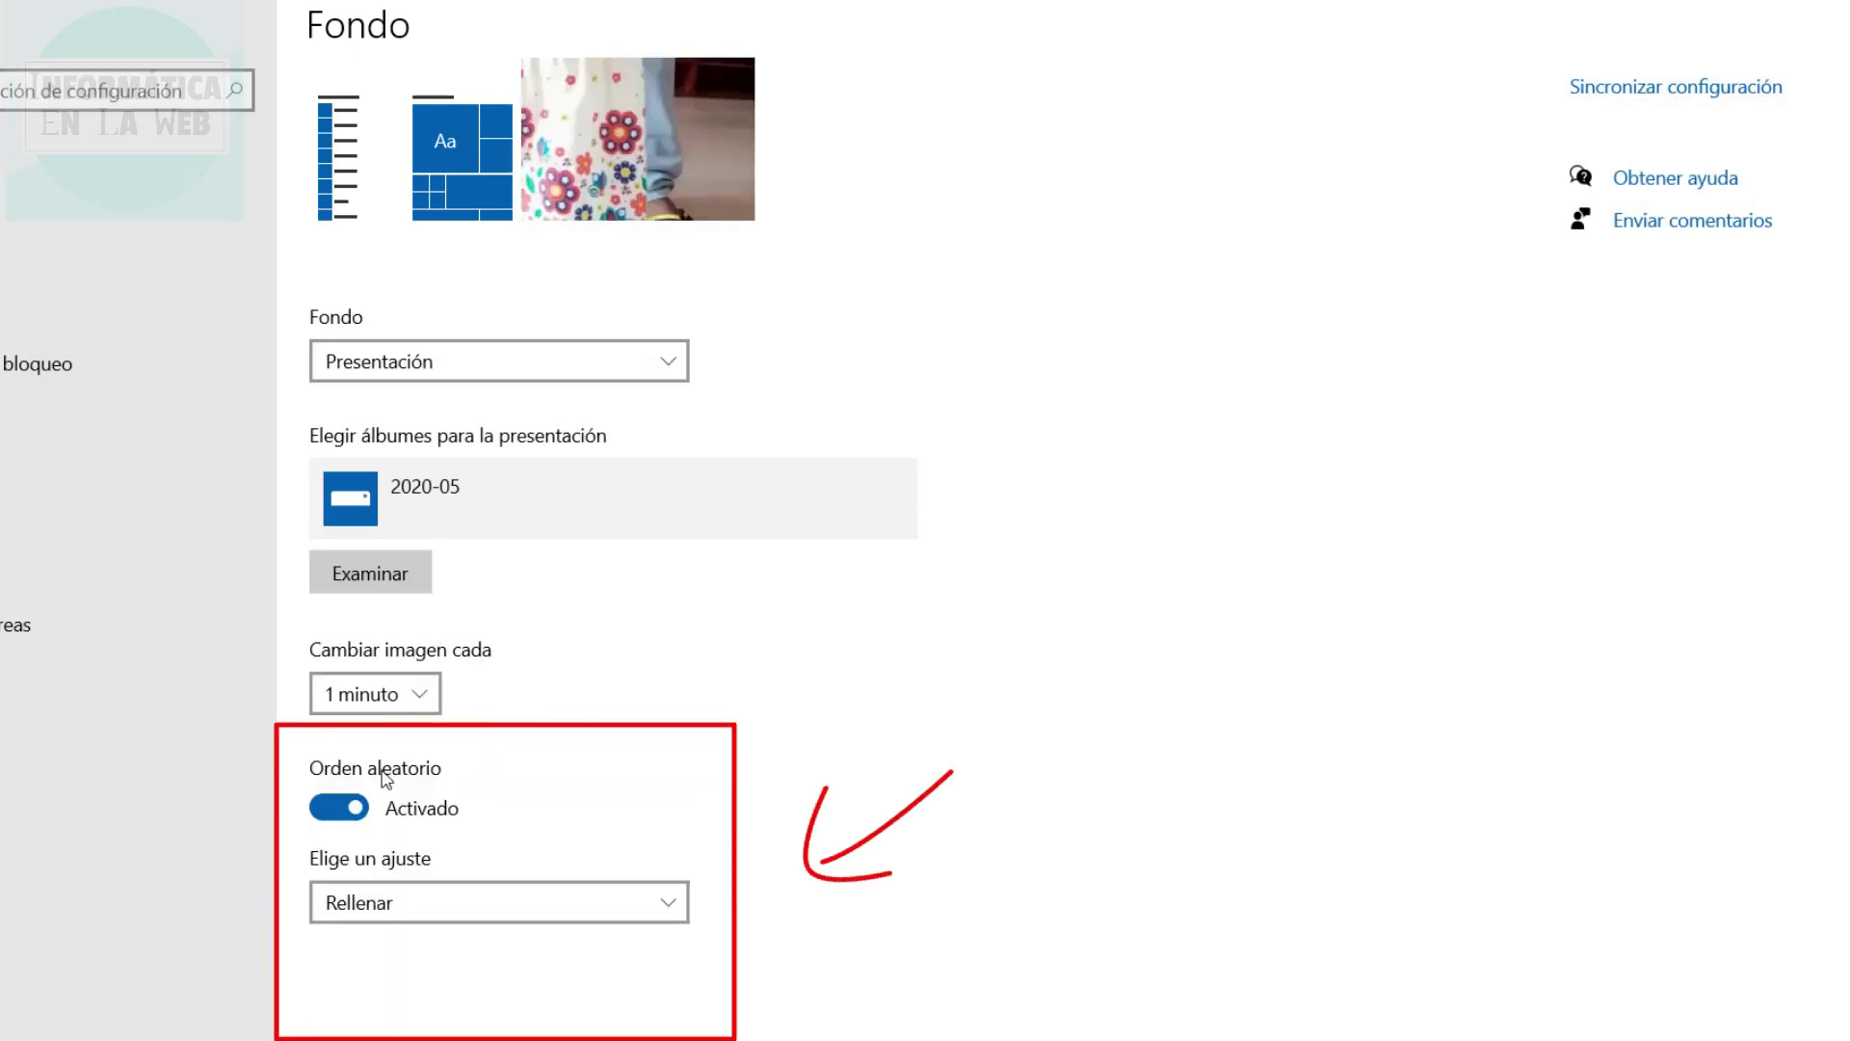
pyautogui.click(392, 910)
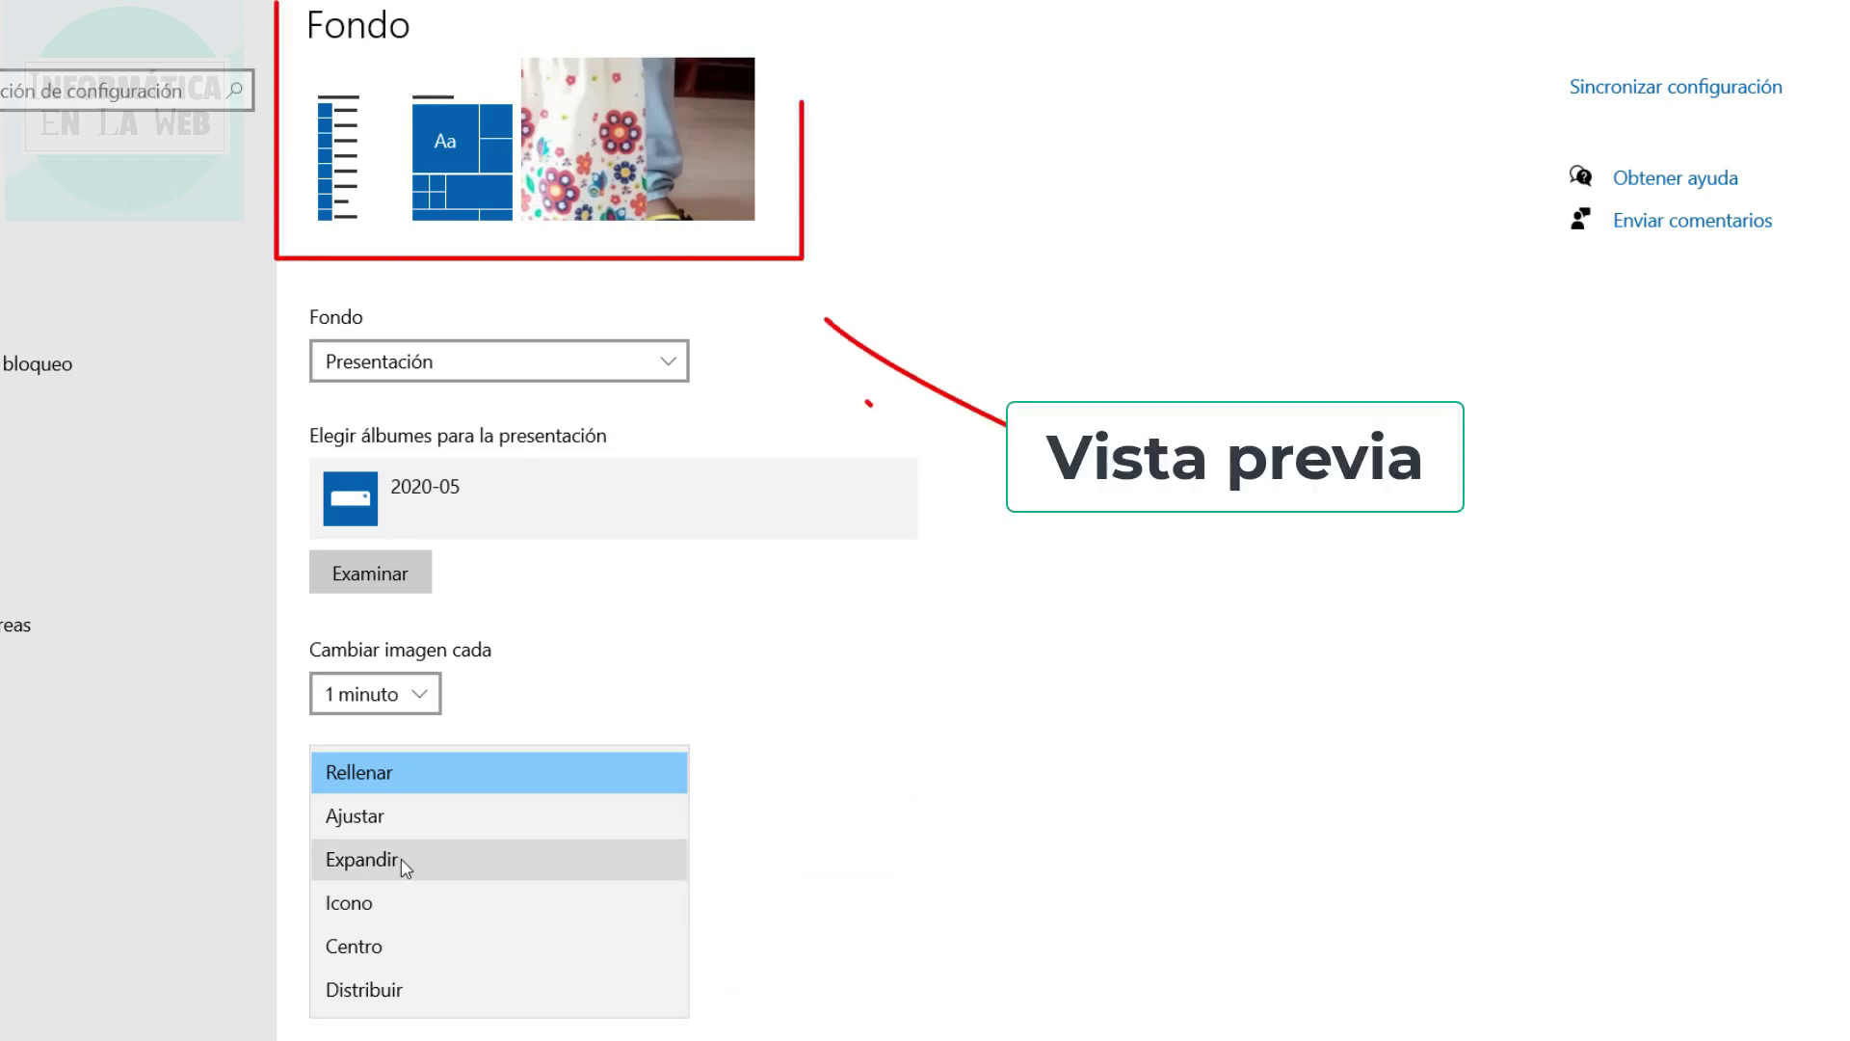
pyautogui.click(367, 995)
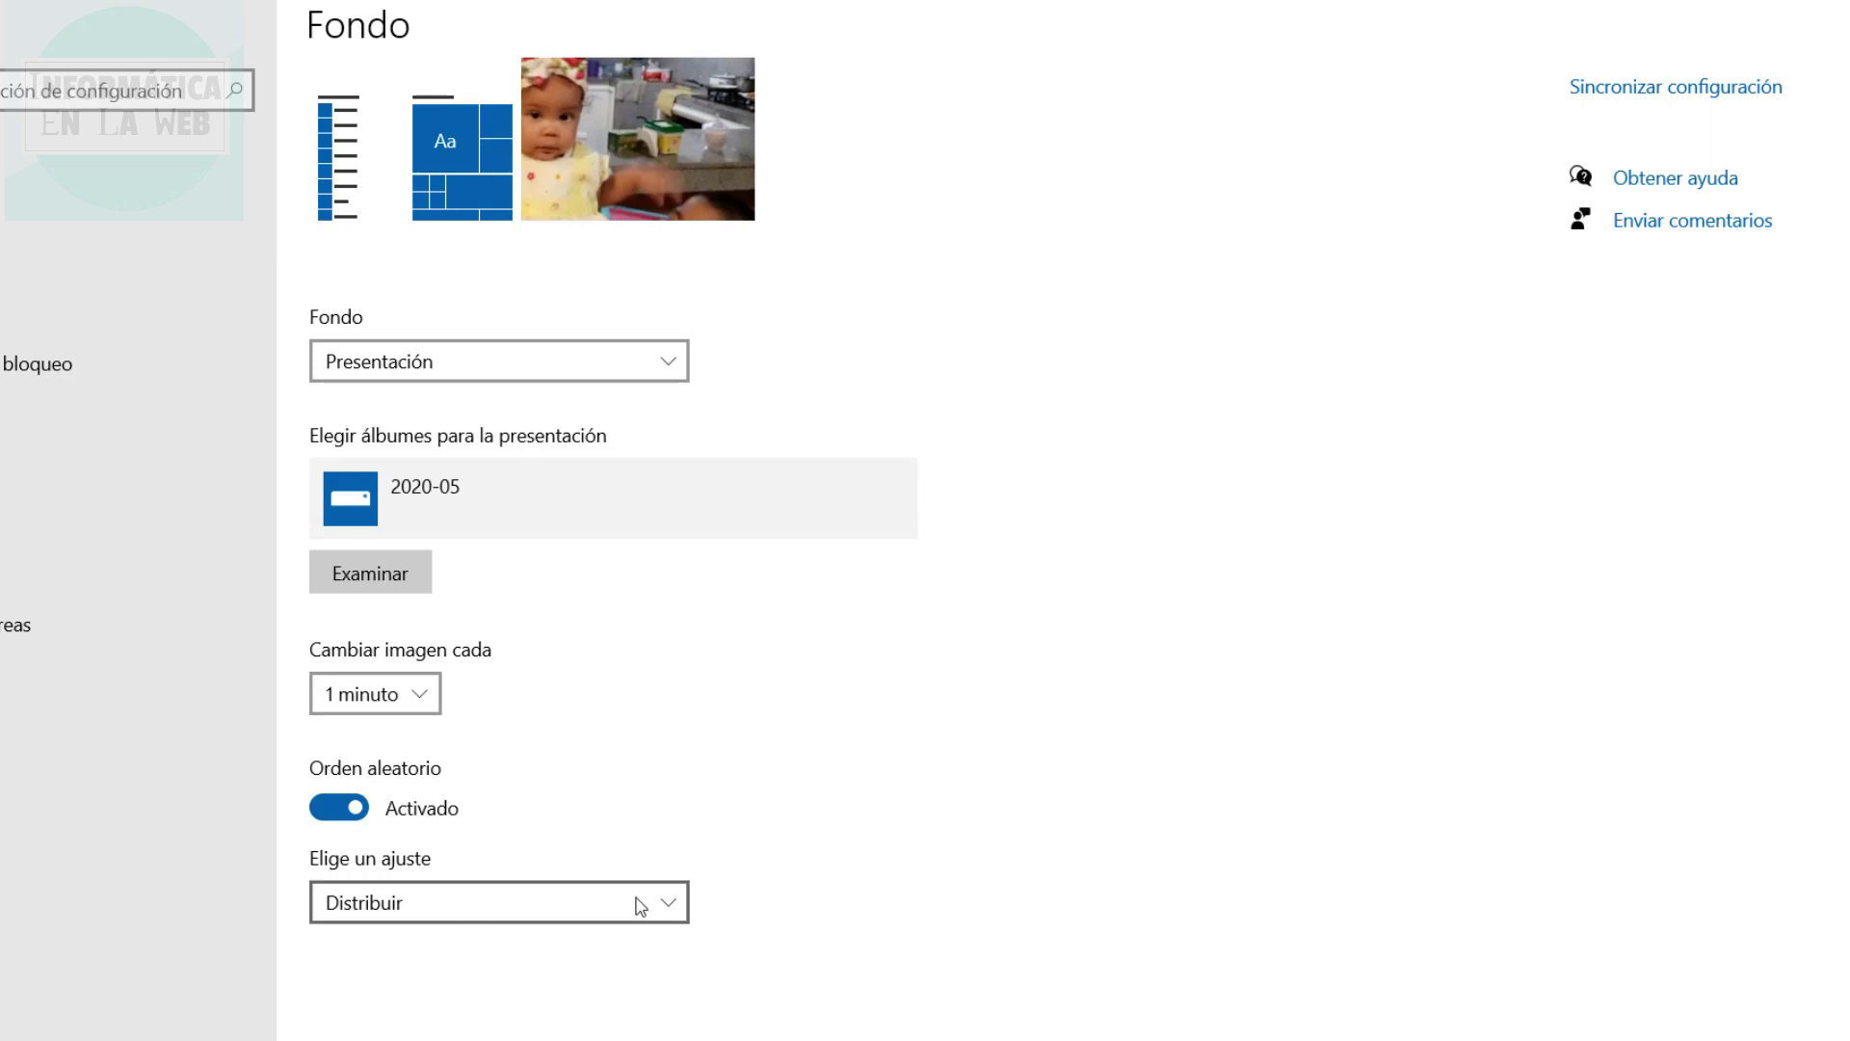
# Set the slideshow's Cambiar imagen cada interval to 1 minuto and turn Orden aleatorio on.
pyautogui.click(331, 808)
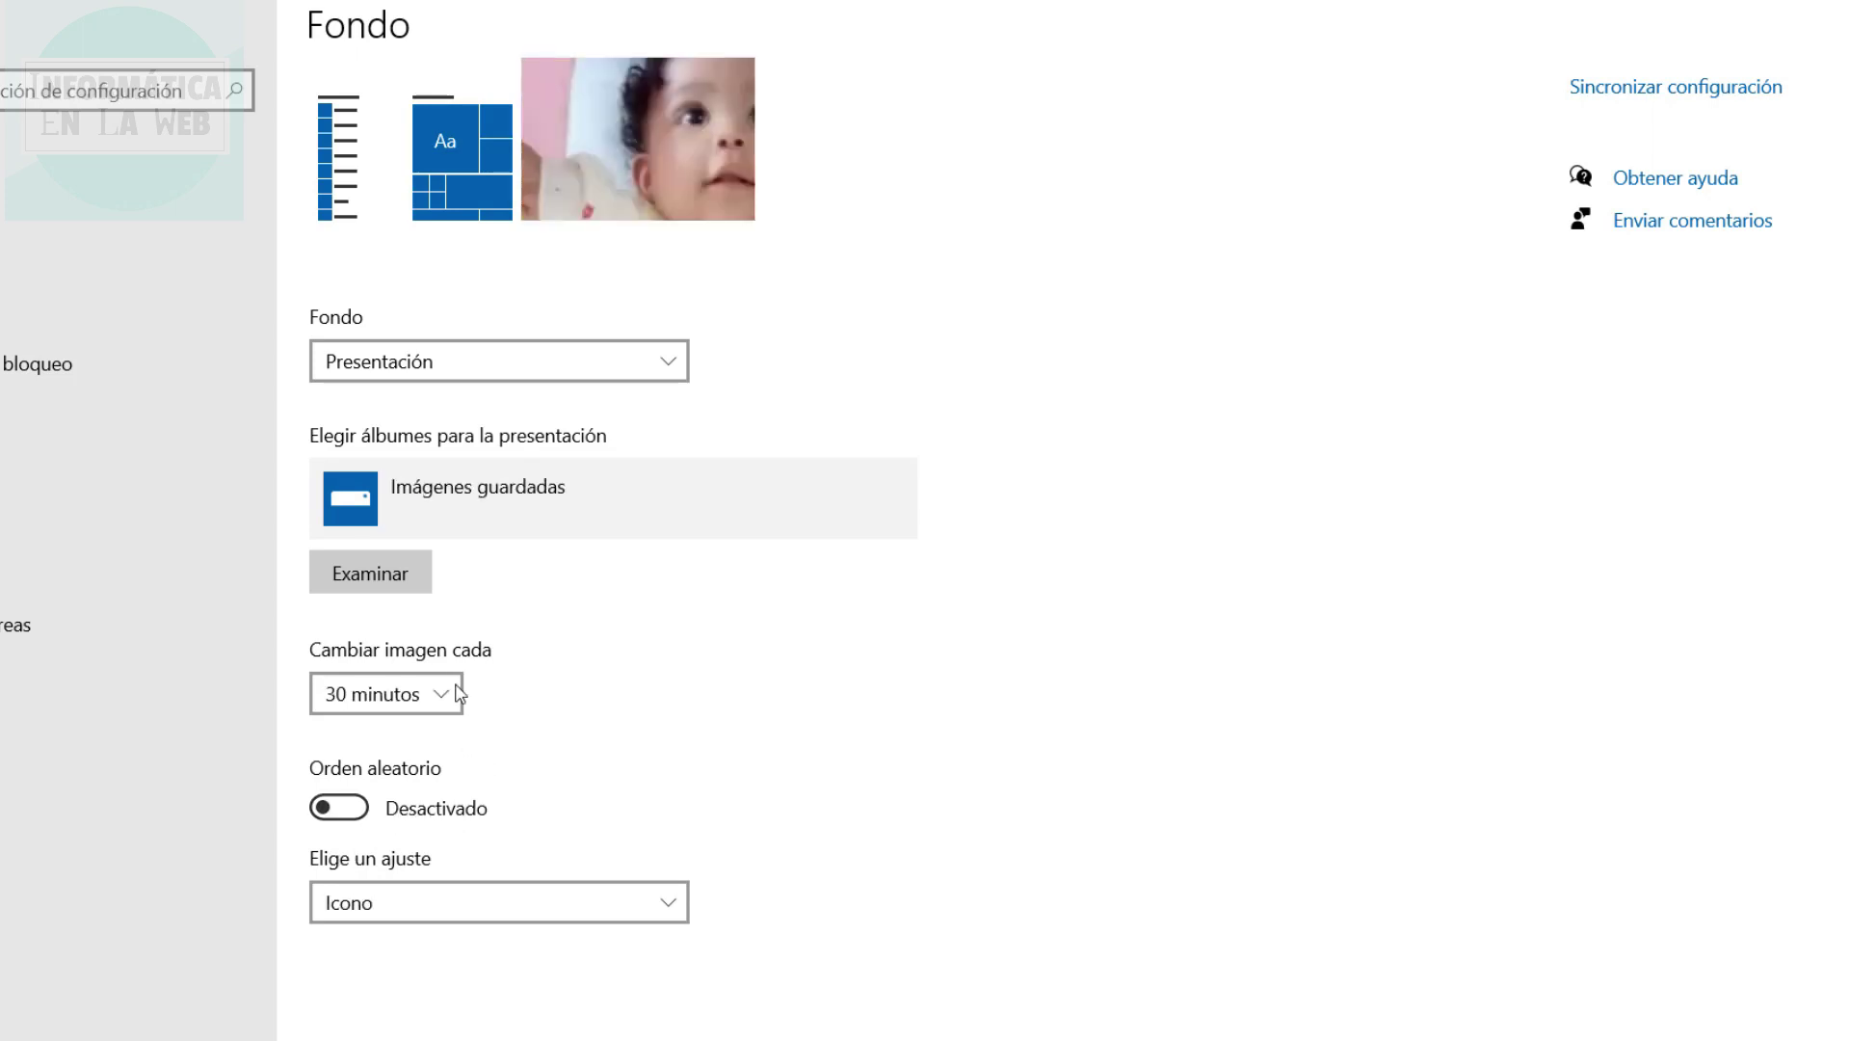
pyautogui.click(445, 694)
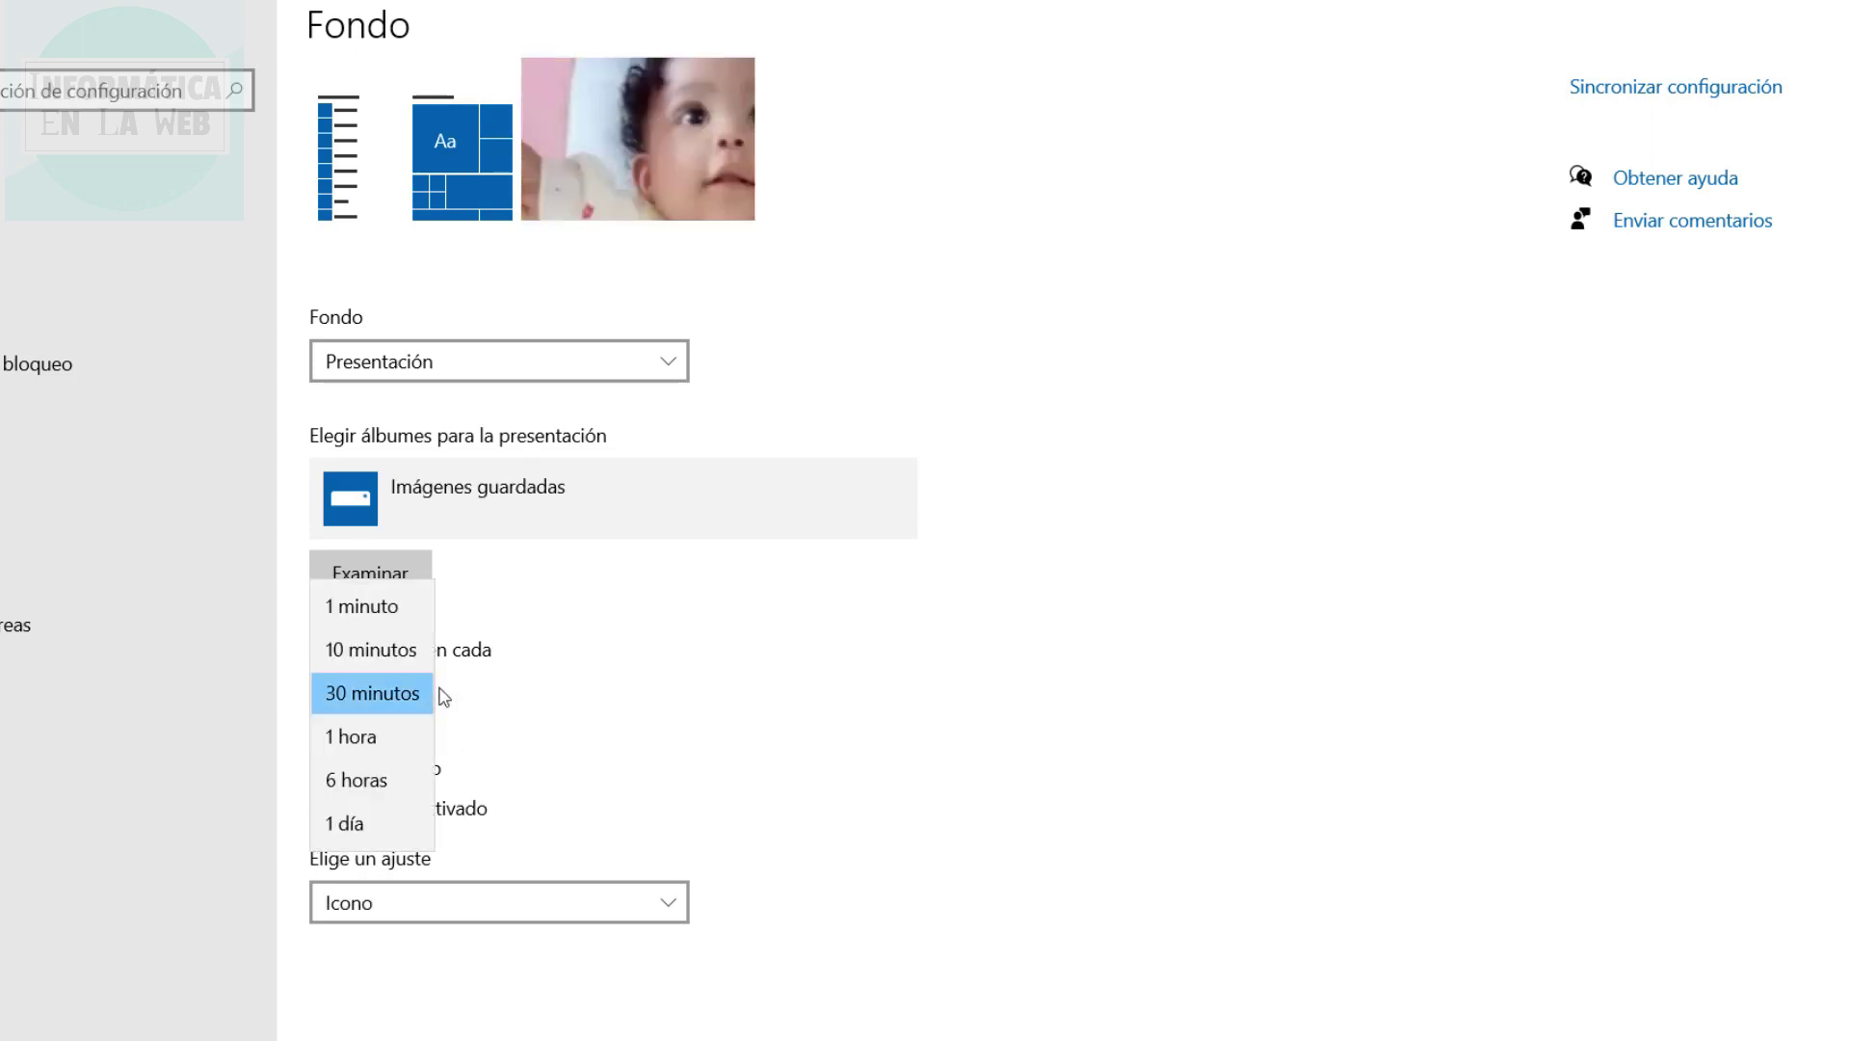
pyautogui.click(353, 614)
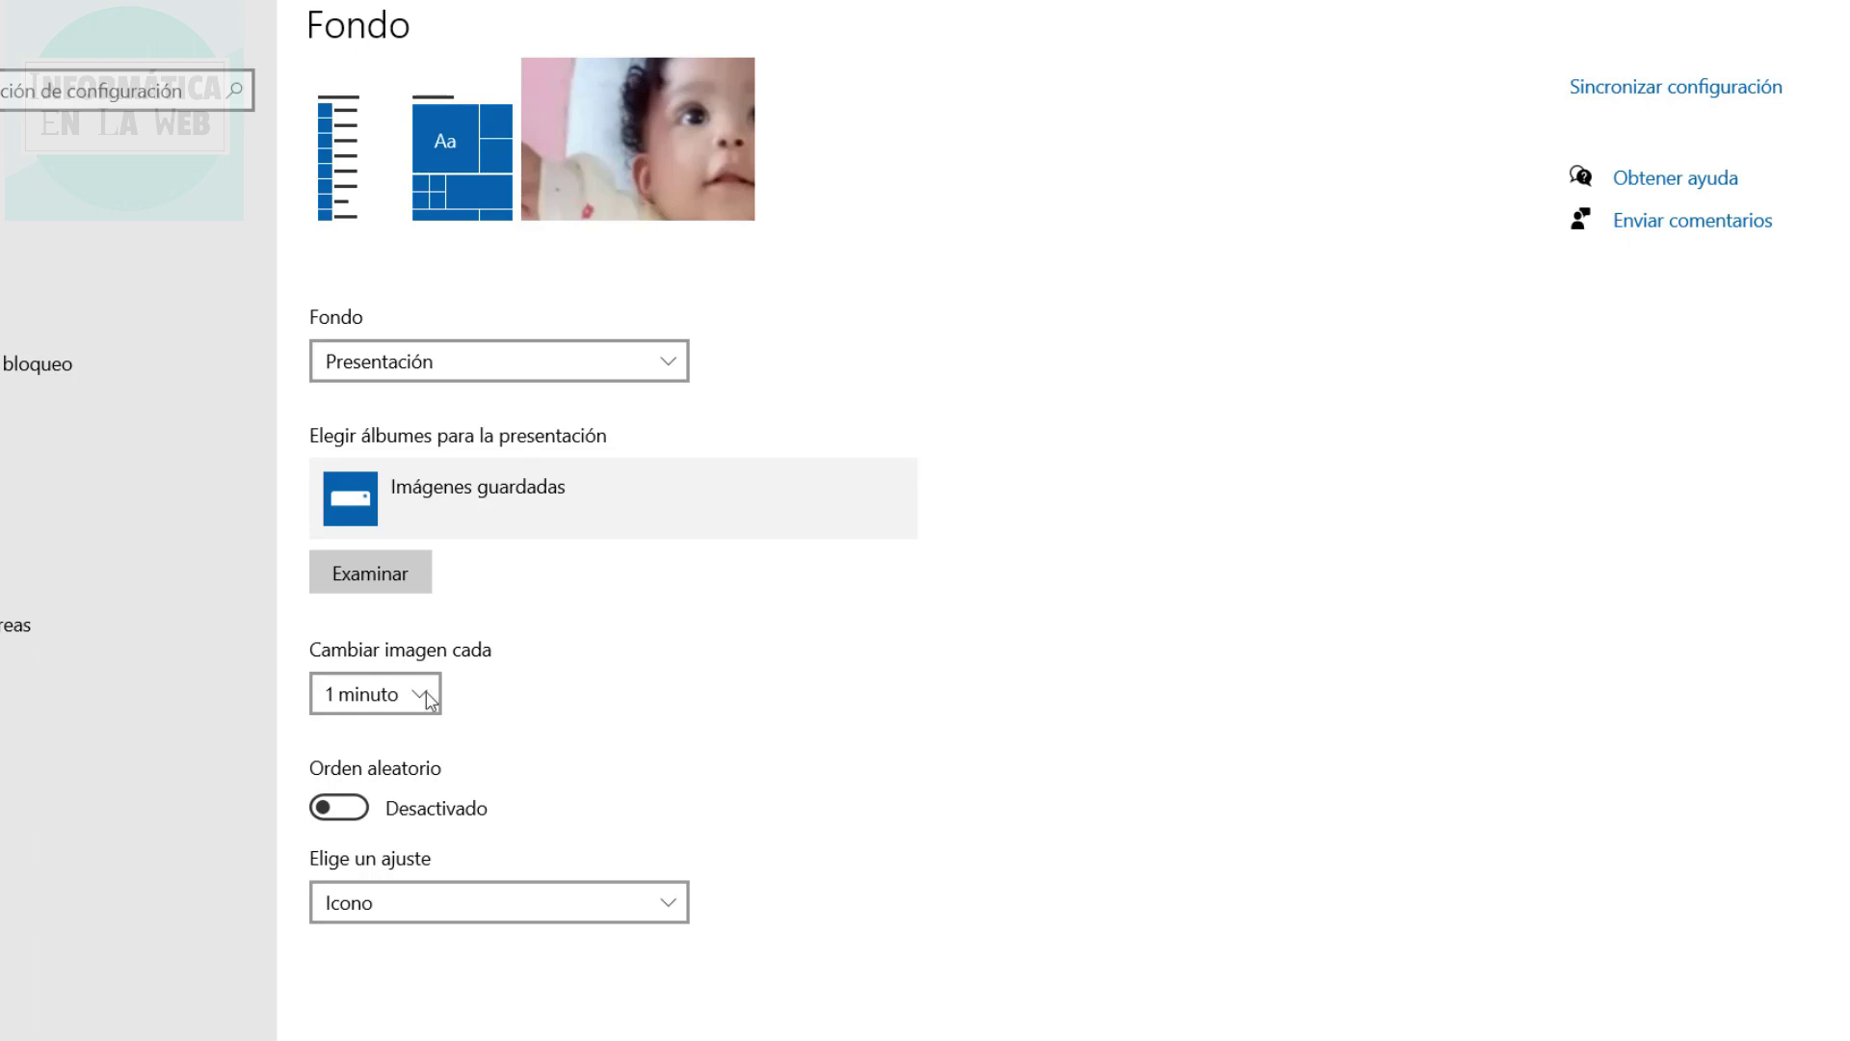
pyautogui.click(346, 819)
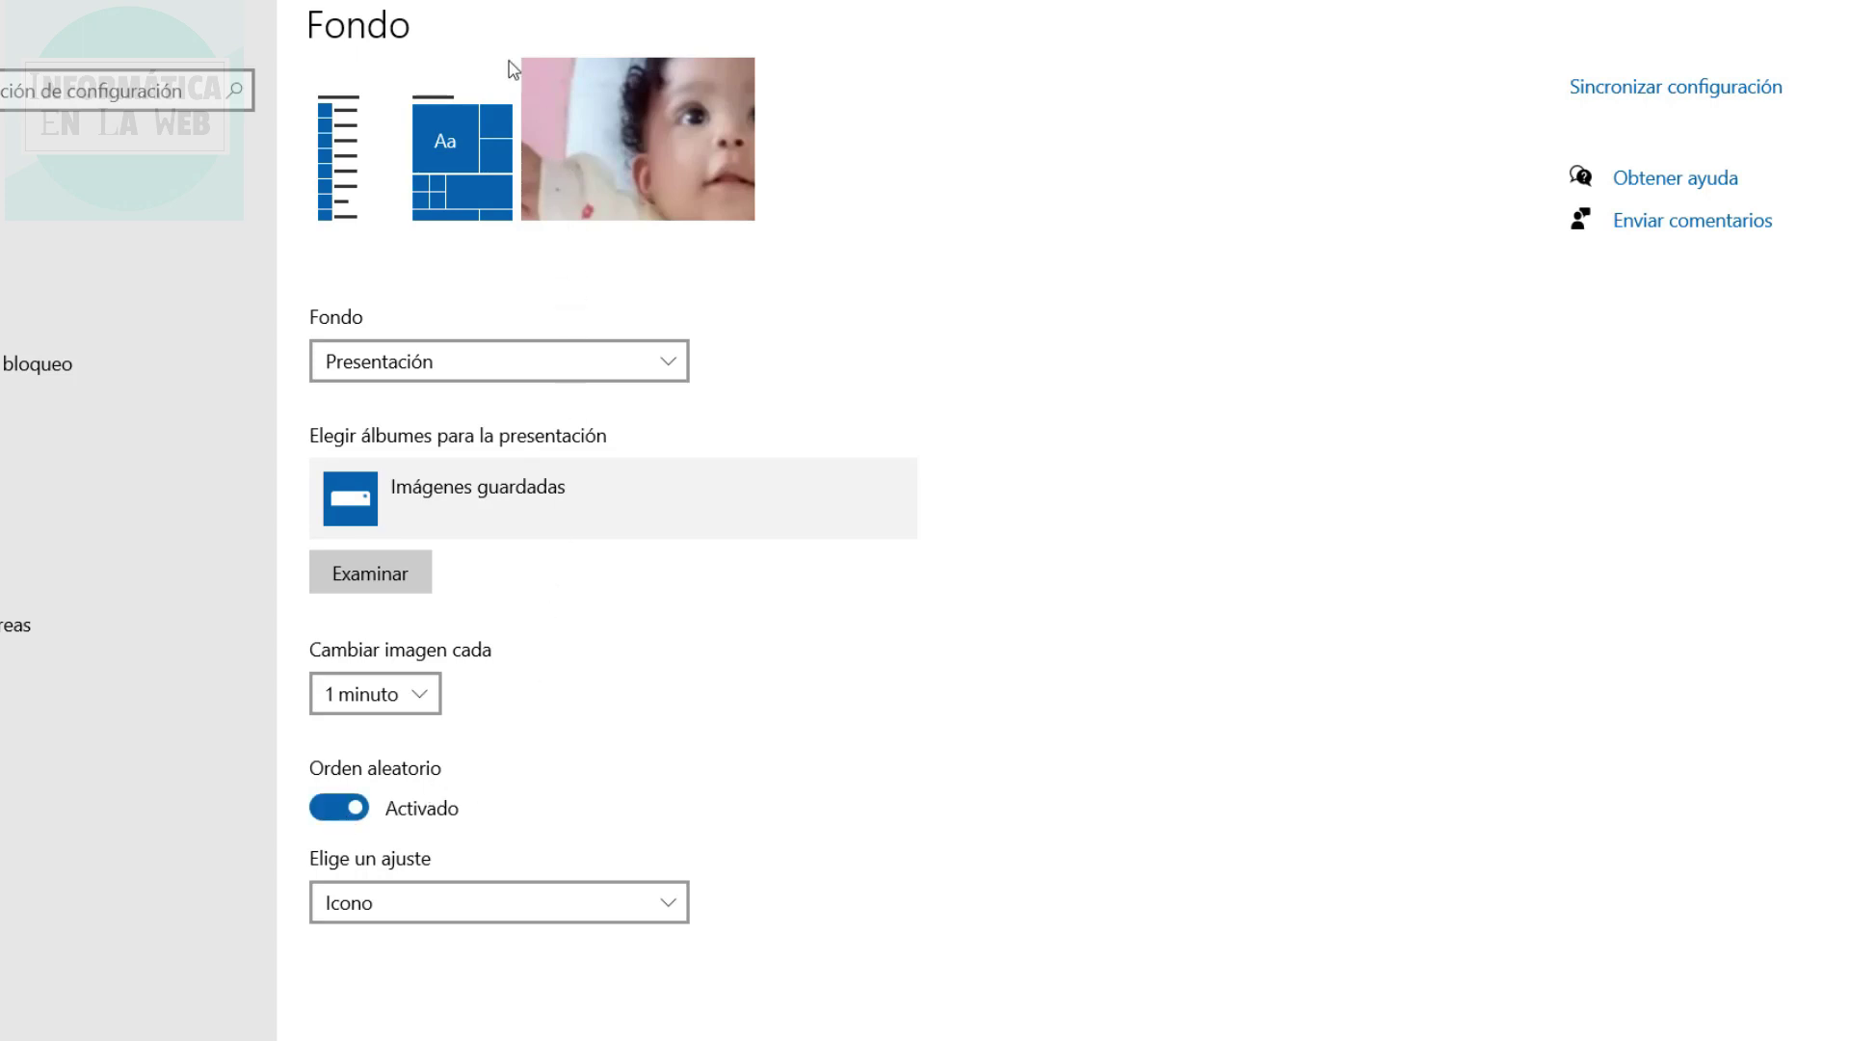
# Change the background type to Imagen with the picture of the woman in sunglasses, and check it on the desktop.
pyautogui.click(456, 380)
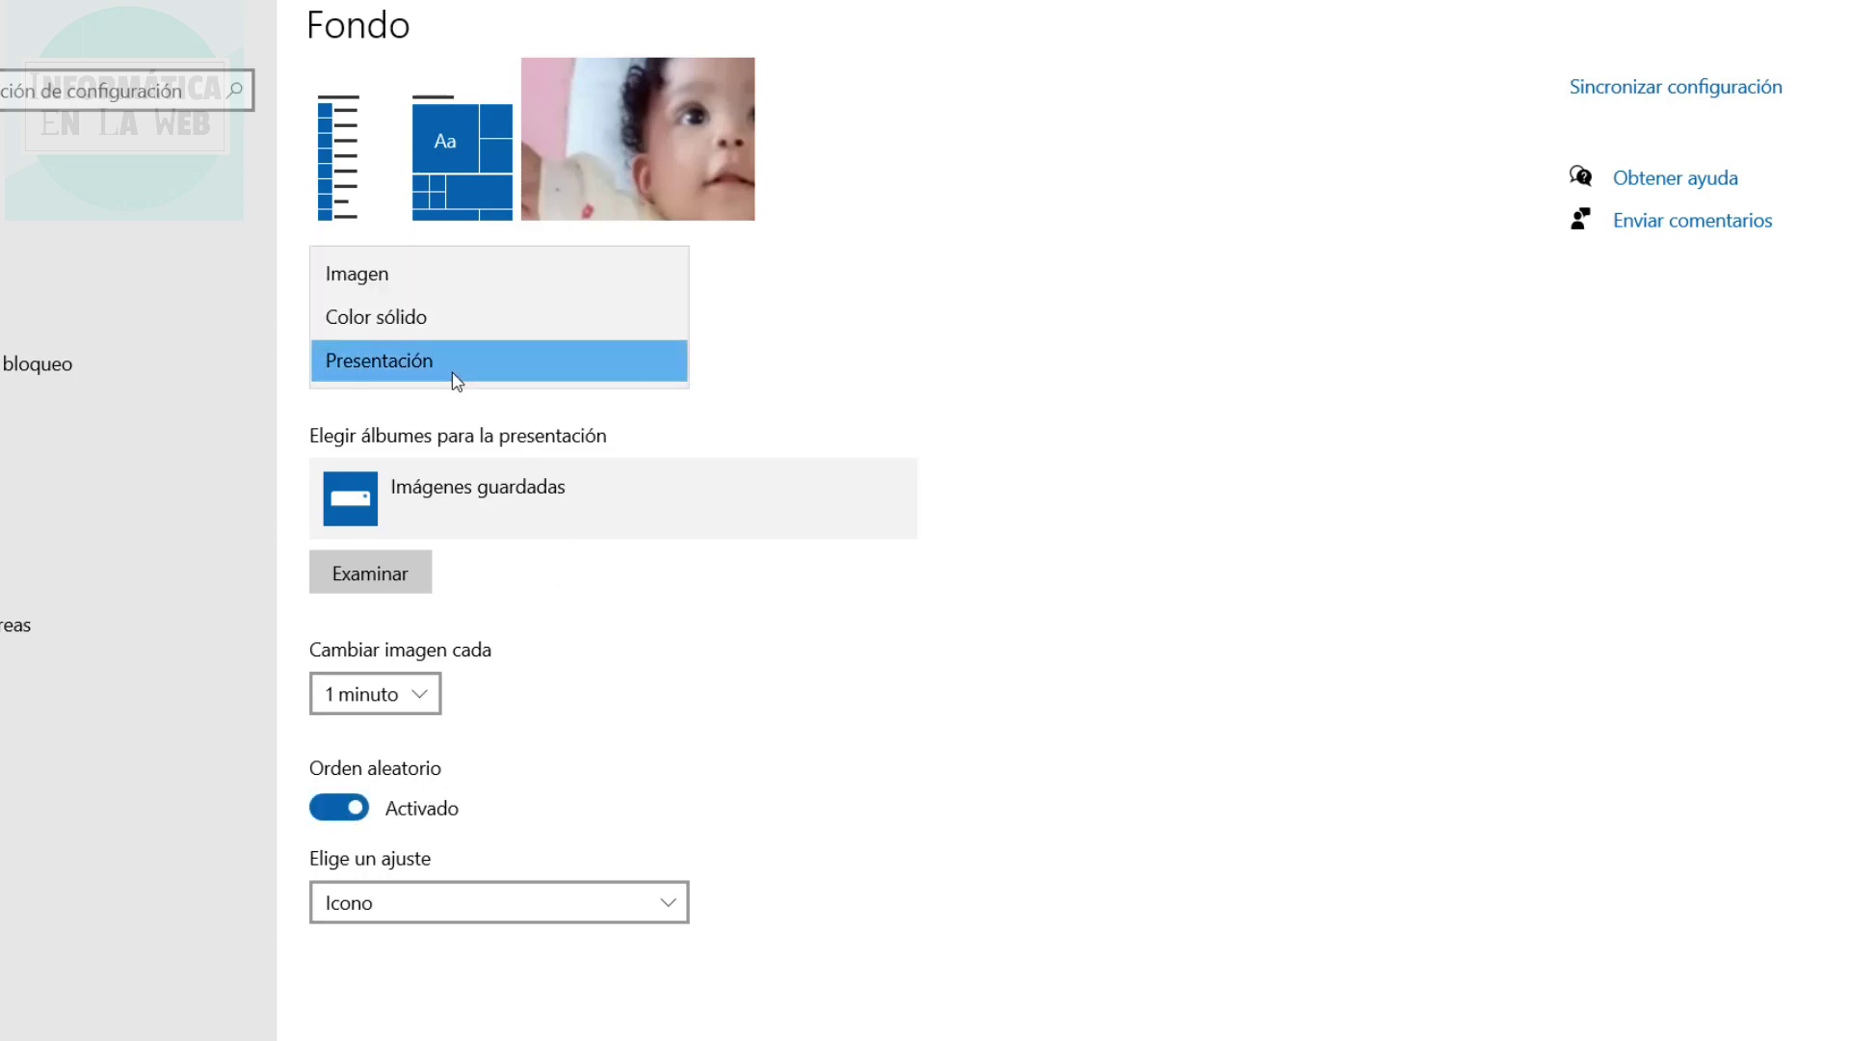
pyautogui.click(367, 274)
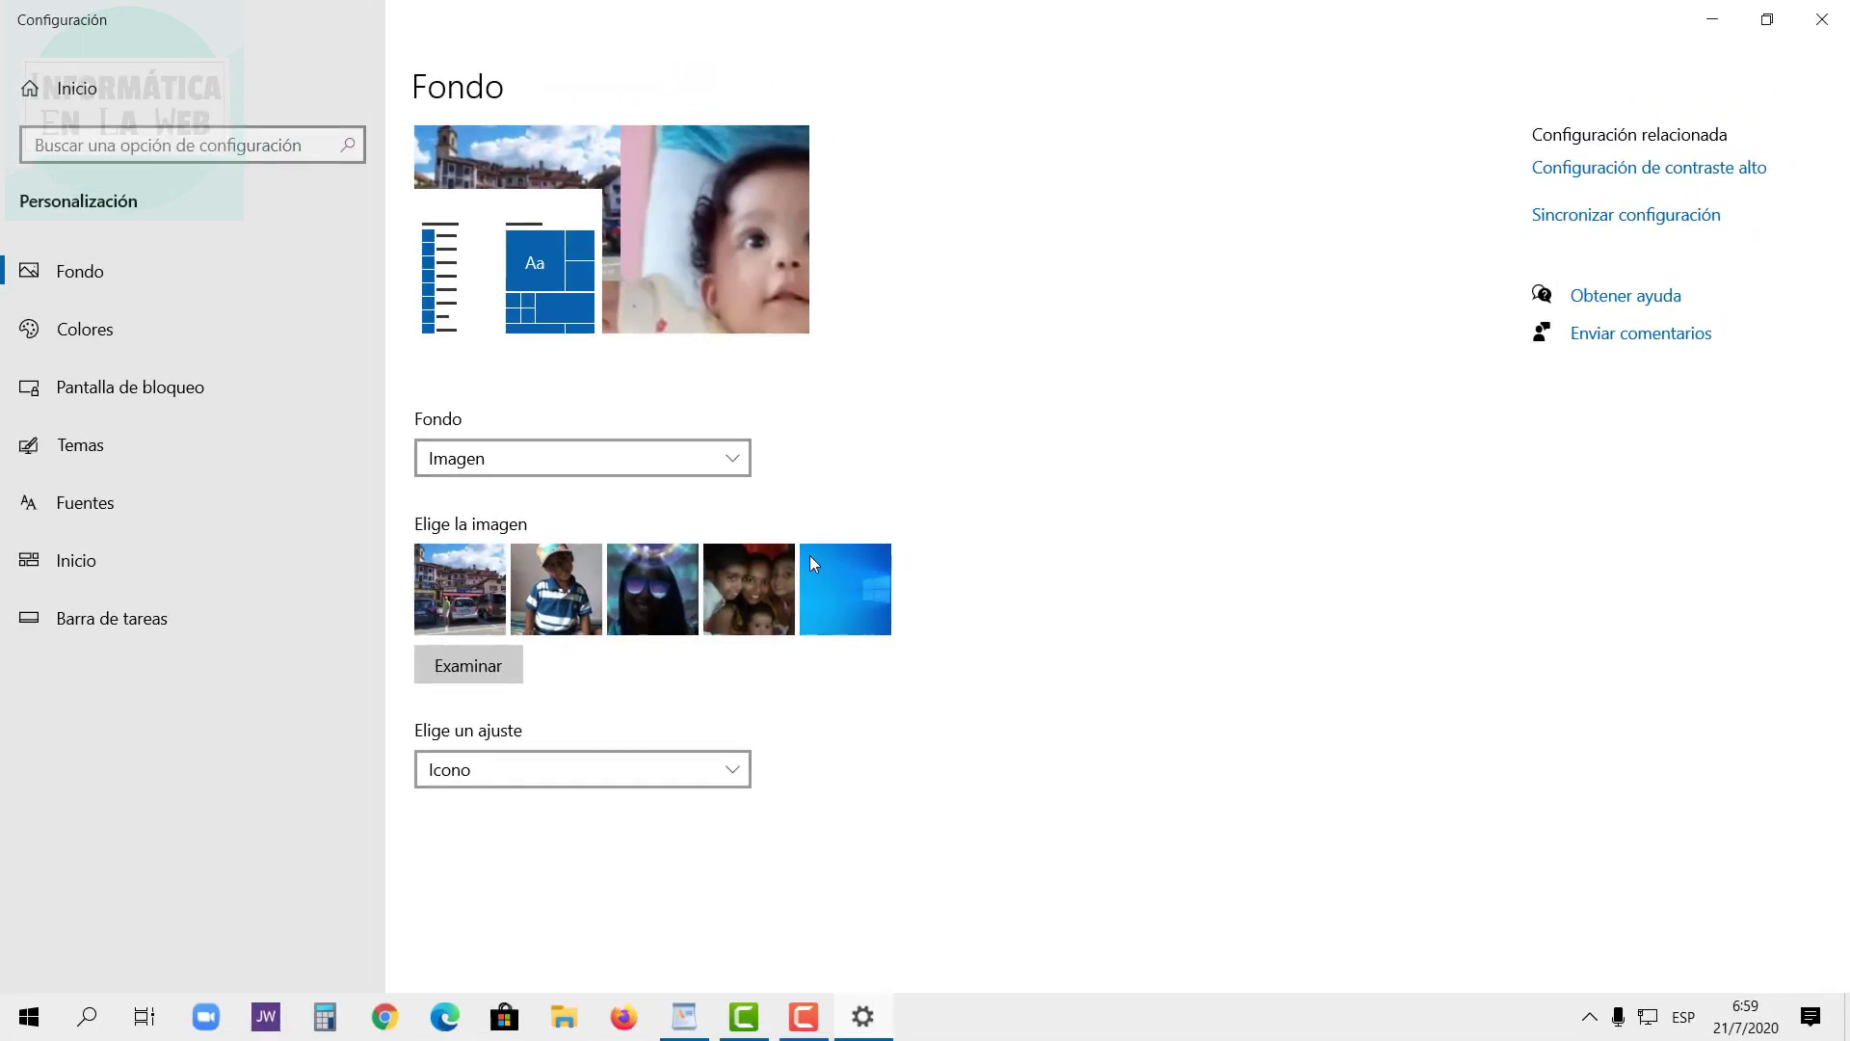
pyautogui.click(646, 615)
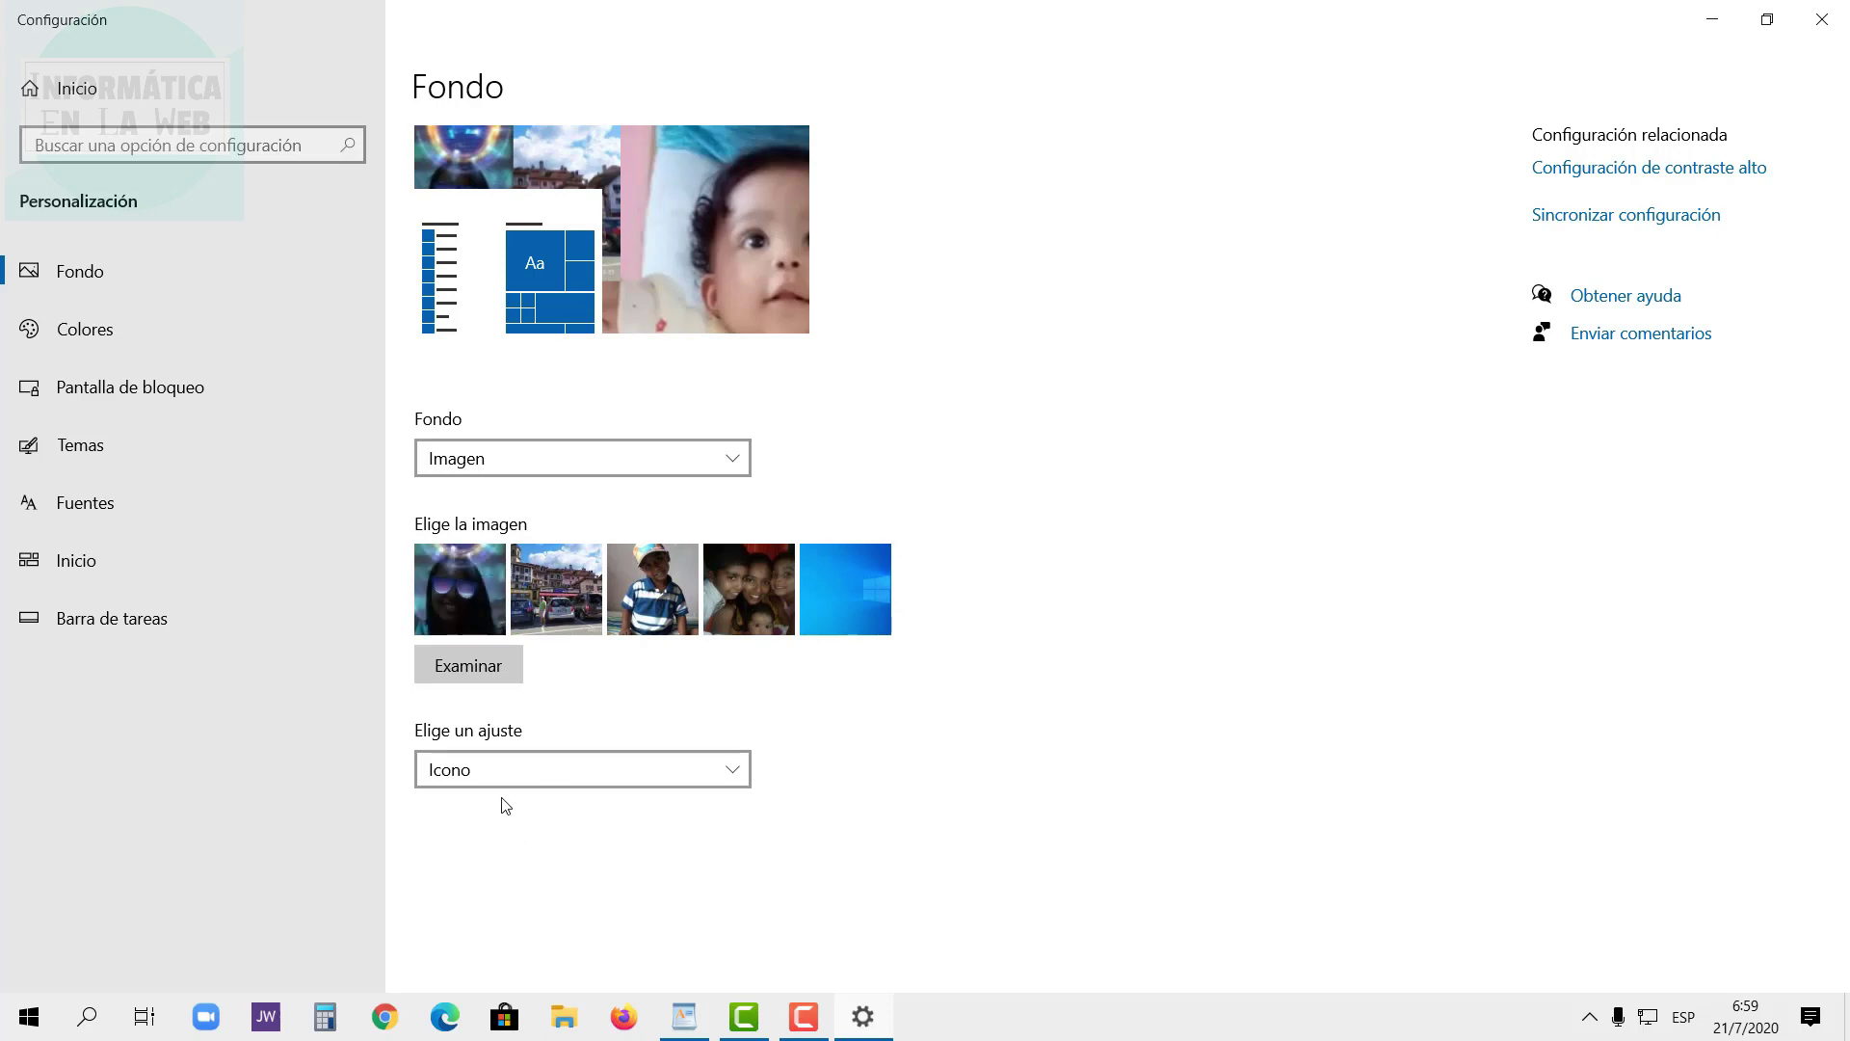
pyautogui.click(865, 1022)
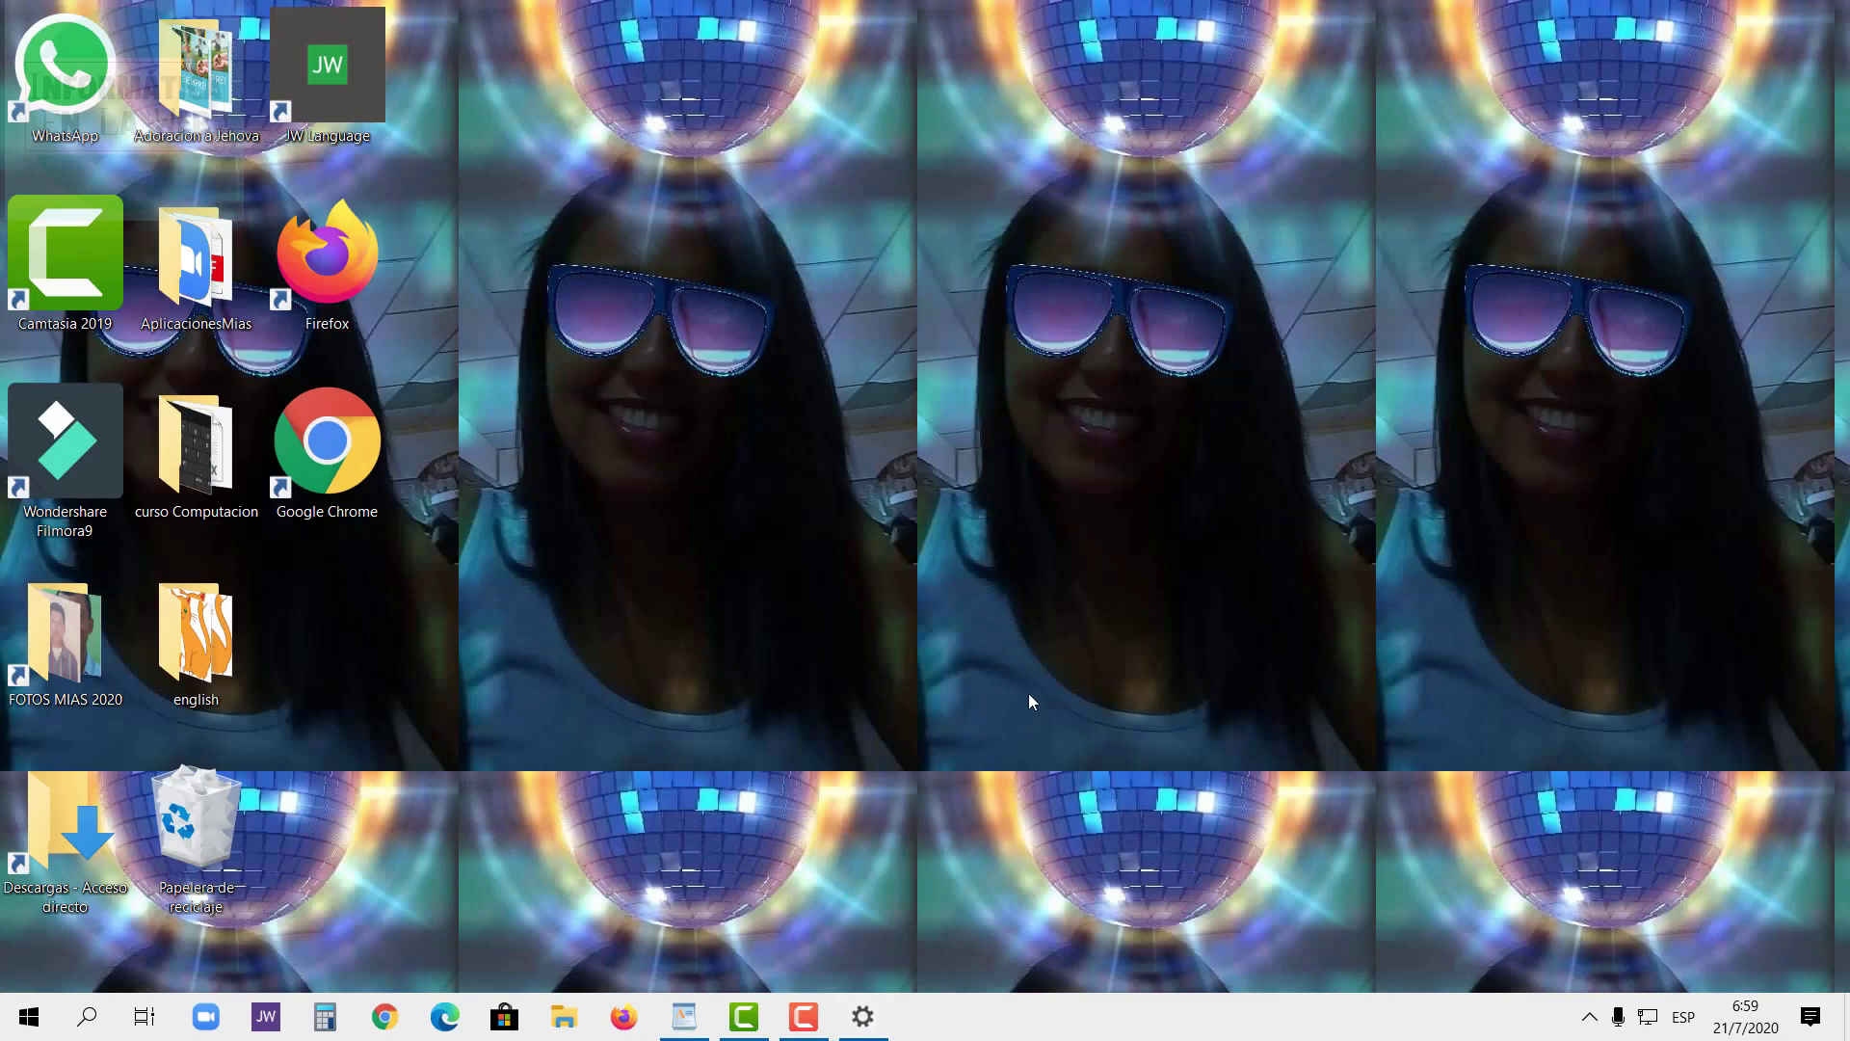
pyautogui.click(868, 1023)
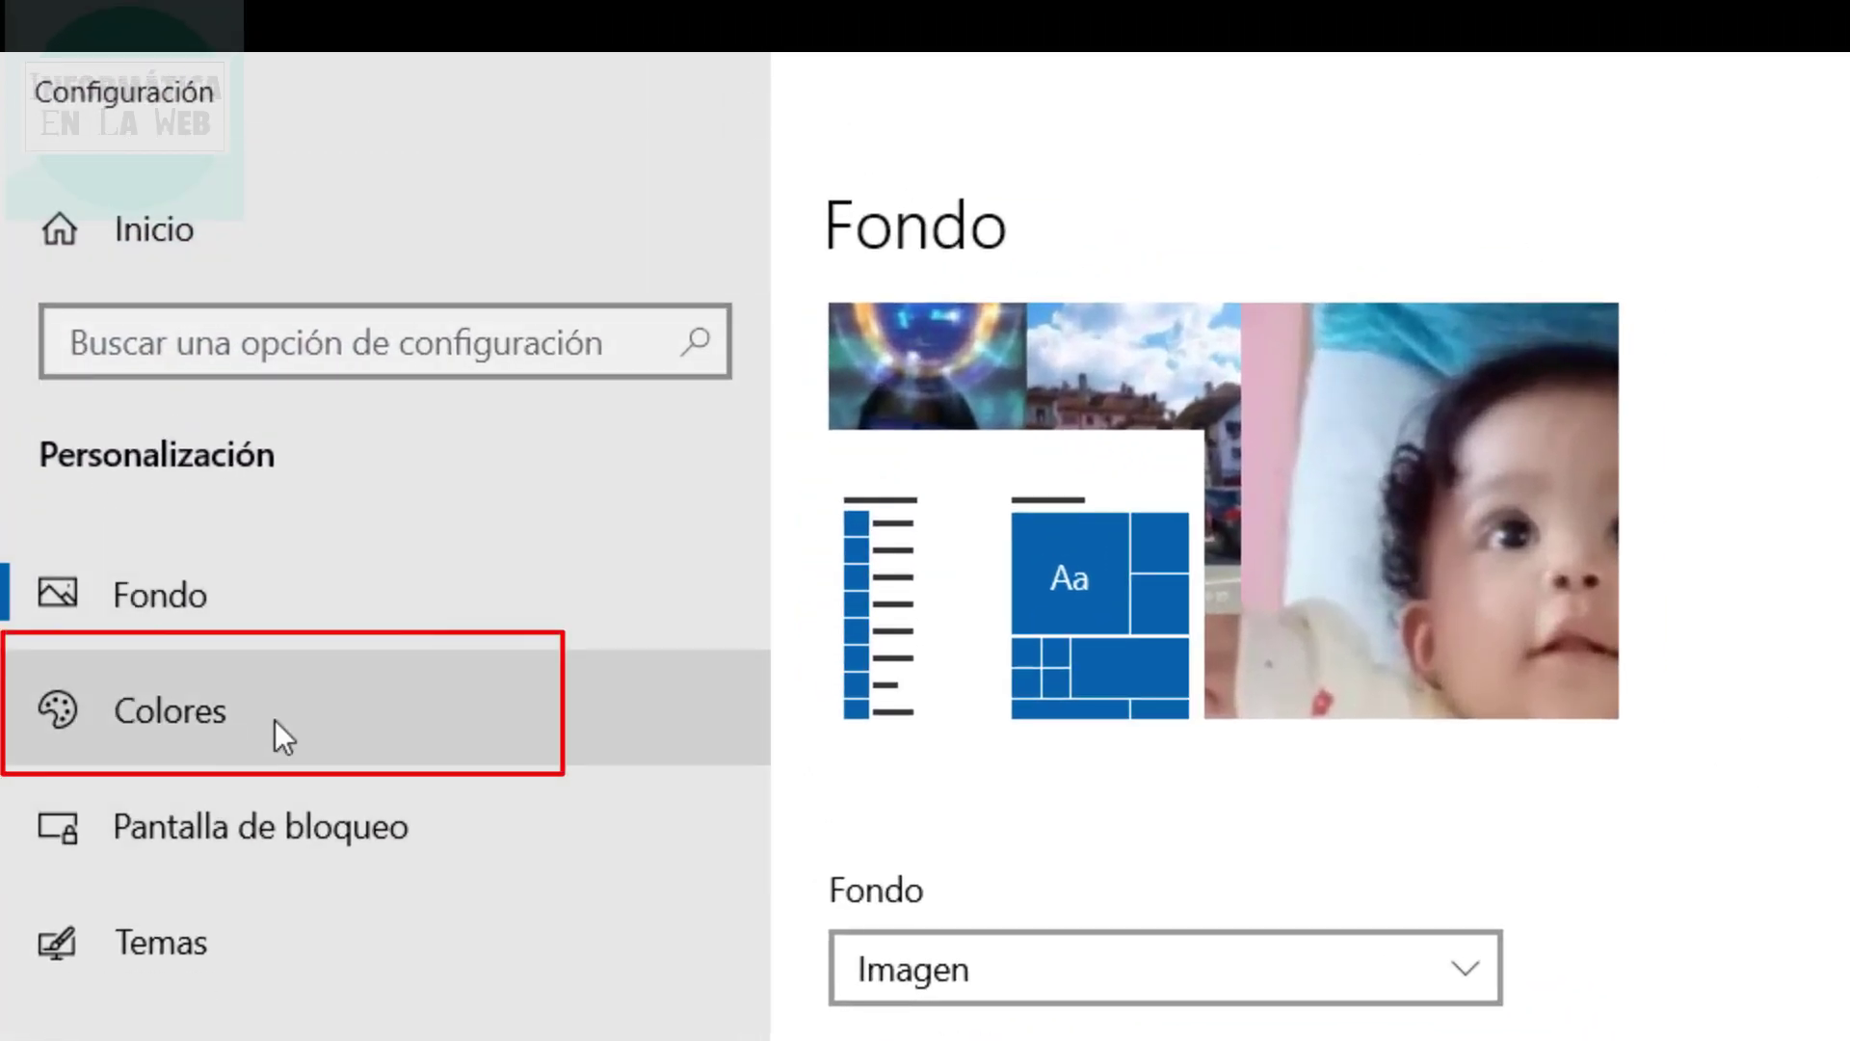
# Open the Colores settings and choose Claro under Elige tu color.
pyautogui.click(228, 720)
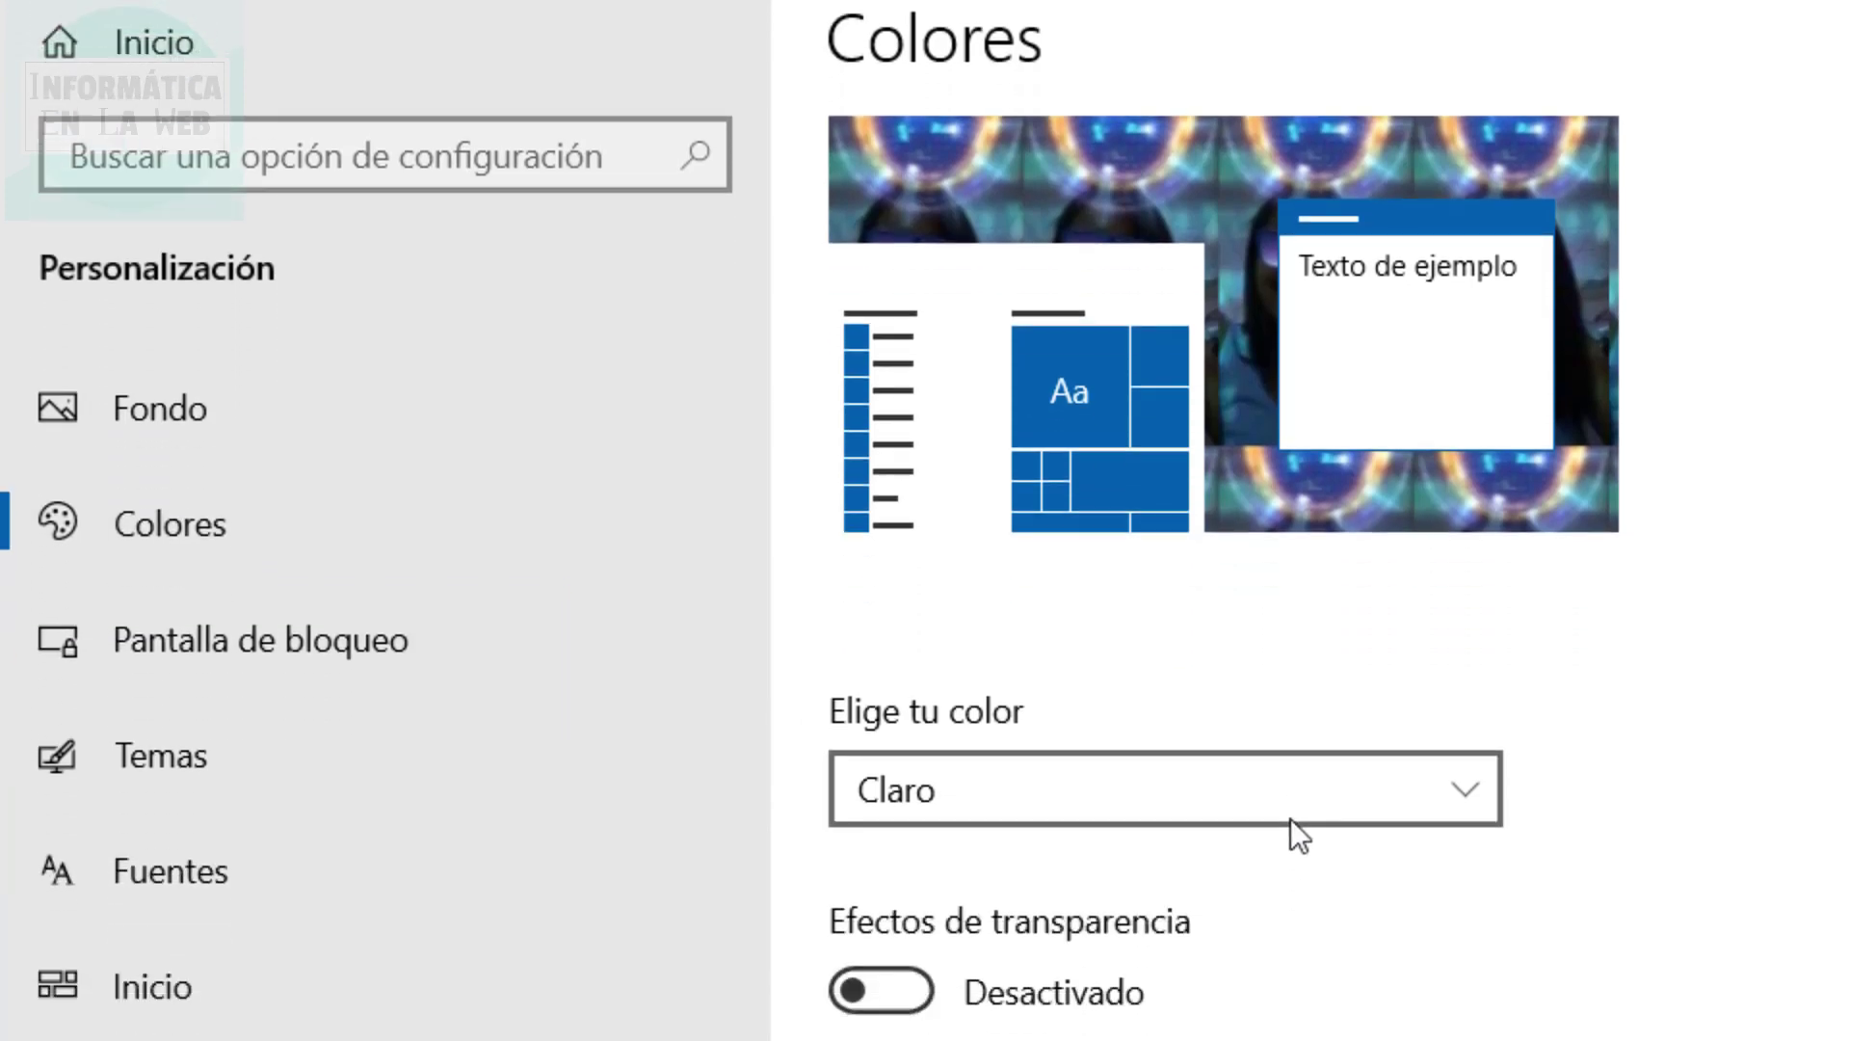
pyautogui.click(1291, 631)
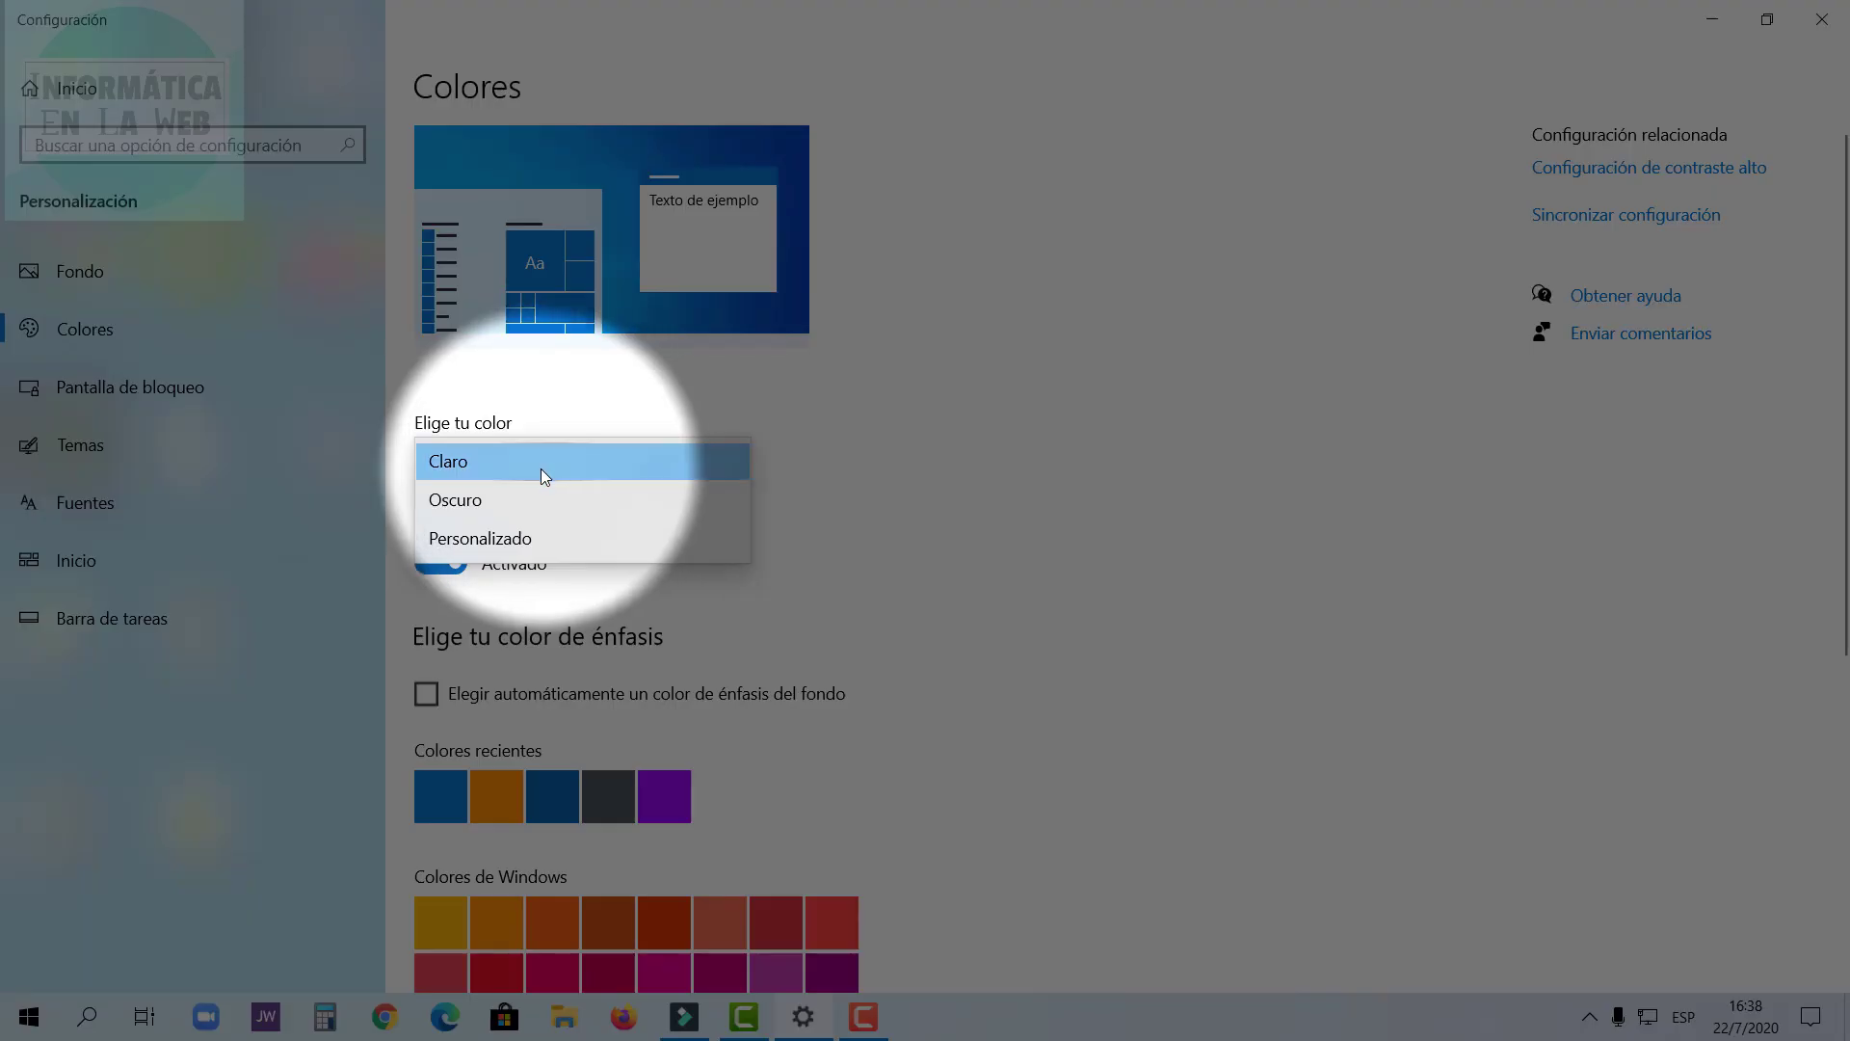
pyautogui.click(1080, 617)
pyautogui.click(544, 476)
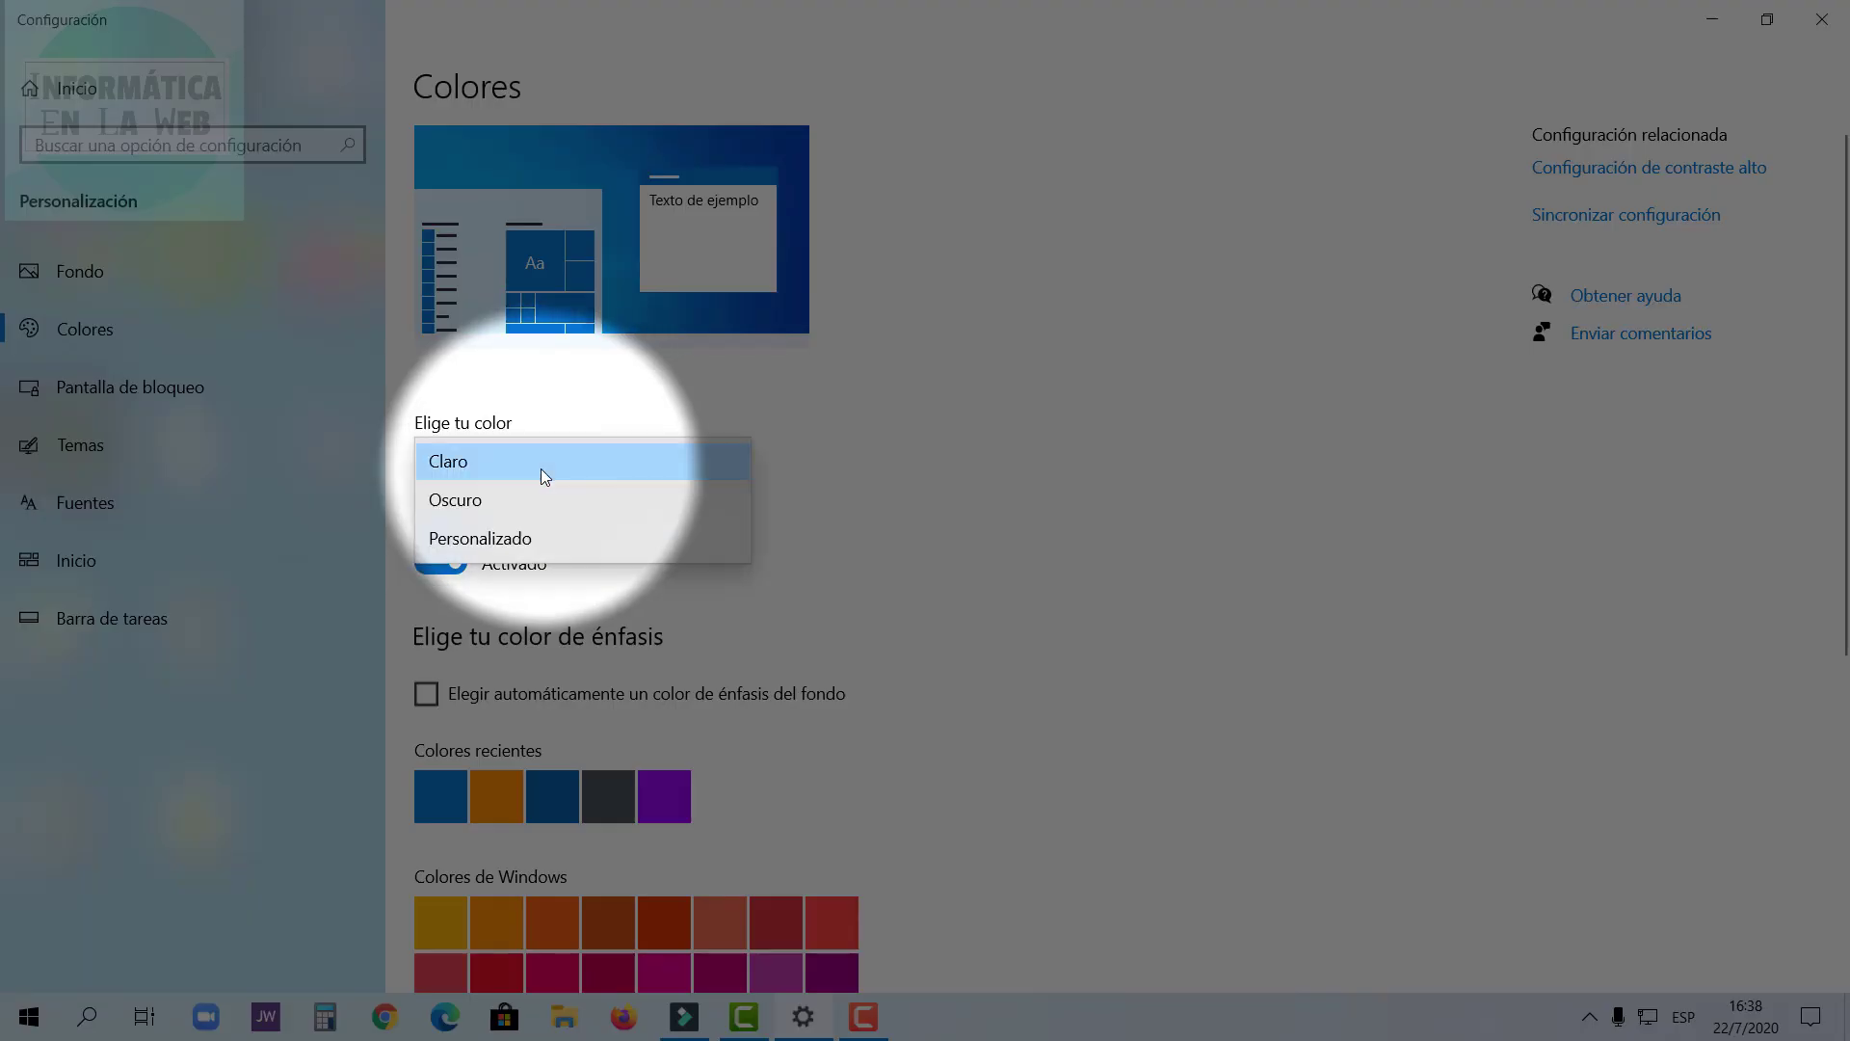
pyautogui.click(540, 469)
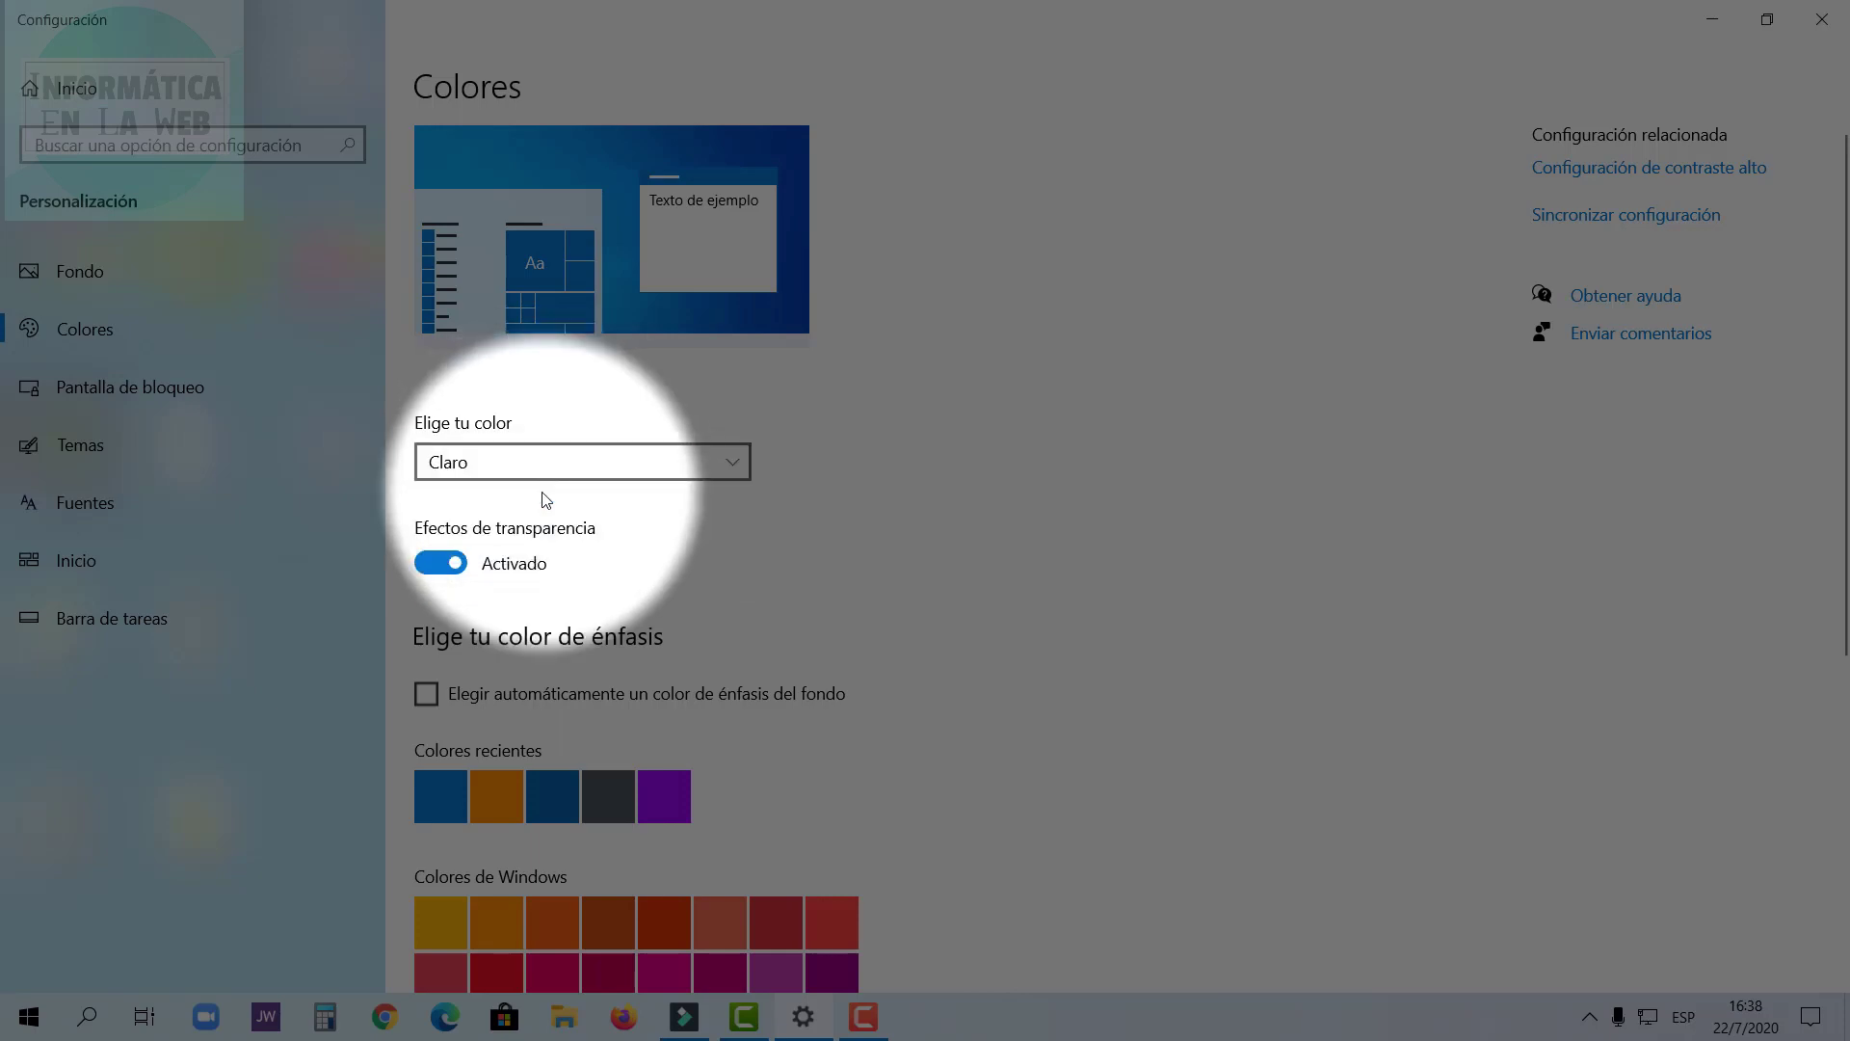
# Turn Efectos de transparencia off and back on, and enable the automatic accent colour from the background.
pyautogui.click(446, 565)
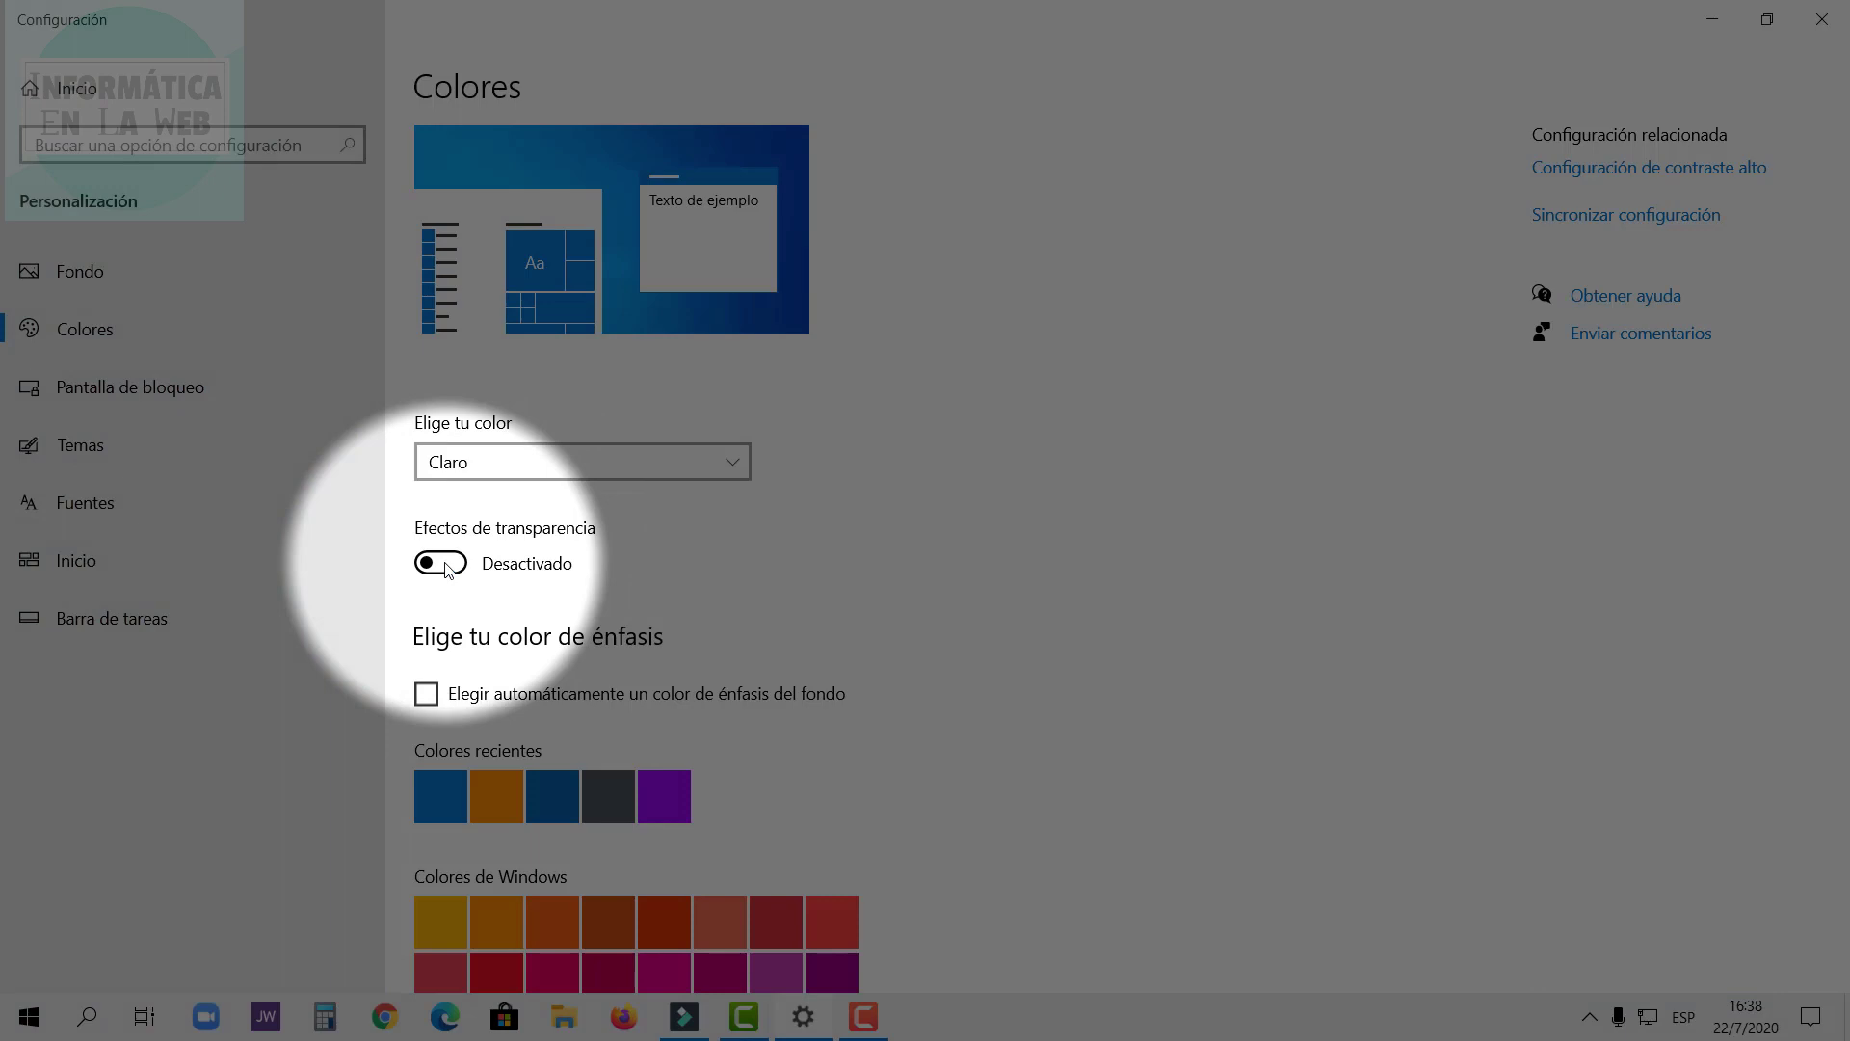
pyautogui.click(446, 565)
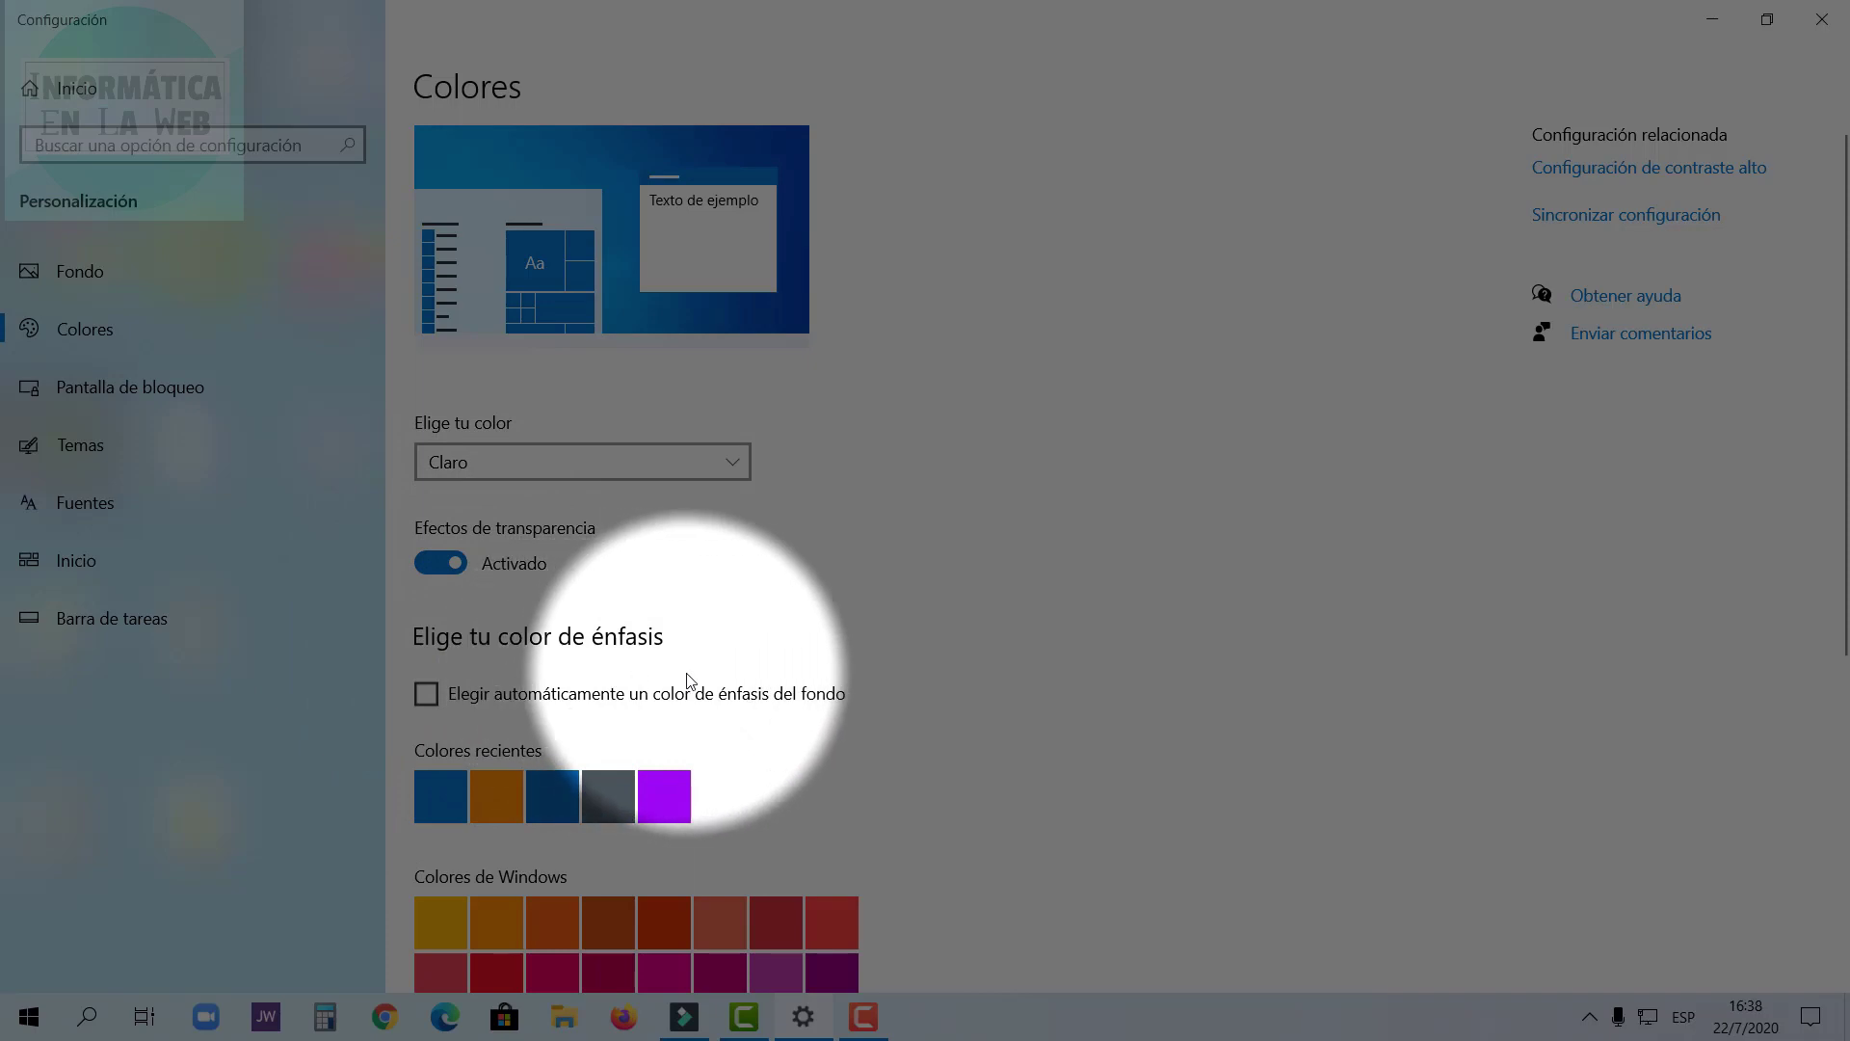
pyautogui.click(426, 694)
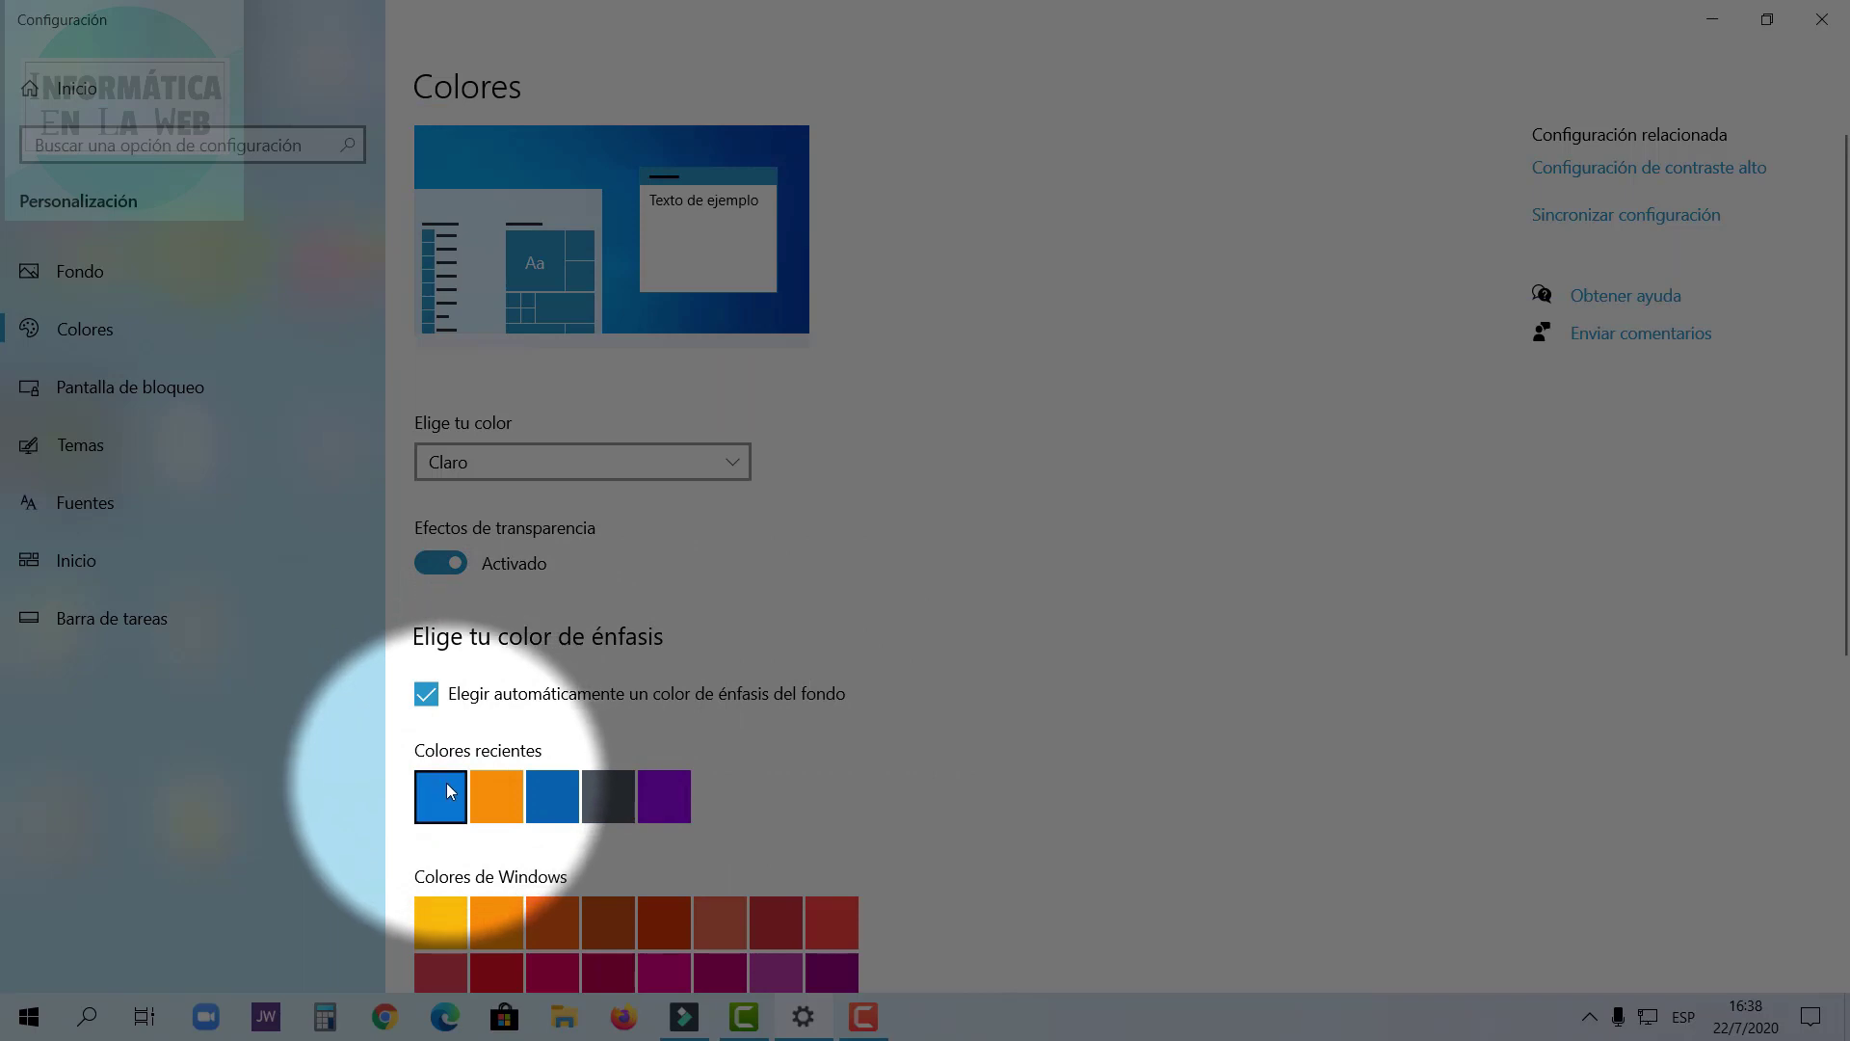
# Try the recent accent colours Dorado, dark blue and purple.
pyautogui.click(499, 792)
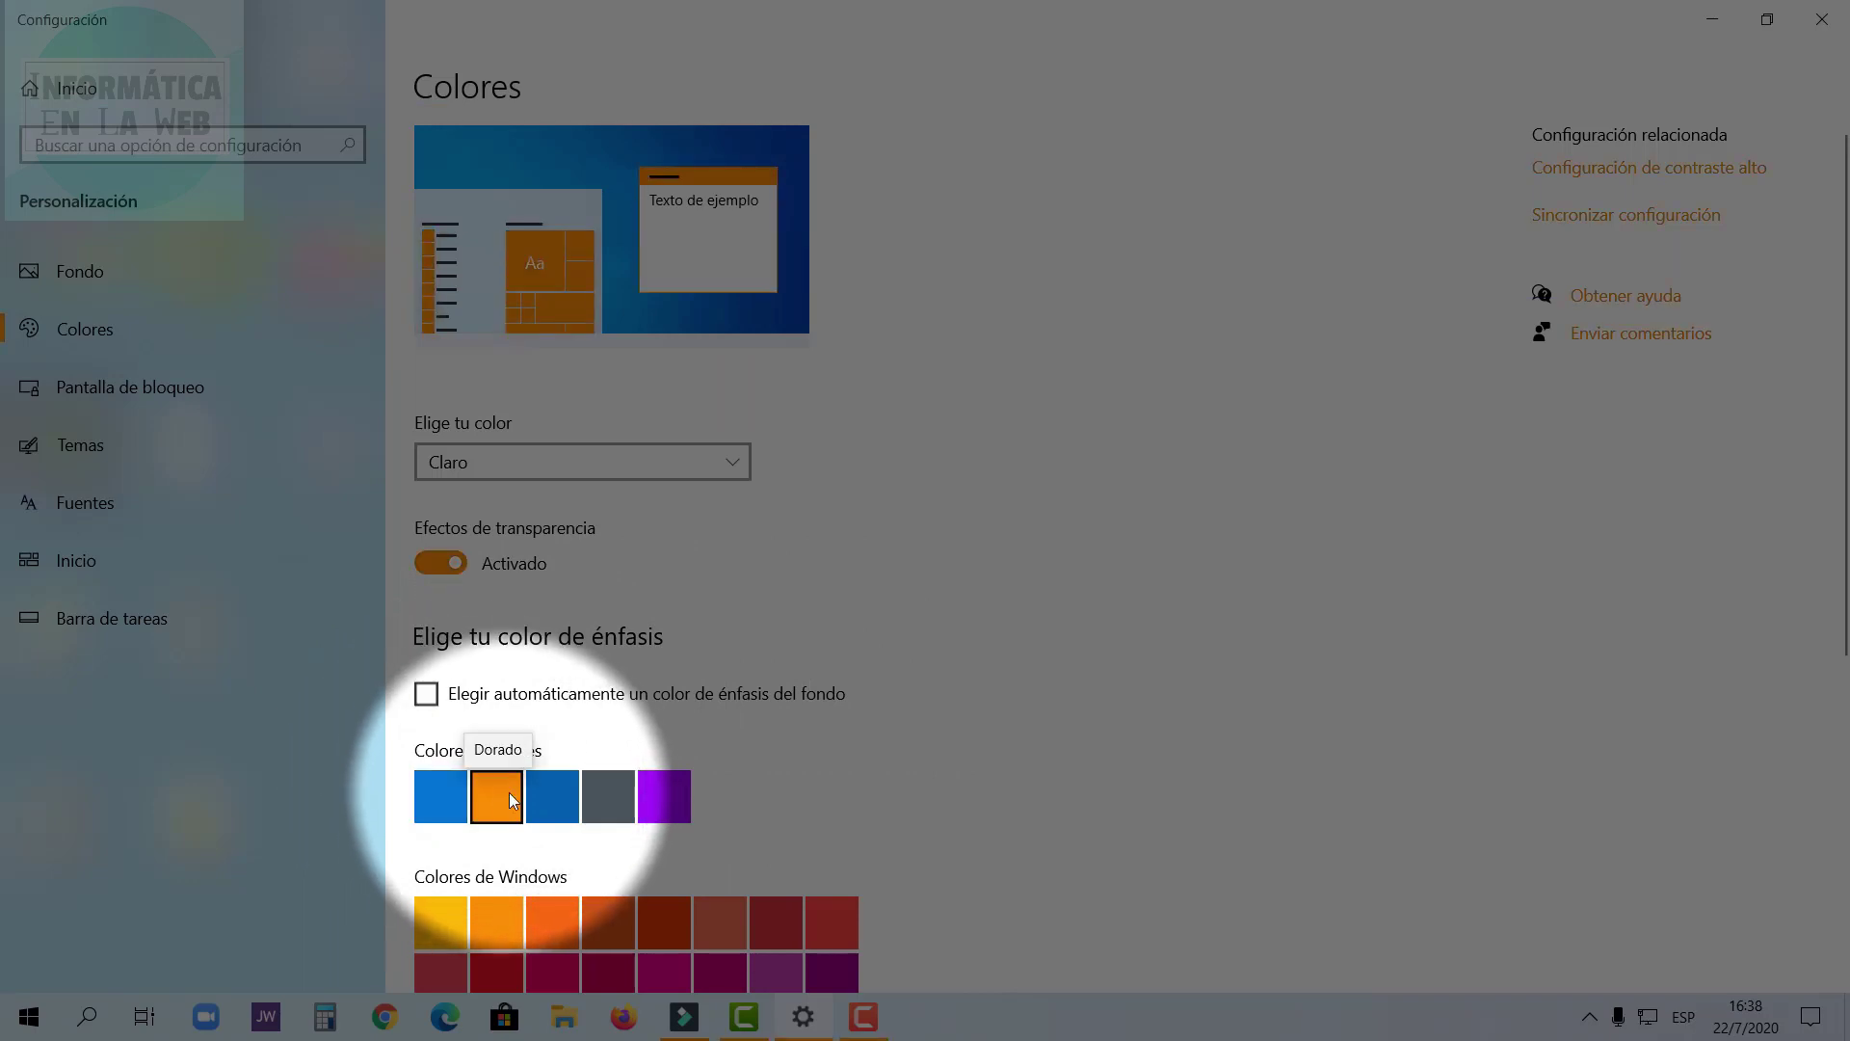
pyautogui.click(563, 794)
pyautogui.click(664, 797)
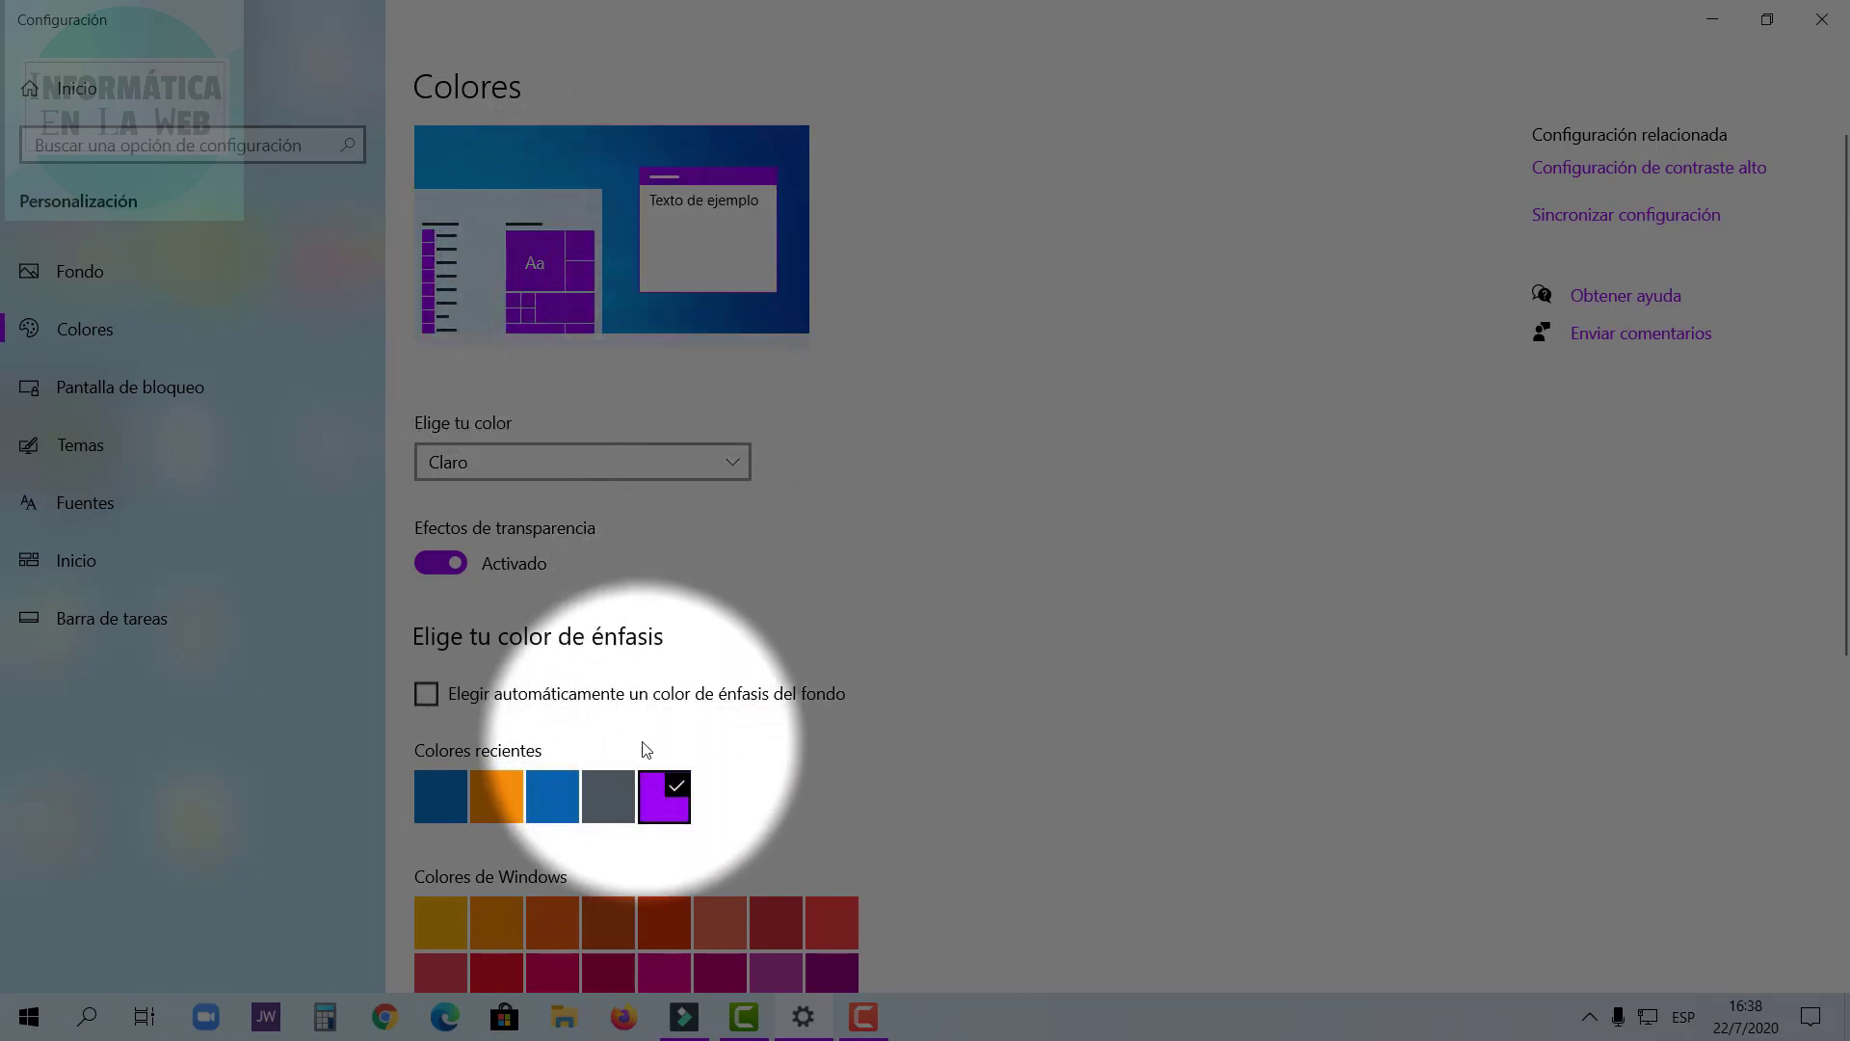
# Set the accent colour to the dark grey in the last row of Colores de Windows and check its preview.
pyautogui.scroll(-5, 714, 690)
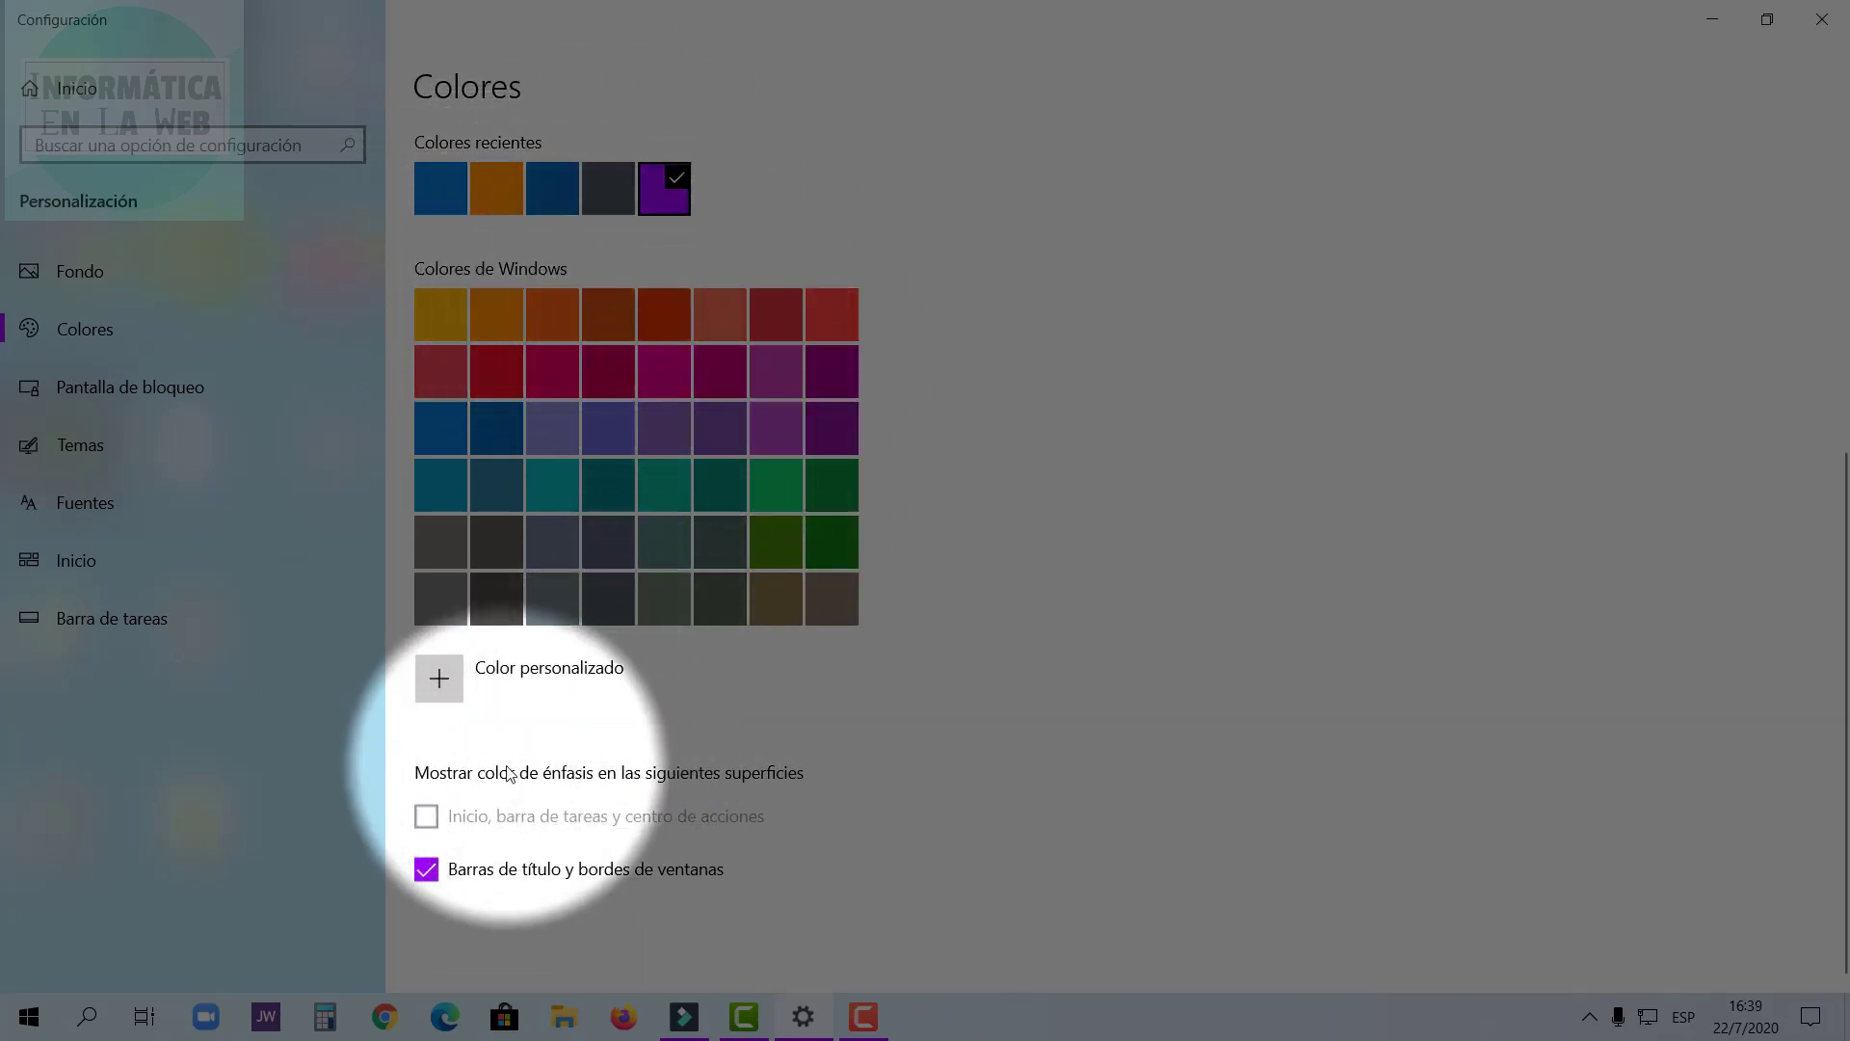
pyautogui.click(508, 612)
pyautogui.scroll(5, 696, 525)
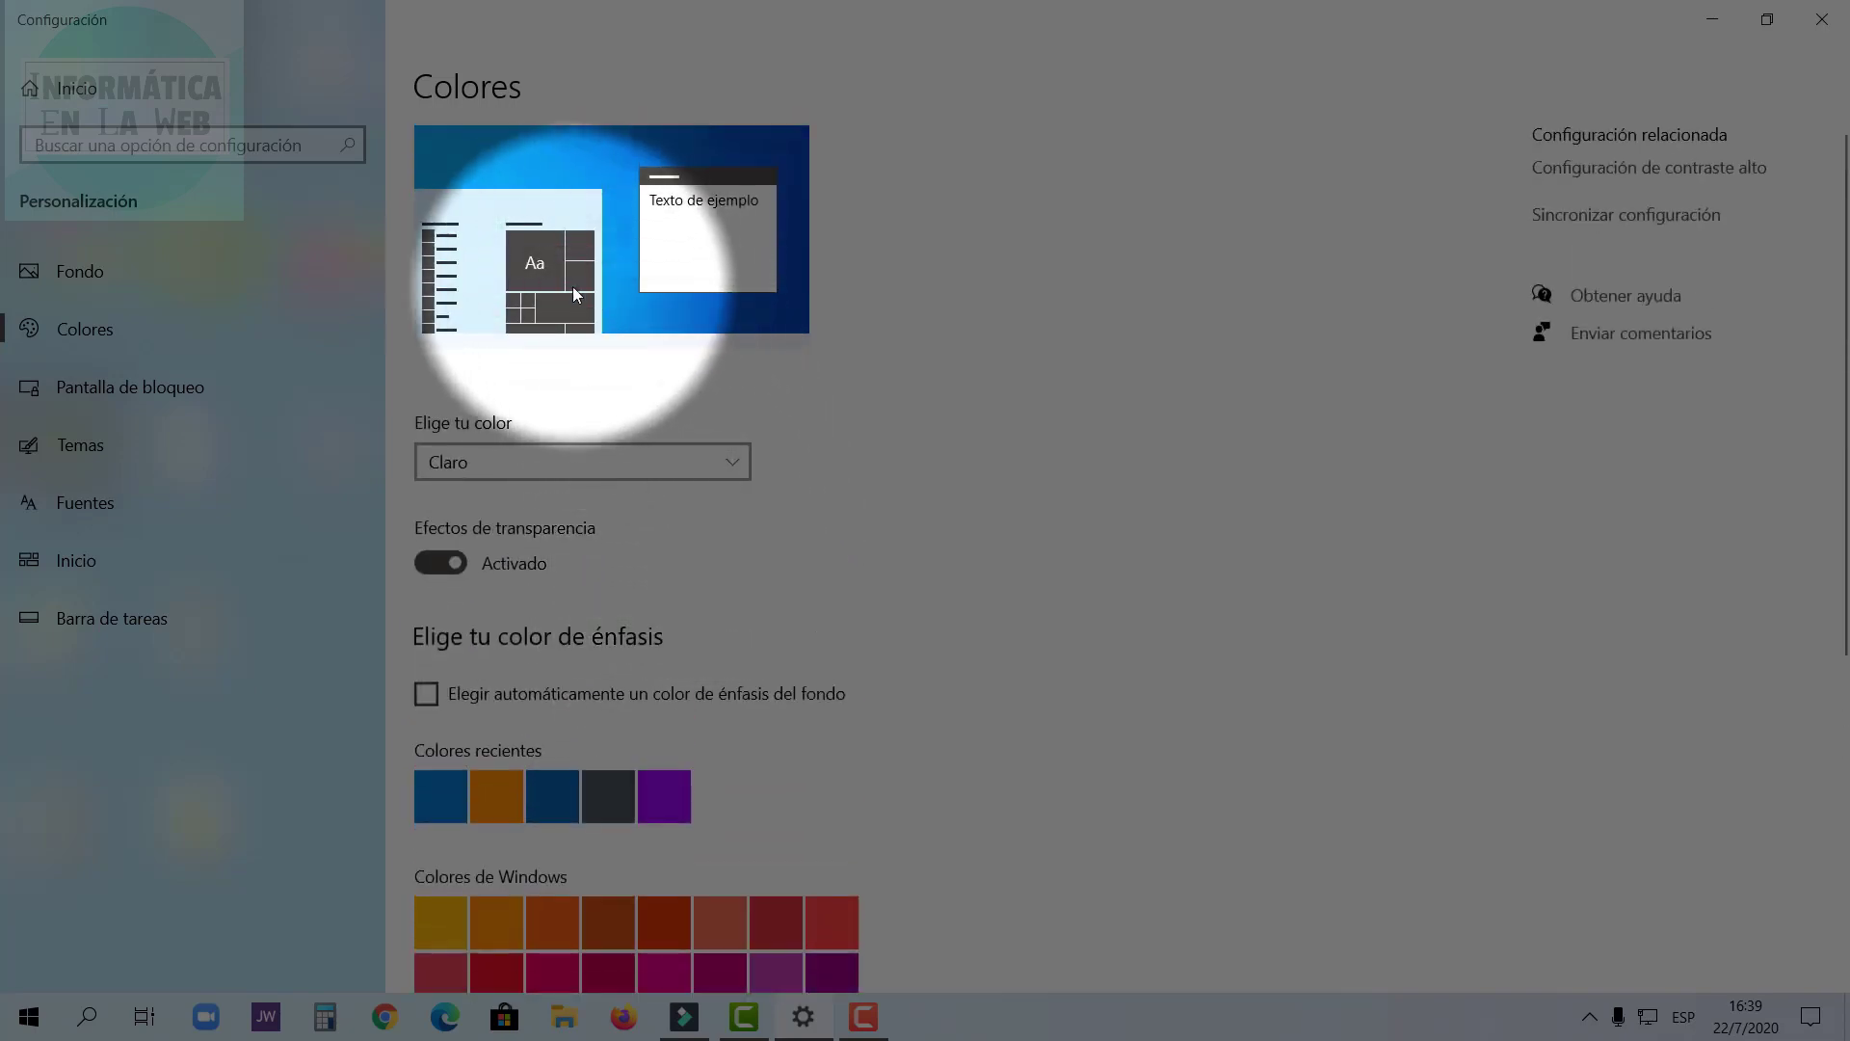
pyautogui.scroll(-5, 788, 524)
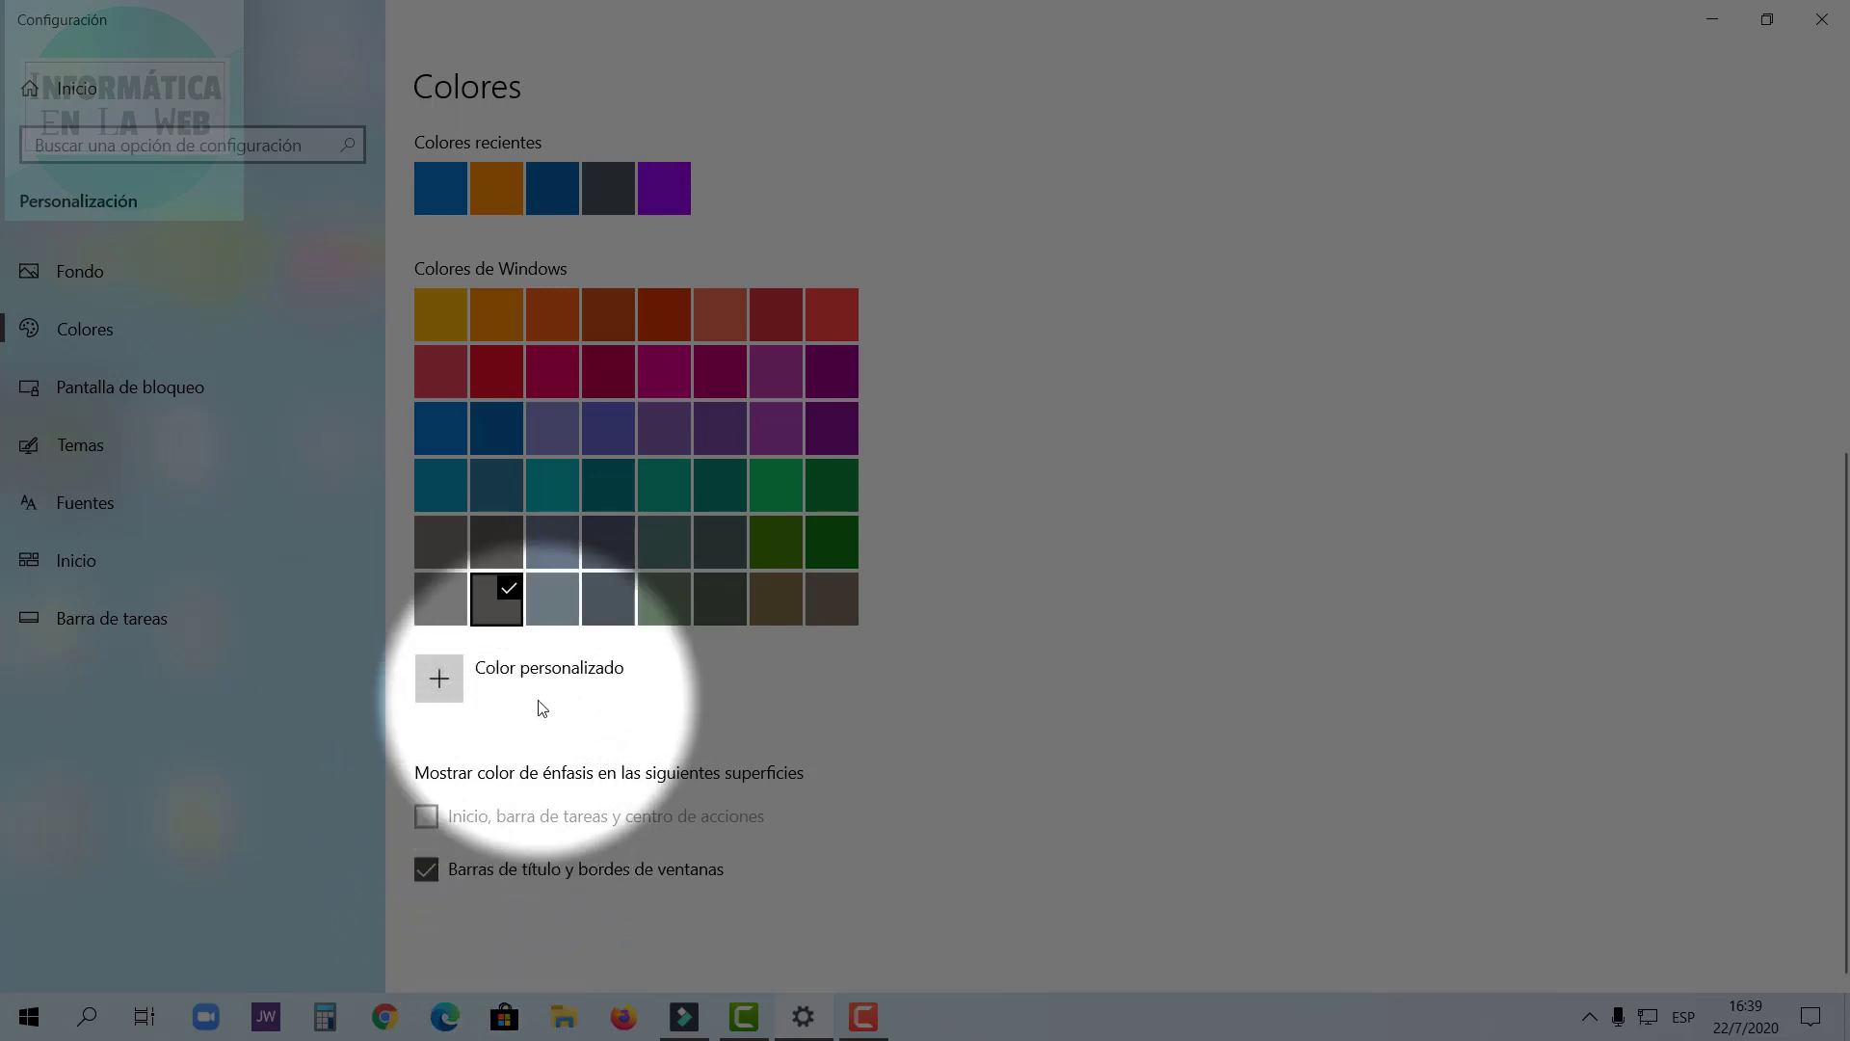
pyautogui.scroll(5, 714, 405)
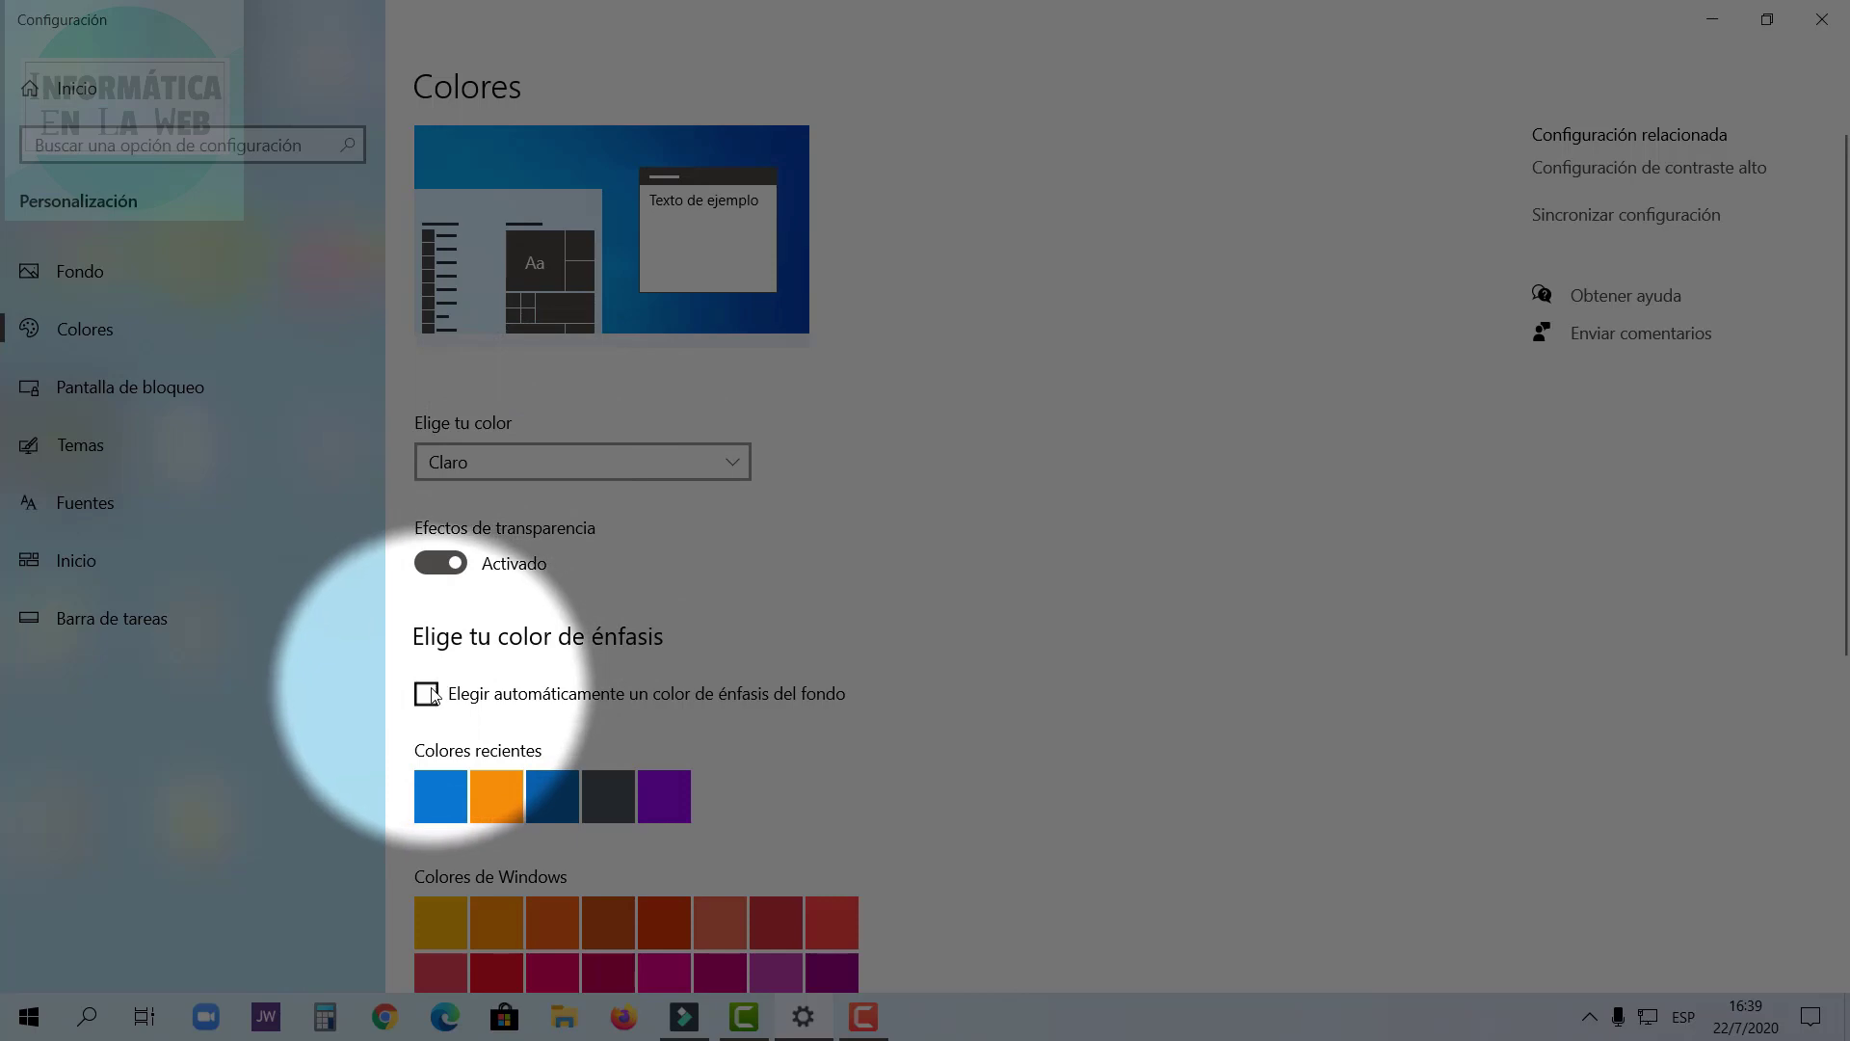
# Set Elige tu color to Oscuro and review the accent colour options and the surfaces that show it.
pyautogui.click(544, 466)
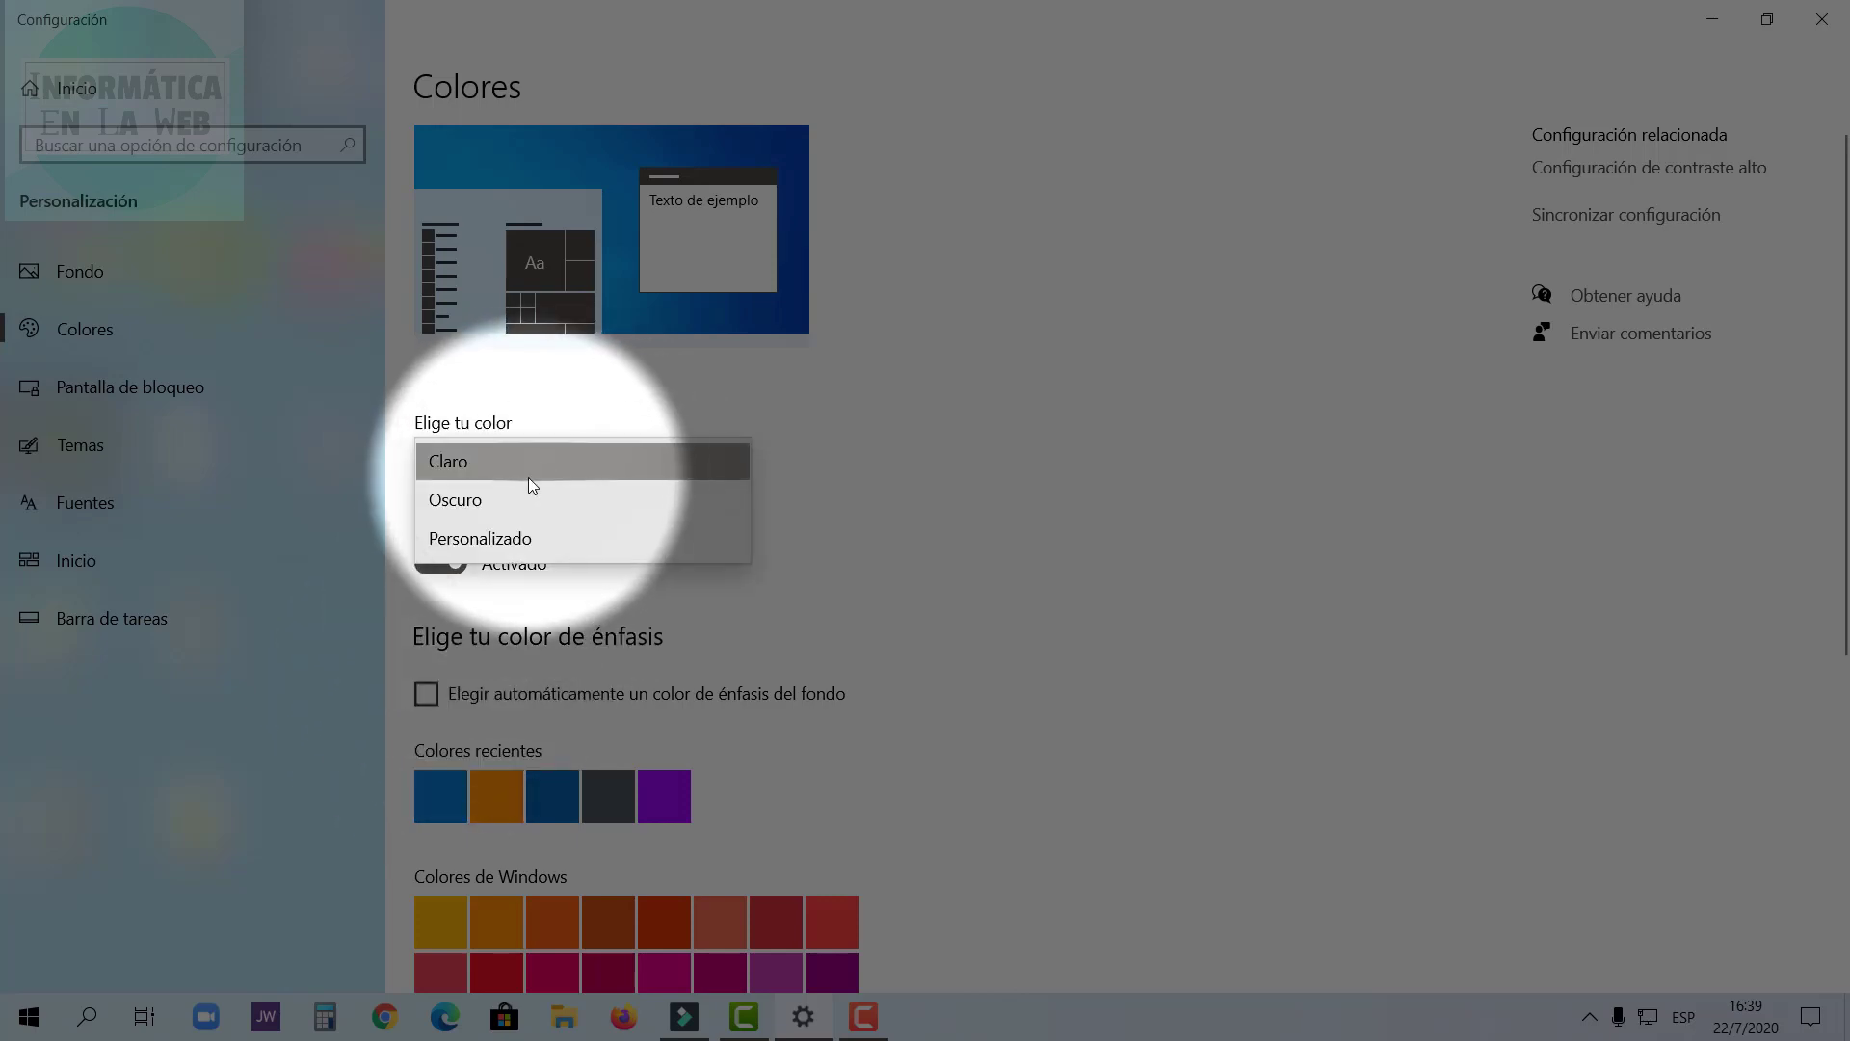
pyautogui.click(482, 506)
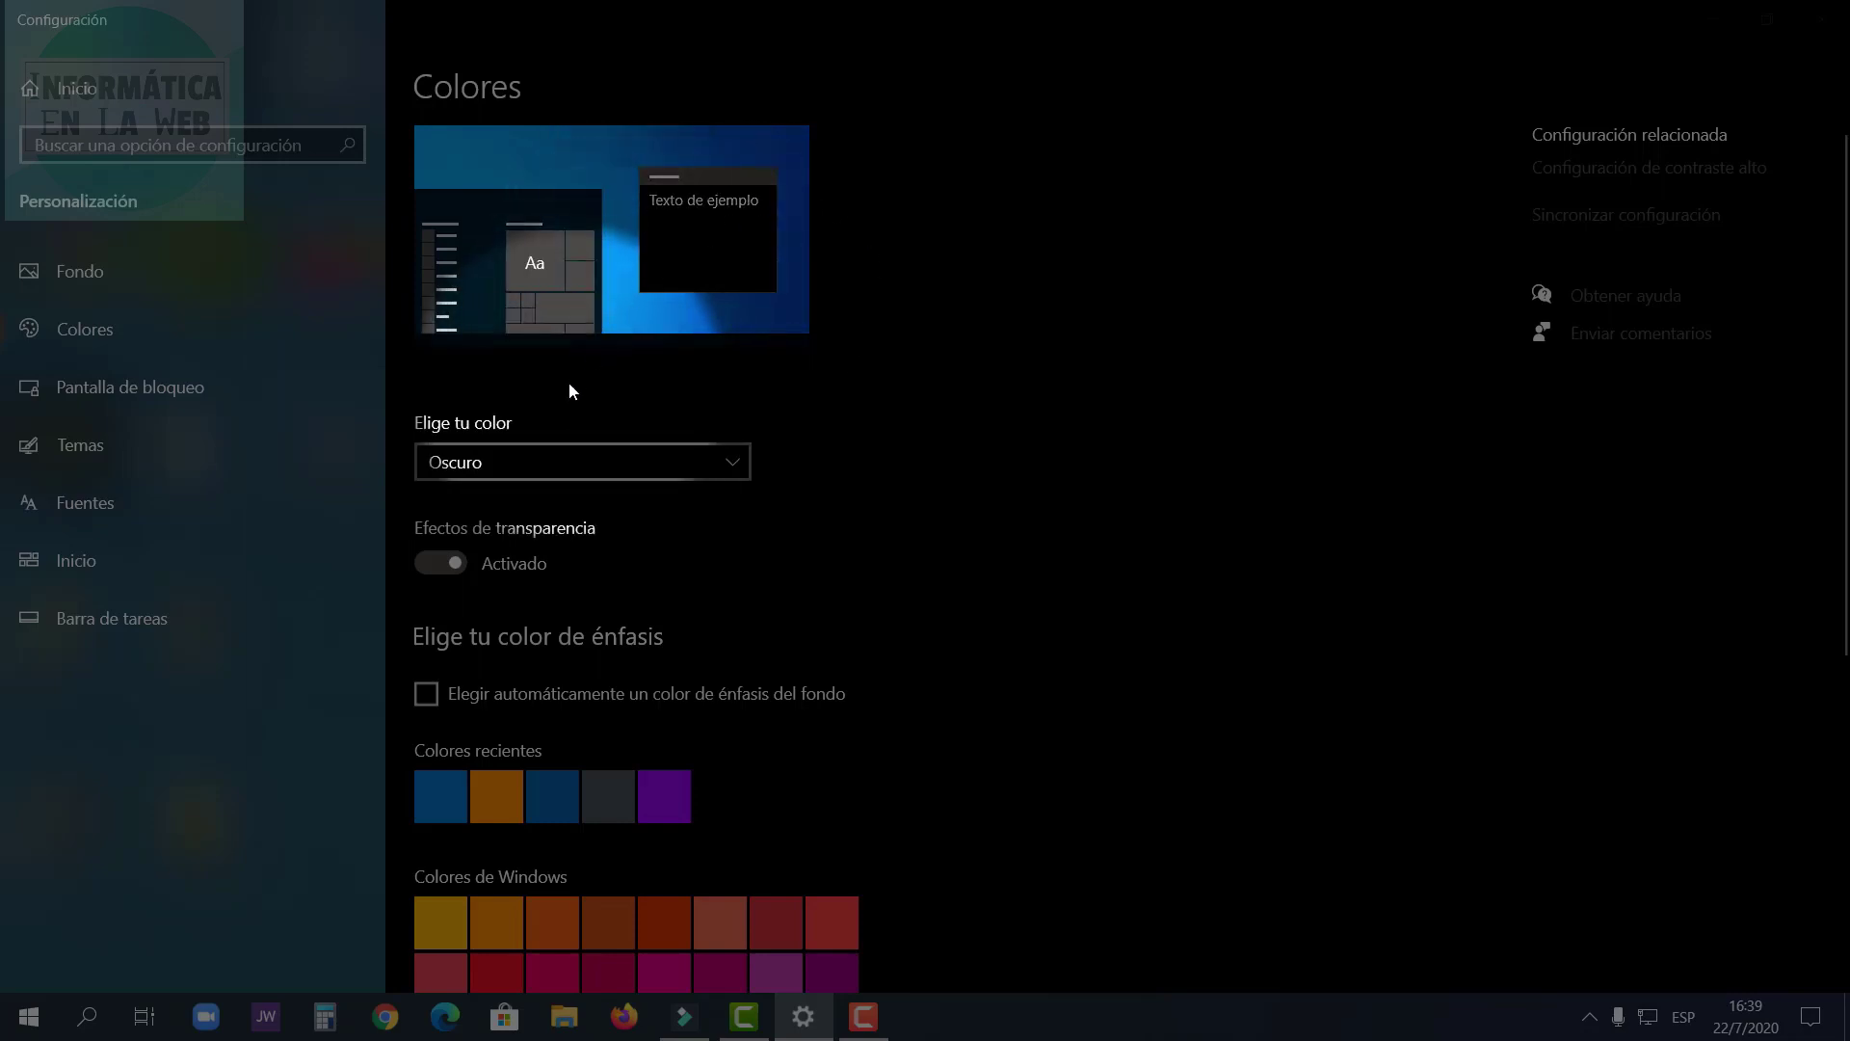
pyautogui.scroll(-5, 630, 488)
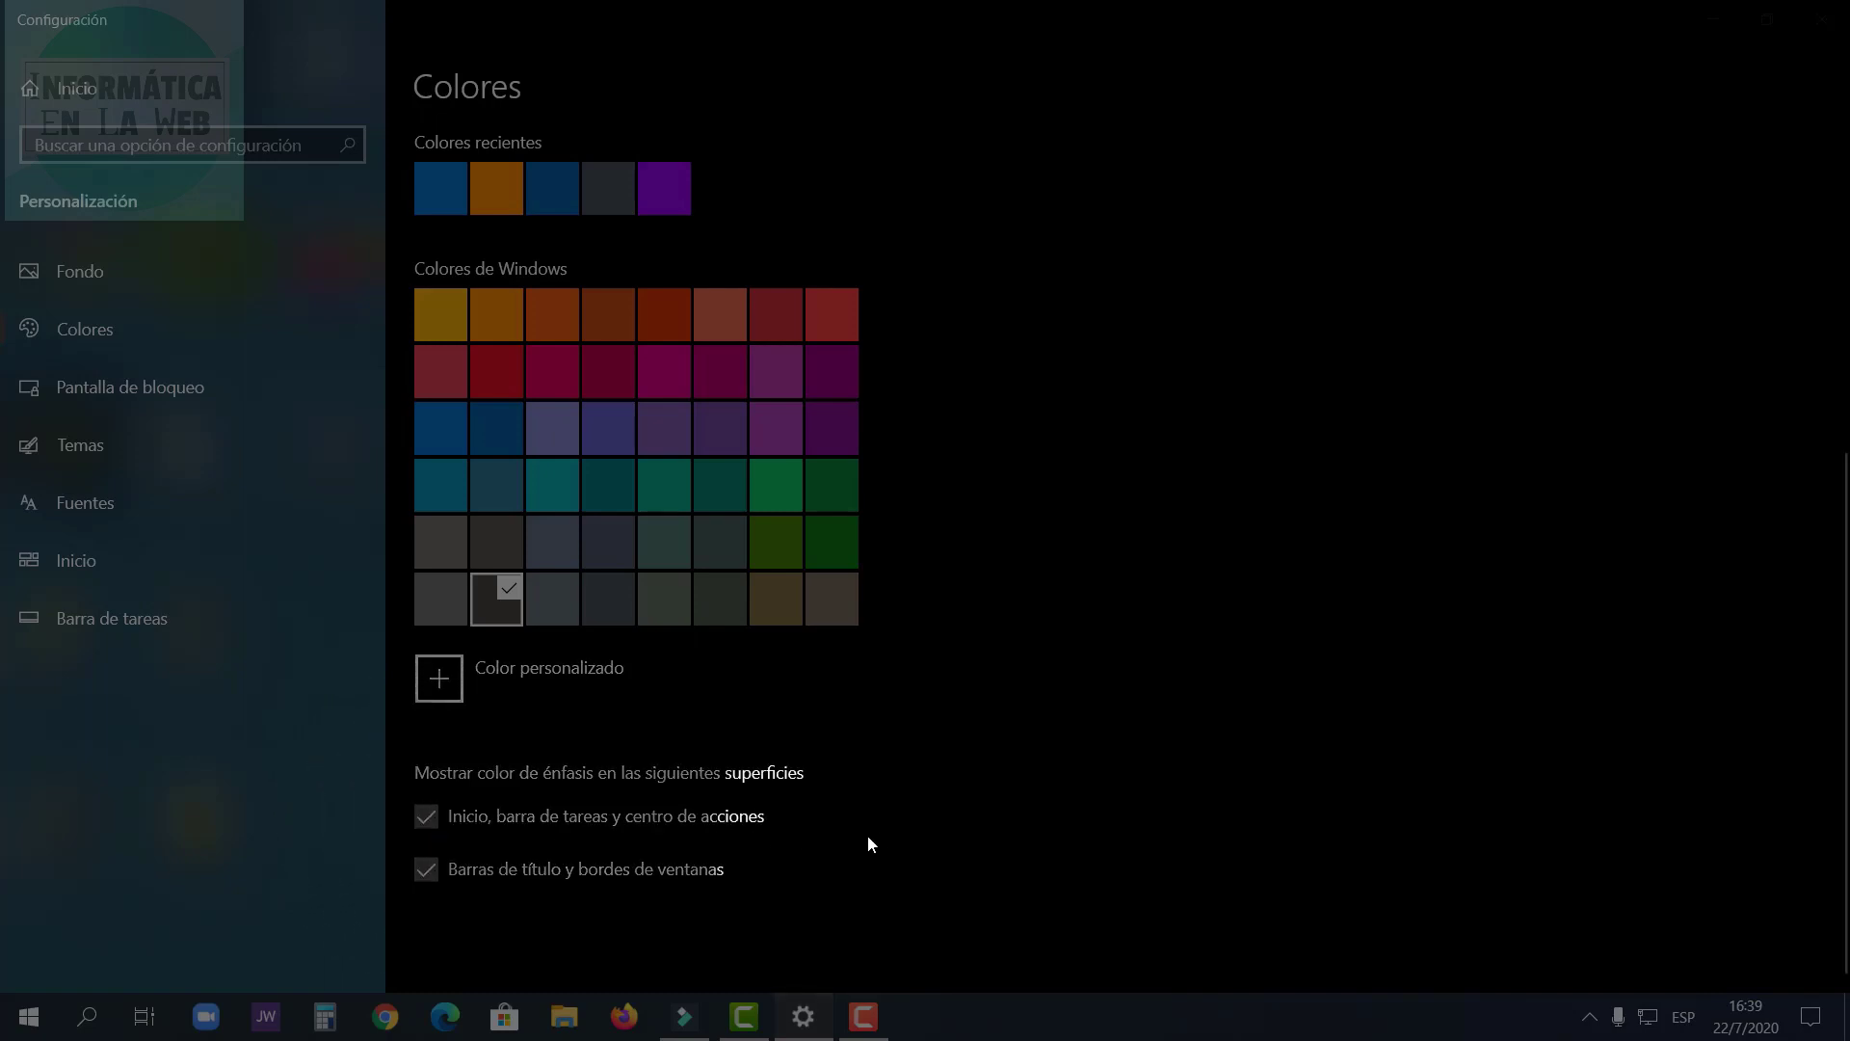
pyautogui.scroll(5, 1025, 646)
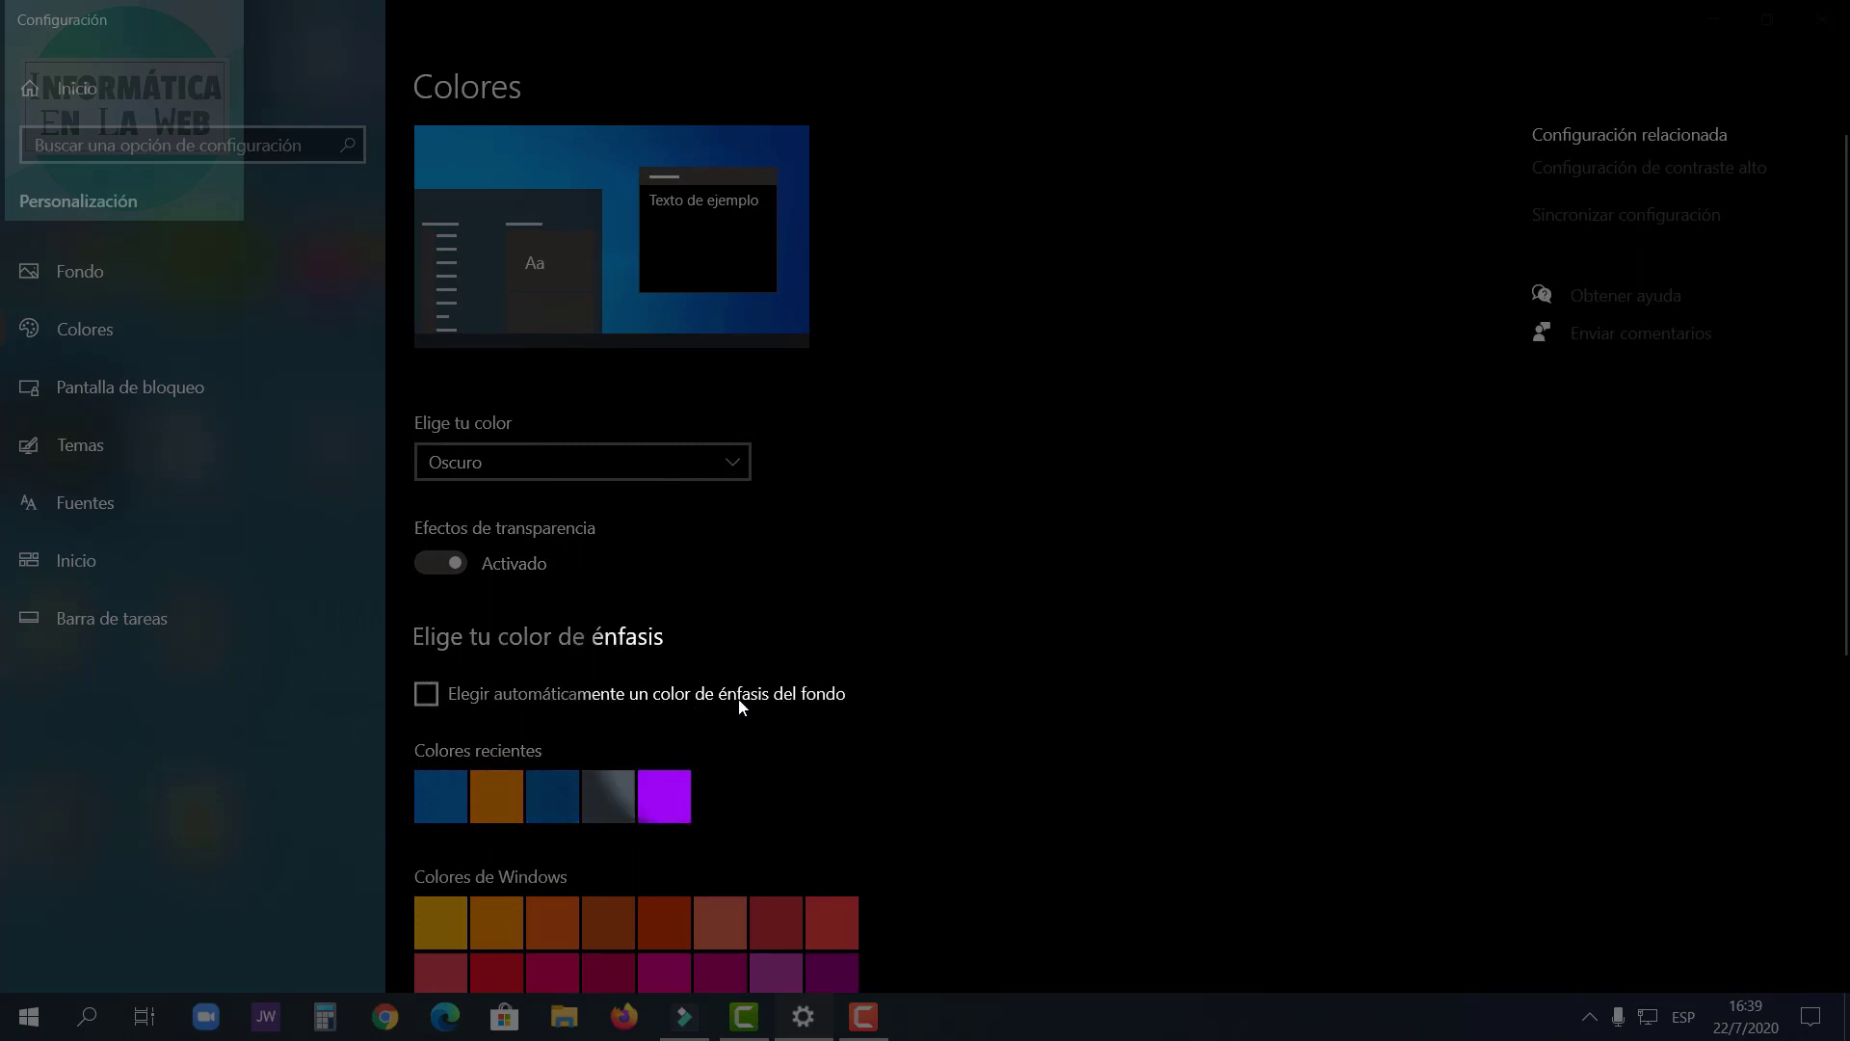
# Enable the automatic accent colour from the background and turn Efectos de transparencia off.
pyautogui.click(436, 696)
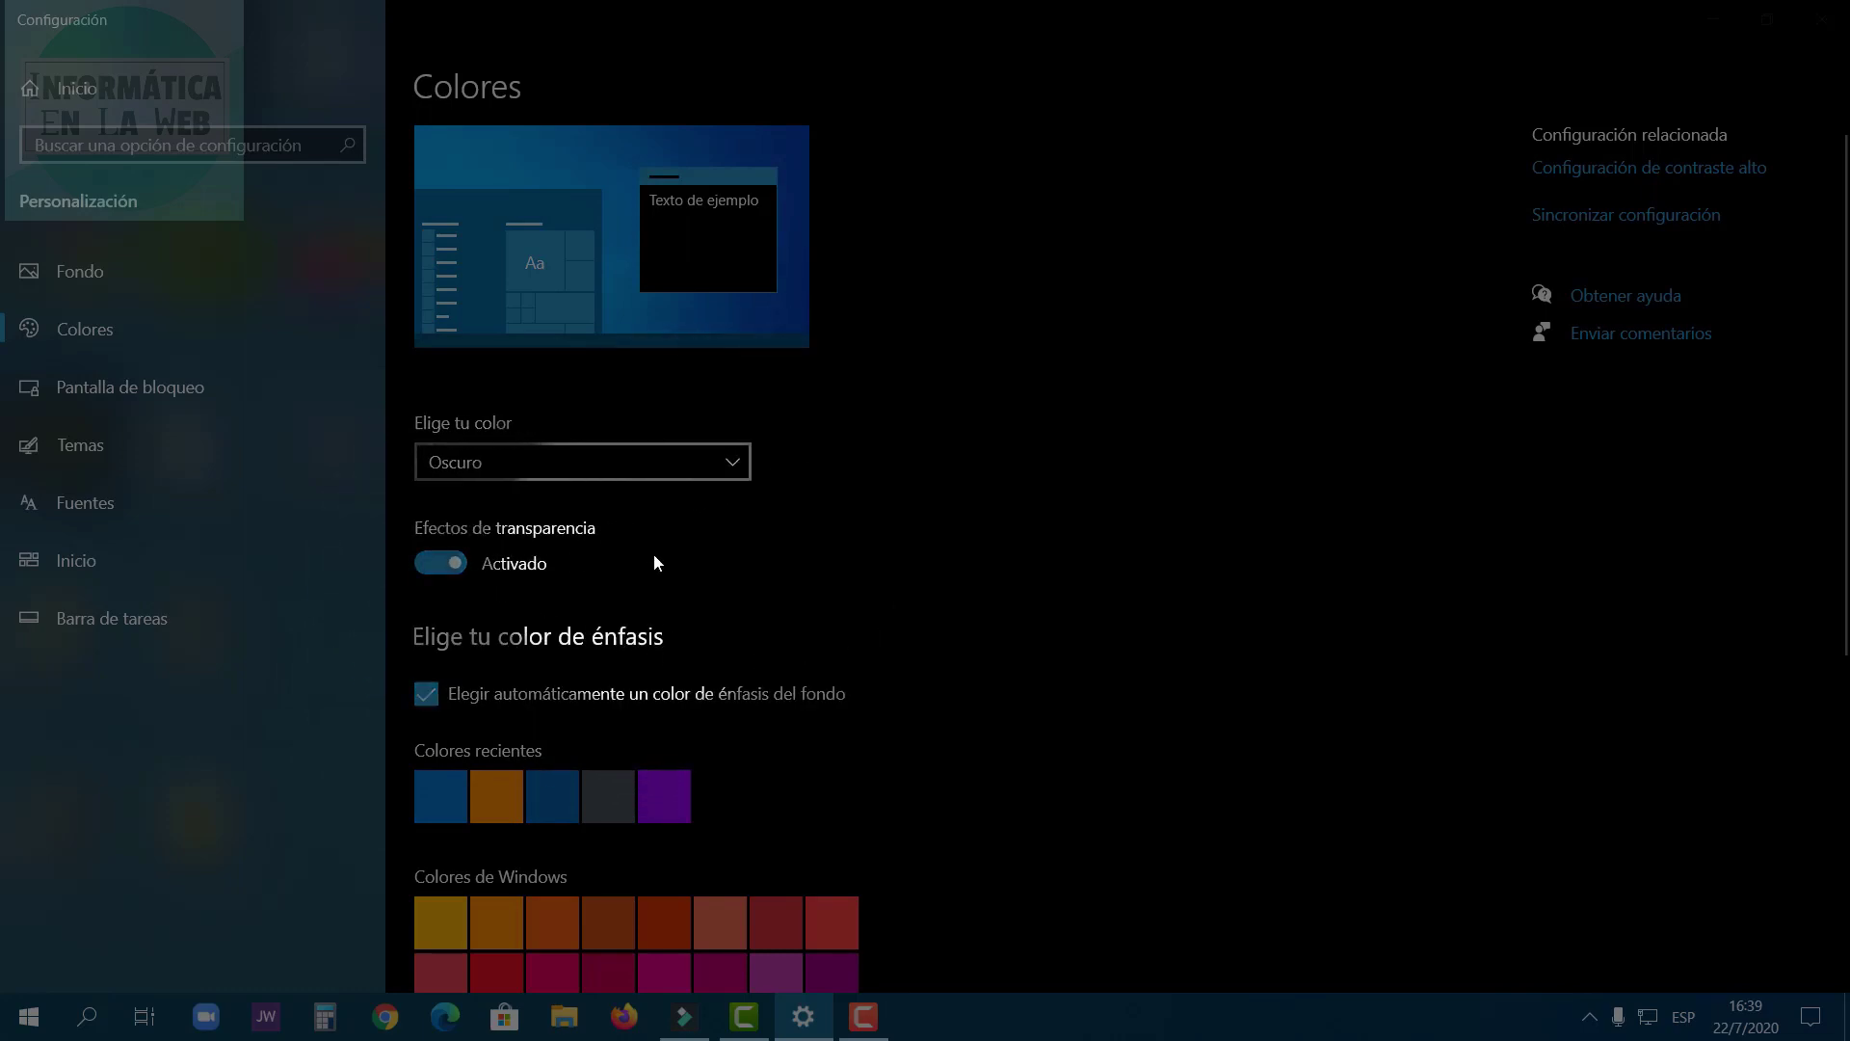
pyautogui.click(448, 558)
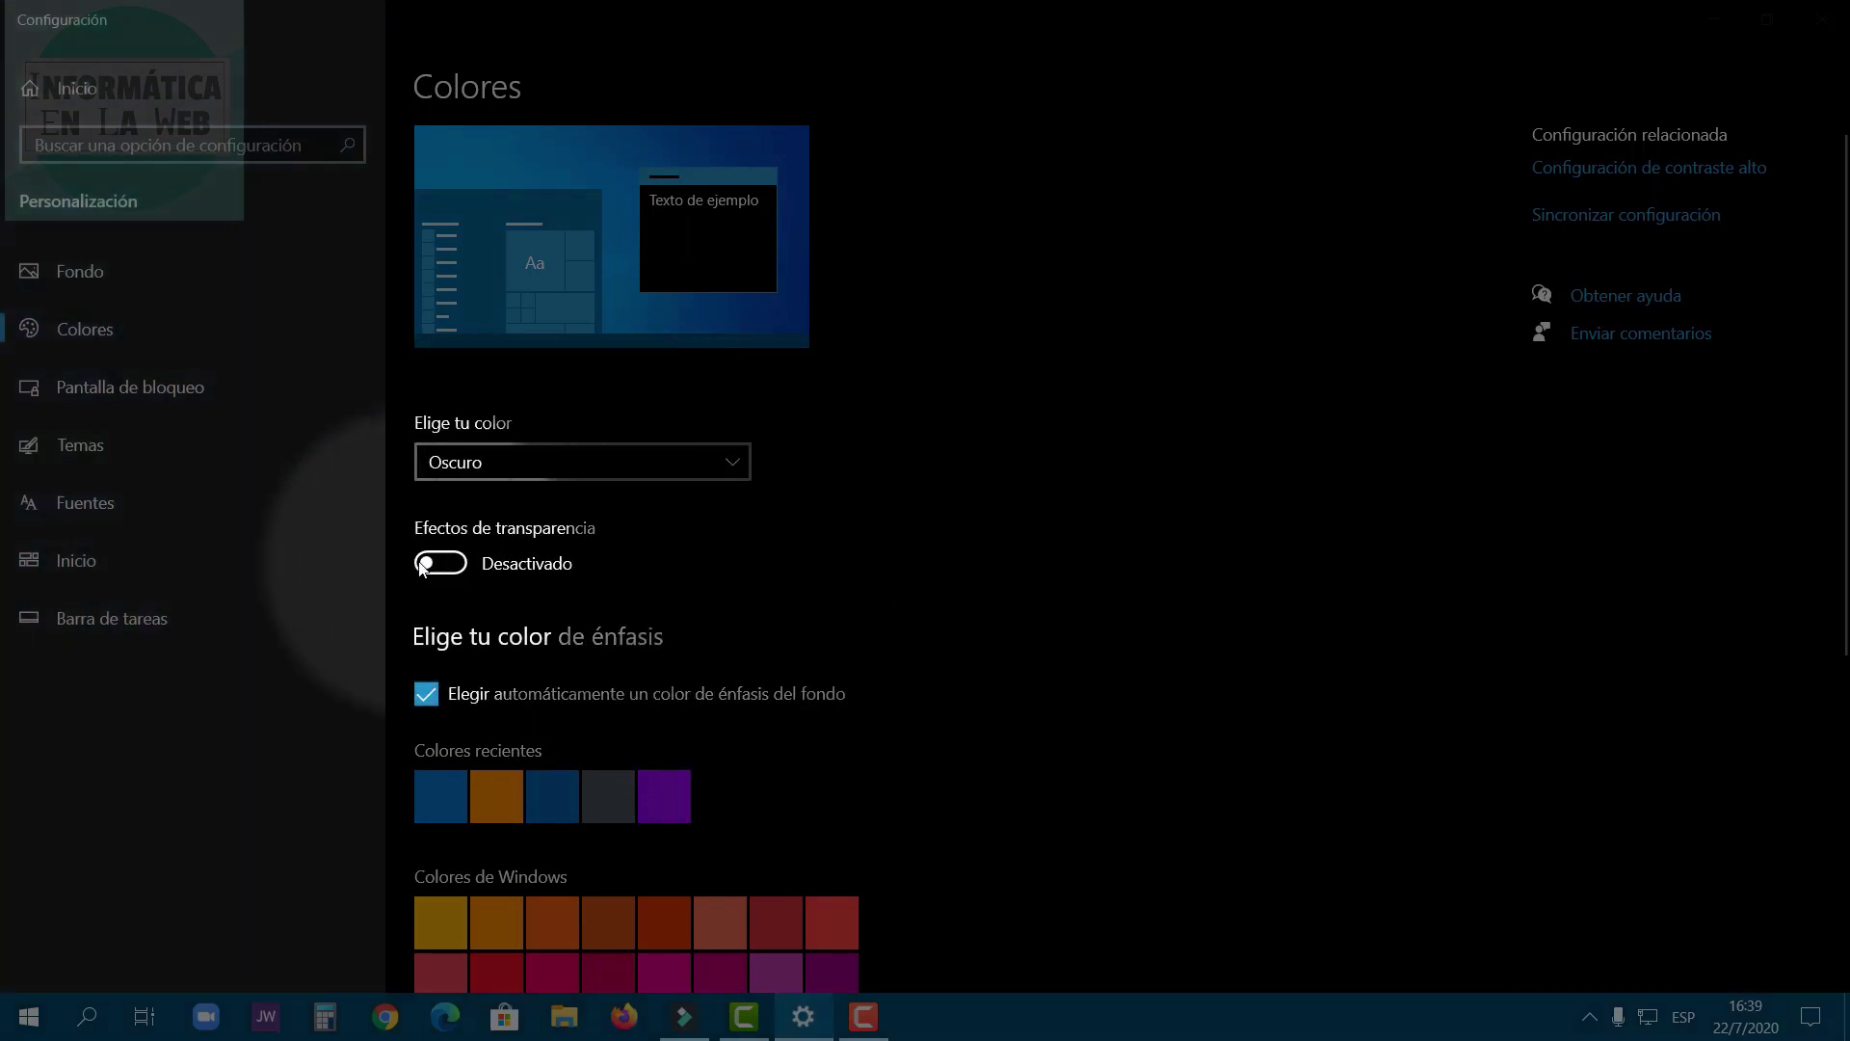
pyautogui.scroll(-5, 731, 599)
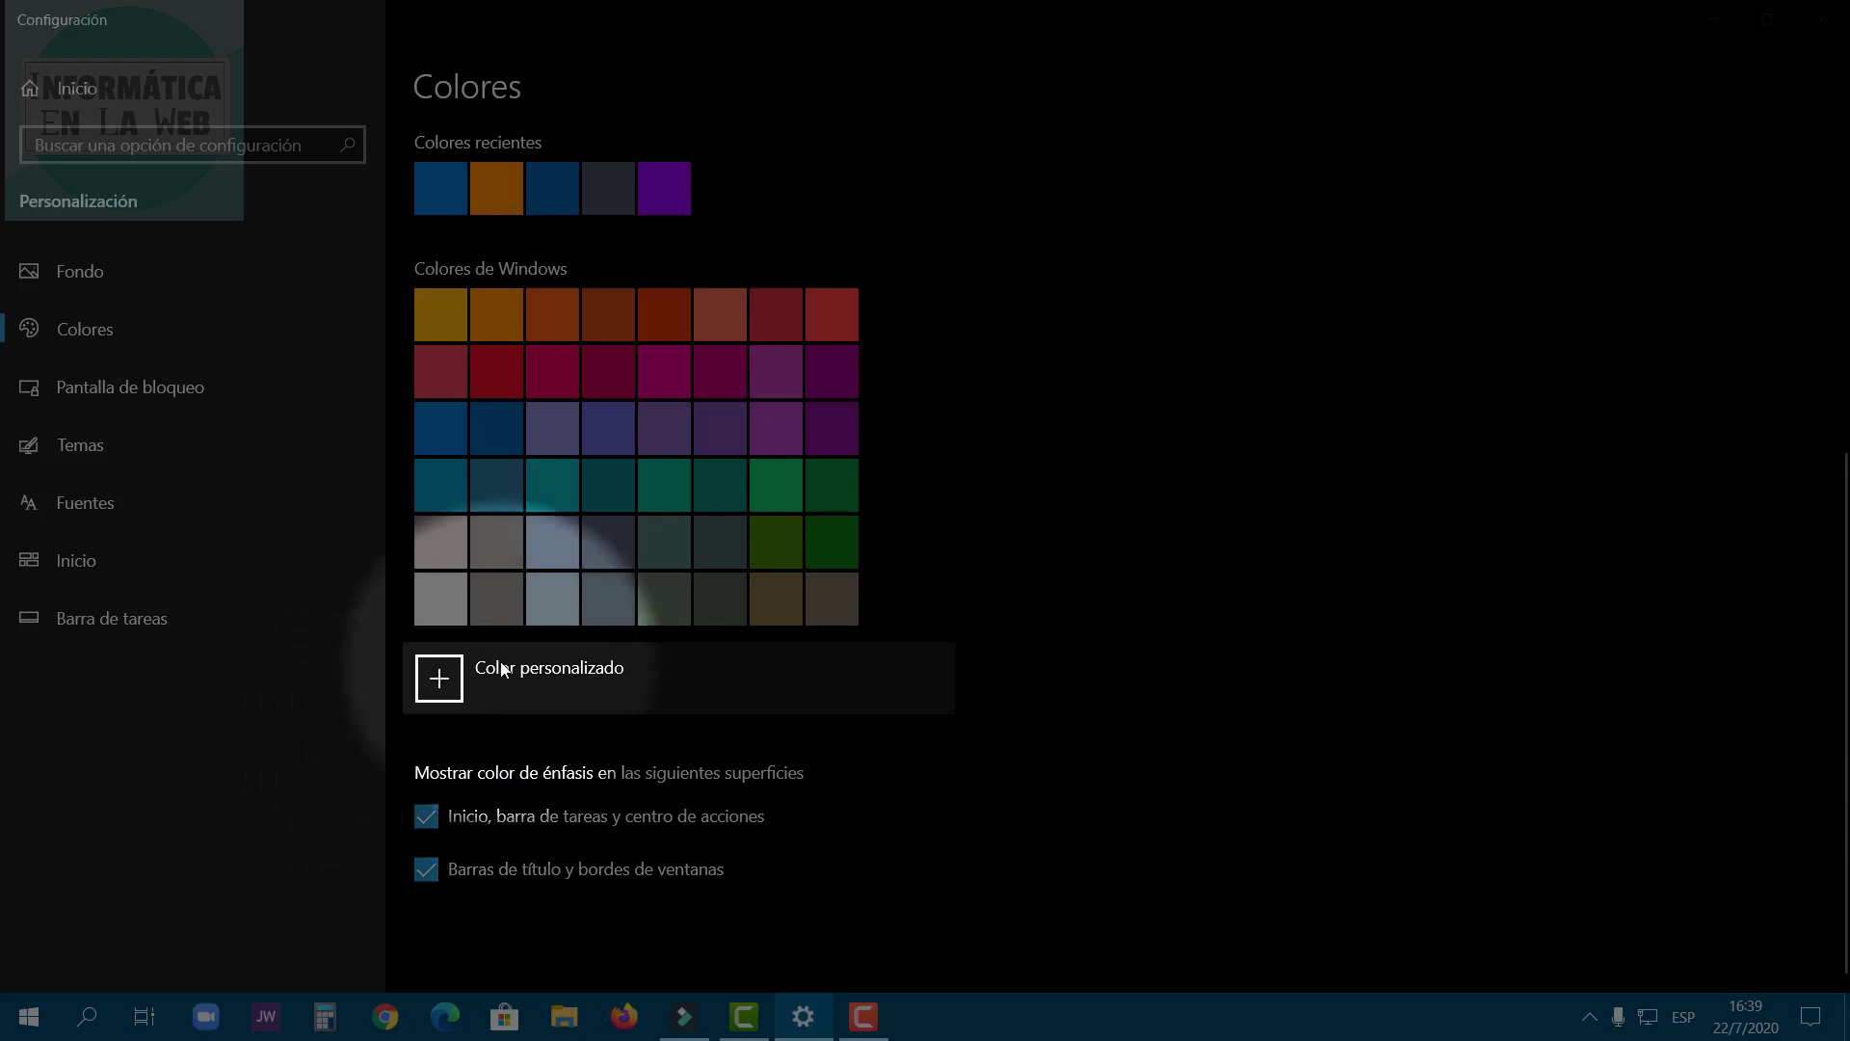
# Set Elige tu color to Personalizado and choose Claro for both the default Windows mode and the default app mode.
pyautogui.scroll(2, 563, 490)
pyautogui.scroll(3, 563, 489)
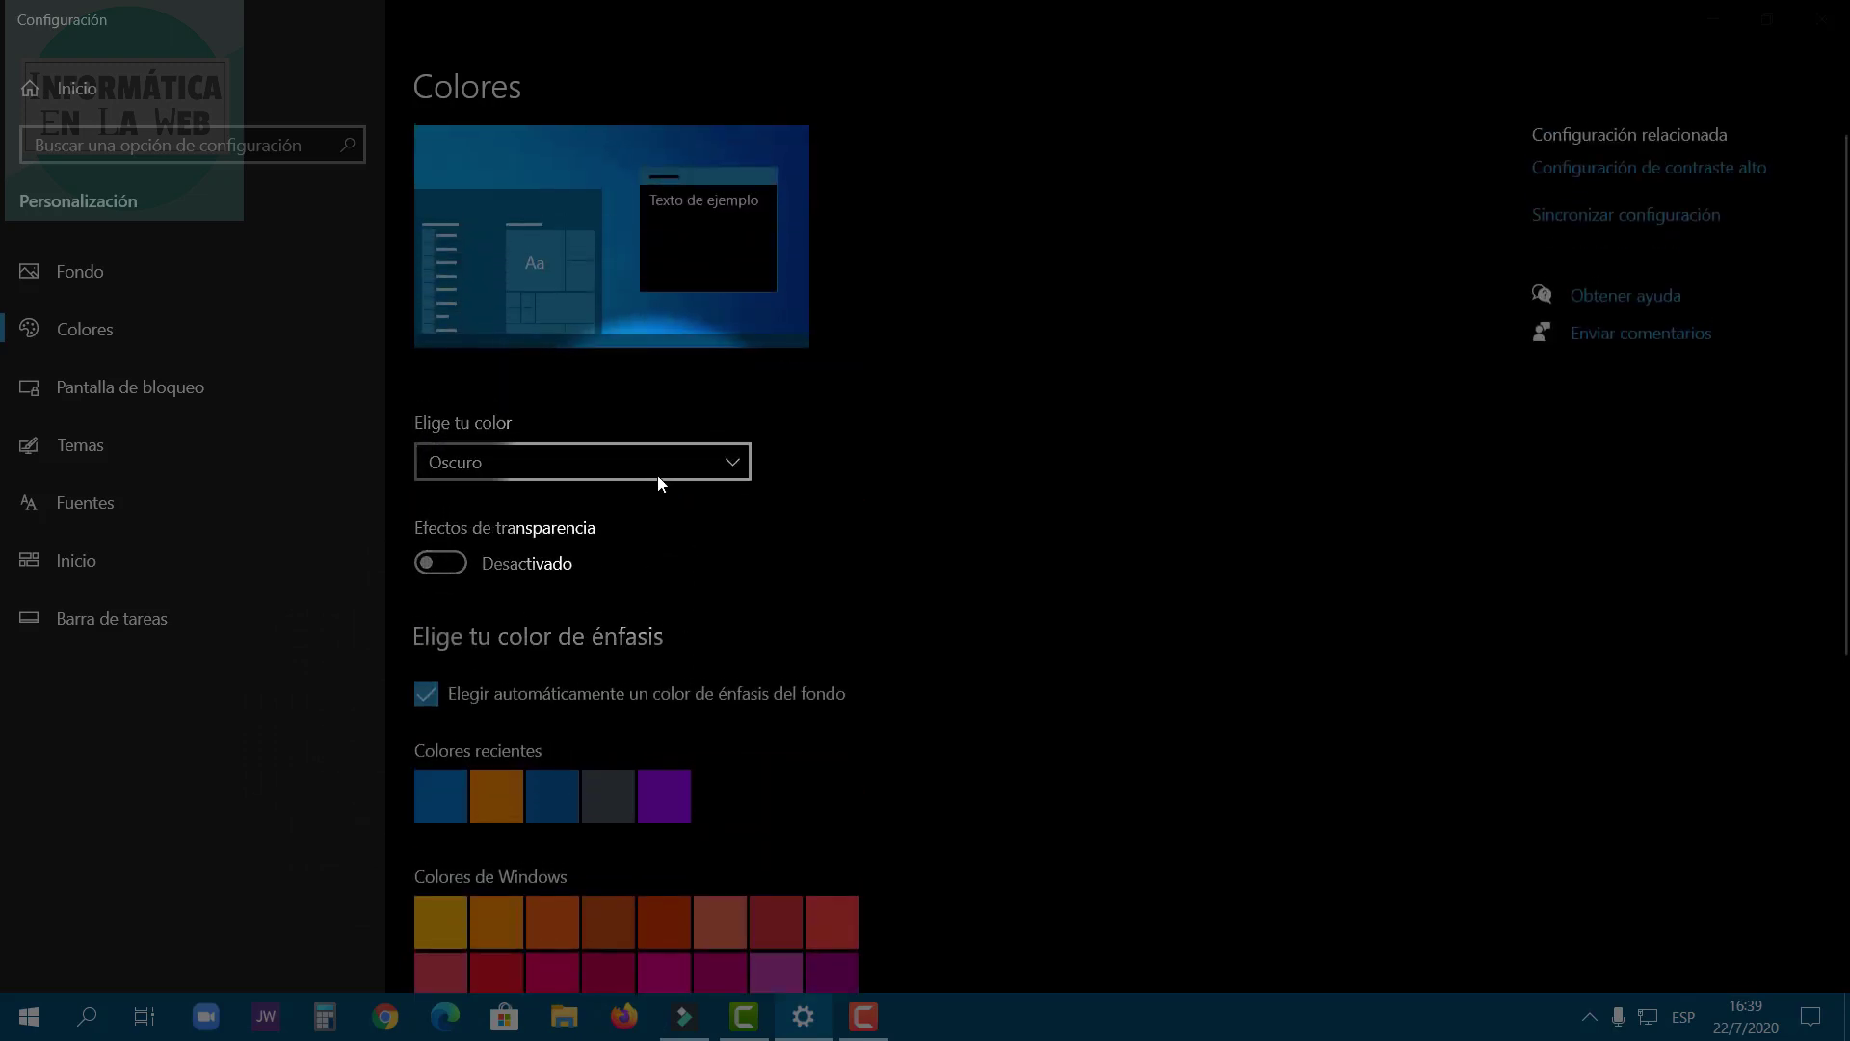
pyautogui.click(703, 465)
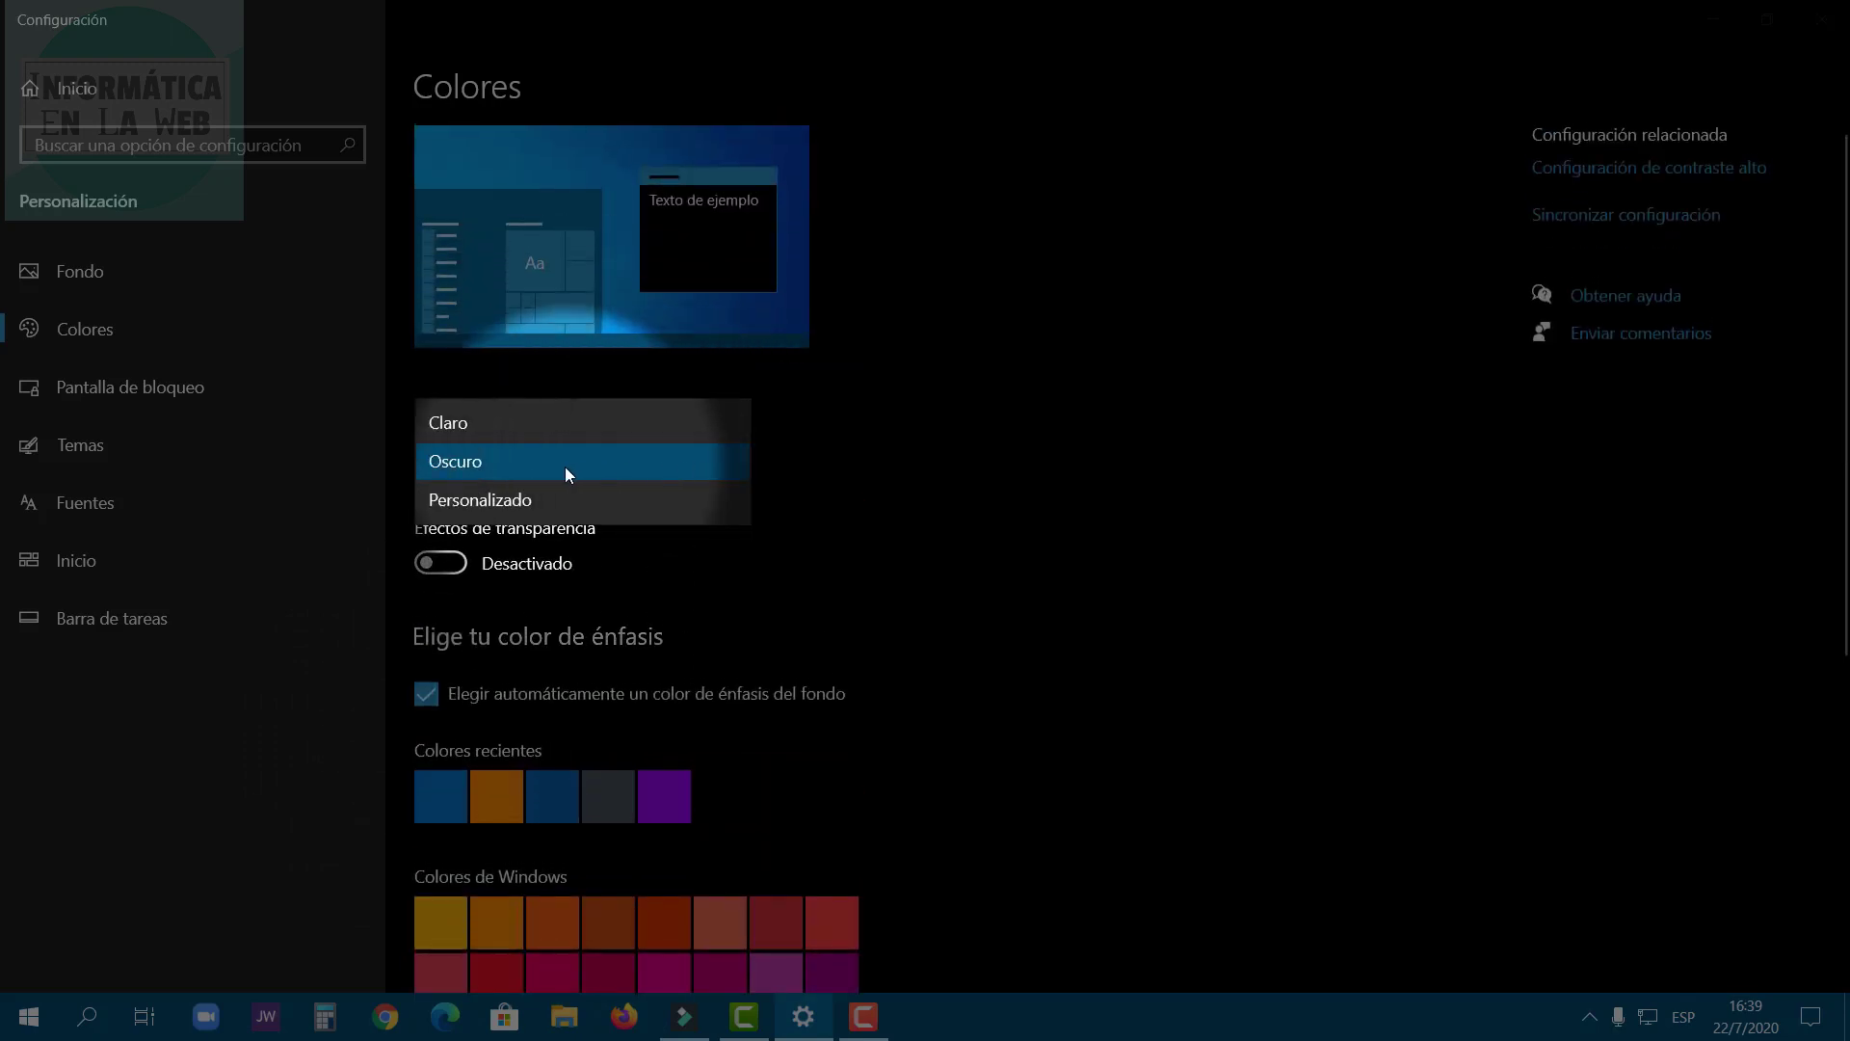
pyautogui.click(447, 503)
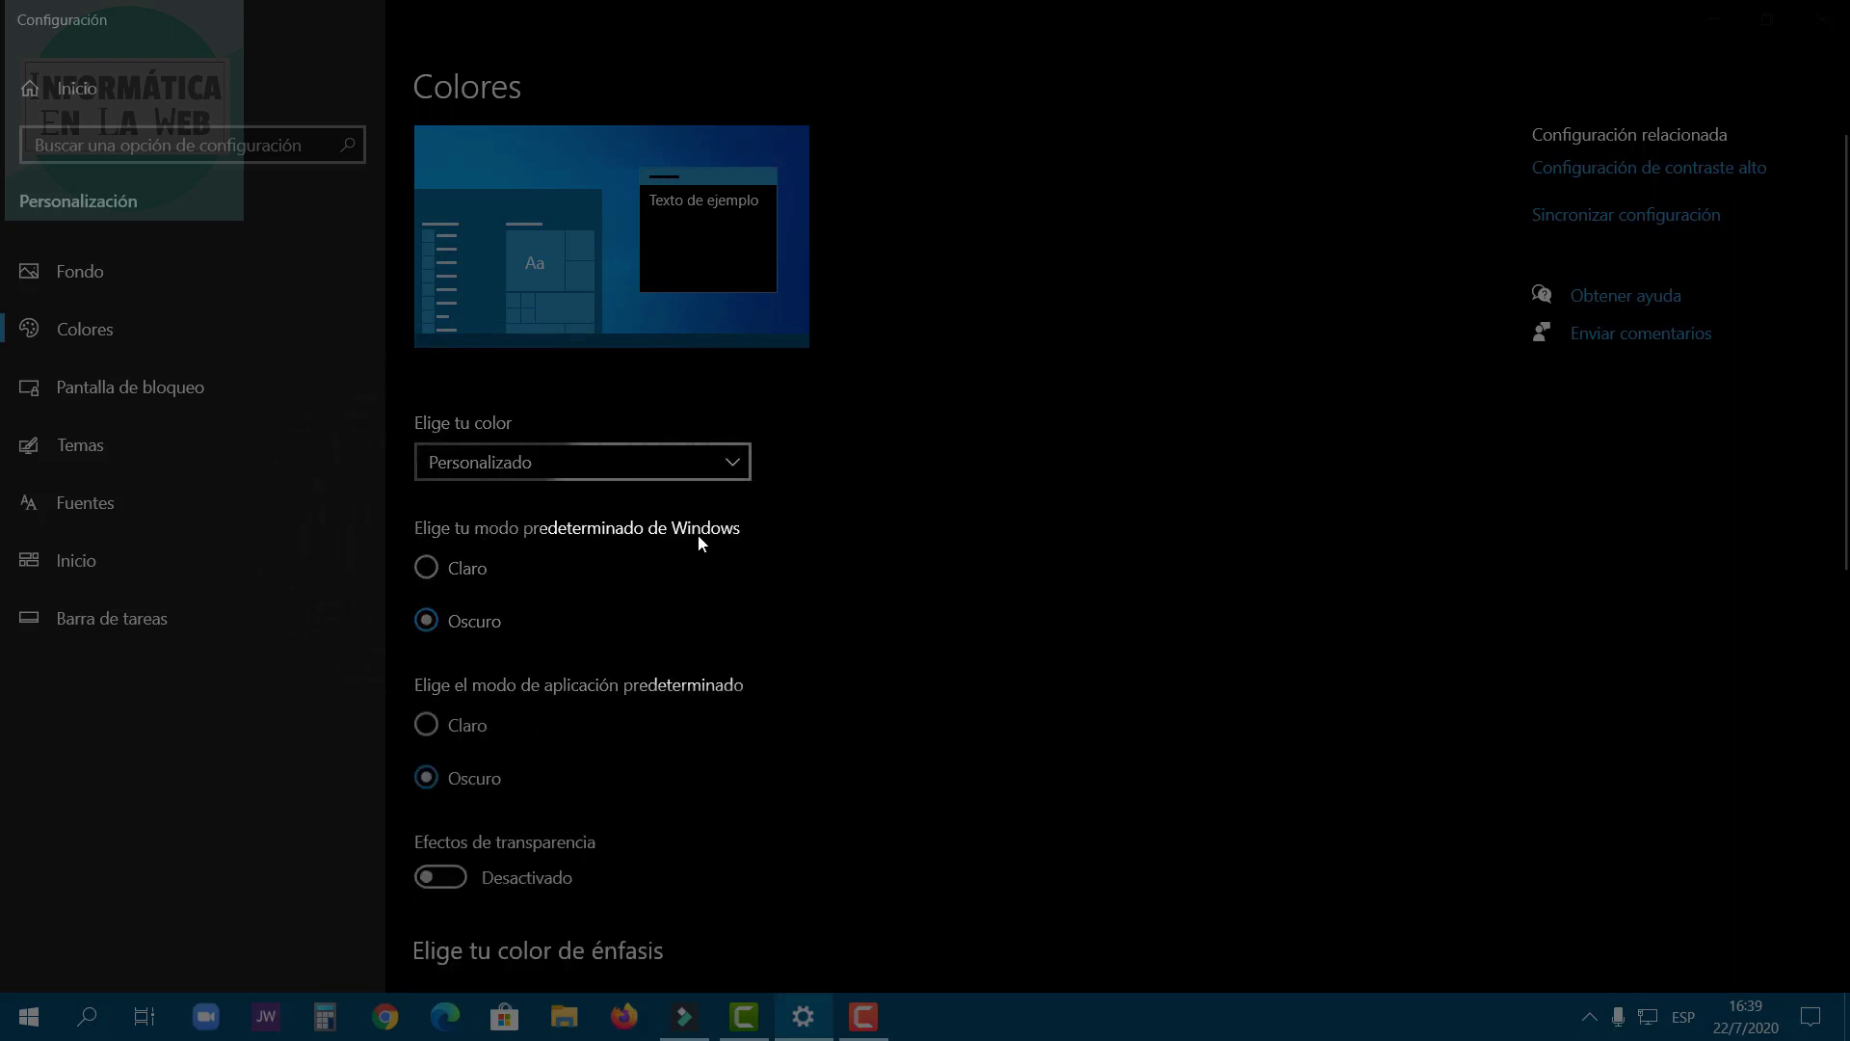
pyautogui.click(427, 571)
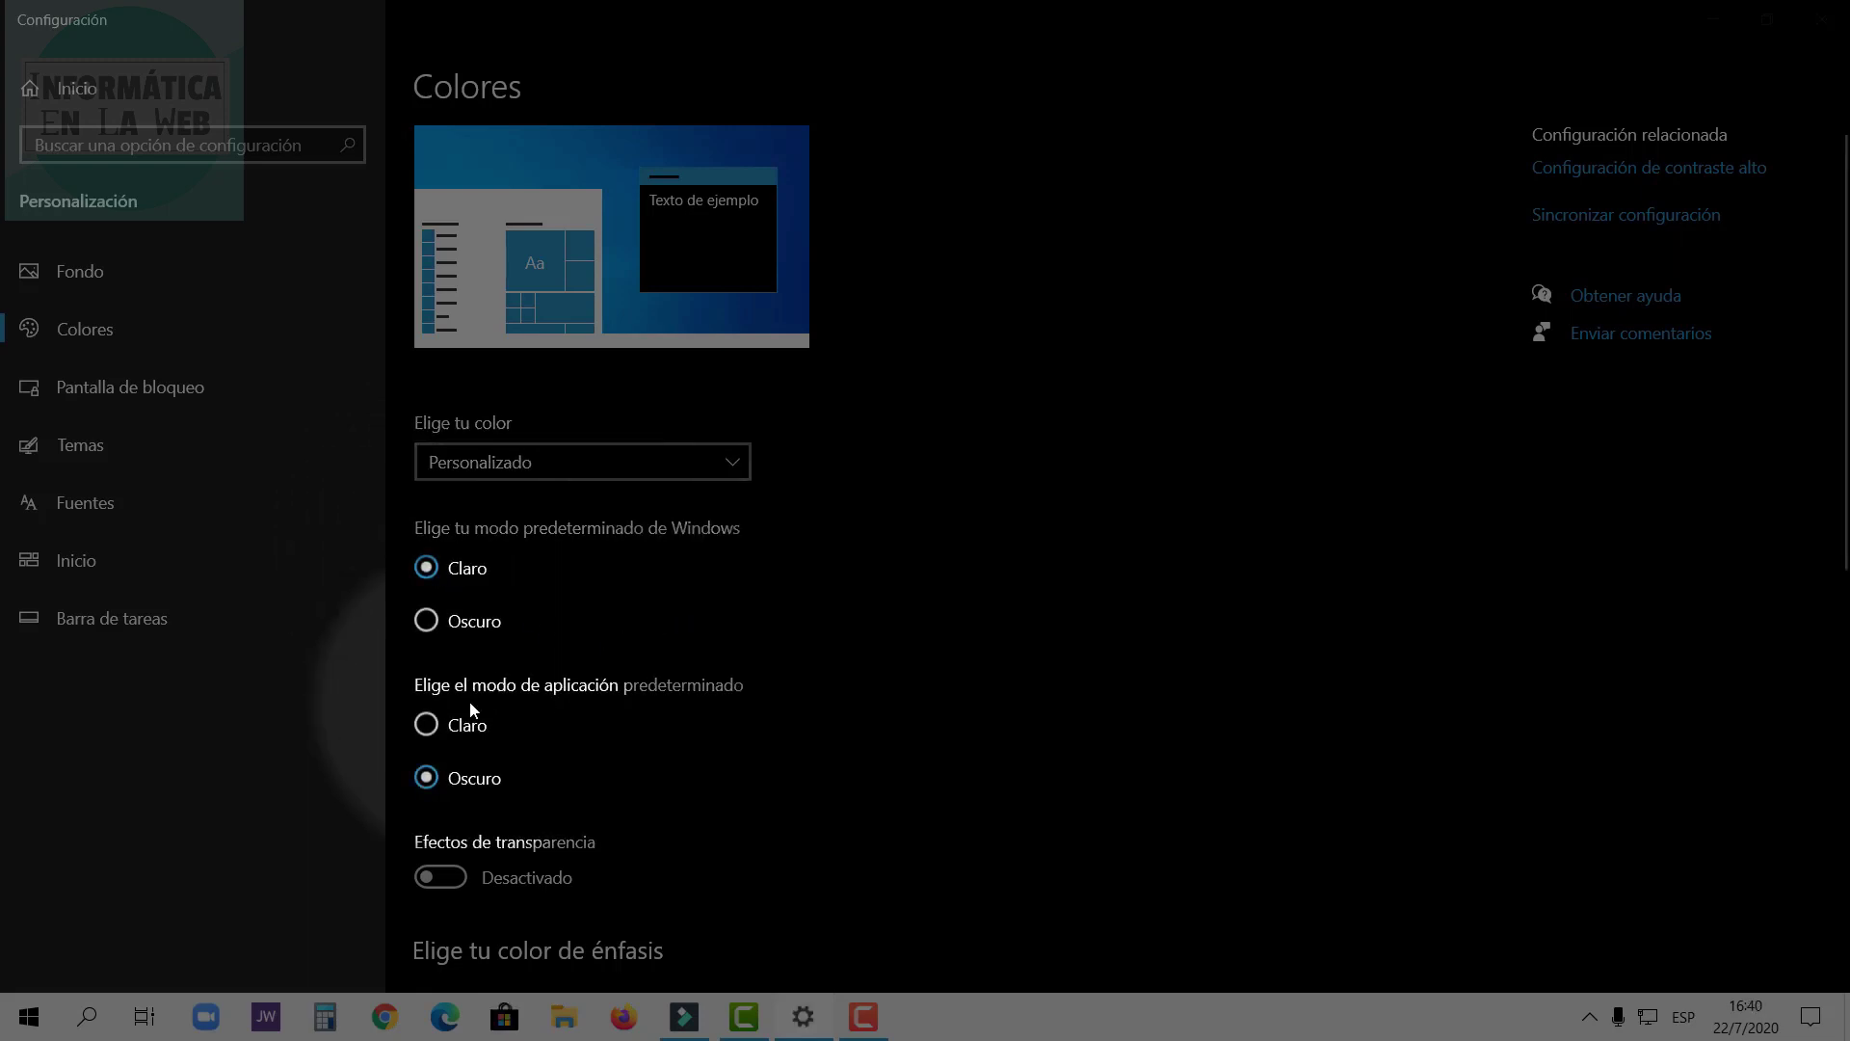
pyautogui.click(426, 725)
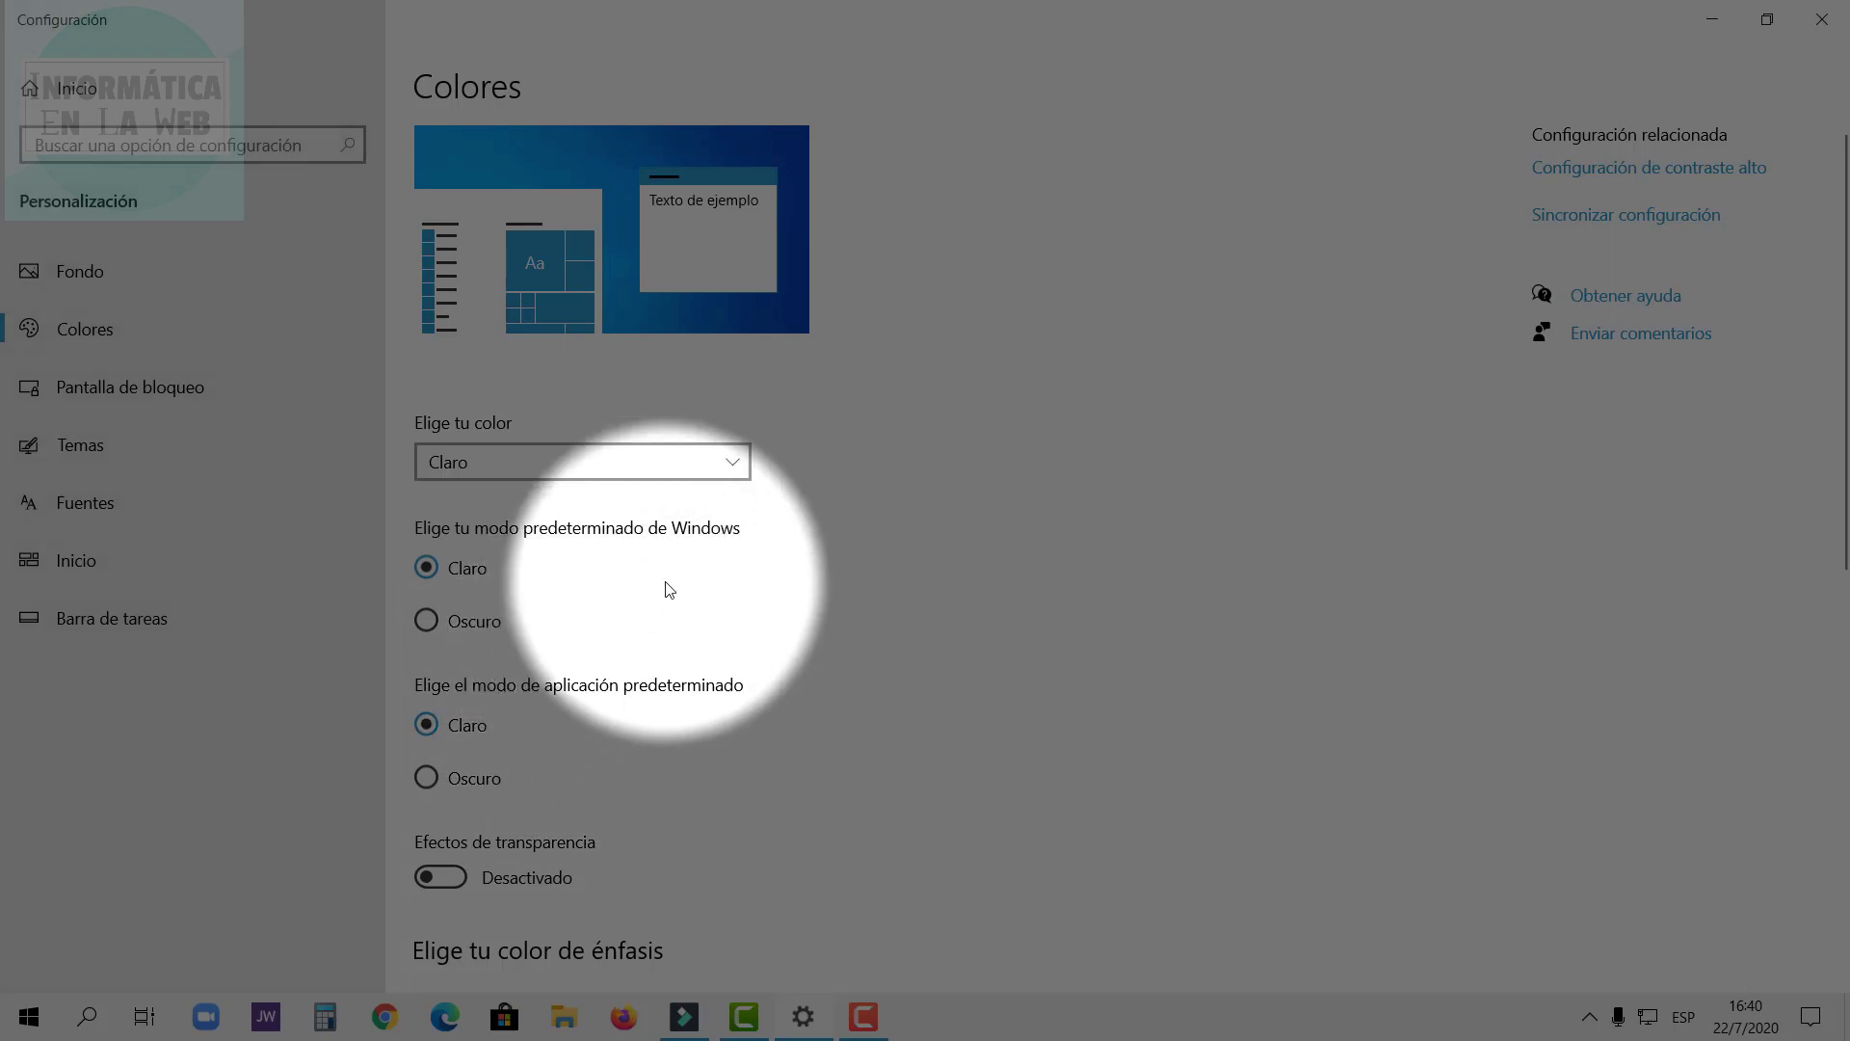
# Turn Efectos de transparencia on and review the accent colour options and surfaces in Colores.
pyautogui.scroll(-10, 669, 594)
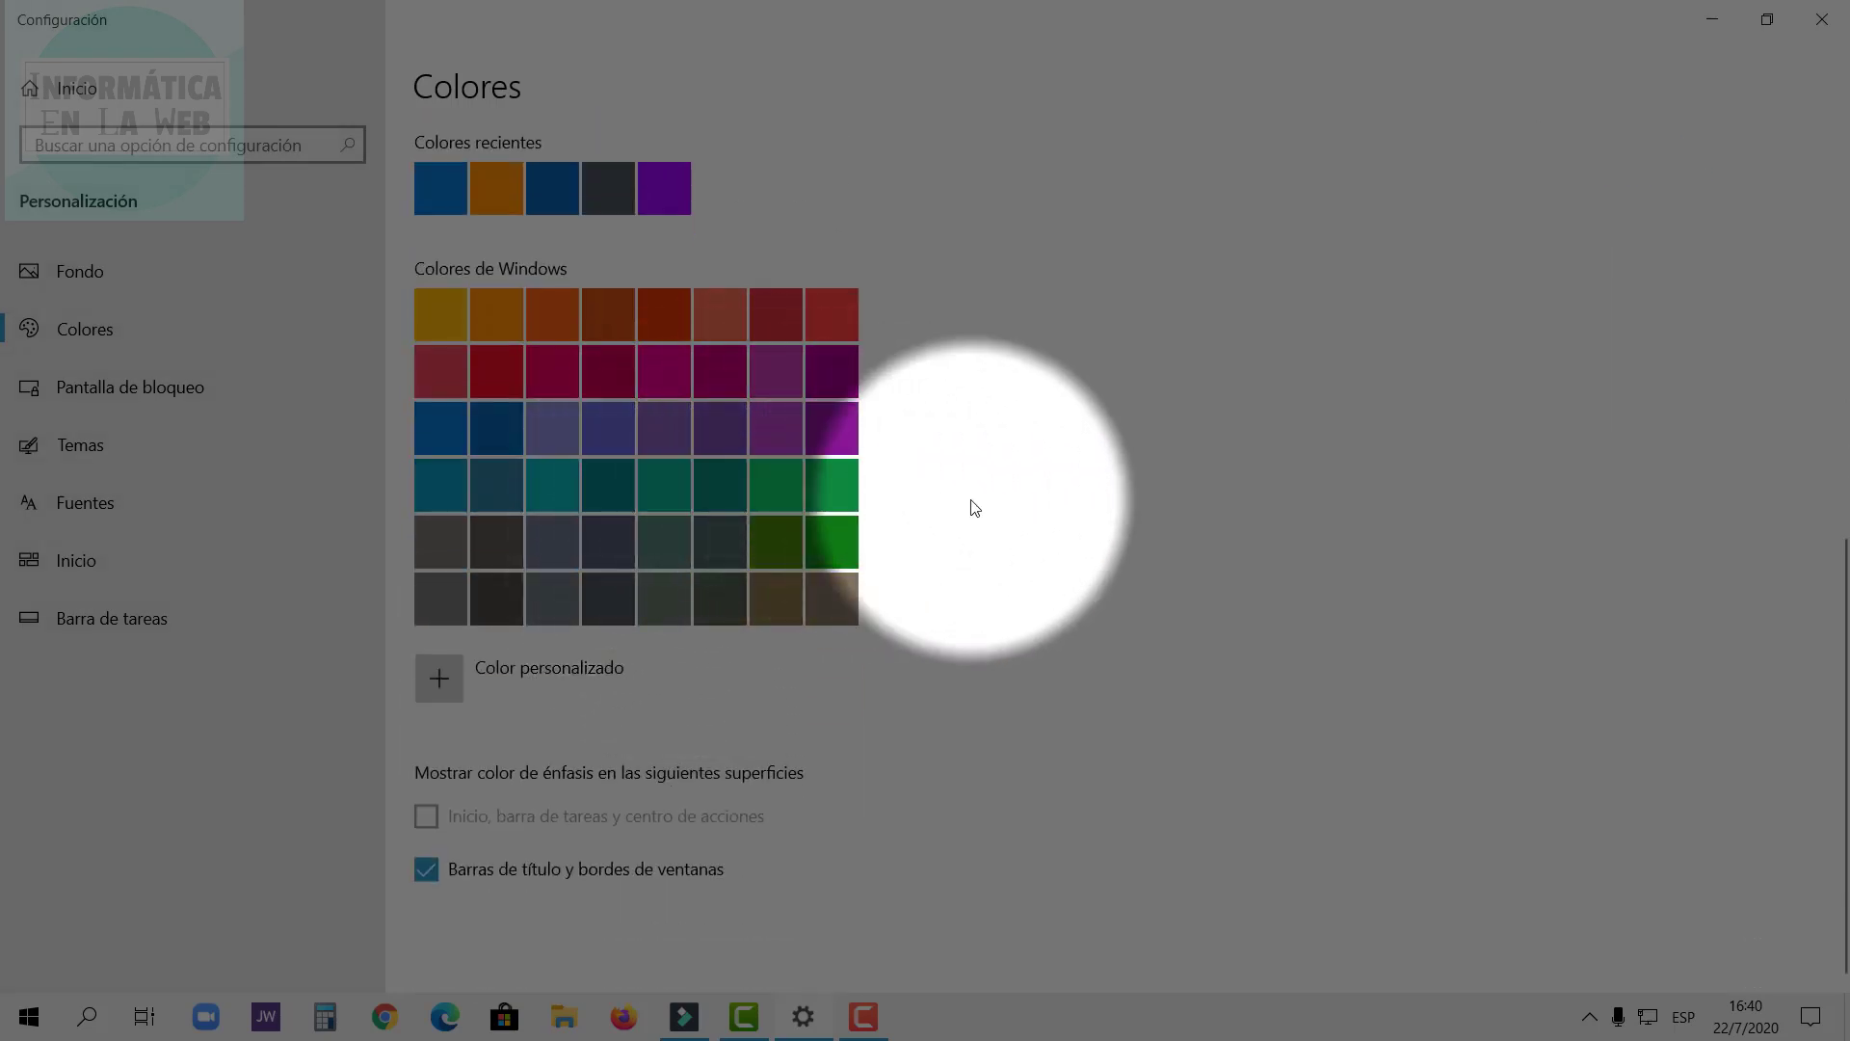
pyautogui.scroll(10, 970, 508)
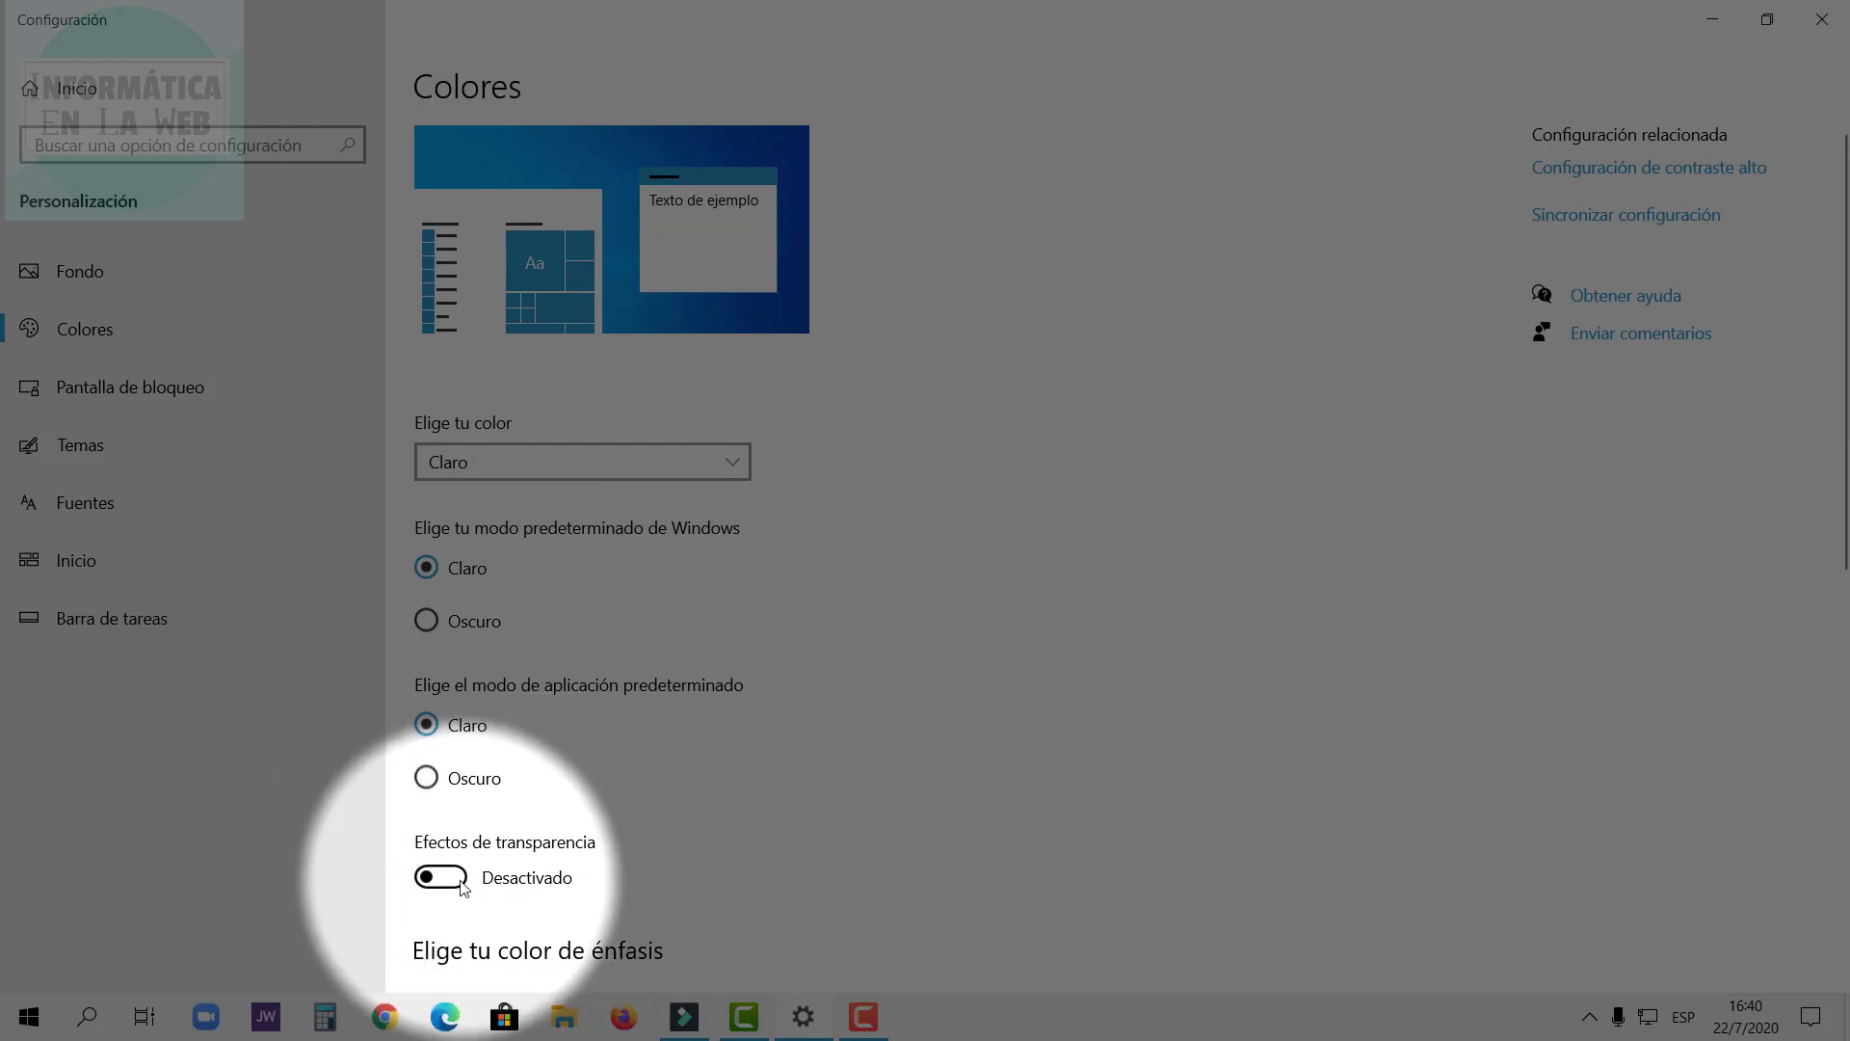
pyautogui.click(484, 878)
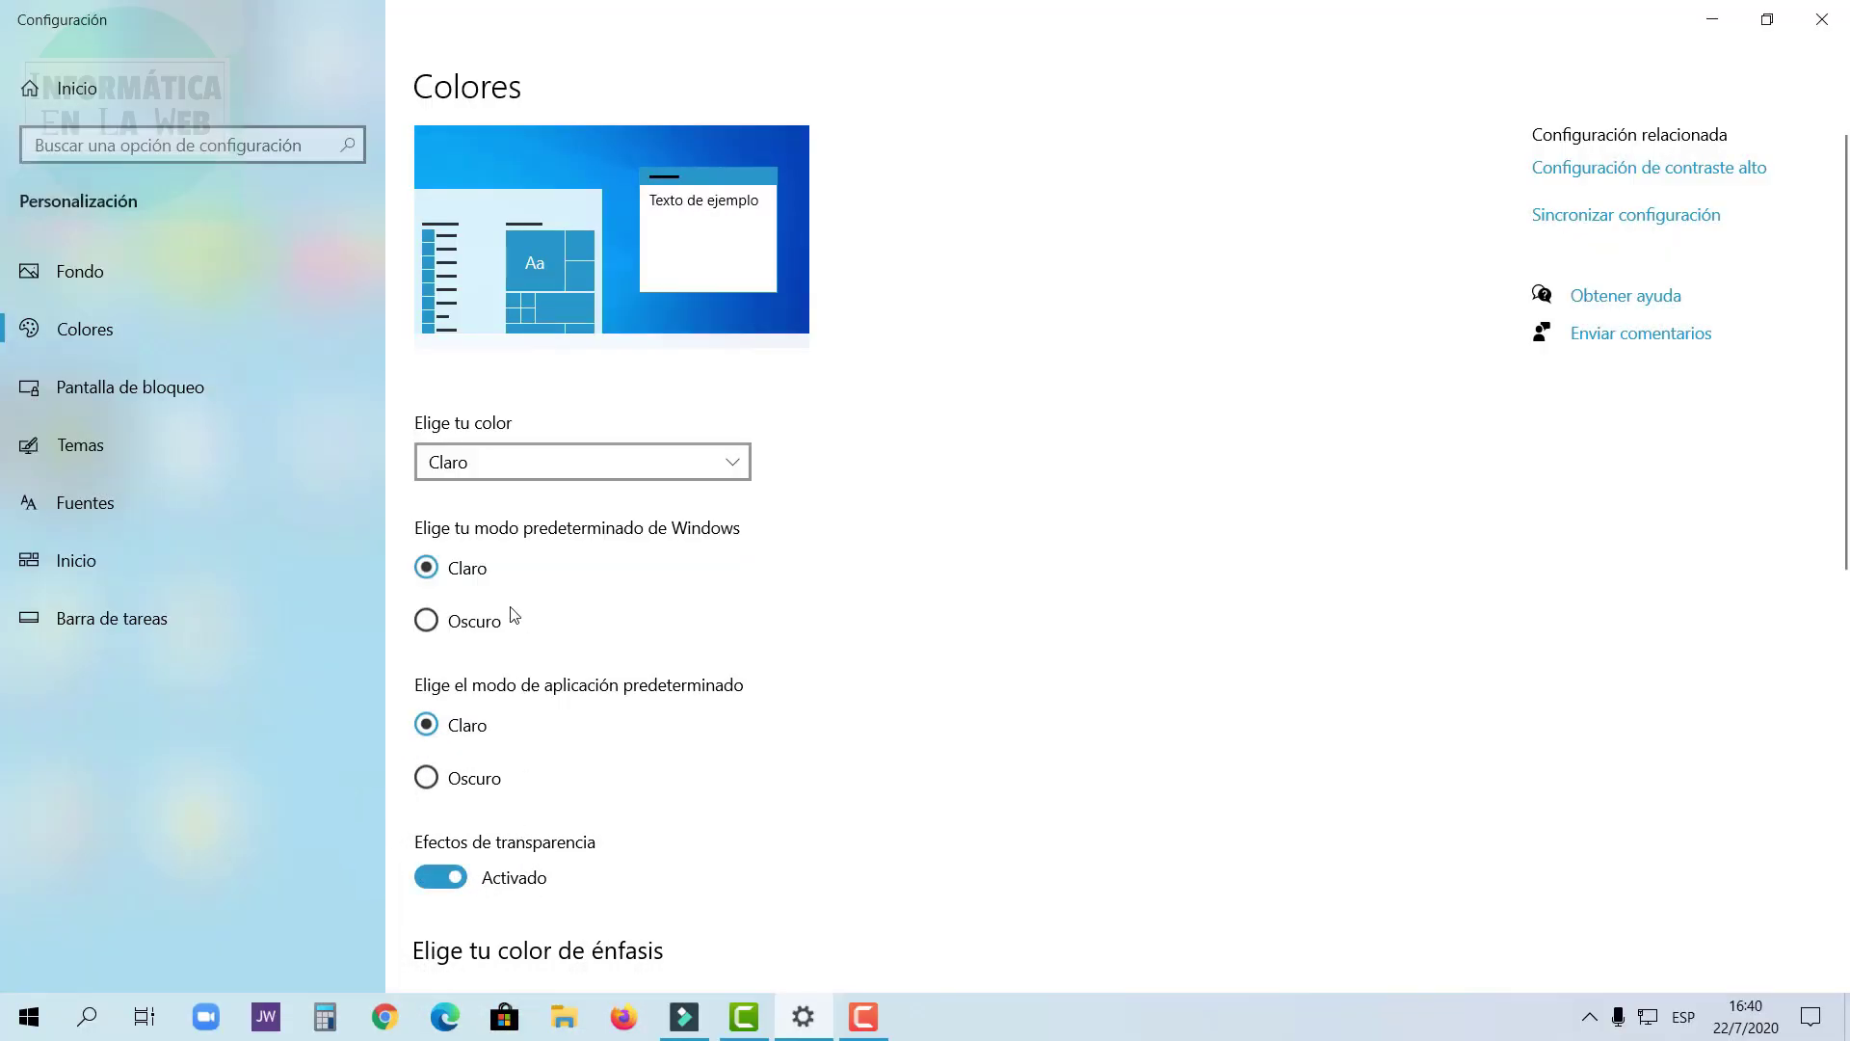
pyautogui.scroll(-8, 968, 590)
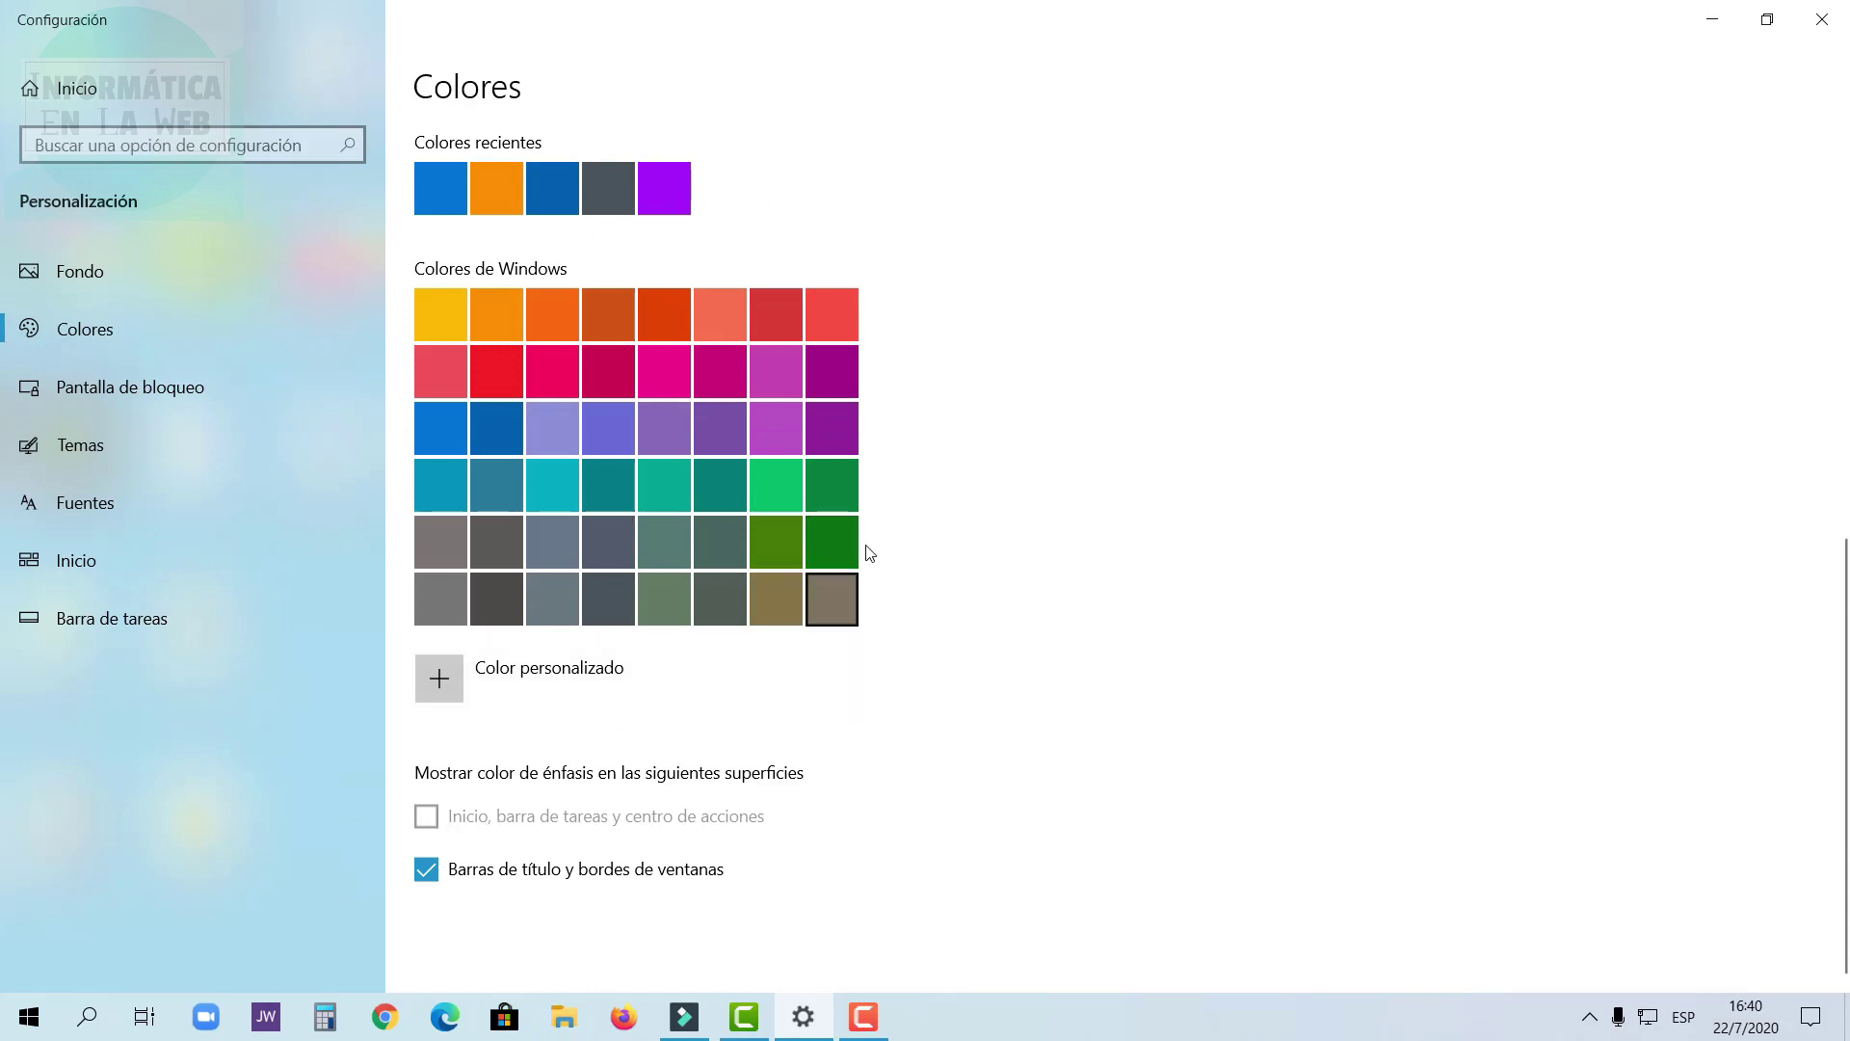
pyautogui.scroll(8, 703, 552)
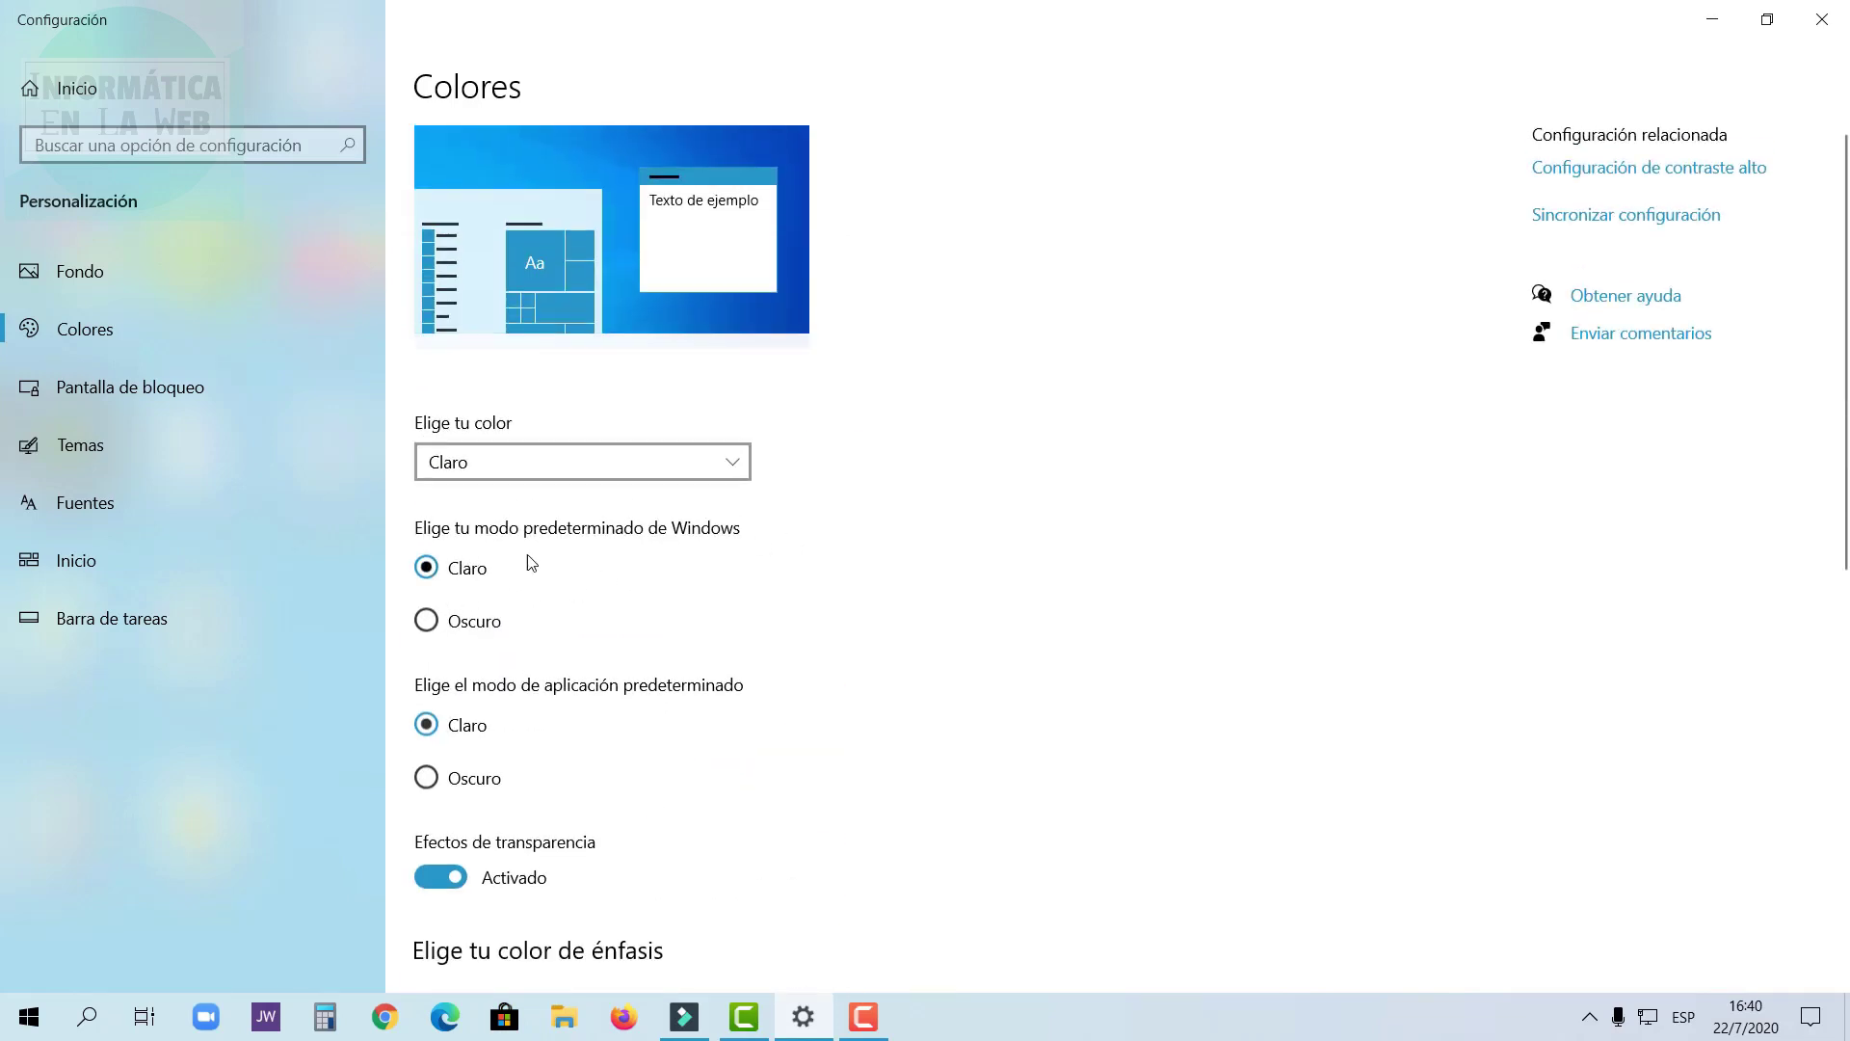
# Try Oscuro as the default Windows mode, restore Claro, and try Oscuro as the default app mode.
pyautogui.click(427, 622)
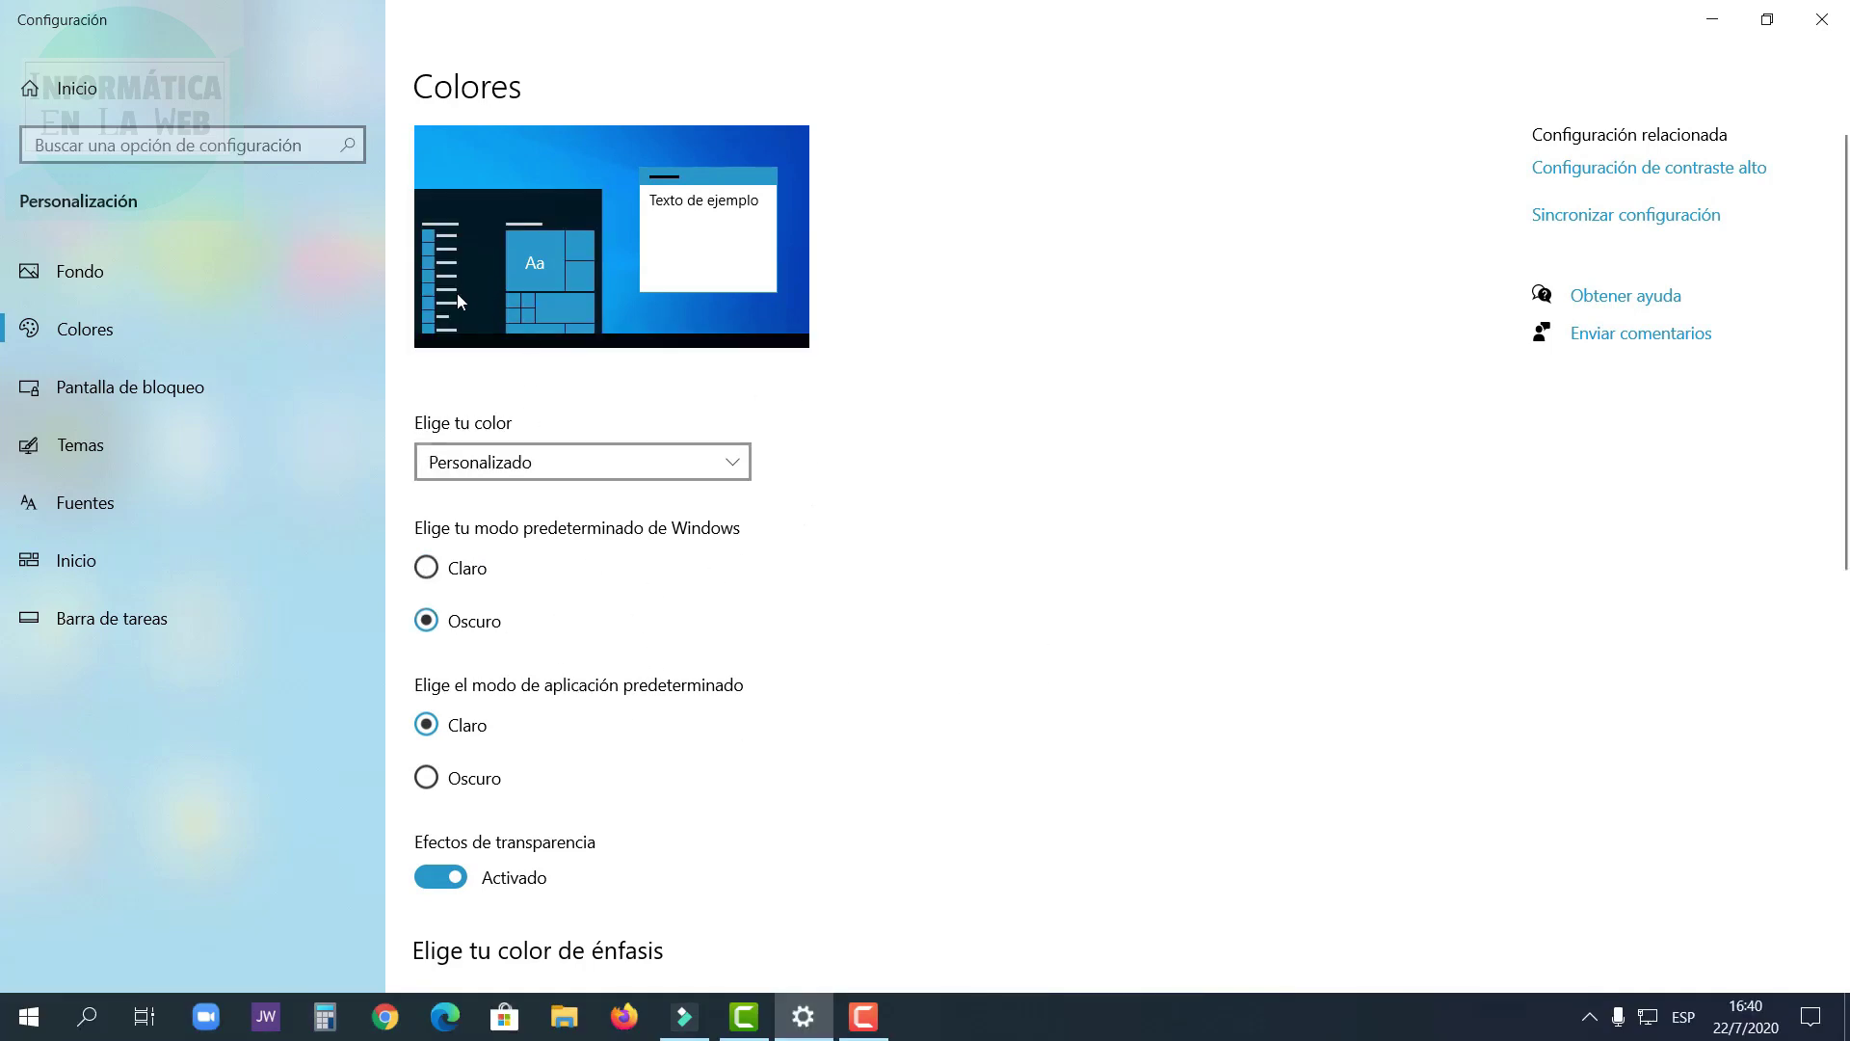
pyautogui.click(431, 569)
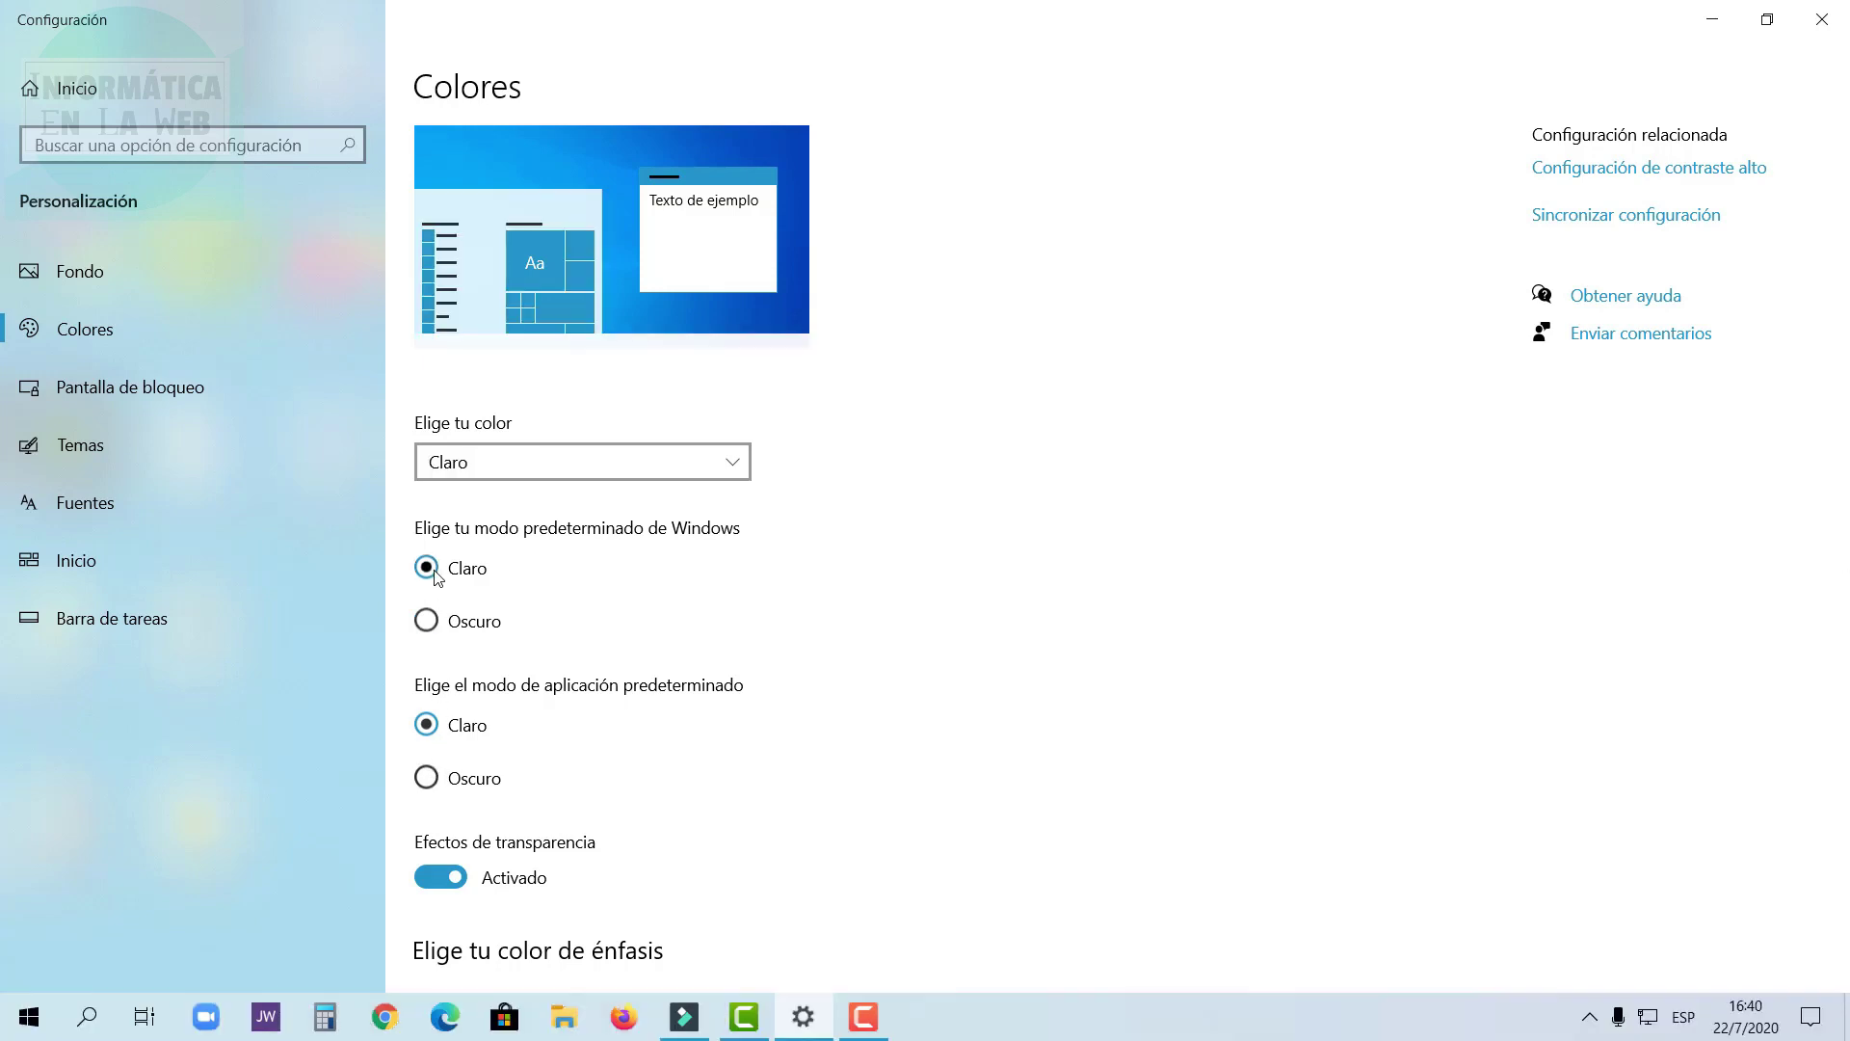
pyautogui.click(427, 779)
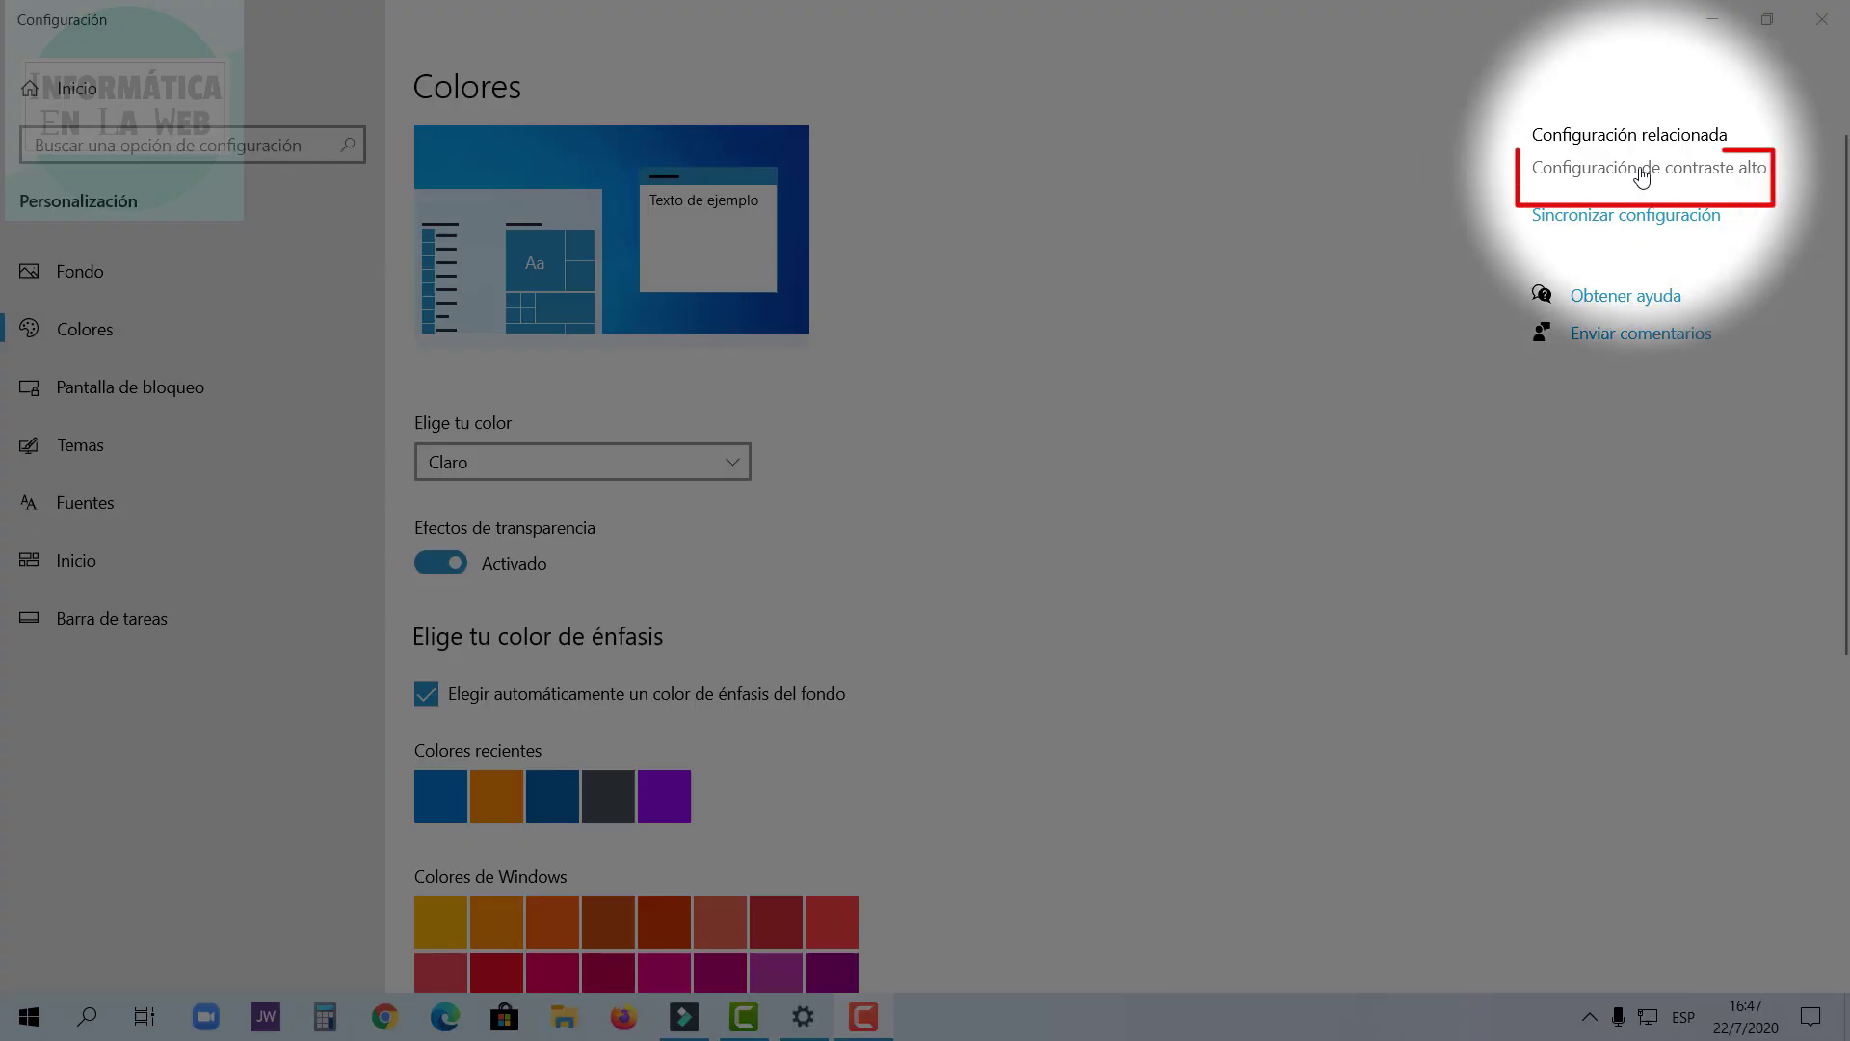
# Open the high contrast settings related to Colores, turn on Activar contraste alto and review the theme's colour options.
pyautogui.click(1655, 174)
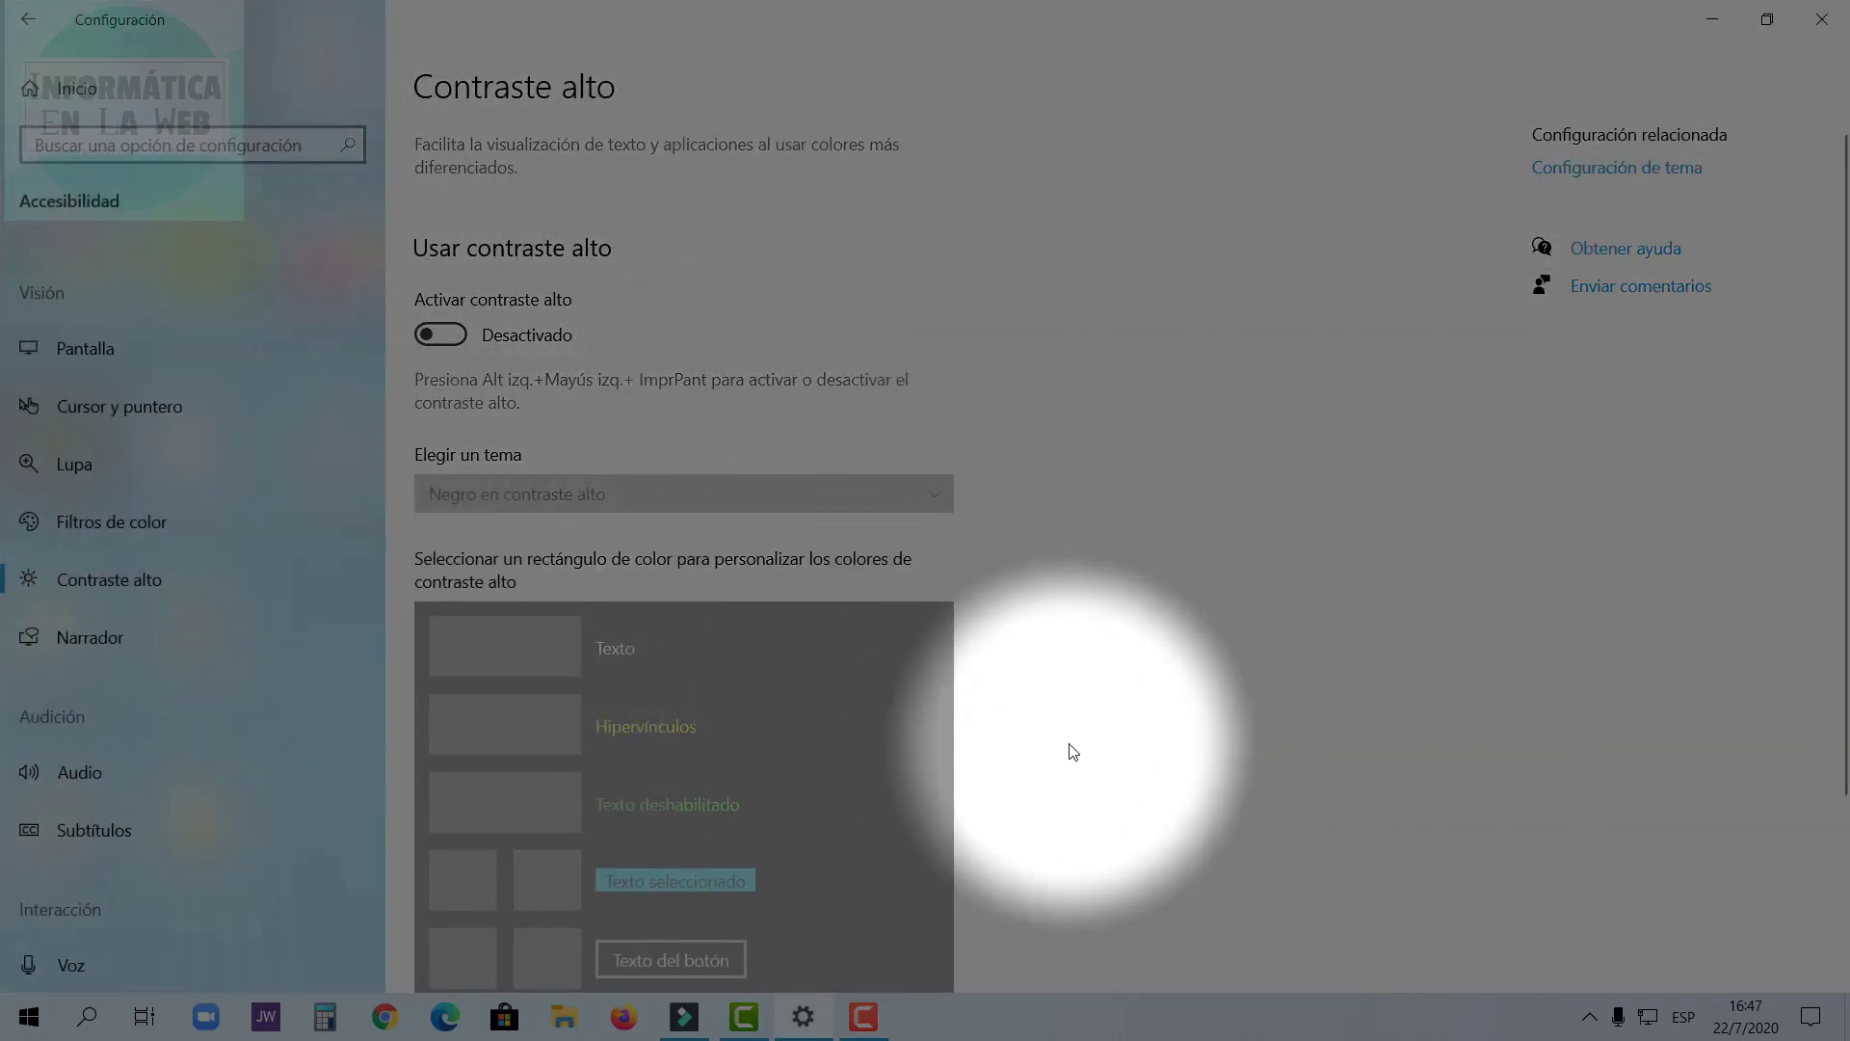
pyautogui.scroll(-3, 1069, 751)
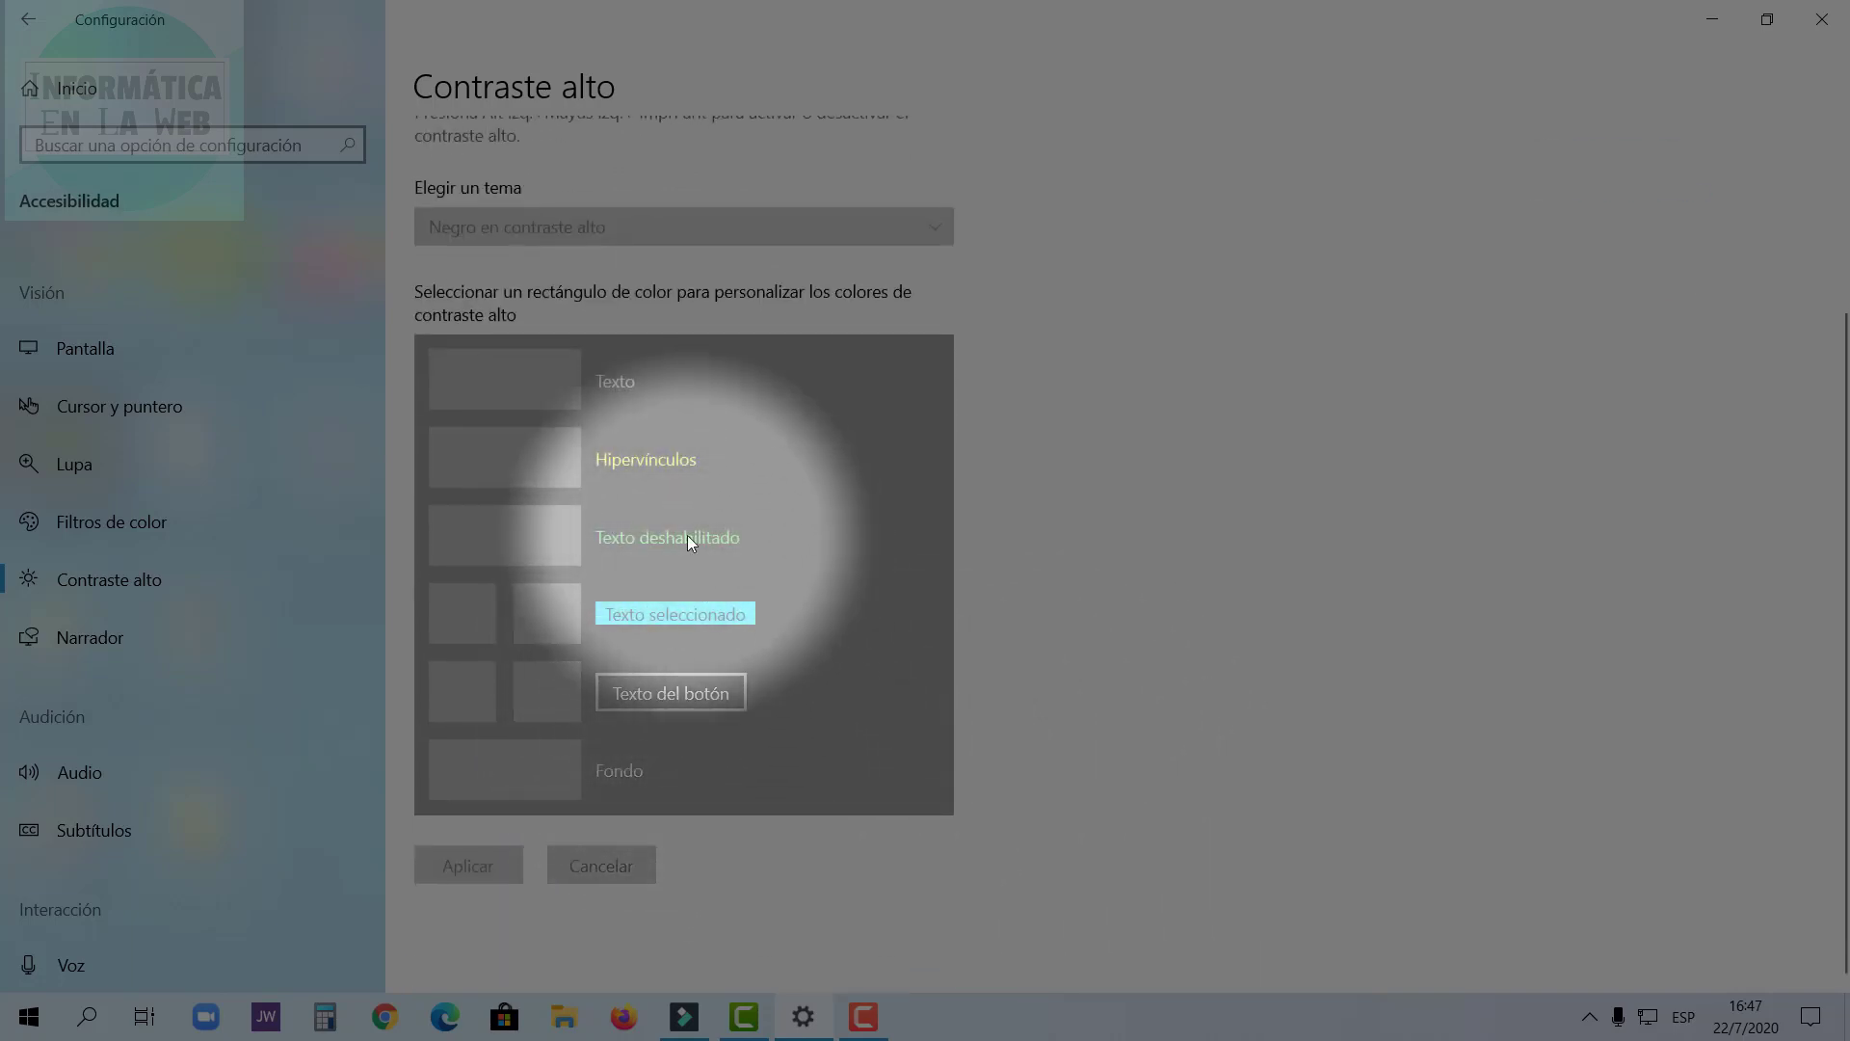
pyautogui.scroll(3, 682, 532)
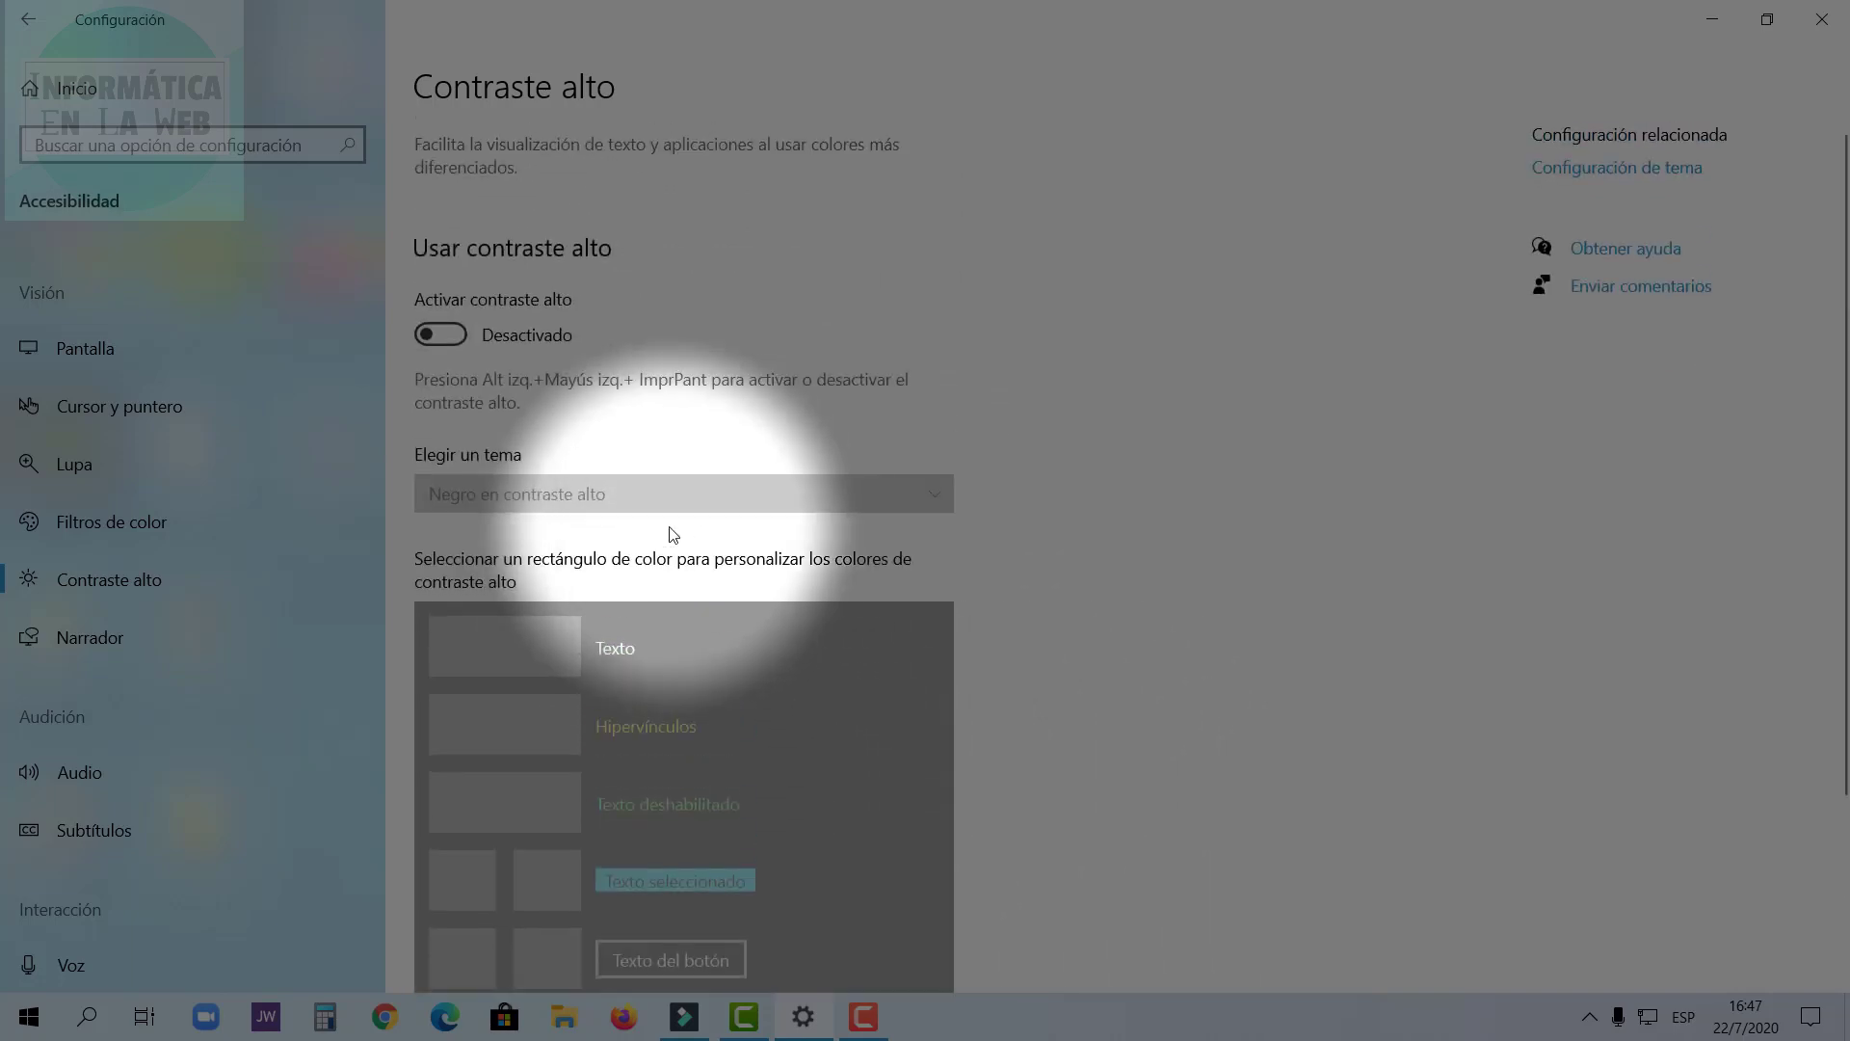
pyautogui.click(465, 335)
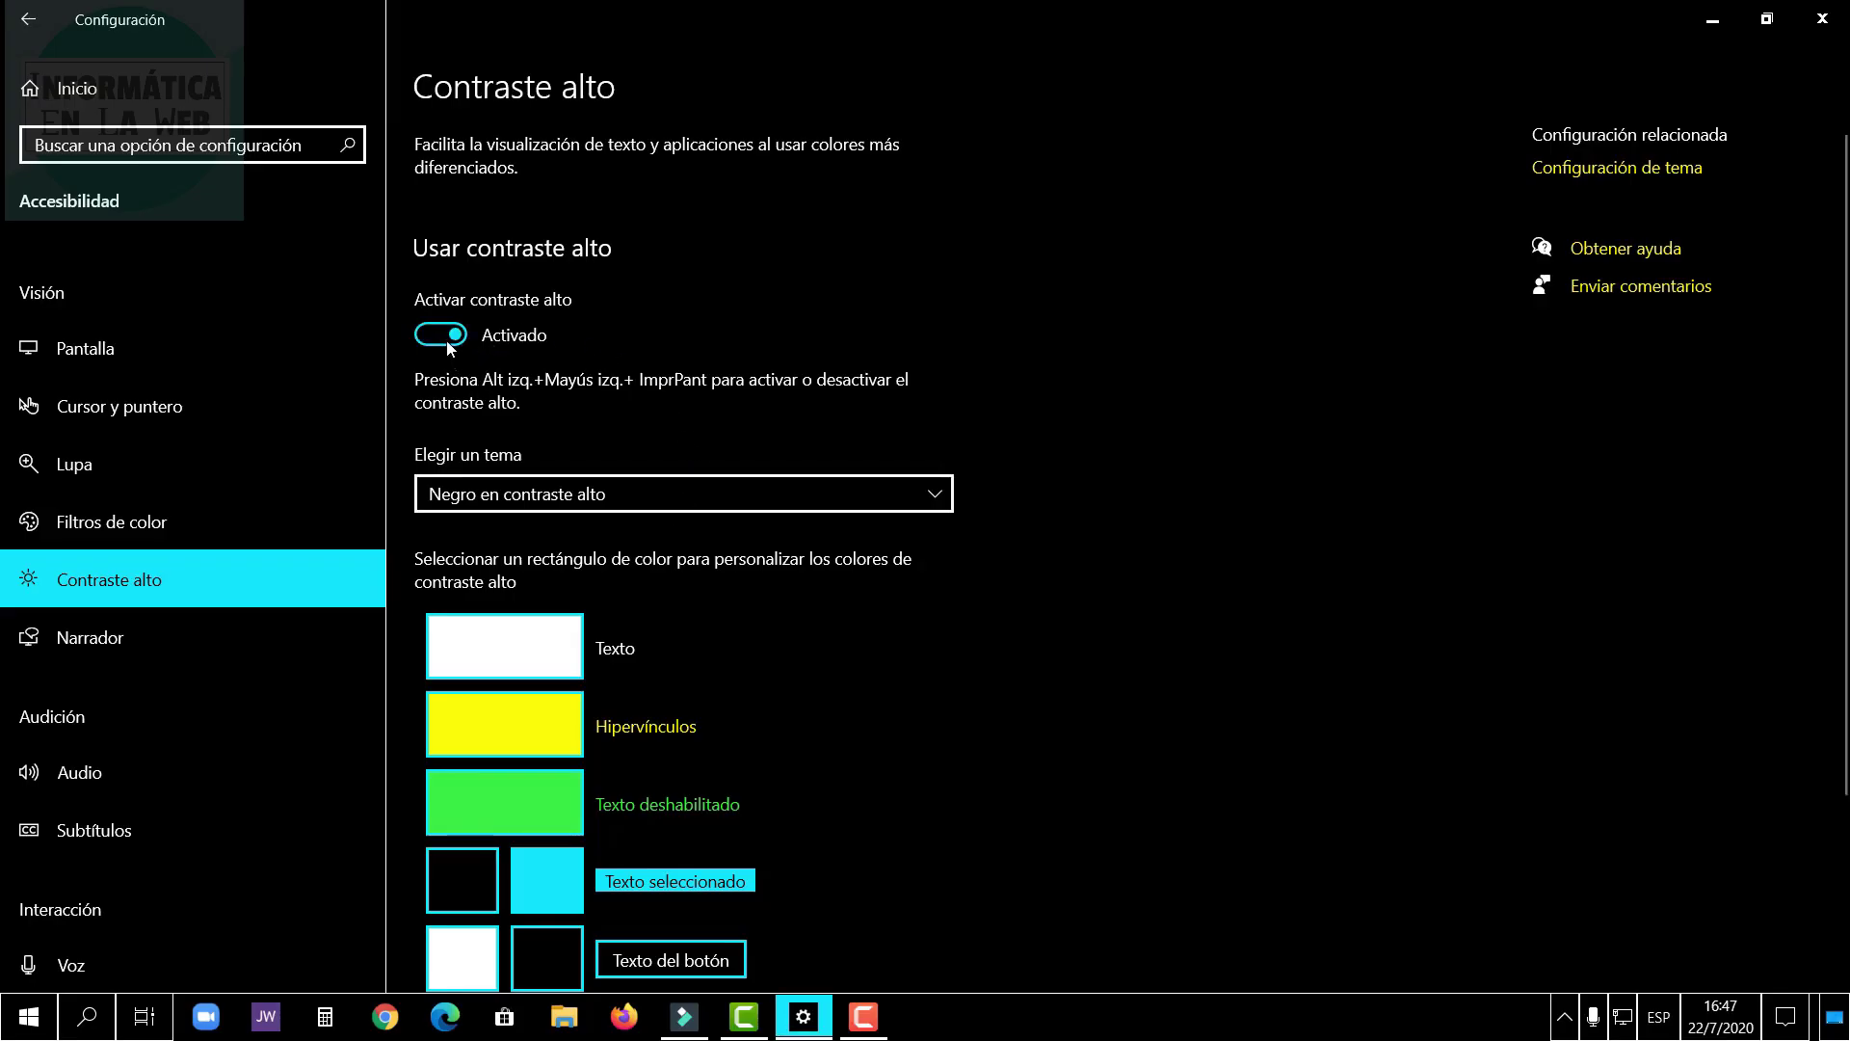
pyautogui.scroll(-3, 735, 617)
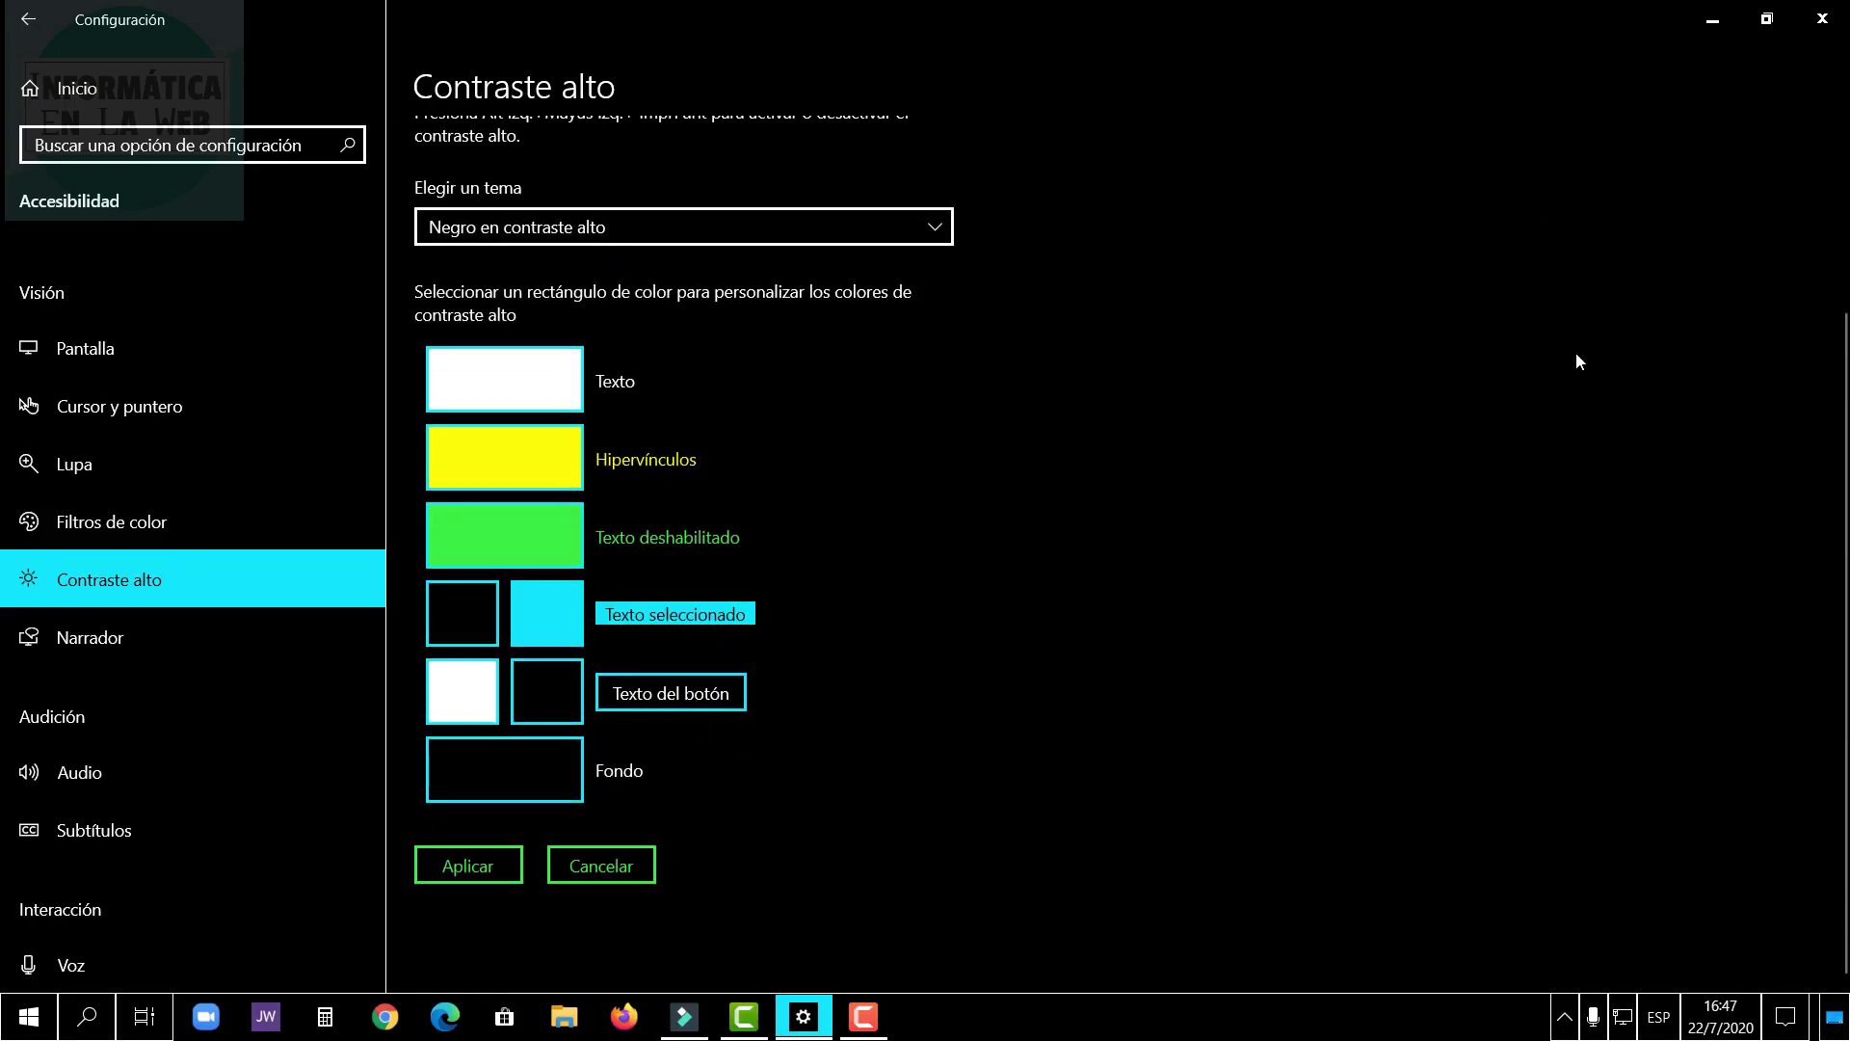
# Examine how high contrast looks on the desktop and in File Explorer folders such as Documentos, escritorio video5 and SalaWhatMesseneger.
pyautogui.click(1712, 20)
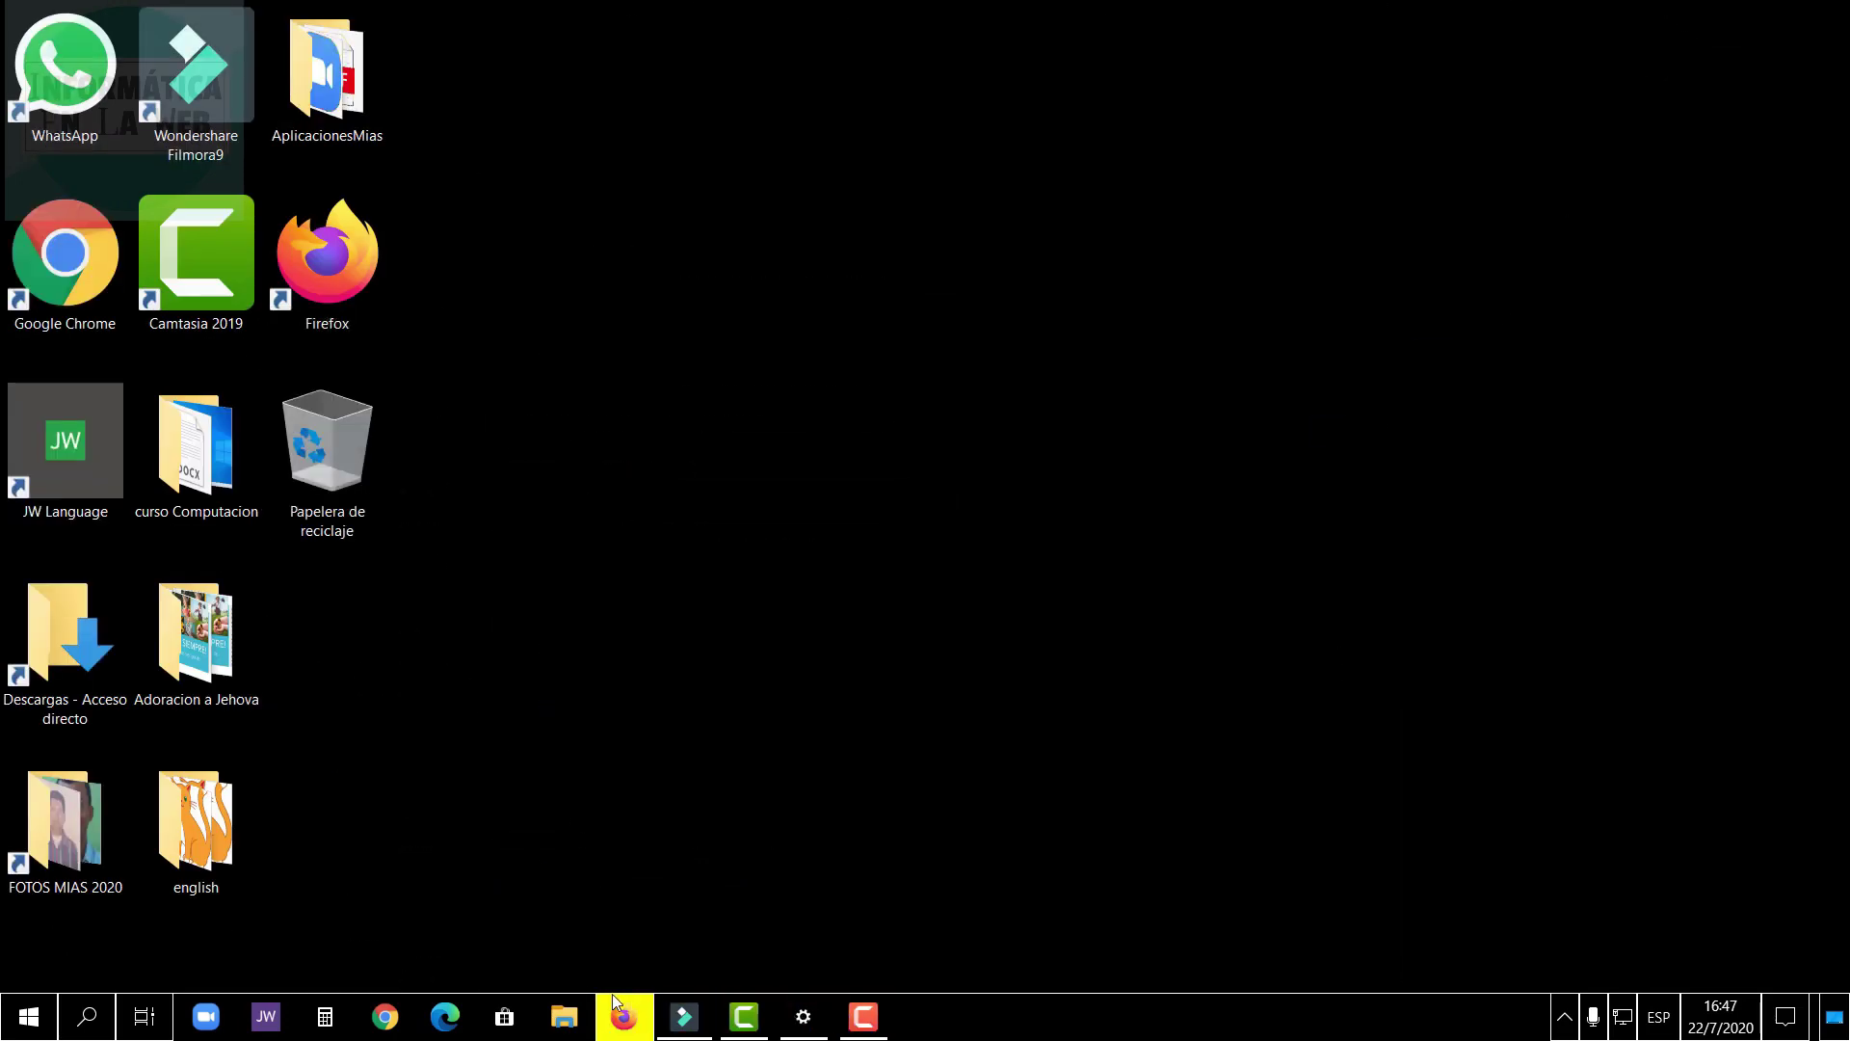
pyautogui.click(572, 997)
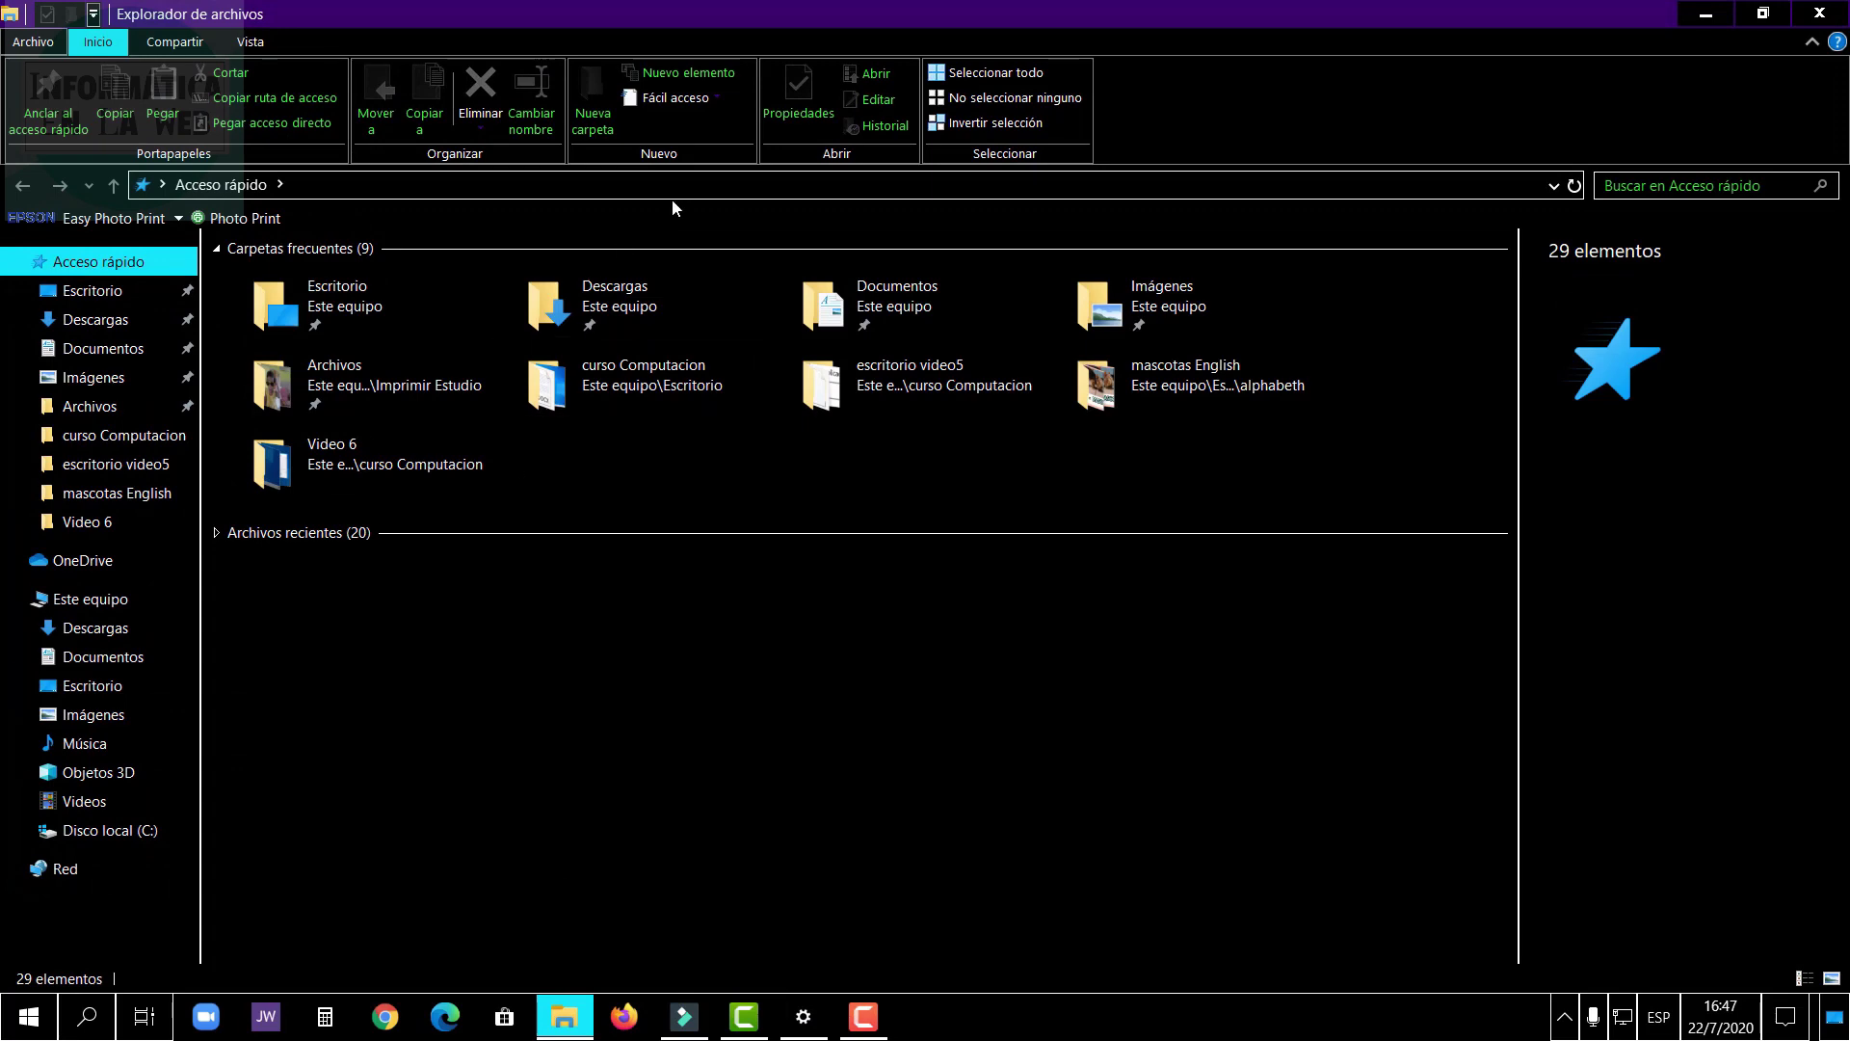
pyautogui.click(114, 349)
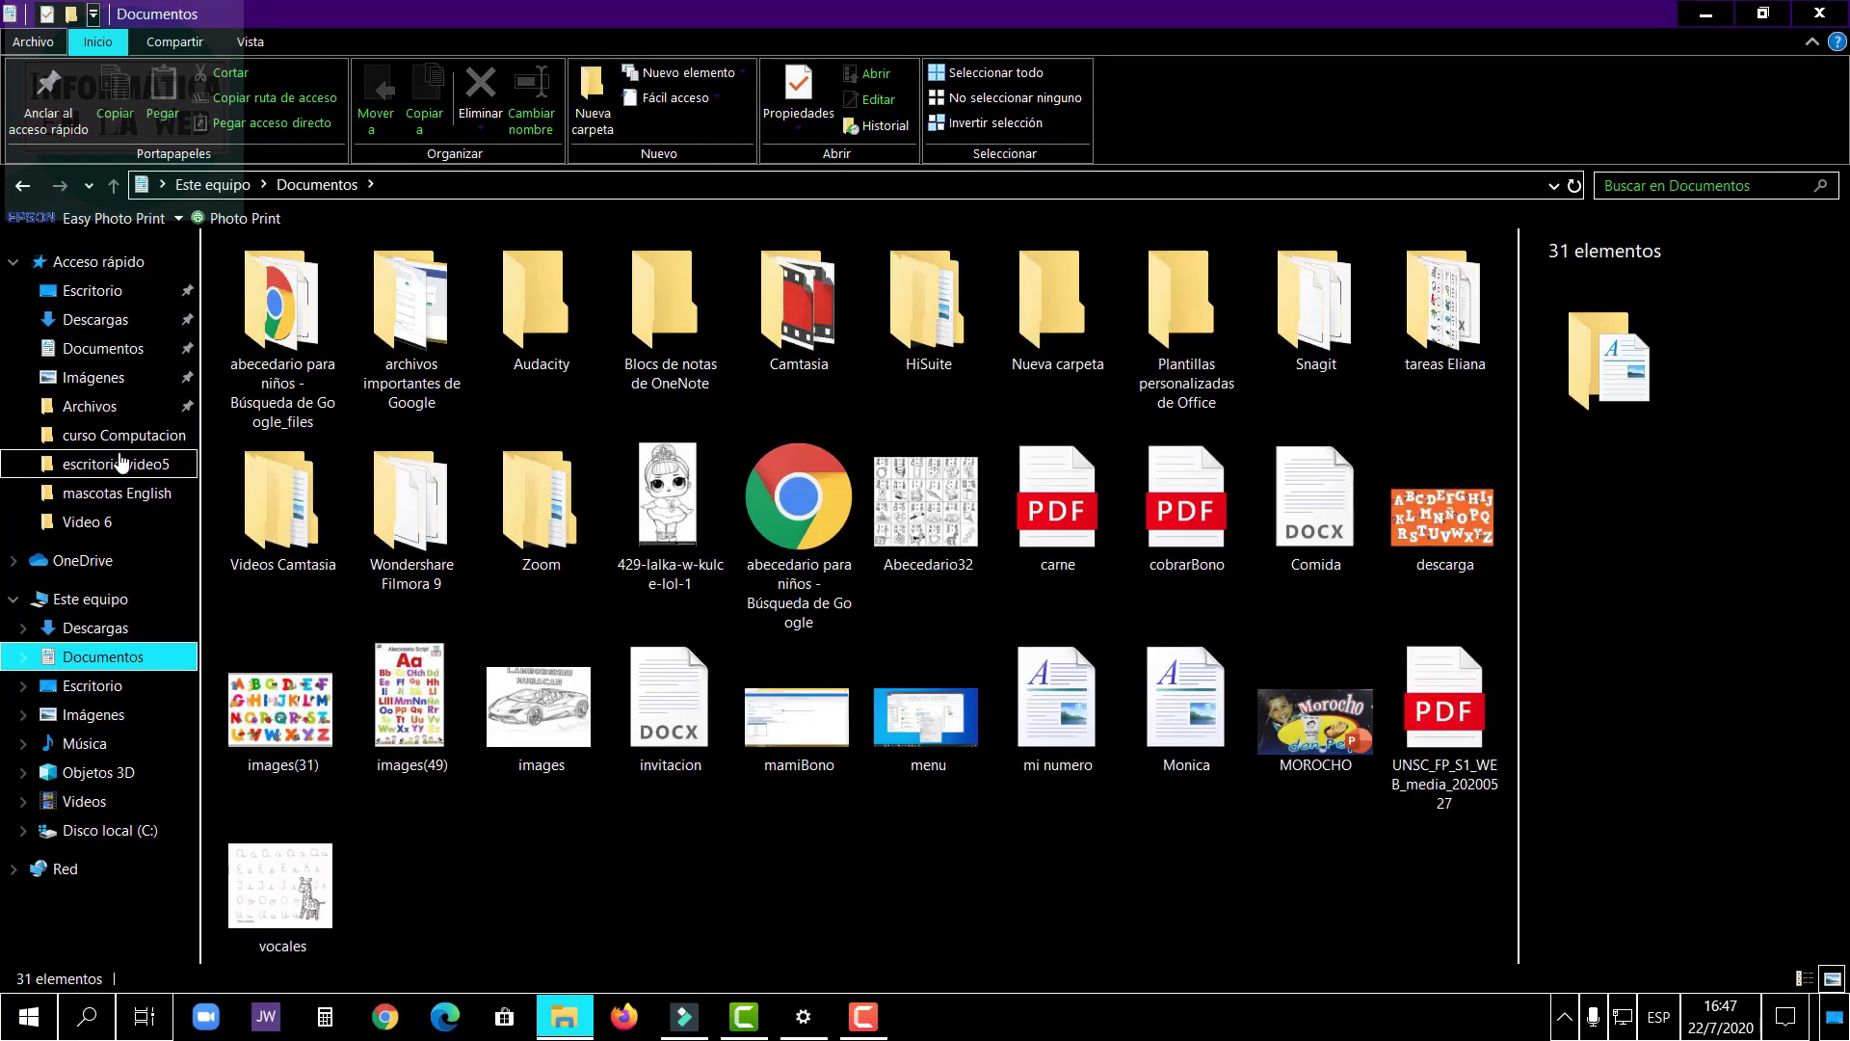
pyautogui.click(120, 465)
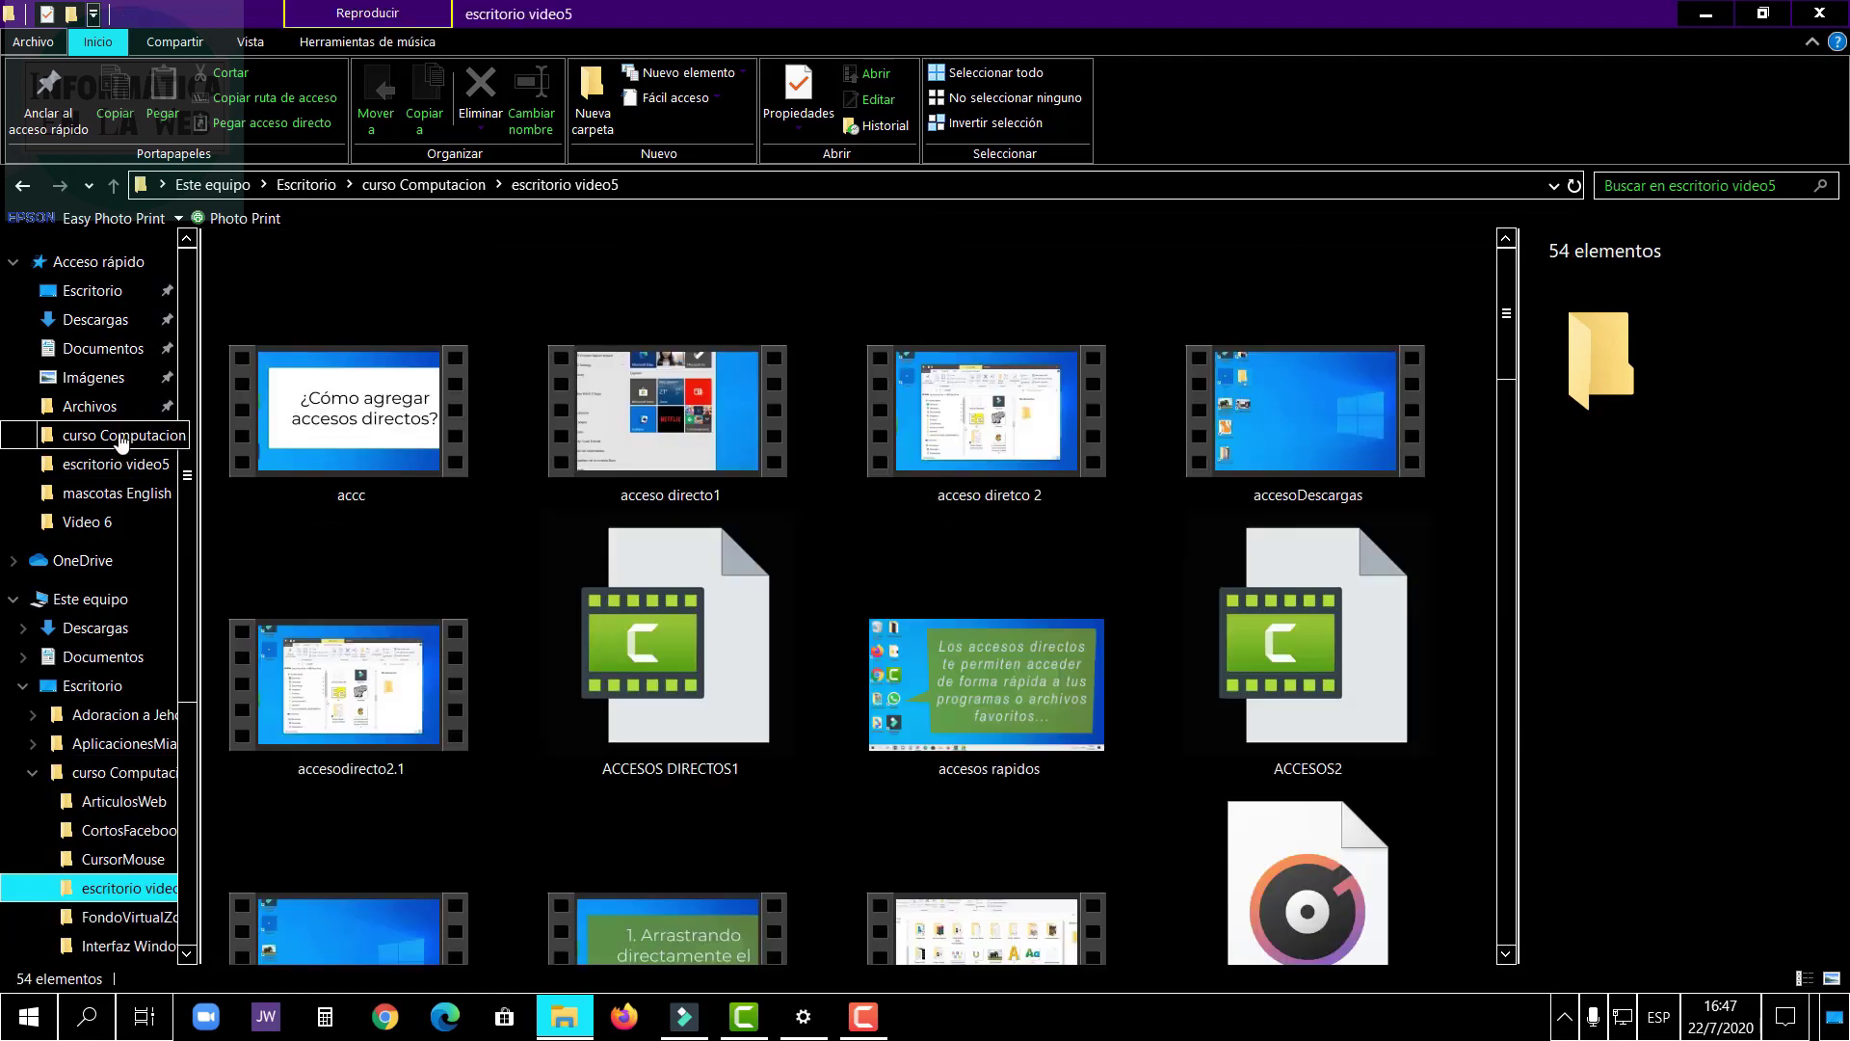
pyautogui.click(123, 436)
pyautogui.click(116, 503)
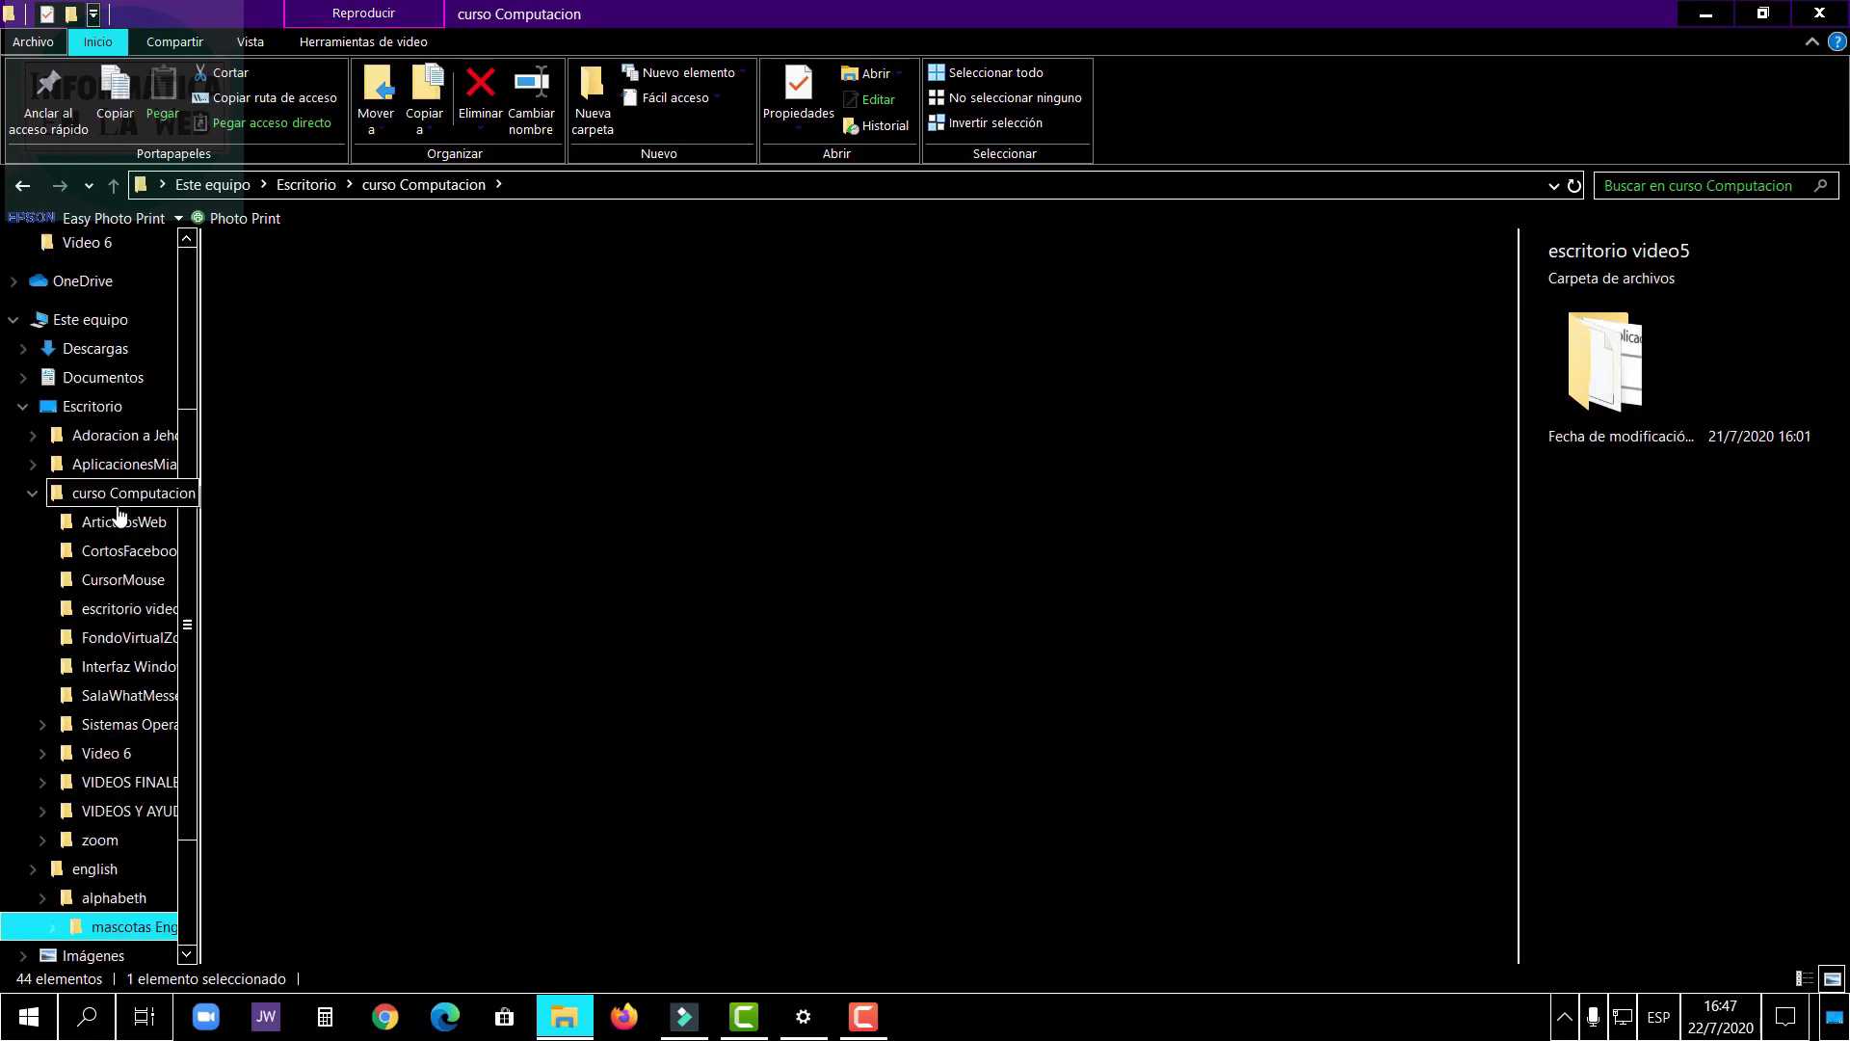
pyautogui.click(121, 590)
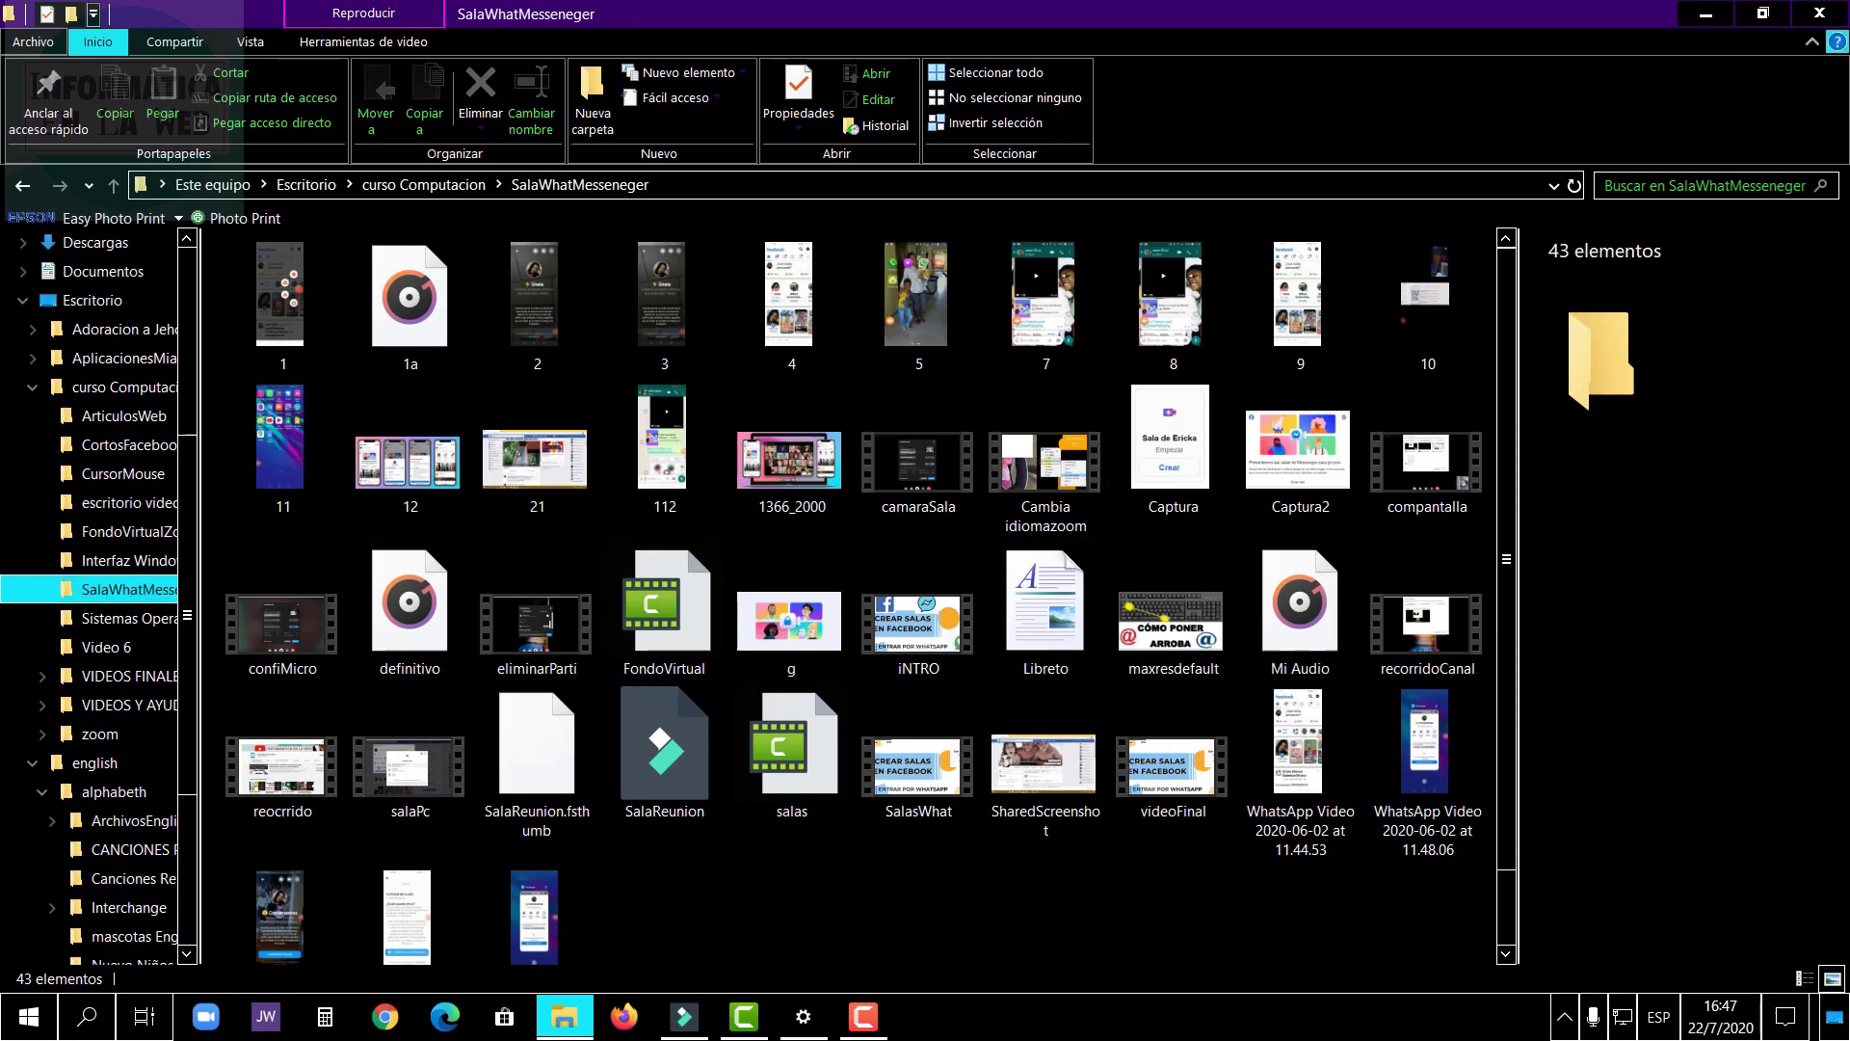
pyautogui.click(1816, 16)
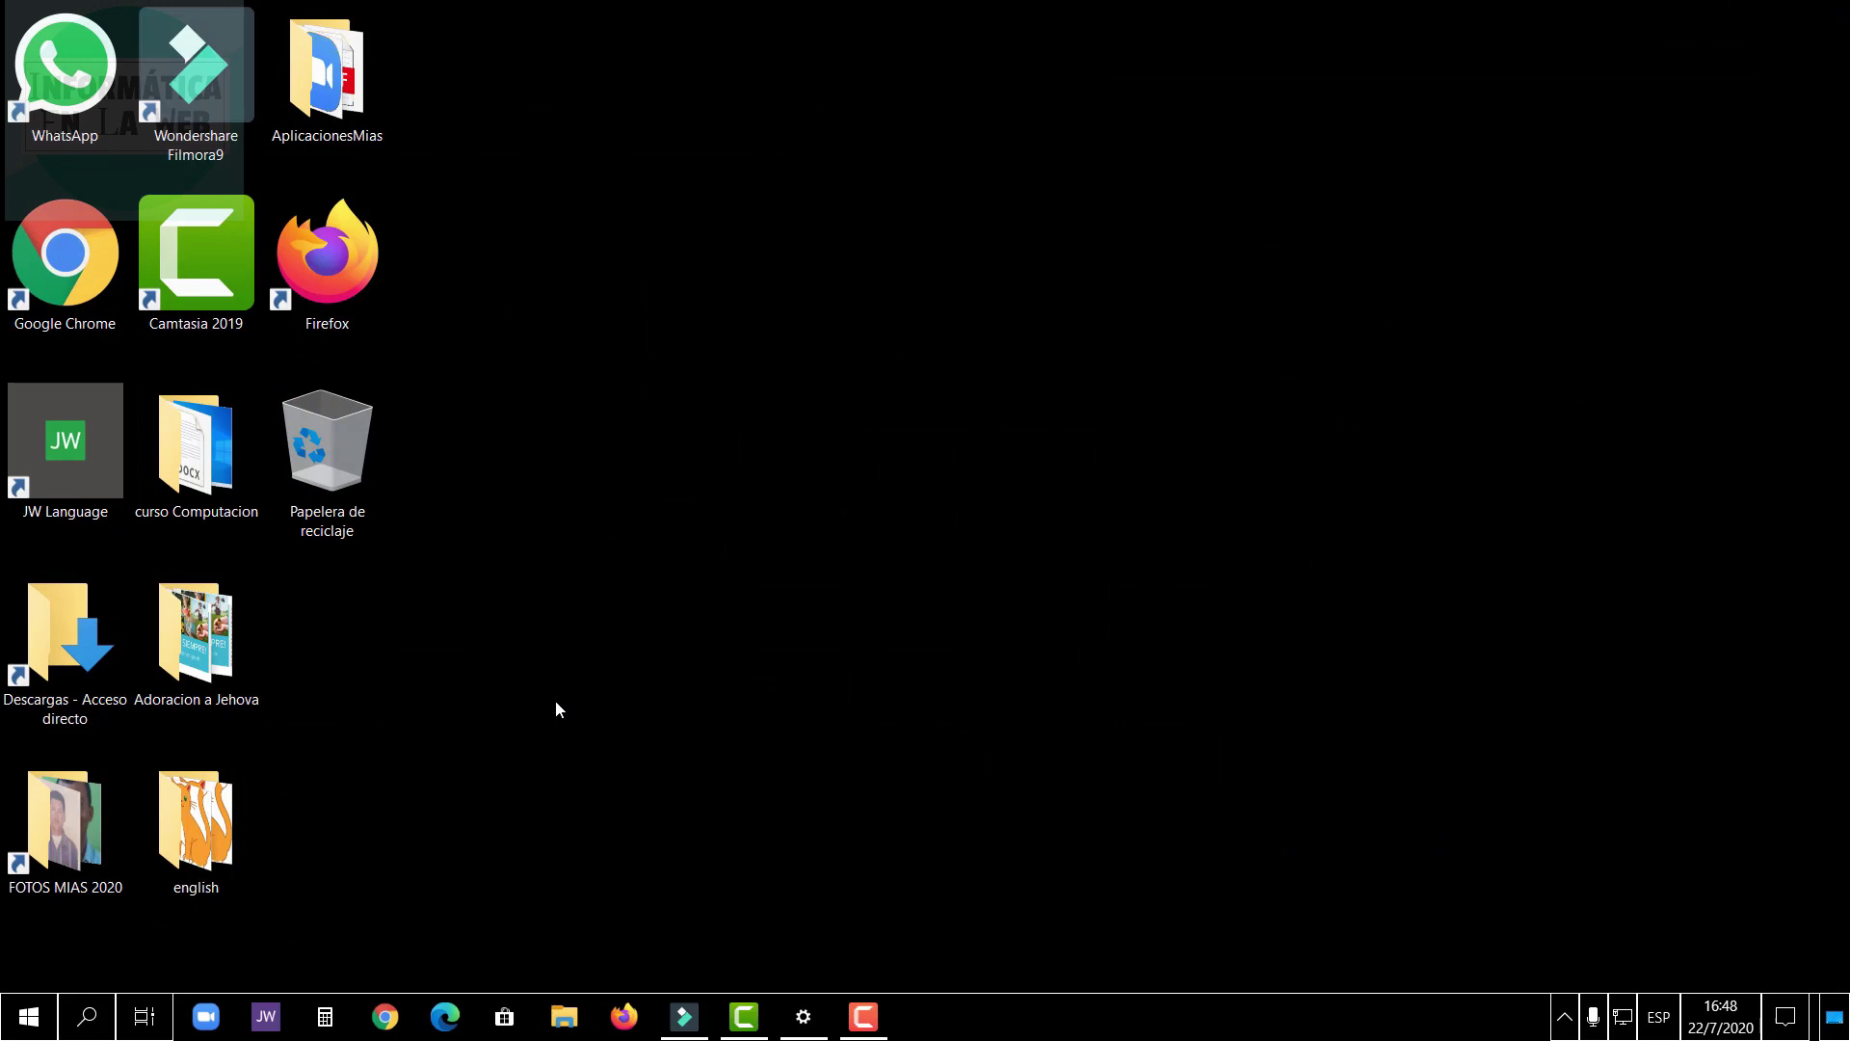
# Return to the Contraste alto settings, turn off Activar contraste alto and go back to the previous settings page.
pyautogui.click(819, 1019)
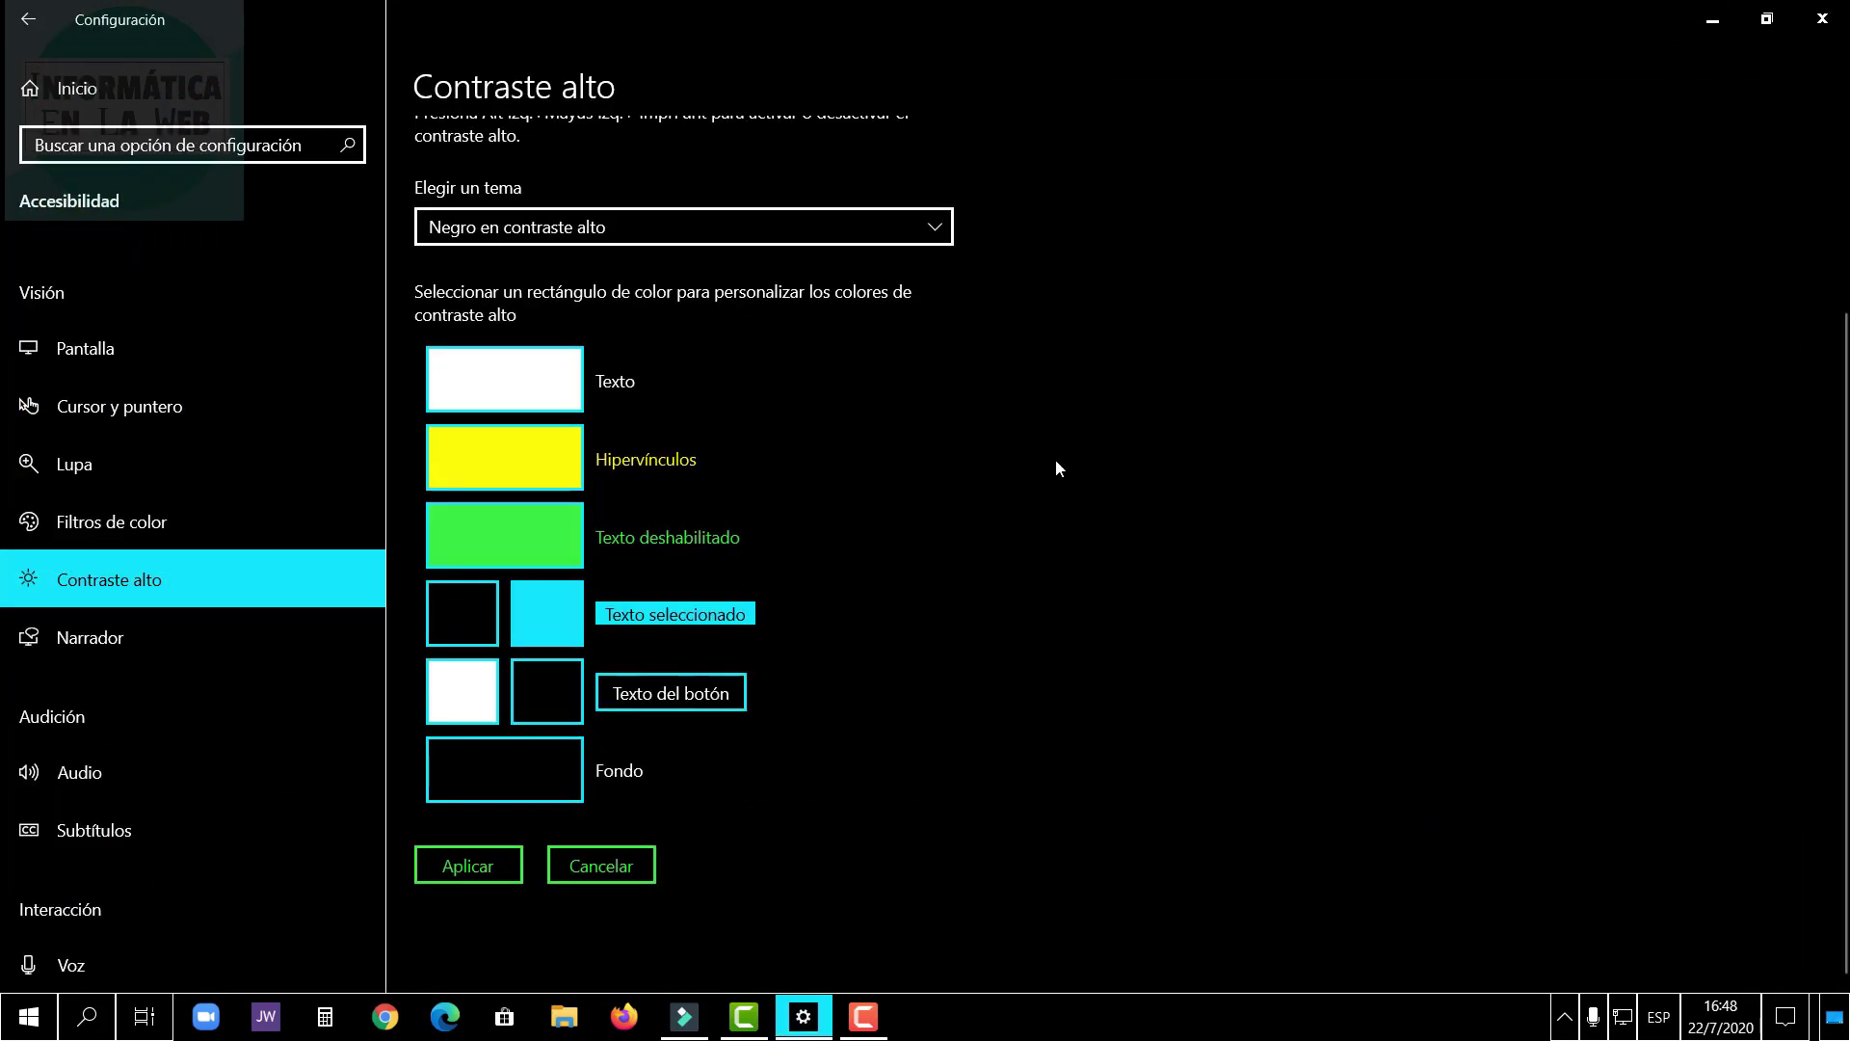
pyautogui.scroll(3, 623, 304)
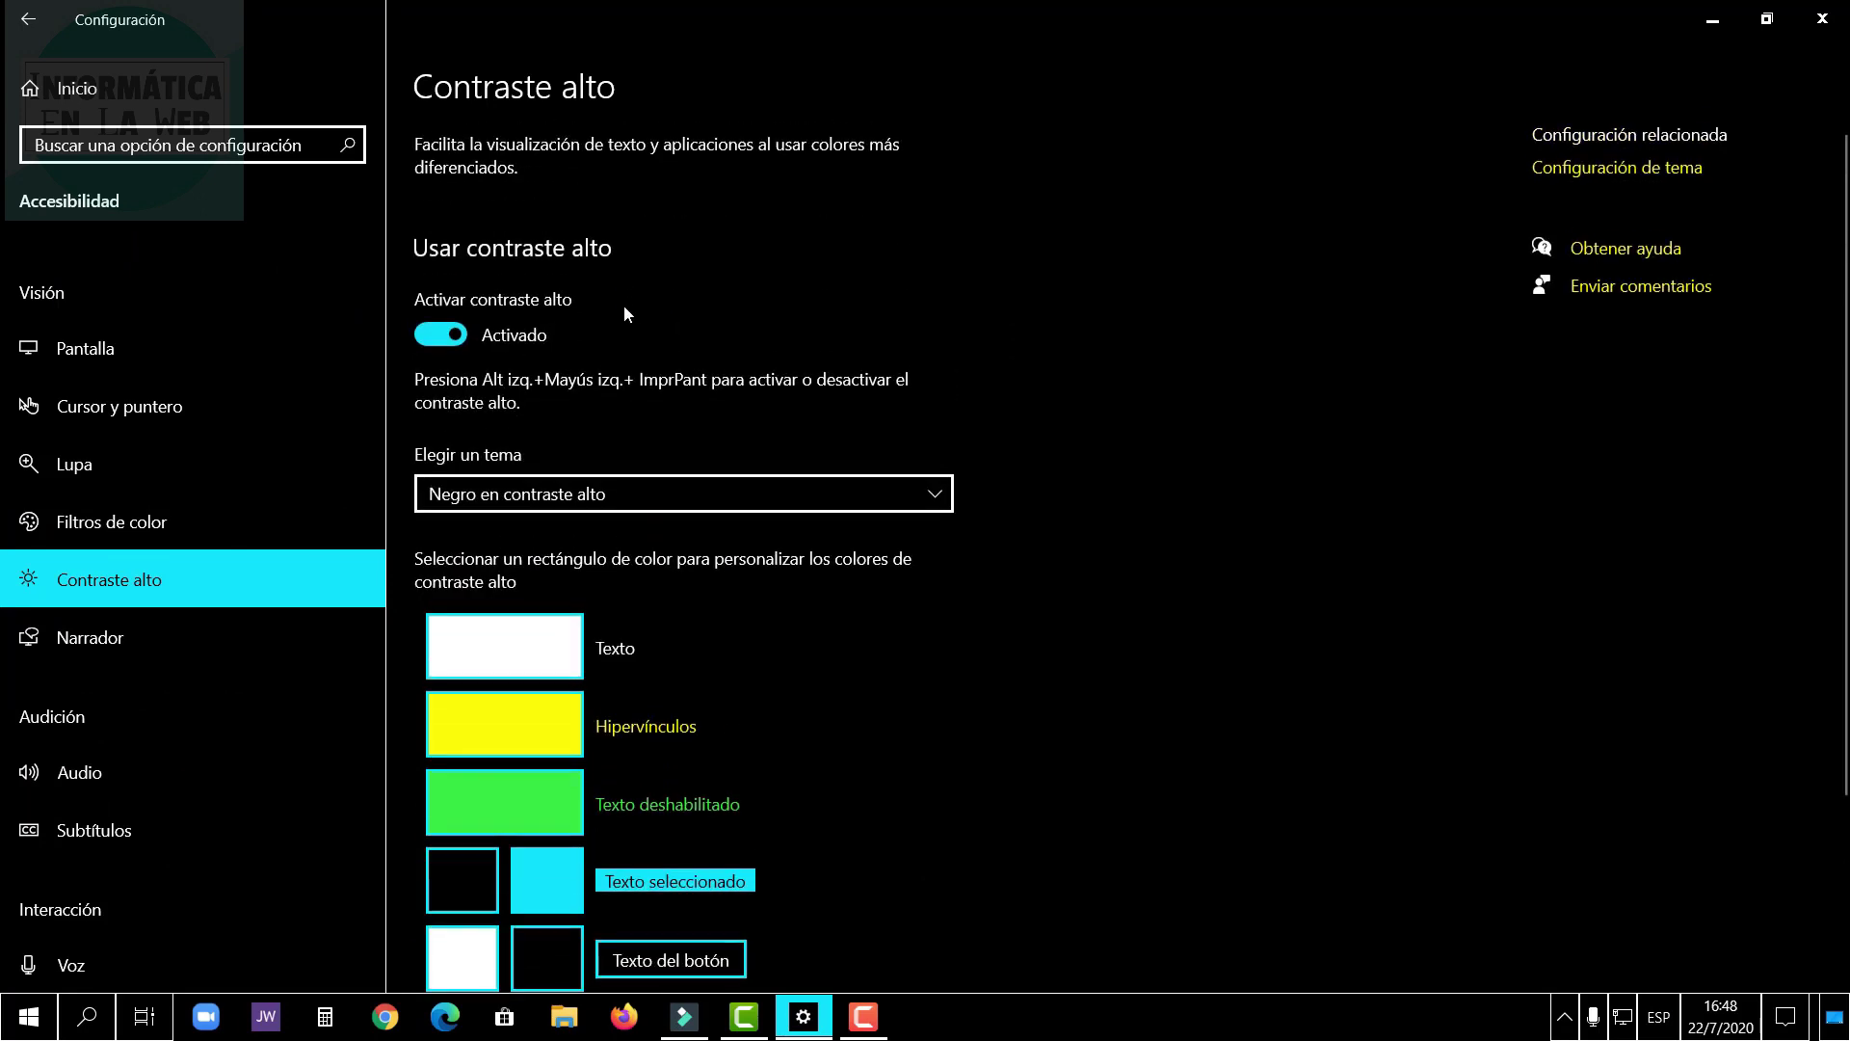
pyautogui.click(444, 335)
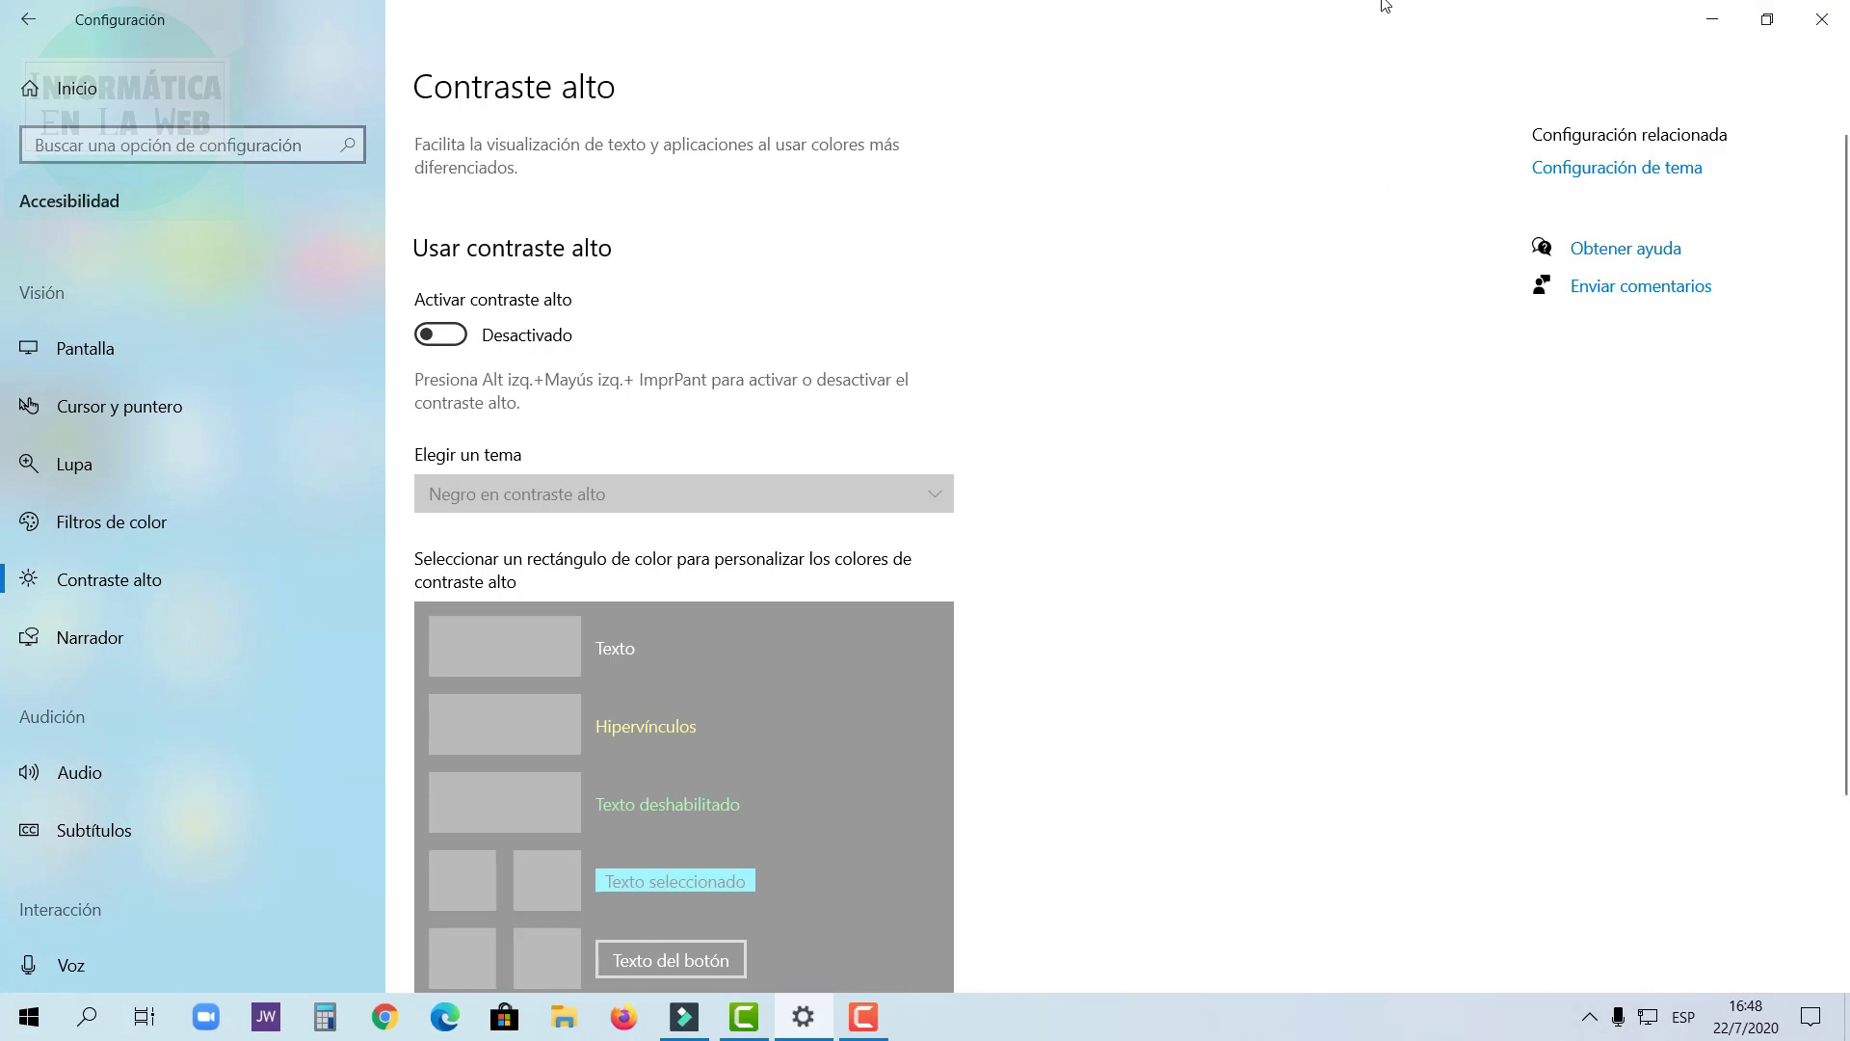
pyautogui.click(25, 18)
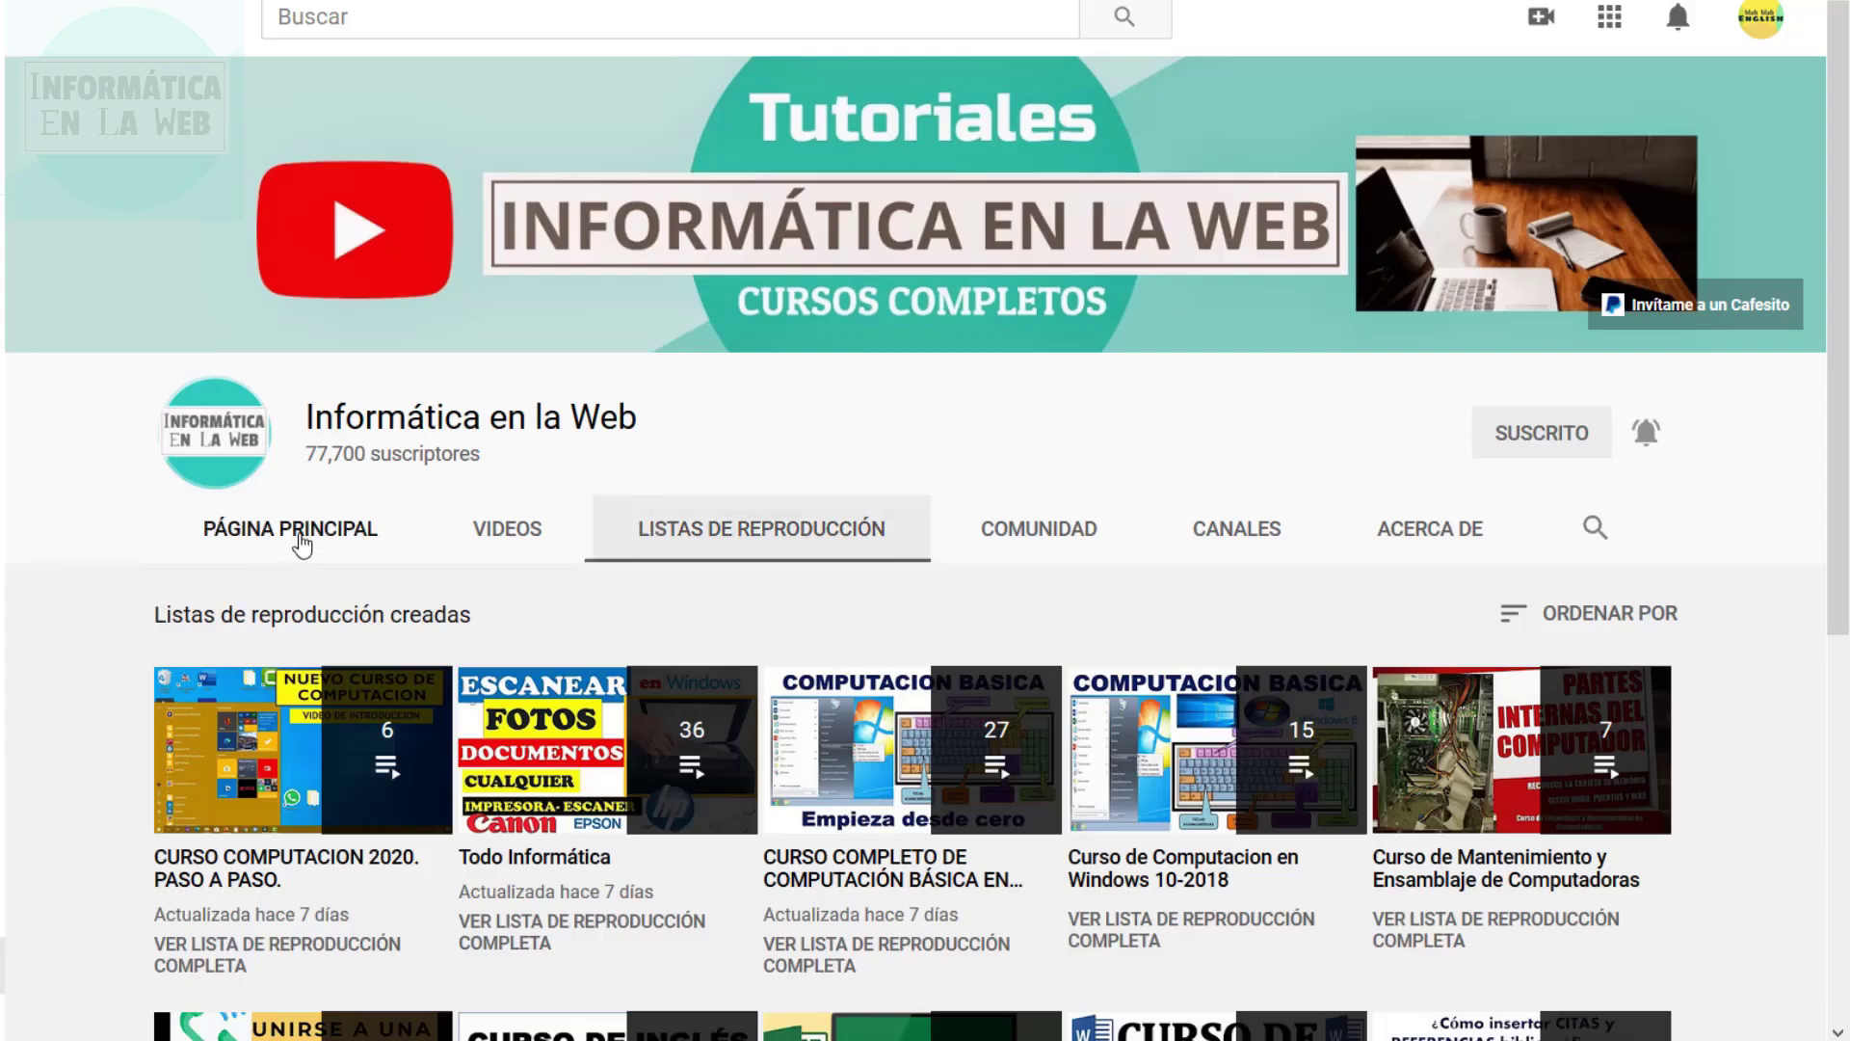
# Open the main page of the Informática en la Web YouTube channel and browse through its created playlists.
pyautogui.click(241, 536)
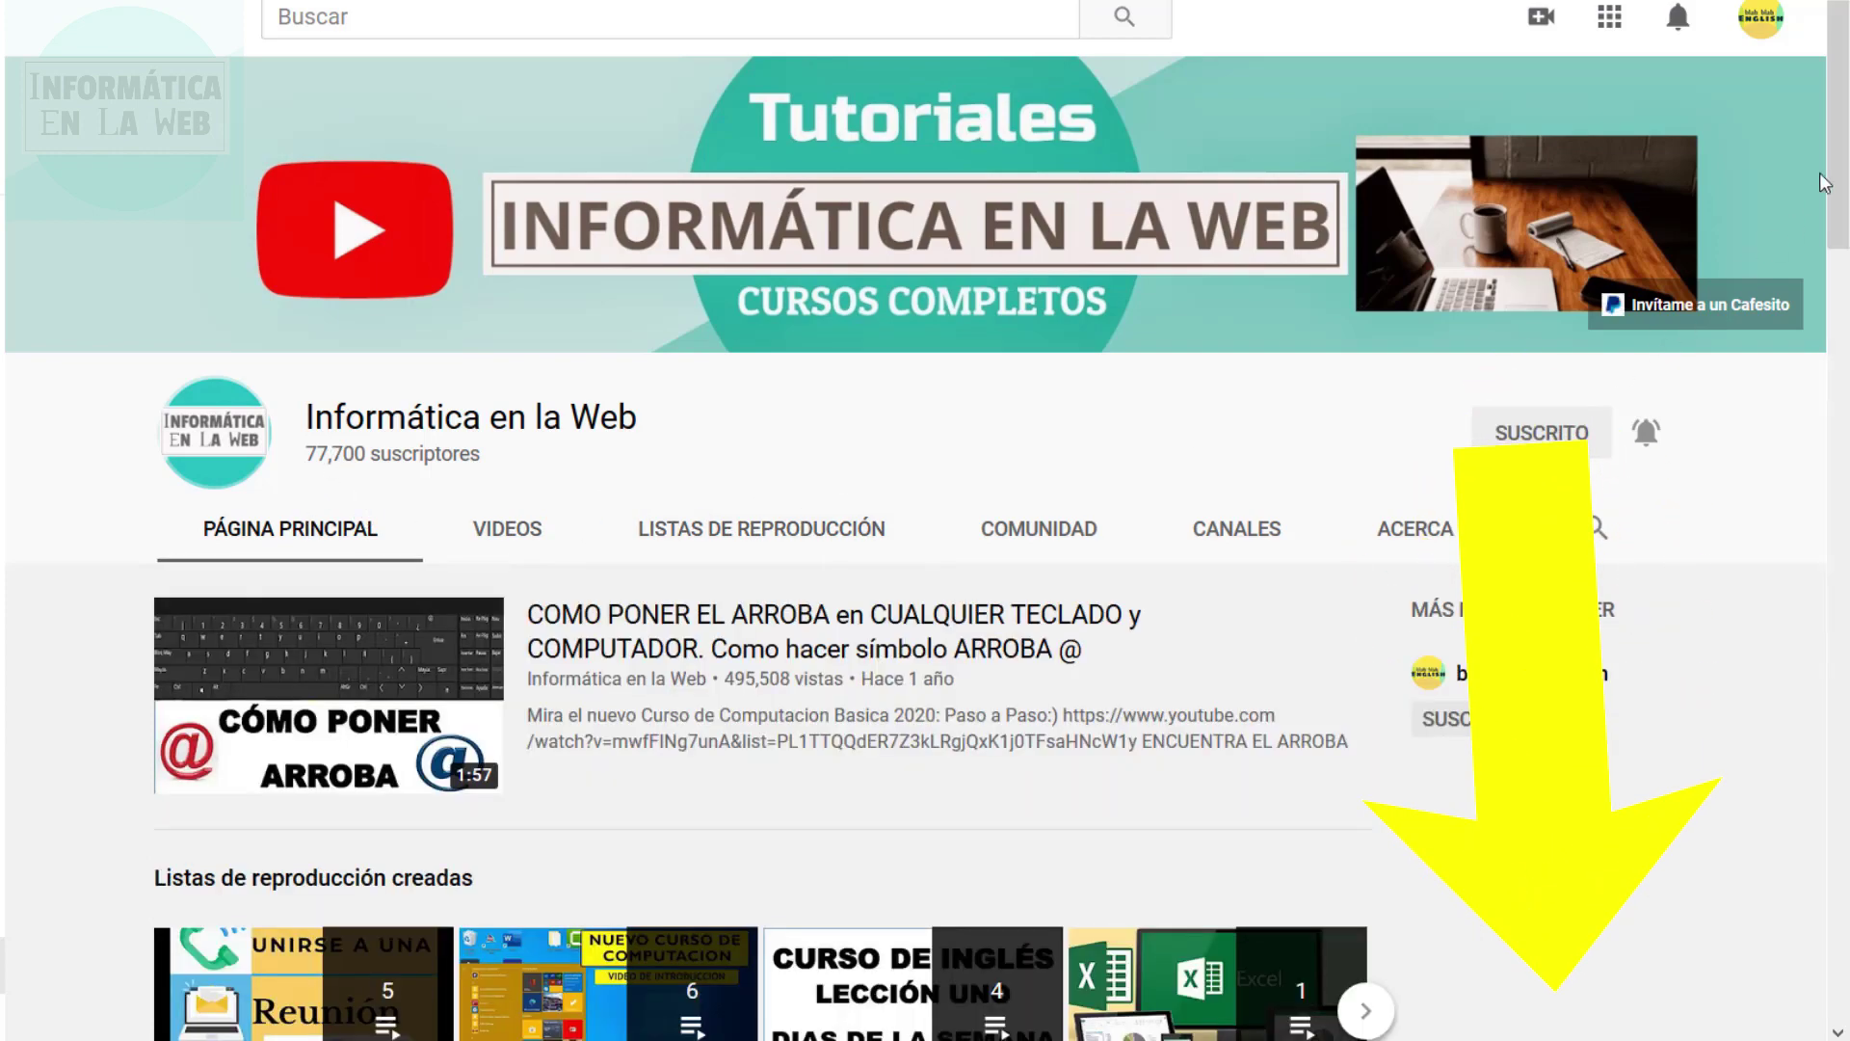
pyautogui.scroll(-7, 1375, 516)
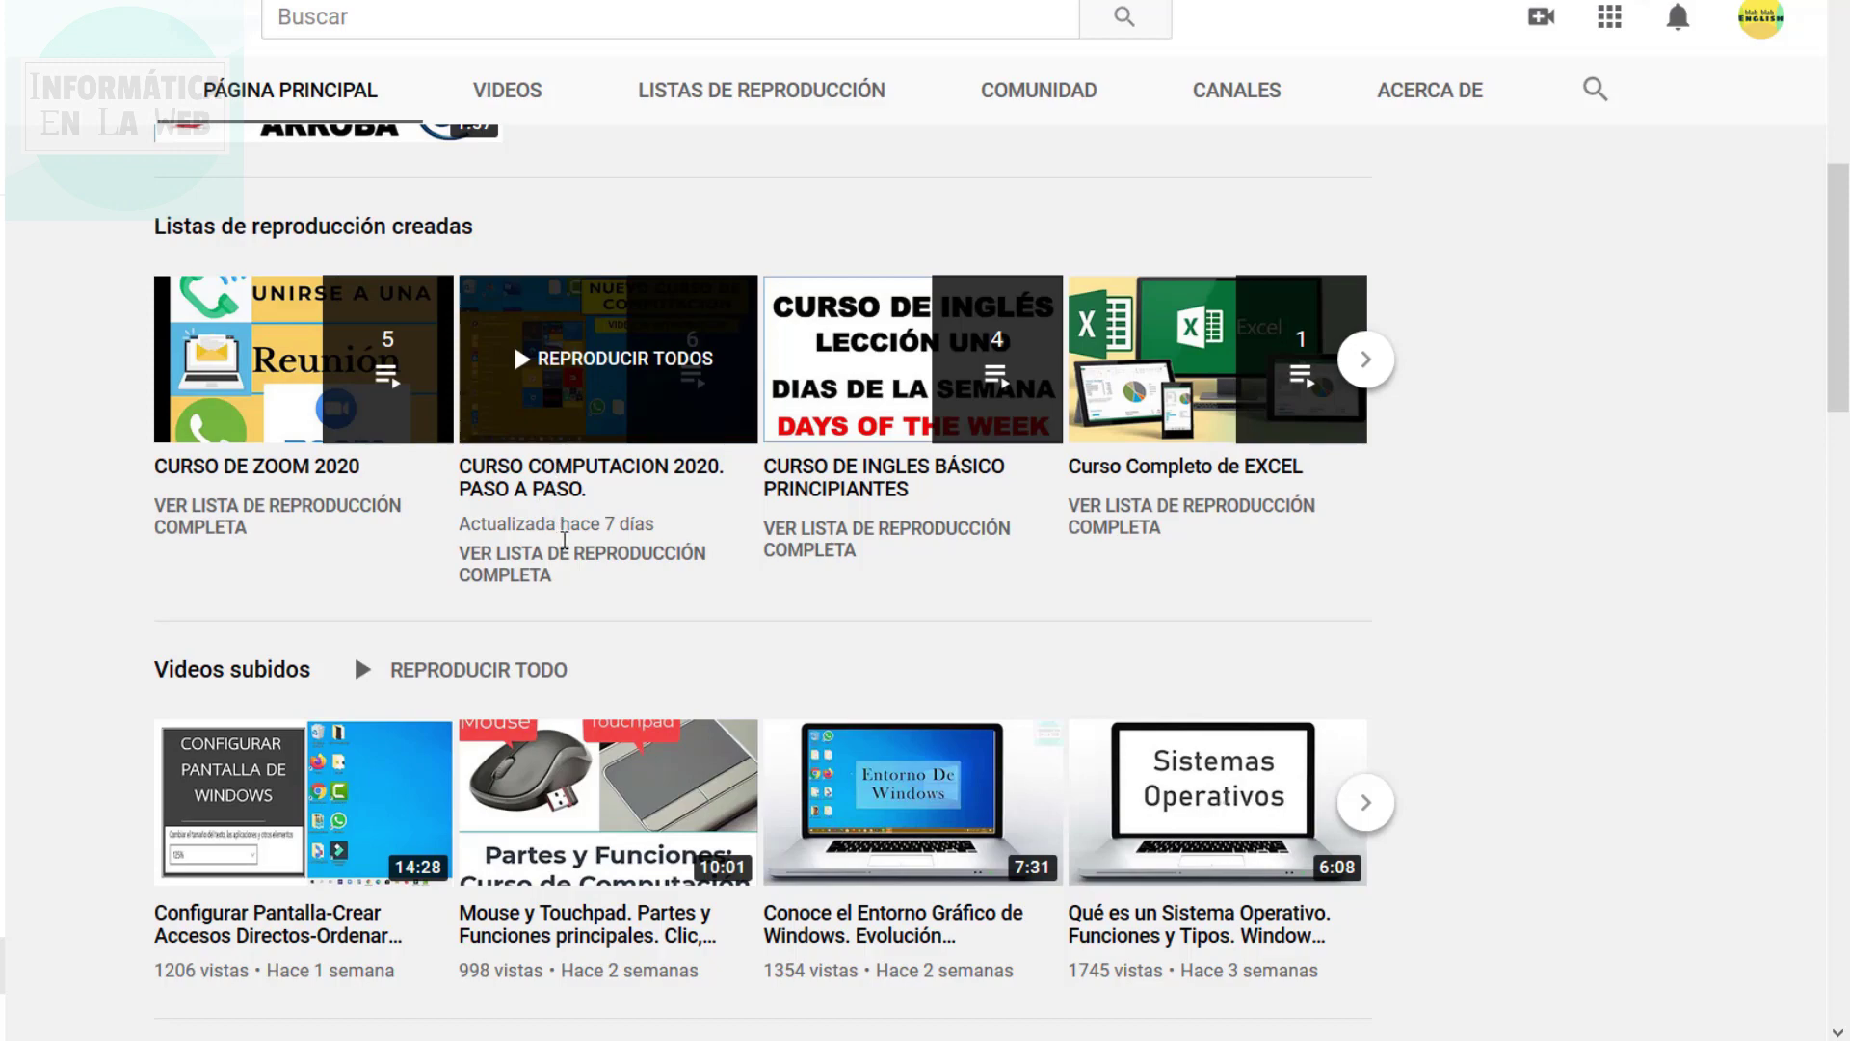
pyautogui.click(1366, 364)
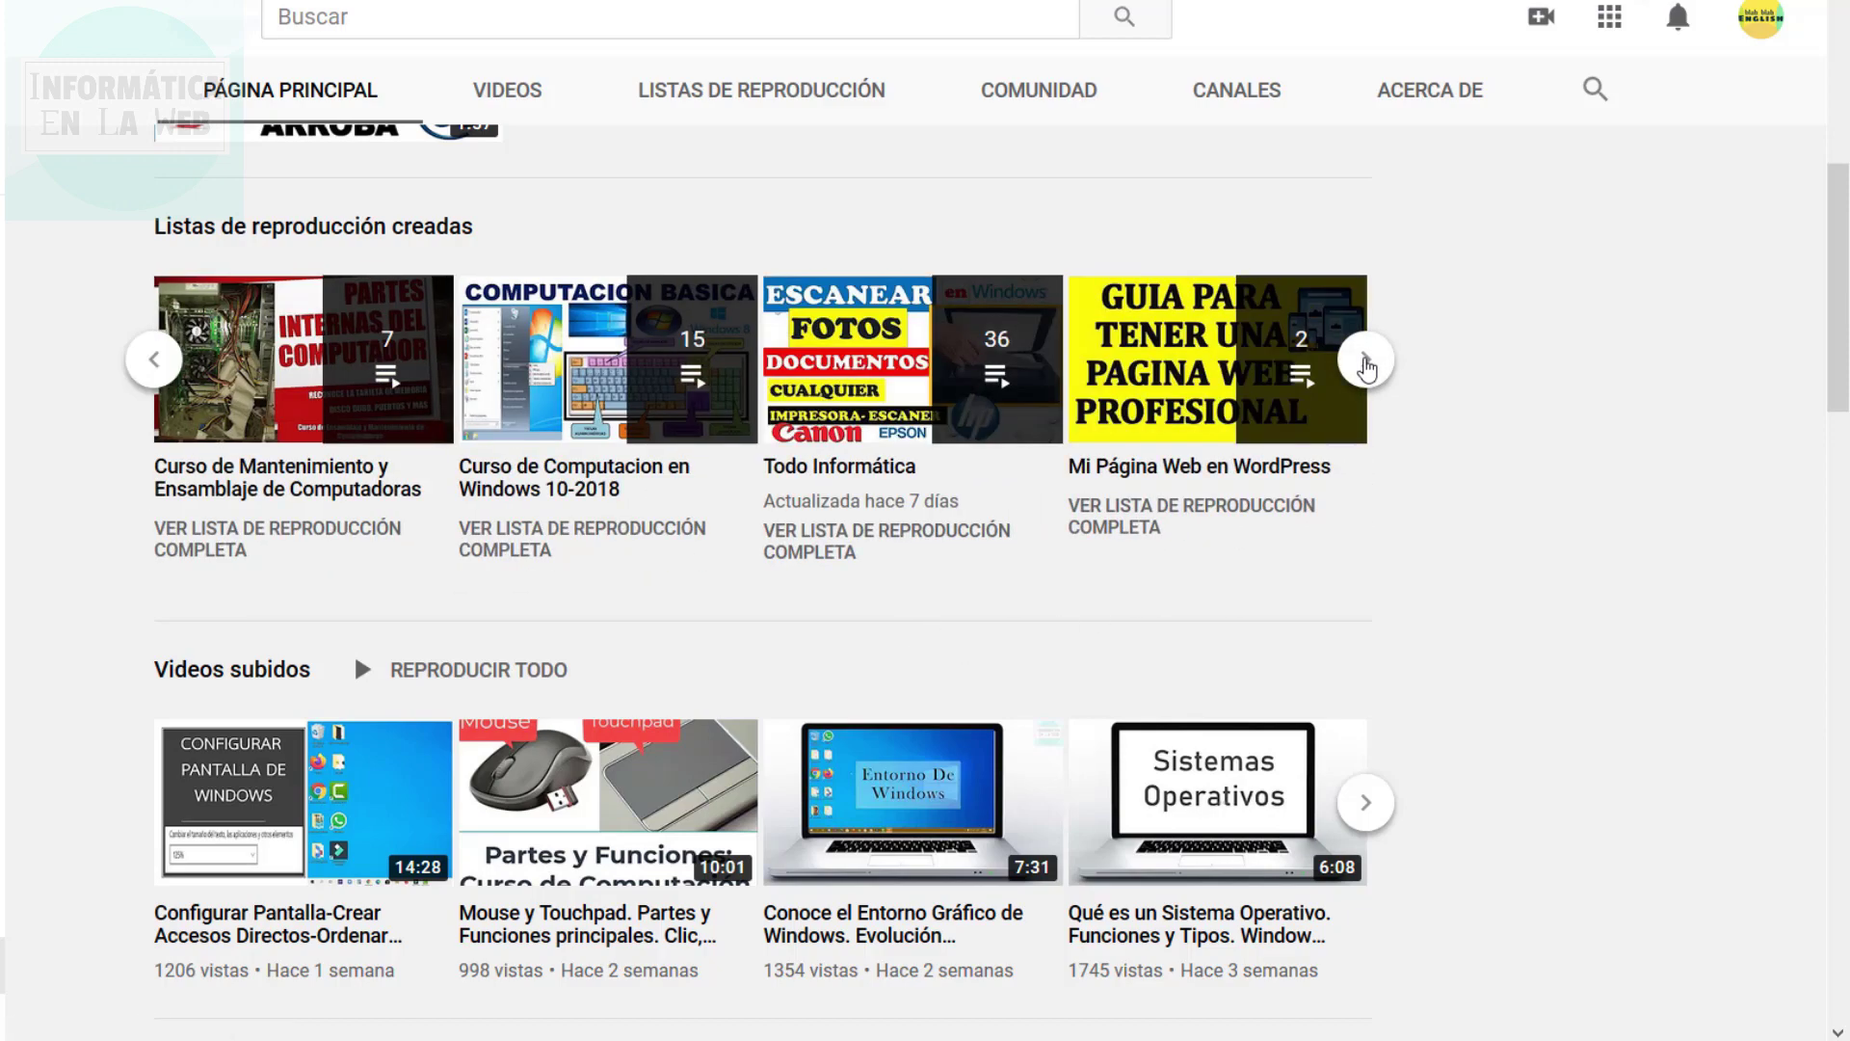
pyautogui.click(1366, 364)
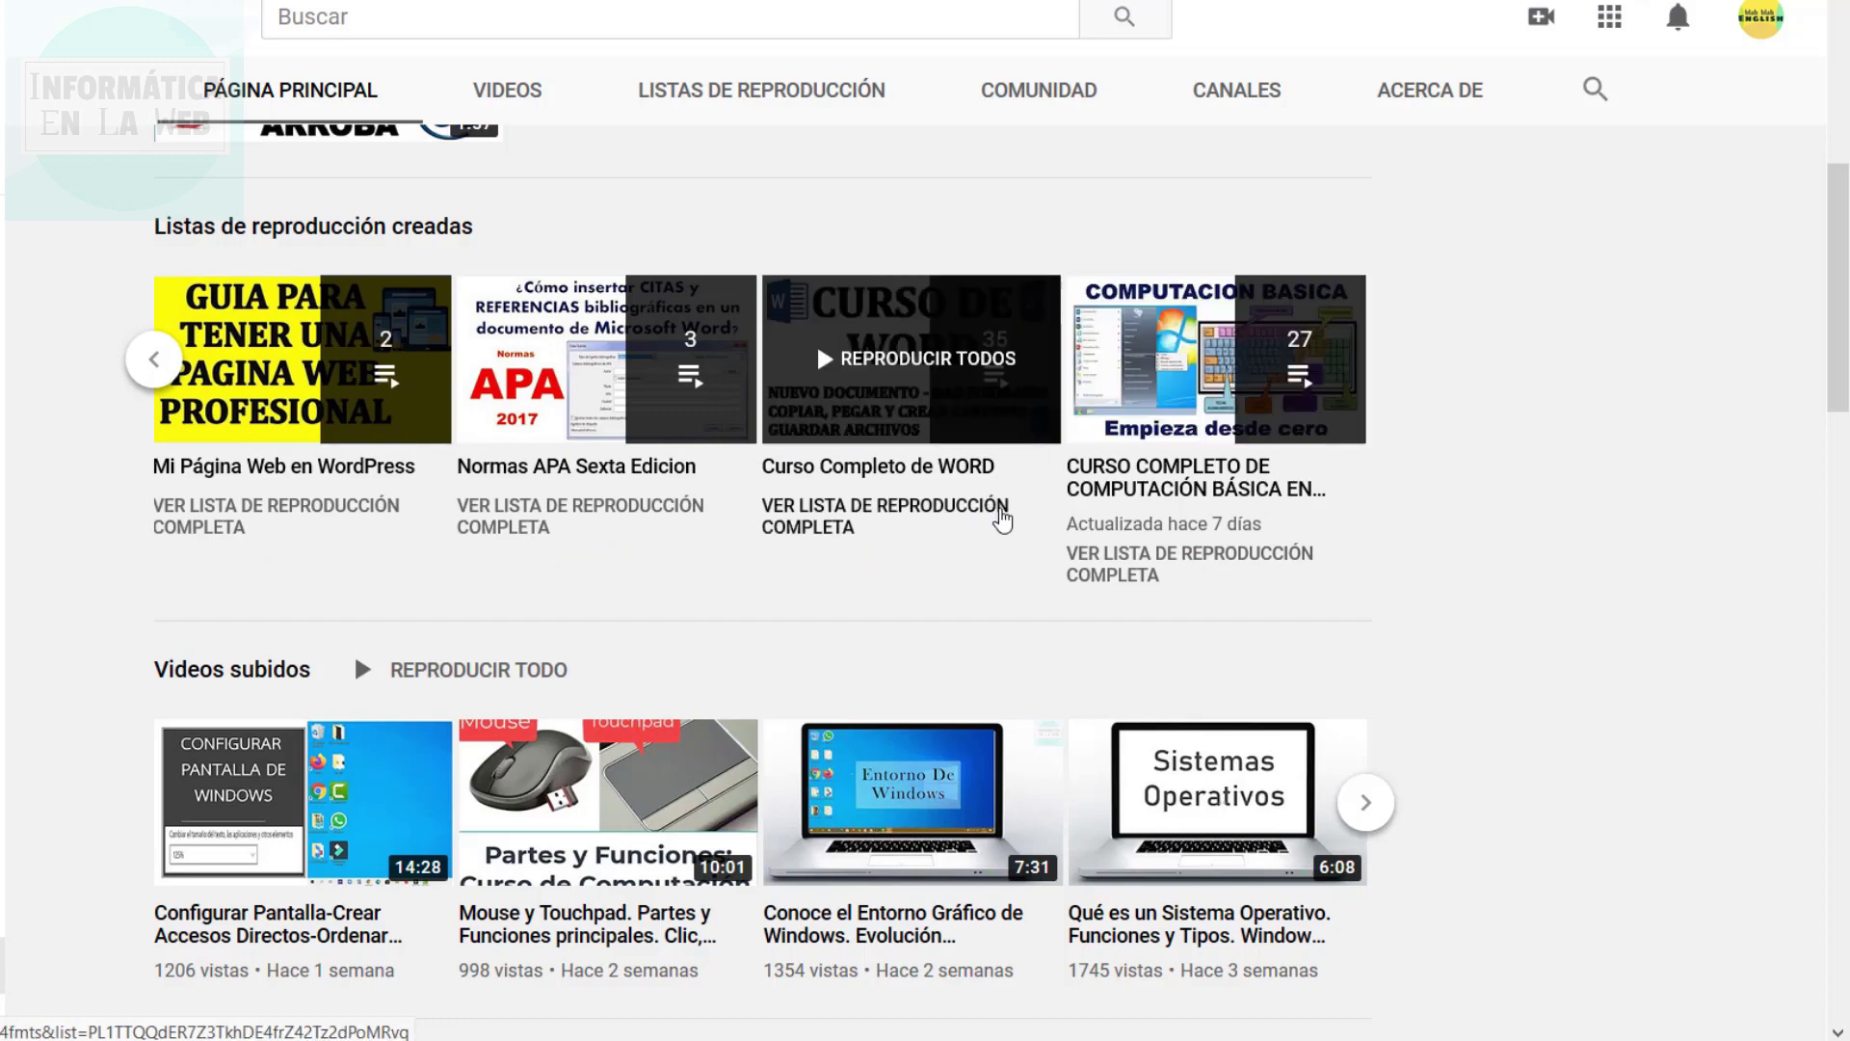
# Browse the channel's course sections, including the Windows 7 and Windows 10-2018 videos, and return to the channel header.
pyautogui.scroll(-5, 848, 740)
pyautogui.scroll(-2, 848, 740)
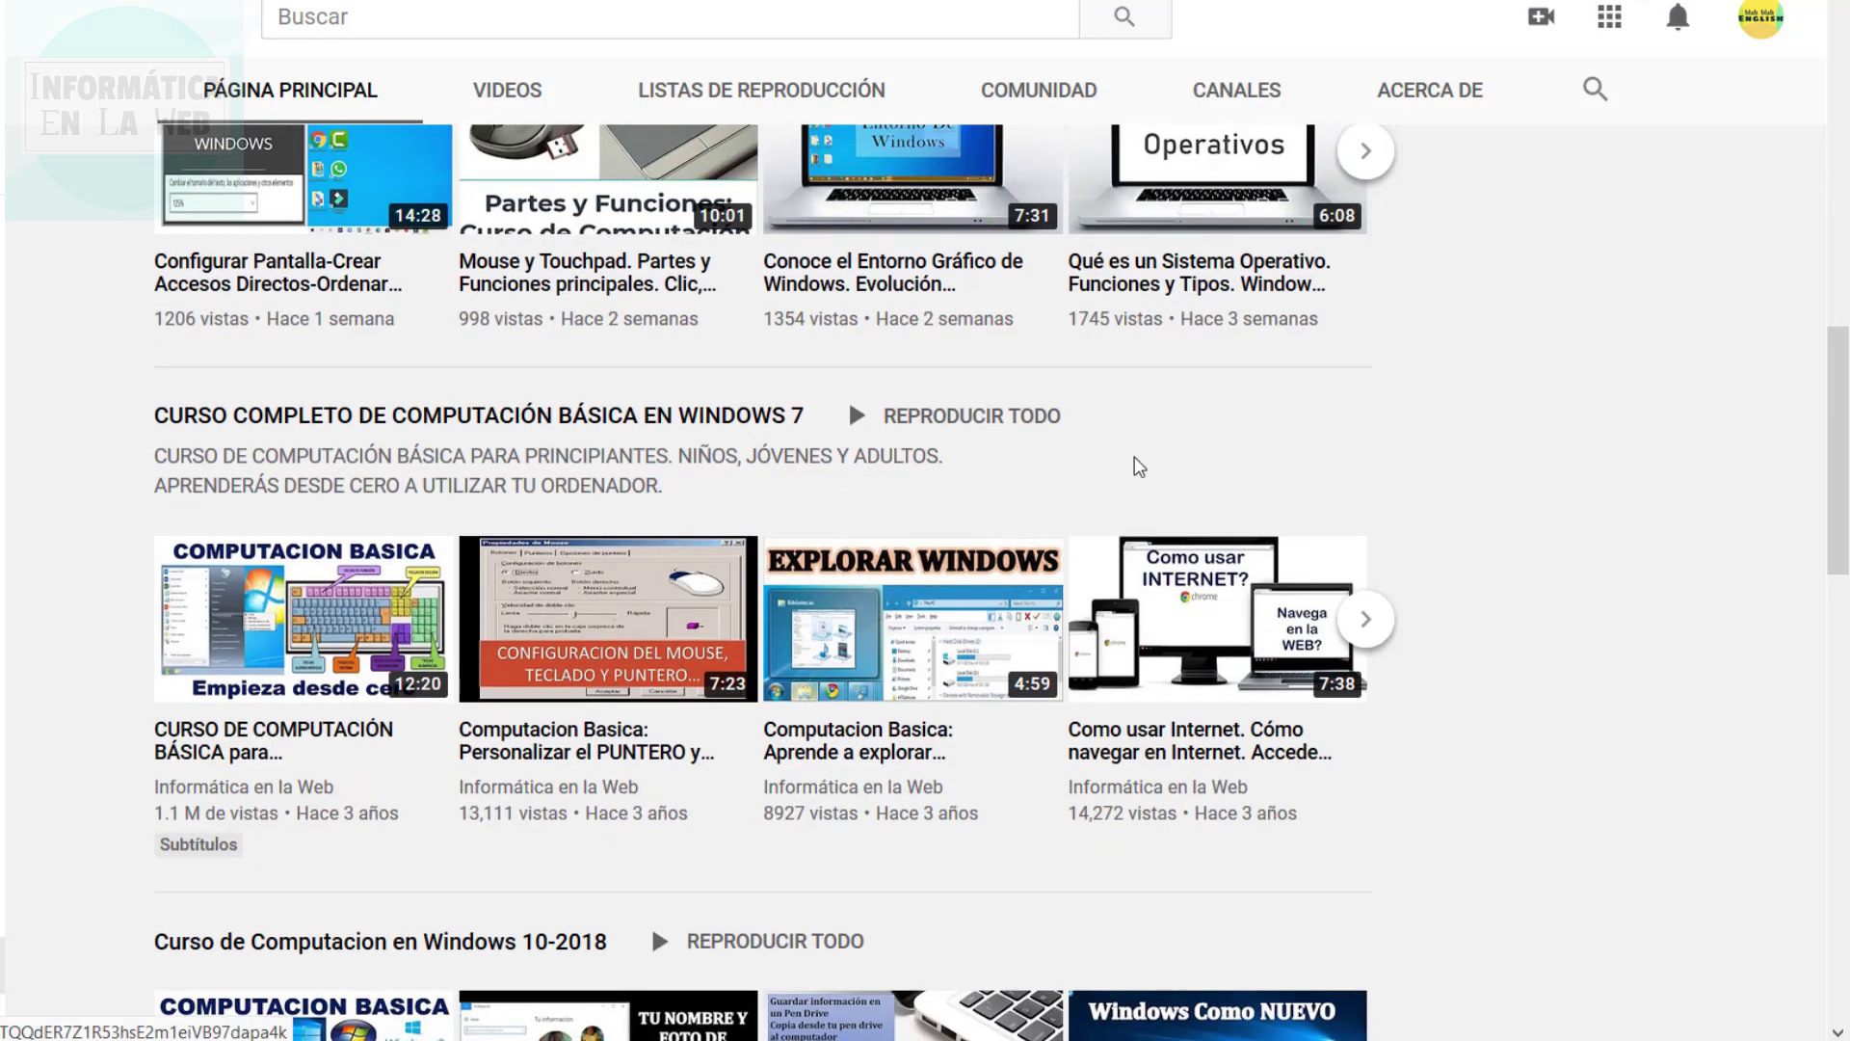
pyautogui.moveTo(1836, 440); pyautogui.dragTo(1836, 380)
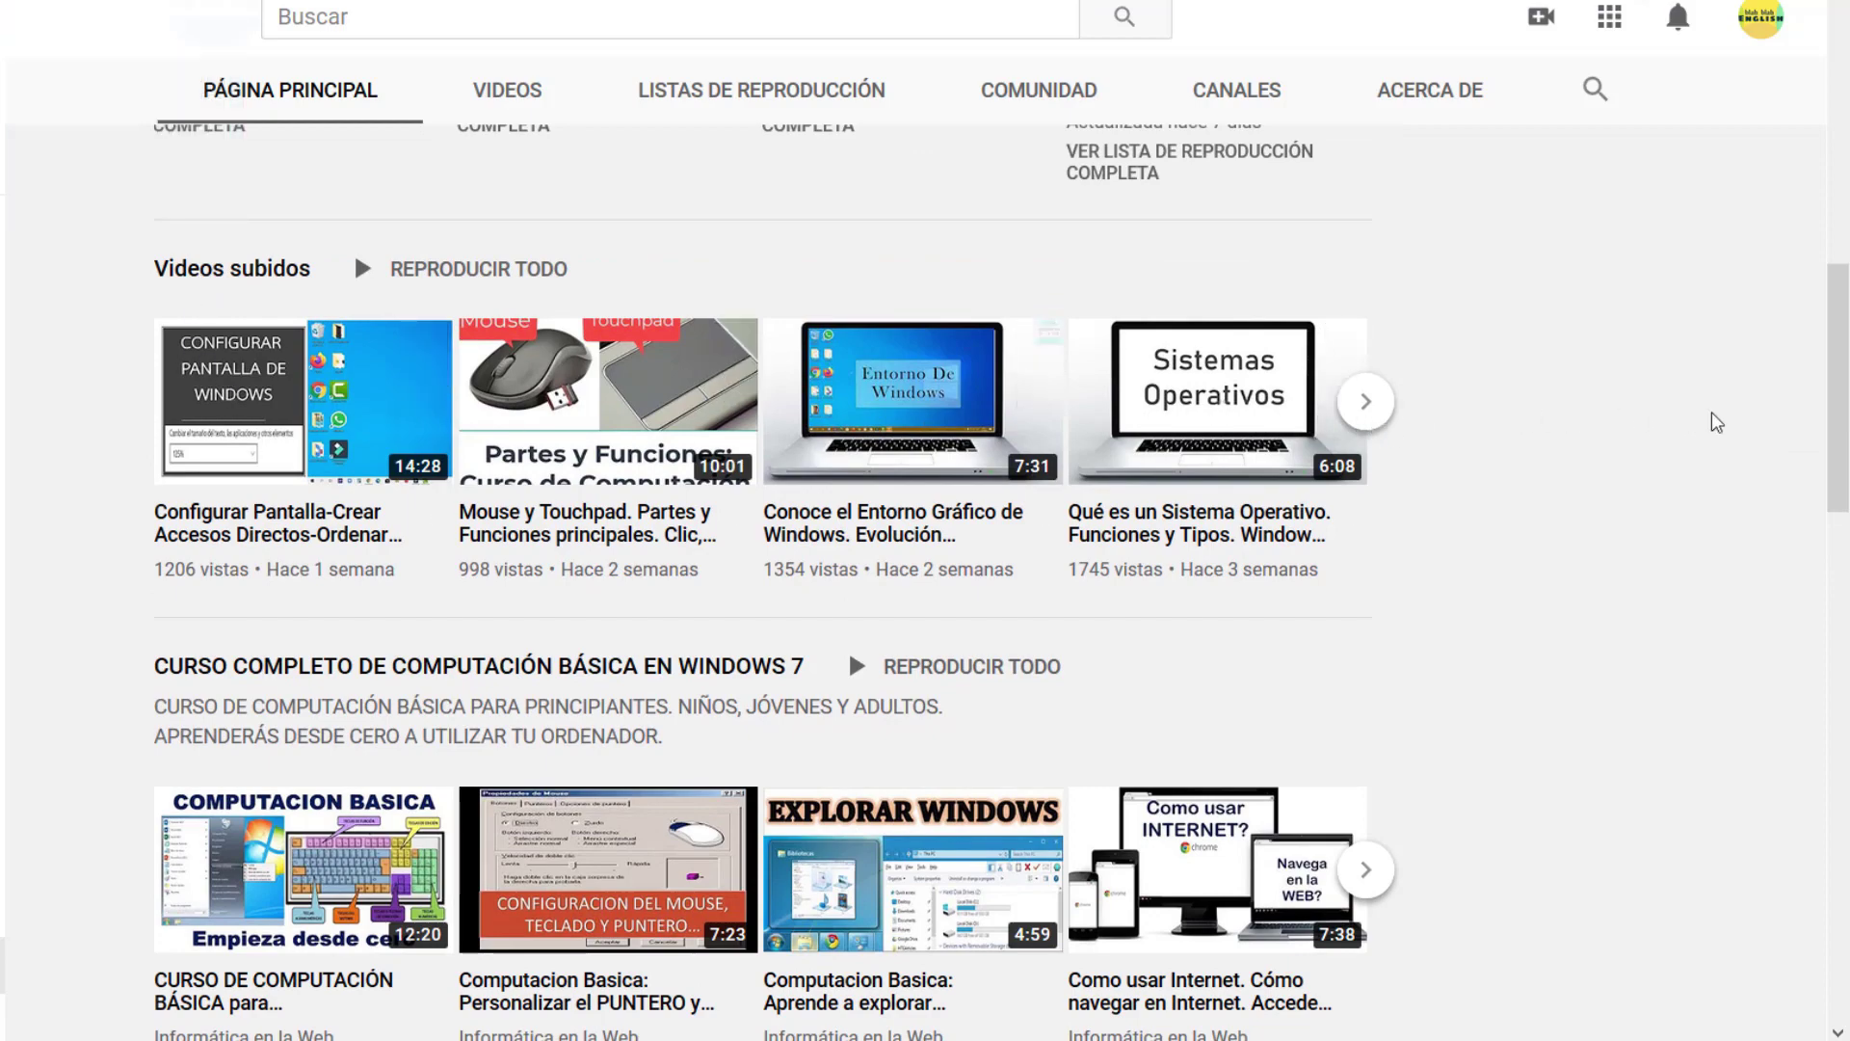
pyautogui.scroll(-4, 1820, 390)
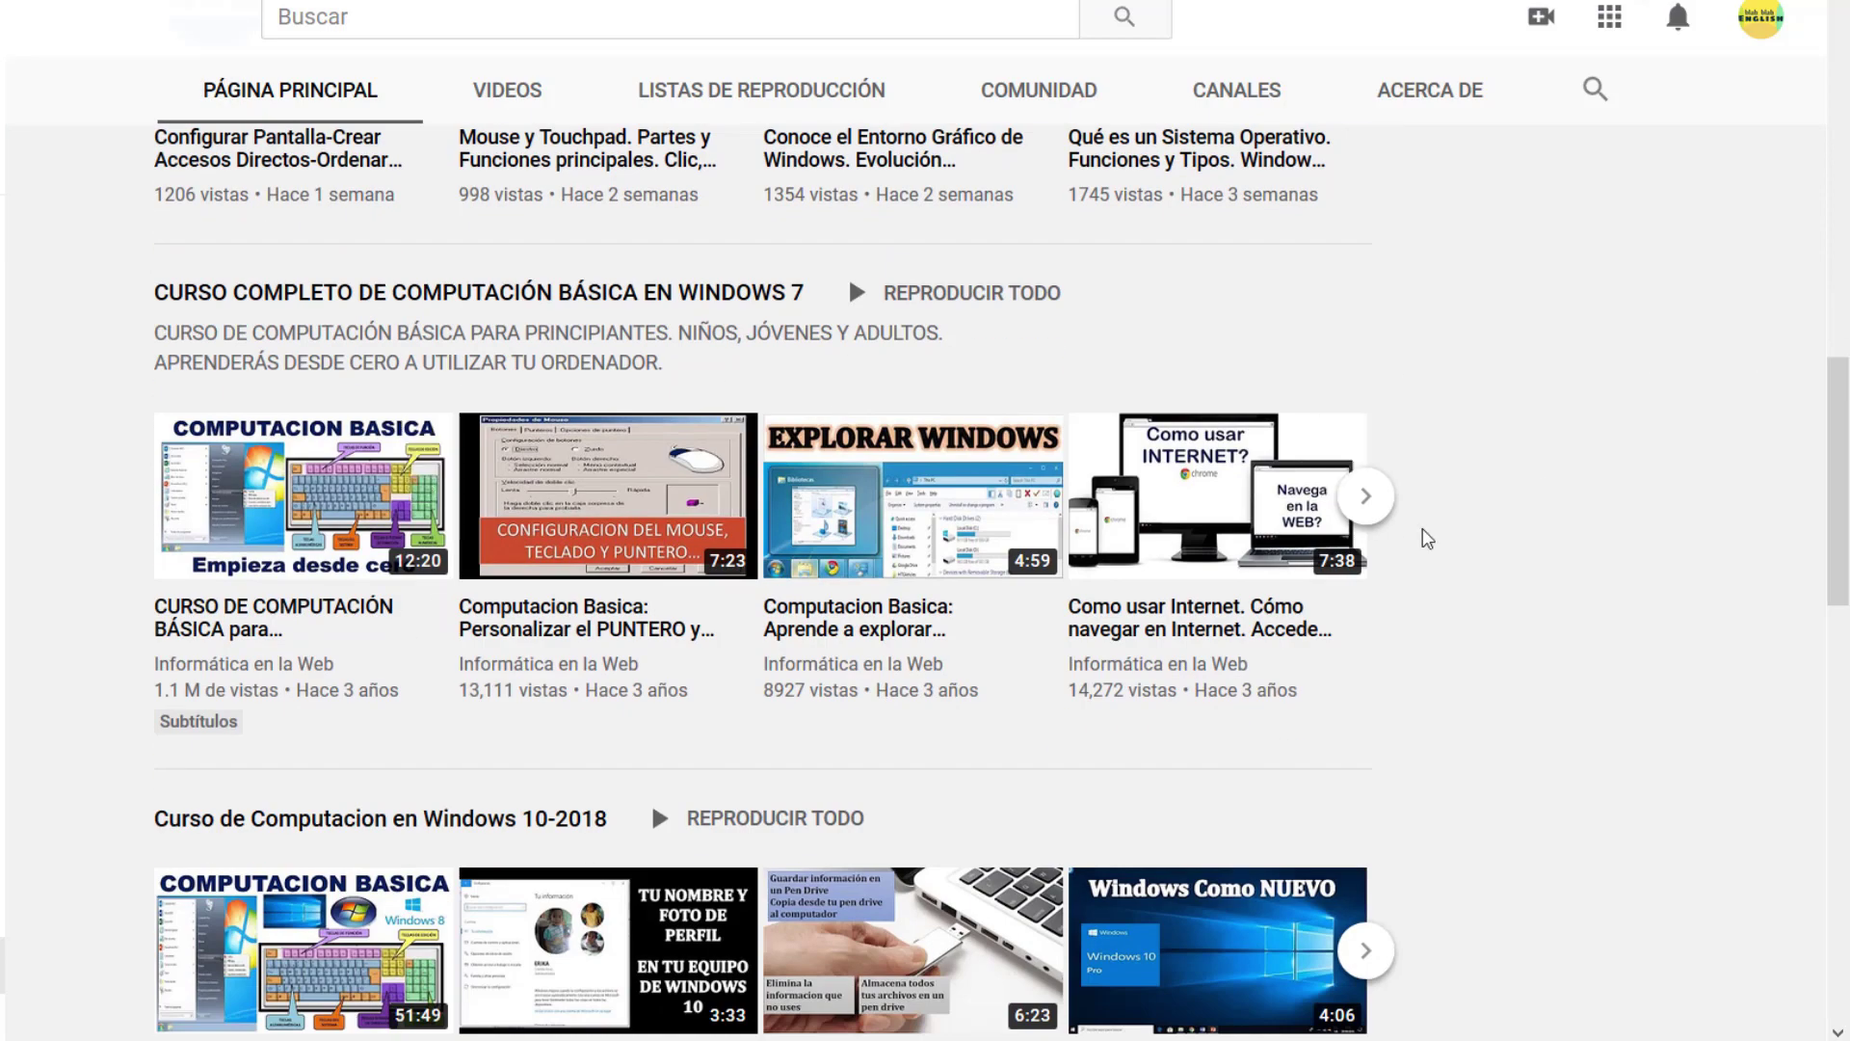
pyautogui.click(1363, 525)
pyautogui.click(1365, 495)
pyautogui.click(1365, 444)
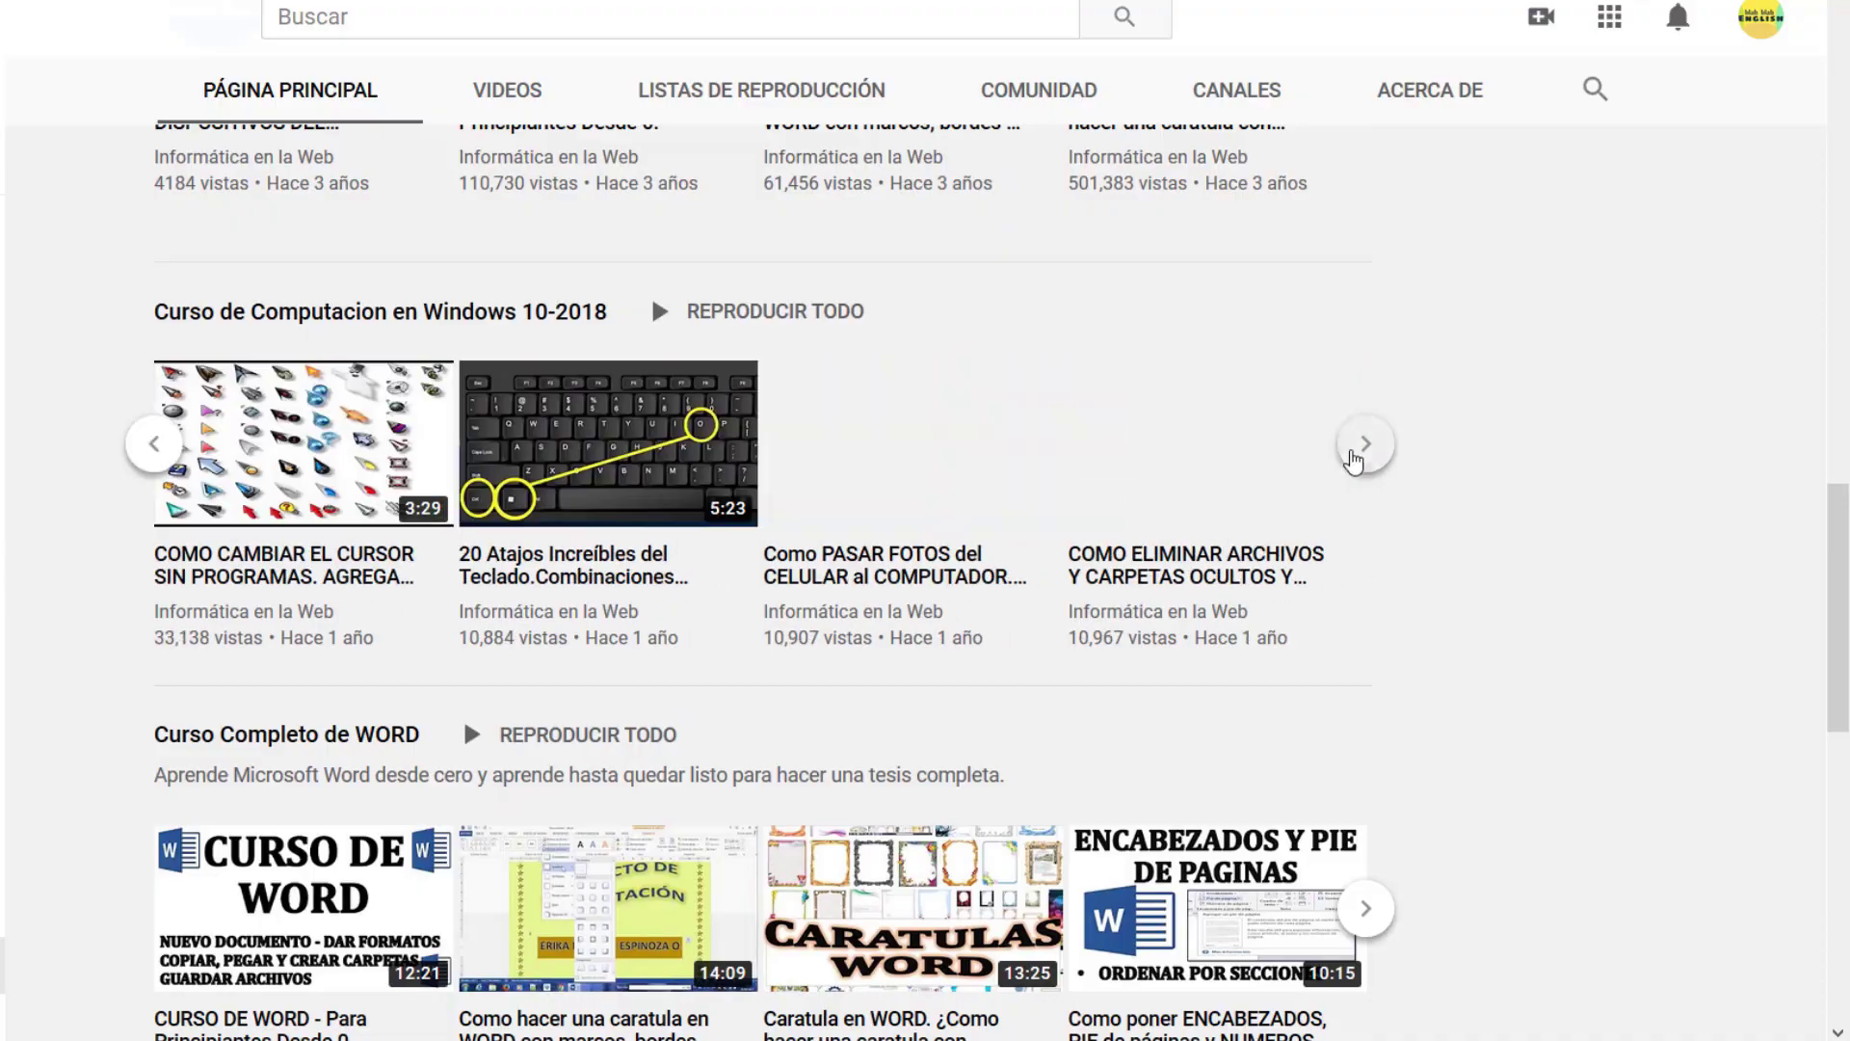
pyautogui.click(1365, 443)
pyautogui.moveTo(1838, 607); pyautogui.dragTo(1793, 144)
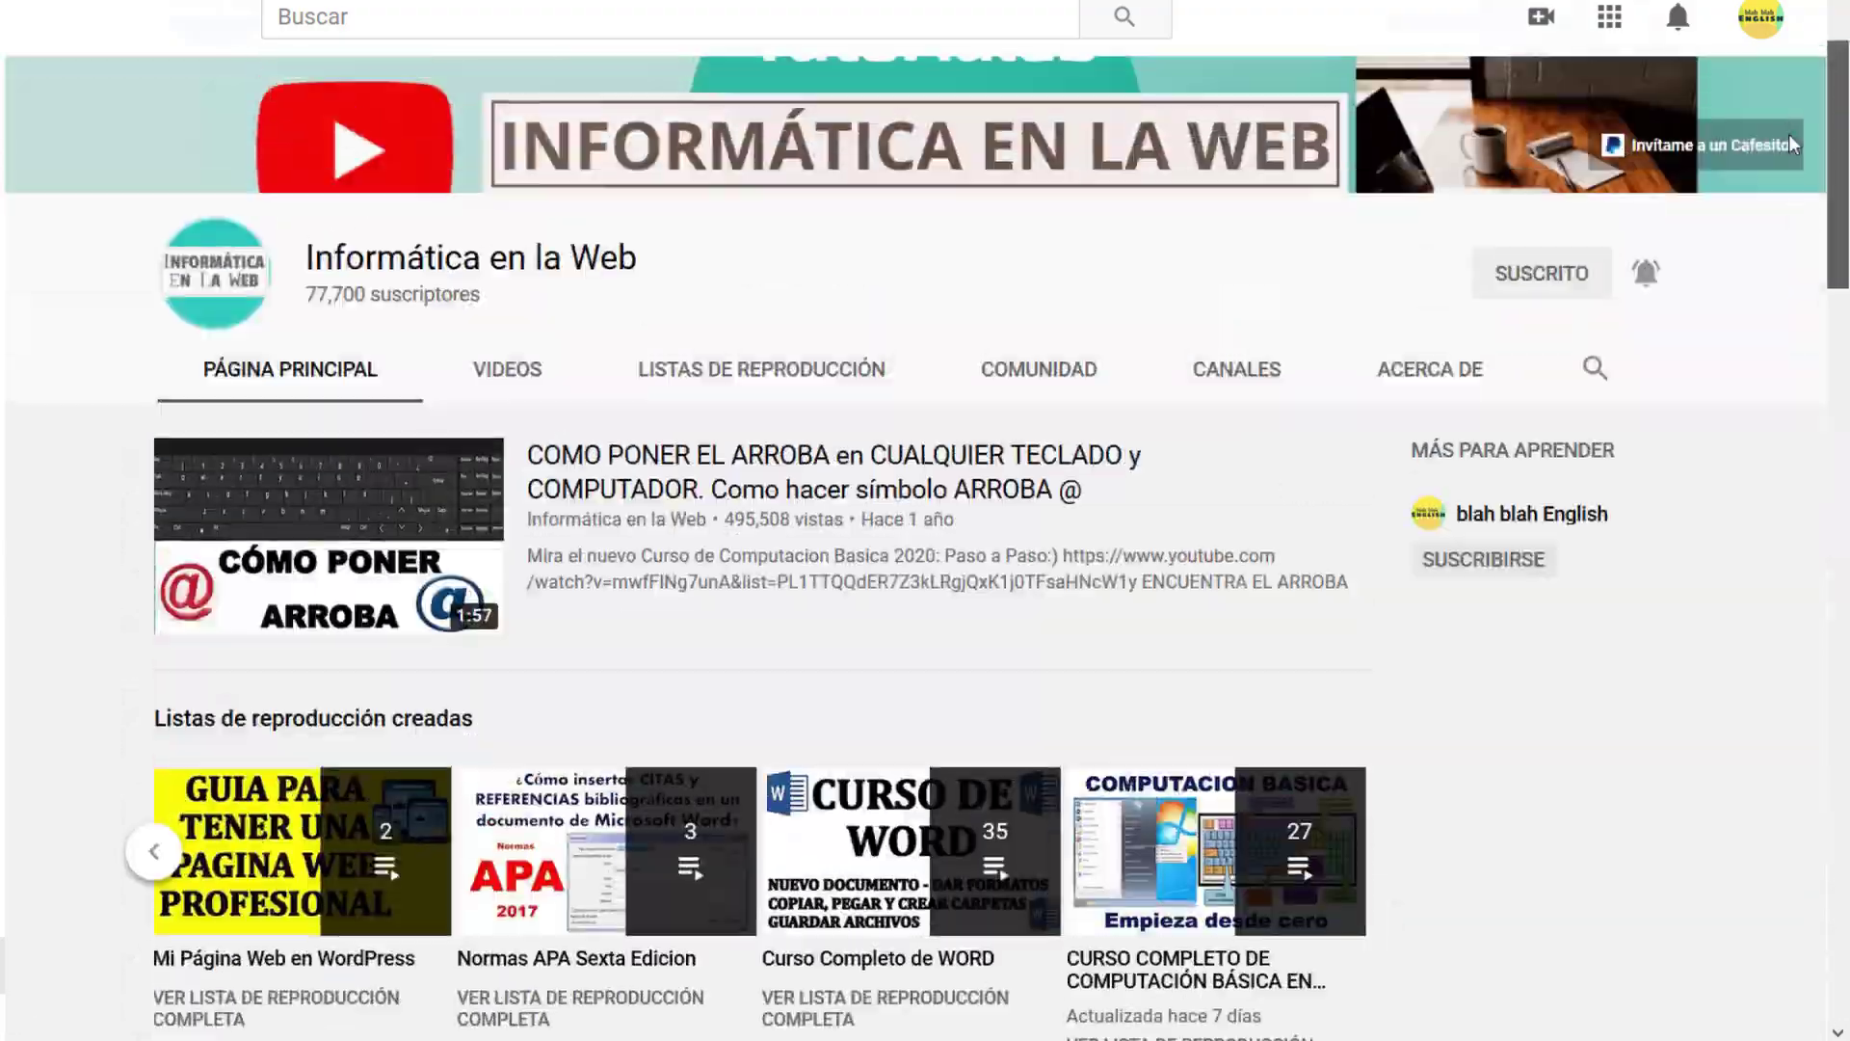